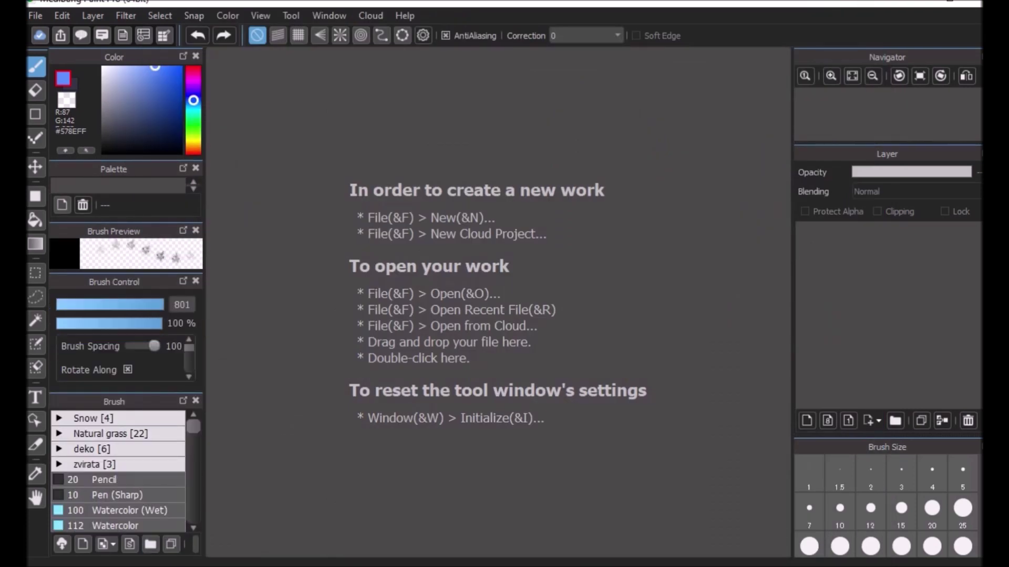
{"action": "left_click_drag", "start_coordinate": [125, 391], "coordinate": [126, 439]}
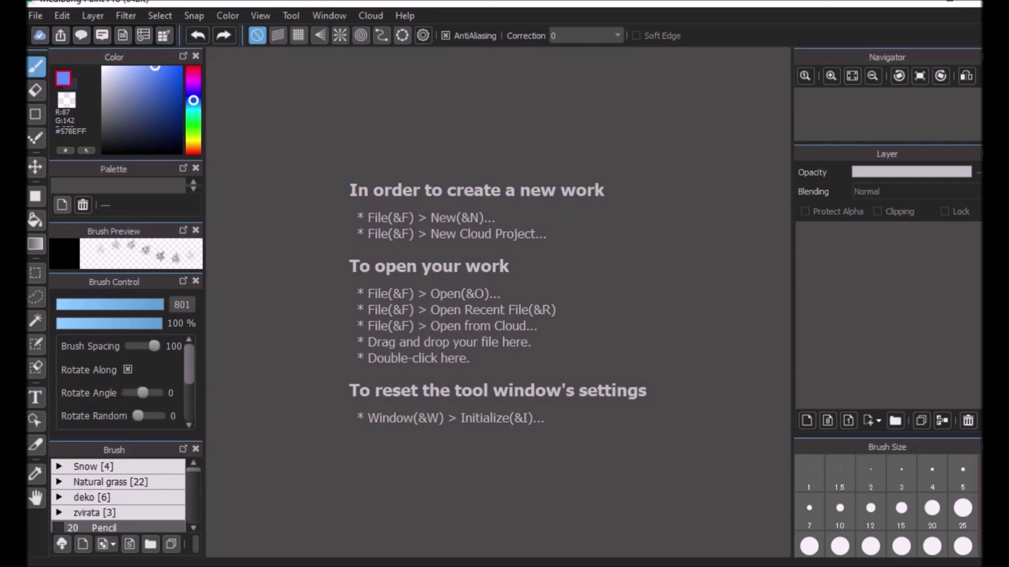
{"action": "left_click_drag", "start_coordinate": [126, 439], "coordinate": [126, 392]}
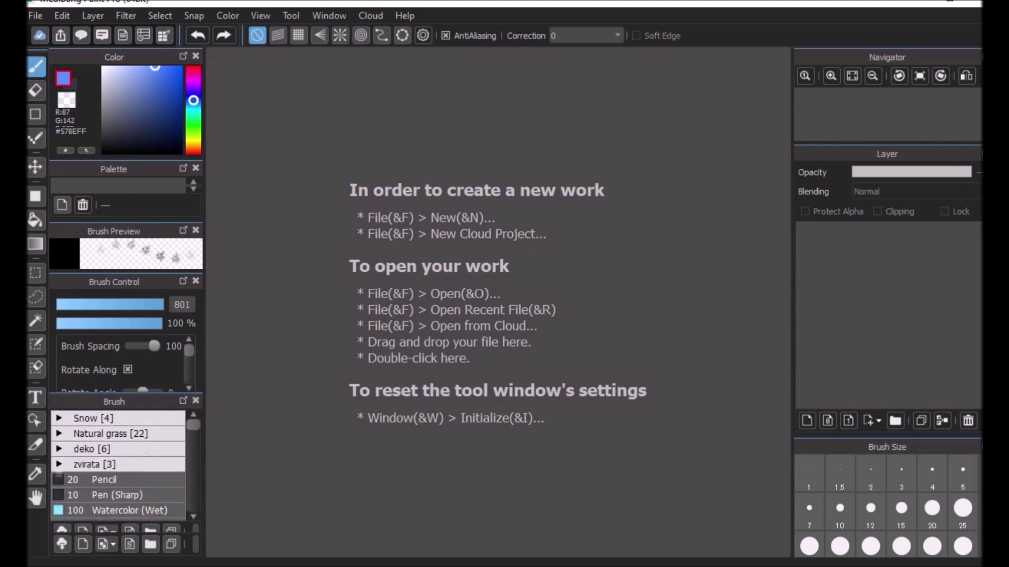
{"action": "mouse_move", "coordinate": [192, 427]}
{"action": "left_mouse_down"}
{"action": "mouse_move", "coordinate": [193, 475]}
{"action": "mouse_move", "coordinate": [193, 429]}
{"action": "left_mouse_up"}
{"action": "scroll", "coordinate": [119, 471], "scroll_direction": "up", "scroll_amount": 1}
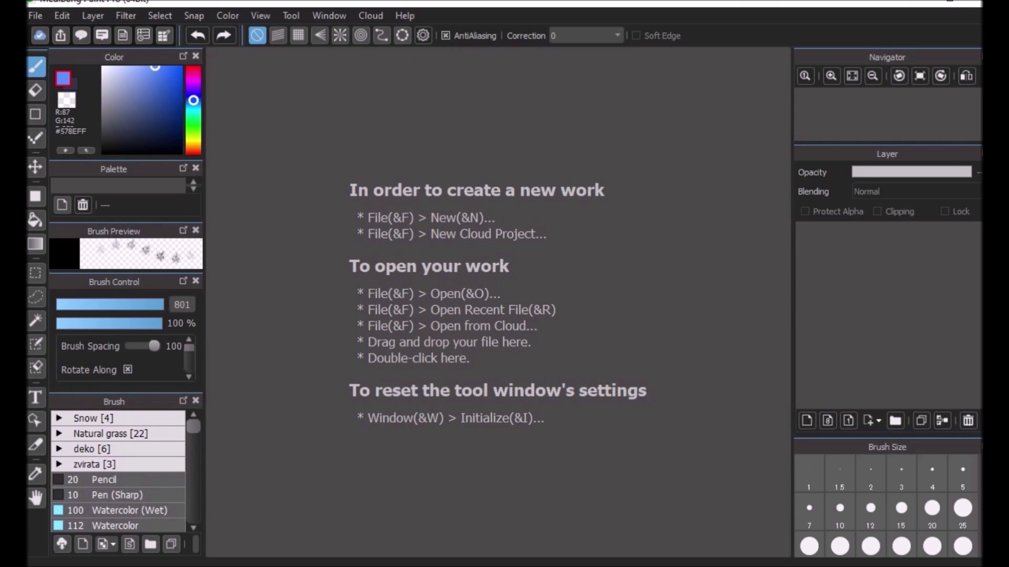
- Create a new image with the A4 (210 * 297 mm) paper size
{"action": "left_click", "coordinate": [35, 15]}
{"action": "key", "text": "Right"}
{"action": "key", "text": "Left"}
{"action": "key", "text": "Escape"}
{"action": "key", "text": "ctrl+n"}
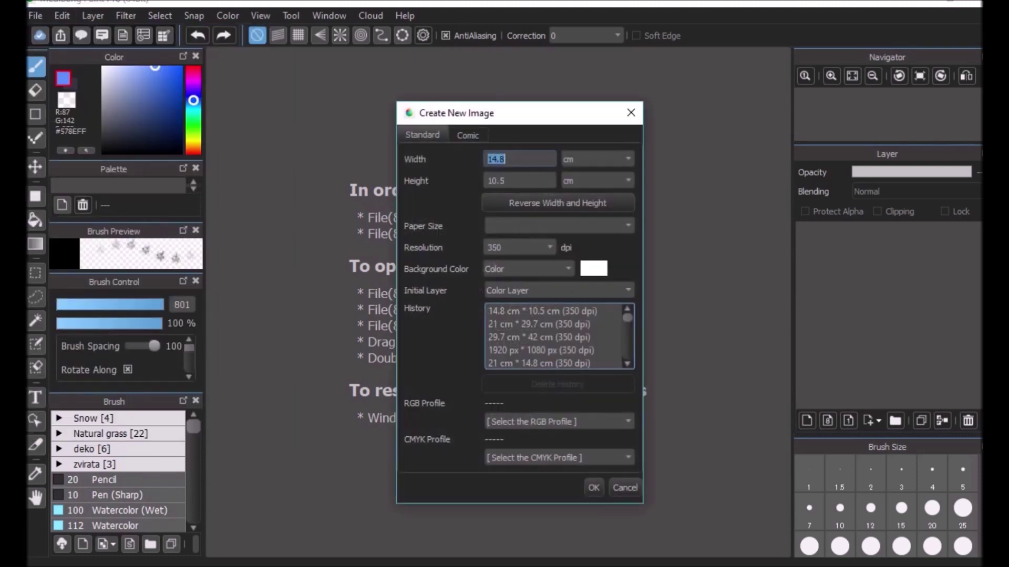
{"action": "left_click", "coordinate": [559, 225]}
{"action": "left_click", "coordinate": [606, 225]}
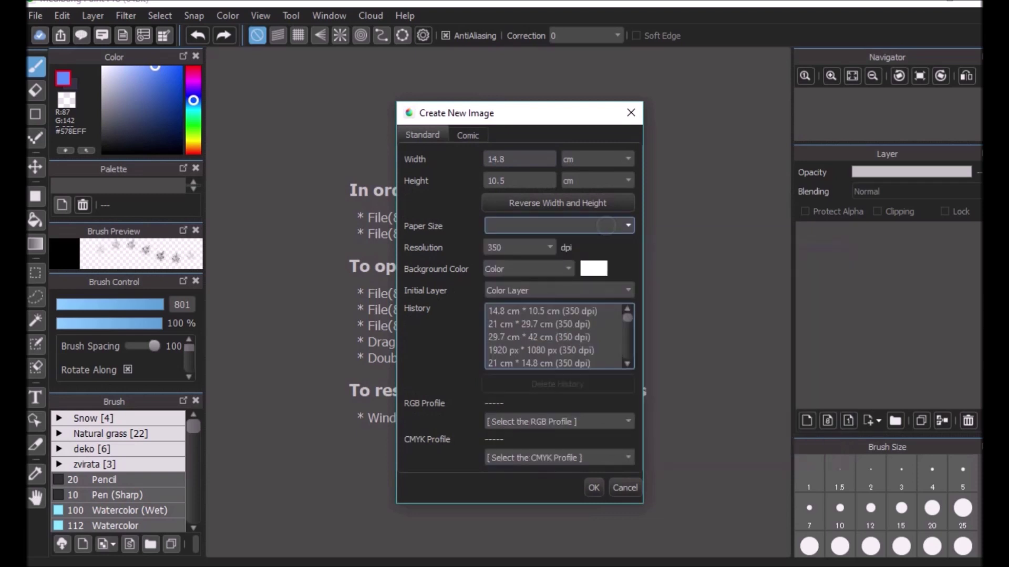
{"action": "left_click", "coordinate": [607, 226]}
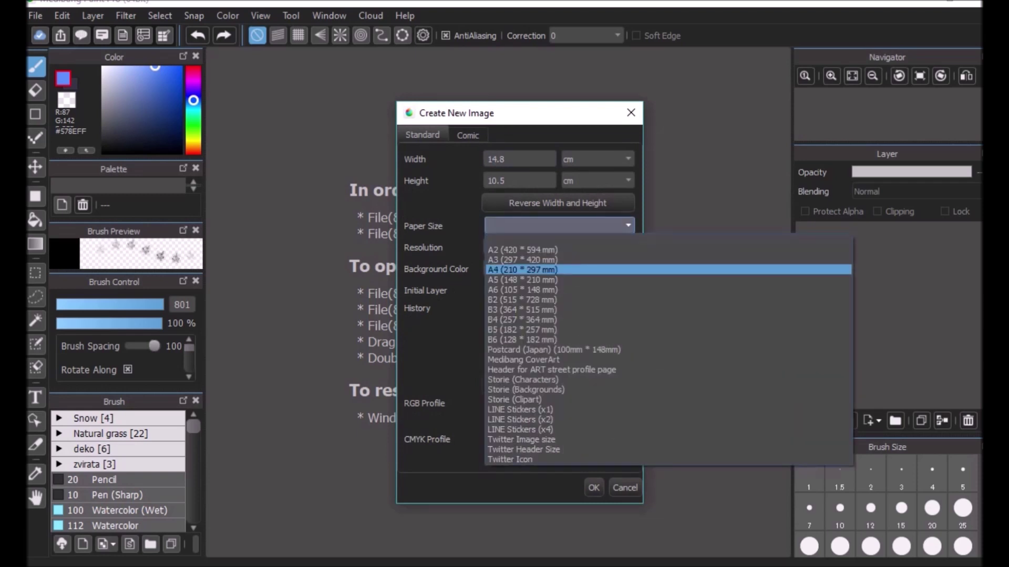
{"action": "left_click", "coordinate": [512, 268]}
{"action": "left_click", "coordinate": [593, 489]}
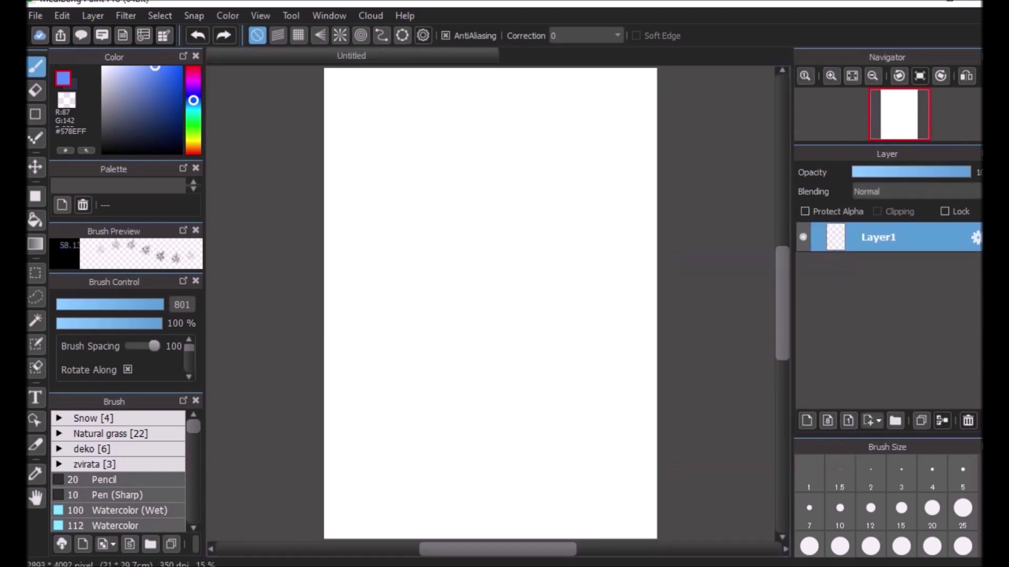
- Choose the Watercolor brush and set its size to 400
{"action": "scroll", "coordinate": [117, 471], "scroll_direction": "down", "scroll_amount": 1}
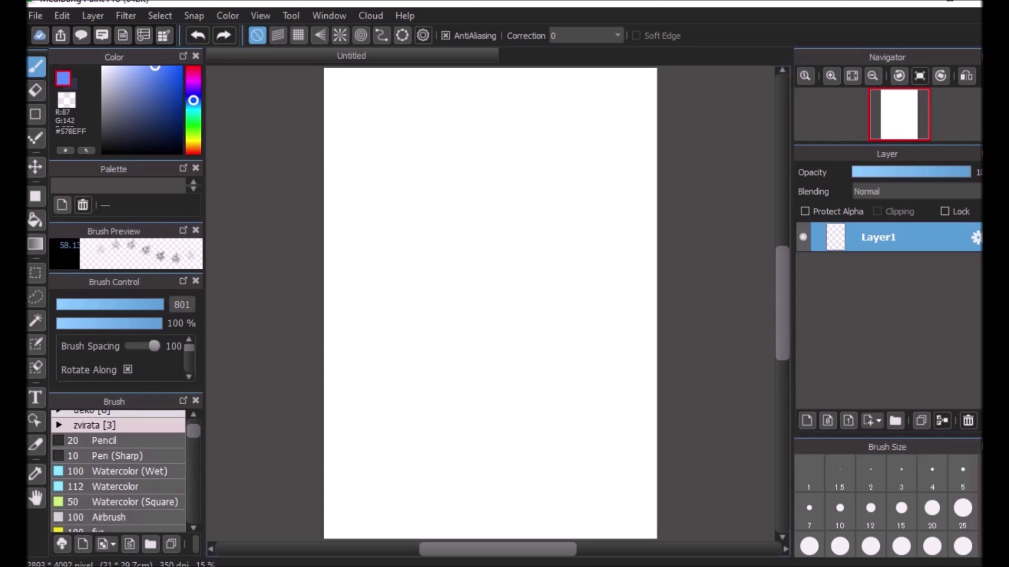
{"action": "scroll", "coordinate": [117, 464], "scroll_direction": "down", "scroll_amount": 4}
{"action": "scroll", "coordinate": [116, 464], "scroll_direction": "up", "scroll_amount": 5}
{"action": "left_click", "coordinate": [113, 506]}
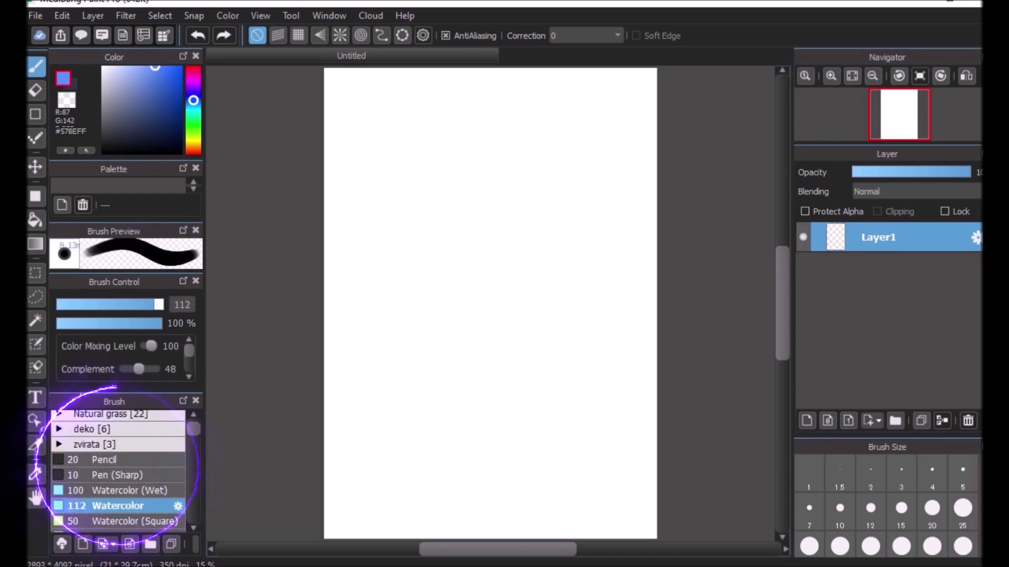
{"action": "scroll", "coordinate": [870, 511], "scroll_direction": "down", "scroll_amount": 2}
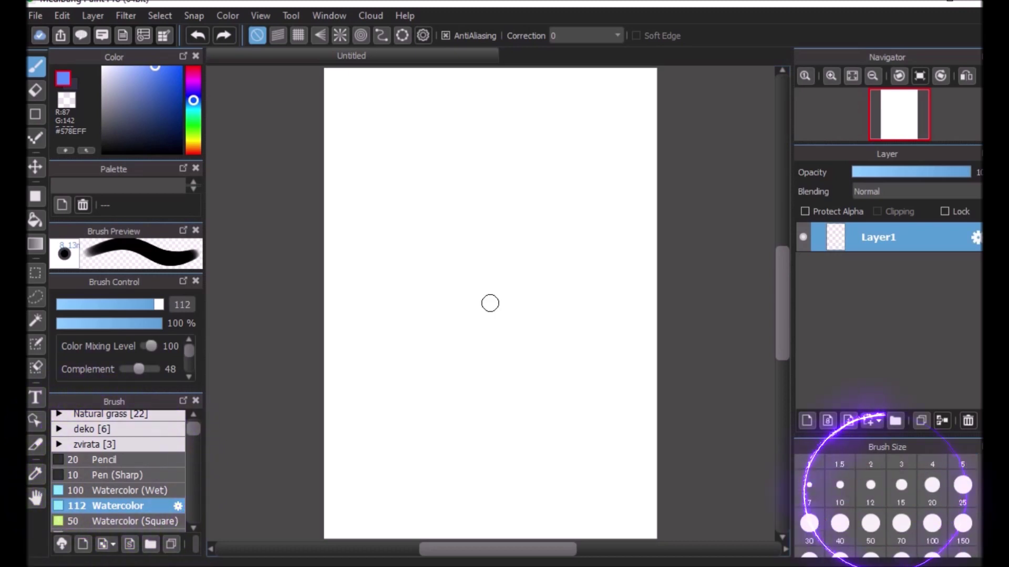
{"action": "left_click", "coordinate": [870, 548]}
- Paint thick blue test strokes on the blank page and undo them
{"action": "mouse_move", "coordinate": [448, 225]}
{"action": "left_mouse_down"}
{"action": "mouse_move", "coordinate": [432, 363]}
{"action": "mouse_move", "coordinate": [506, 288]}
{"action": "mouse_move", "coordinate": [449, 398]}
{"action": "mouse_move", "coordinate": [501, 402]}
{"action": "left_mouse_up"}
{"action": "key", "text": "ctrl+z"}
{"action": "mouse_move", "coordinate": [395, 182]}
{"action": "left_mouse_down"}
{"action": "mouse_move", "coordinate": [466, 219]}
{"action": "mouse_move", "coordinate": [402, 323]}
{"action": "left_mouse_up"}
{"action": "mouse_move", "coordinate": [385, 386]}
{"action": "left_mouse_down"}
{"action": "mouse_move", "coordinate": [544, 341]}
{"action": "mouse_move", "coordinate": [494, 448]}
{"action": "left_mouse_up"}
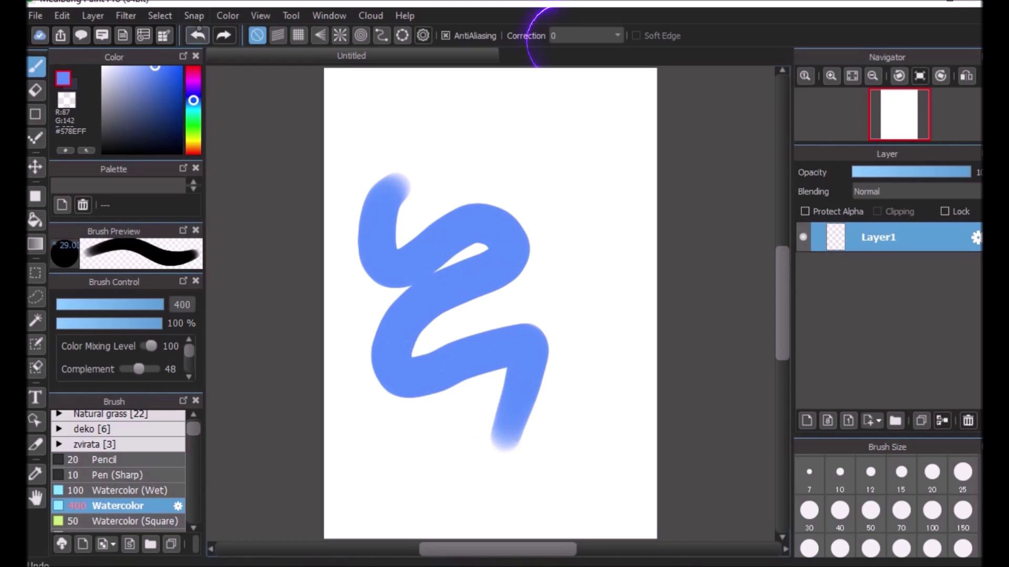
{"action": "key", "text": "ctrl+z"}
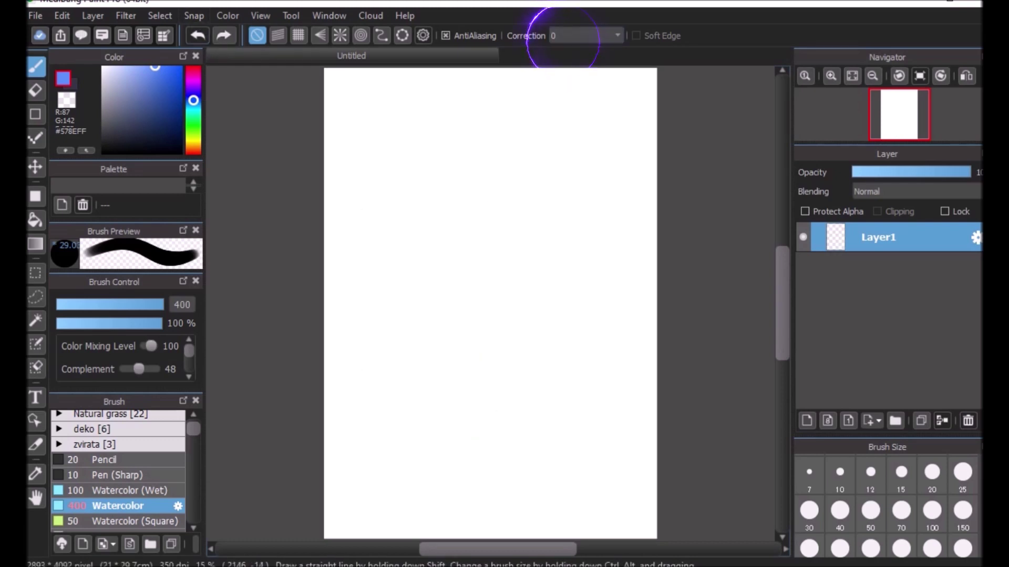
- Set the stroke correction to 1 and paint a thick blue test zigzag on the page
{"action": "left_click", "coordinate": [584, 35]}
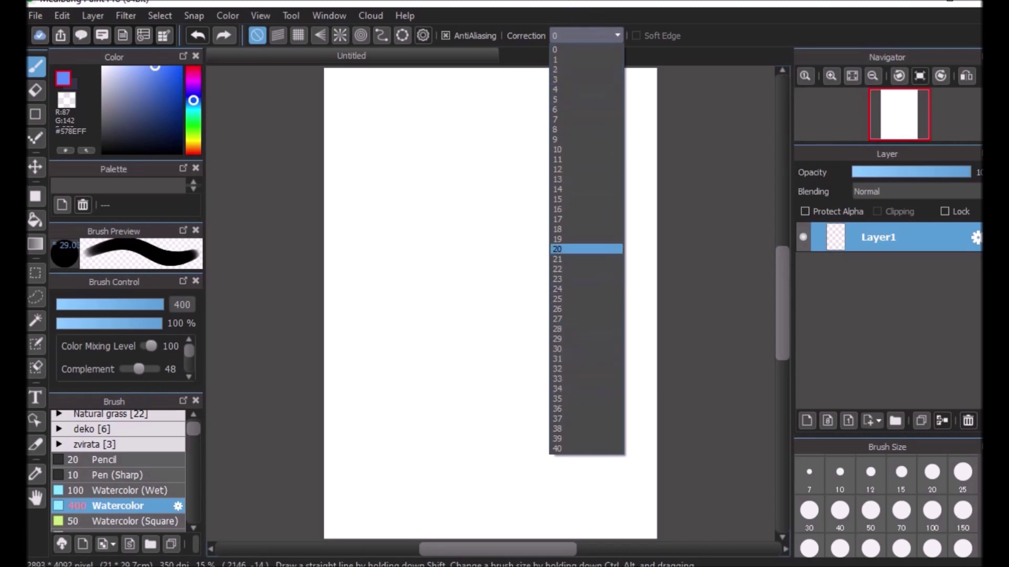
{"action": "left_click", "coordinate": [557, 59]}
{"action": "mouse_move", "coordinate": [509, 136]}
{"action": "left_mouse_down"}
{"action": "mouse_move", "coordinate": [416, 203]}
{"action": "mouse_move", "coordinate": [420, 230]}
{"action": "mouse_move", "coordinate": [497, 182]}
{"action": "mouse_move", "coordinate": [379, 384]}
{"action": "mouse_move", "coordinate": [546, 178]}
{"action": "mouse_move", "coordinate": [499, 346]}
{"action": "left_mouse_up"}
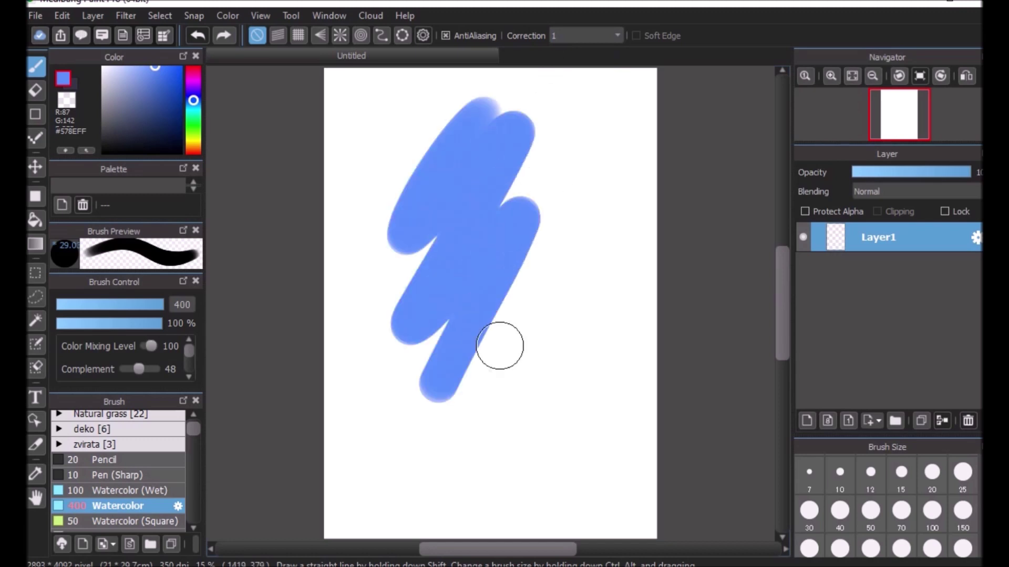
- Undo the thick zigzag, try a thinner blue one with the brush size at 70, and undo that too
{"action": "left_click", "coordinate": [901, 510]}
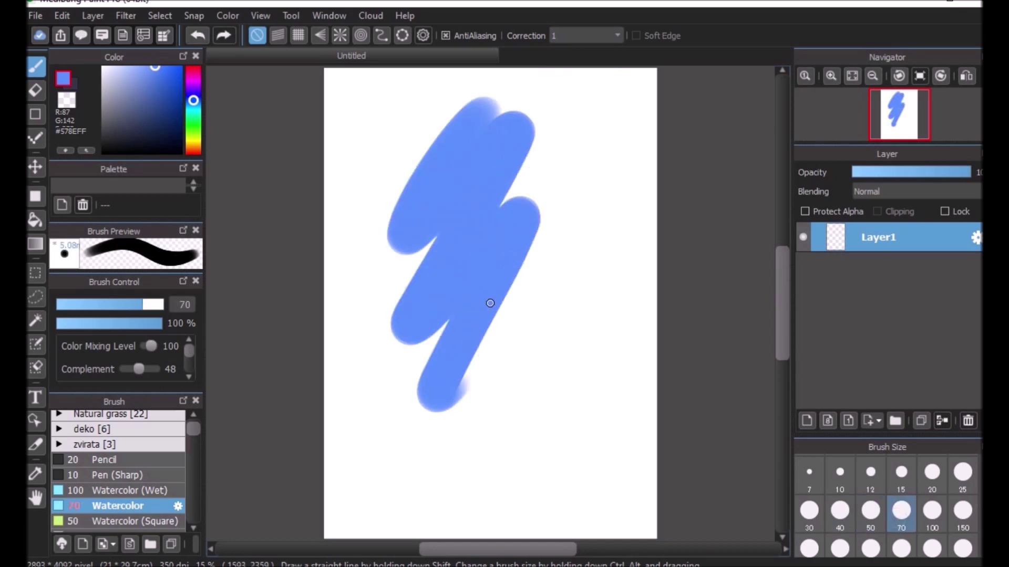
{"action": "key", "text": "ctrl+z"}
{"action": "mouse_move", "coordinate": [463, 130]}
{"action": "left_mouse_down"}
{"action": "mouse_move", "coordinate": [444, 224]}
{"action": "mouse_move", "coordinate": [482, 245]}
{"action": "mouse_move", "coordinate": [528, 324]}
{"action": "mouse_move", "coordinate": [536, 374]}
{"action": "left_mouse_up"}
{"action": "left_click", "coordinate": [831, 76]}
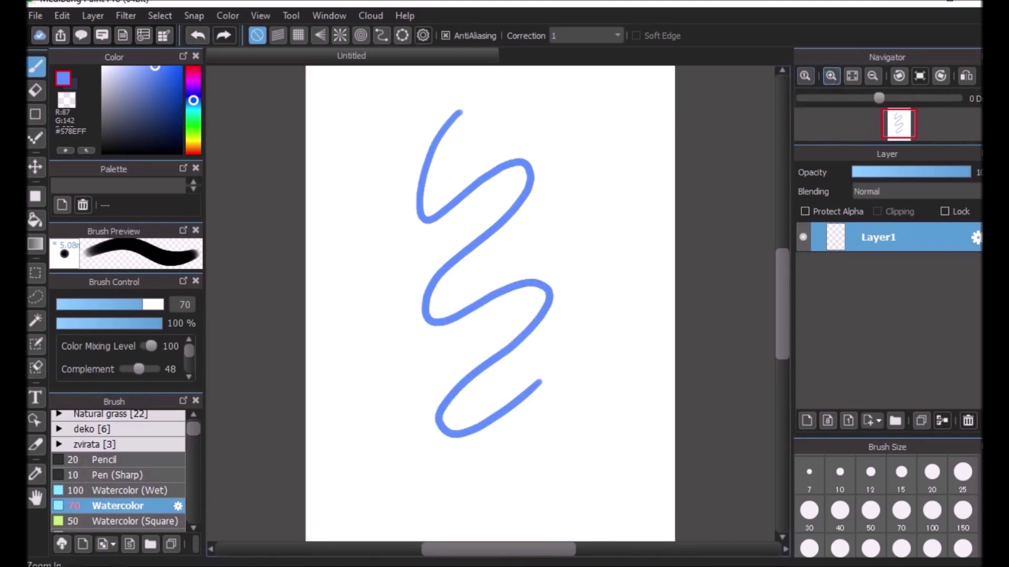
{"action": "key", "text": "ctrl+z"}
- Draw a large black open oval as a test stroke and undo it
{"action": "left_click", "coordinate": [831, 75]}
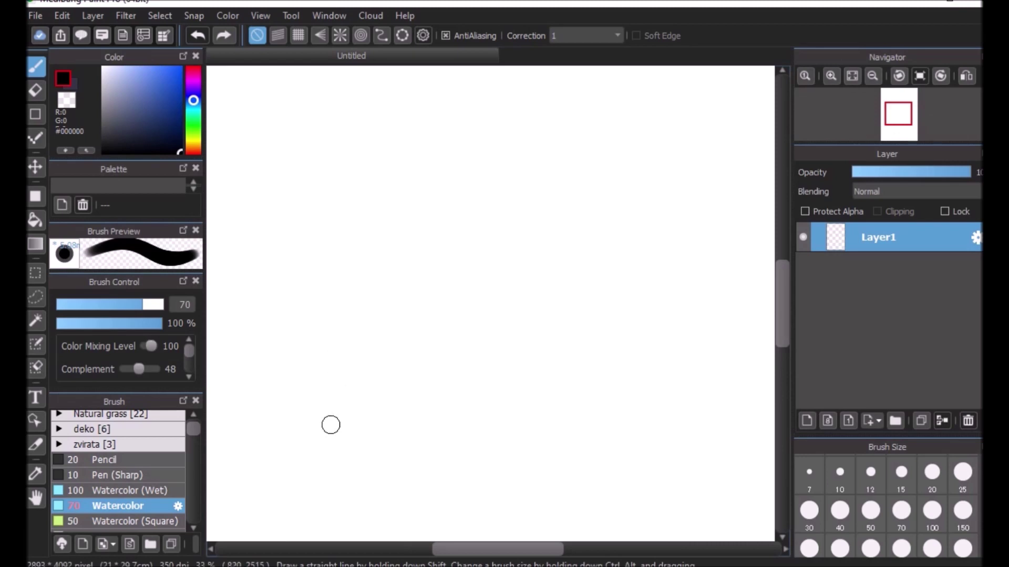
{"action": "mouse_move", "coordinate": [329, 433]}
{"action": "left_mouse_down"}
{"action": "mouse_move", "coordinate": [349, 287]}
{"action": "mouse_move", "coordinate": [573, 310]}
{"action": "mouse_move", "coordinate": [372, 341]}
{"action": "left_mouse_up"}
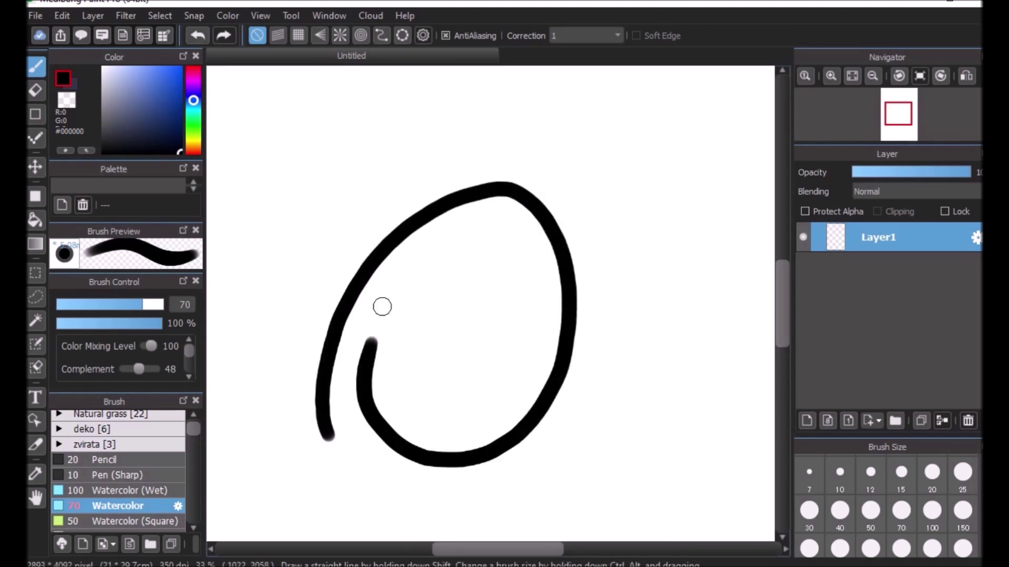
{"action": "key", "text": "ctrl+z"}
- Try a black head outline from an upper S-curve and a rounded lower curve, then undo all of its strokes
{"action": "mouse_move", "coordinate": [276, 305]}
{"action": "left_mouse_down"}
{"action": "mouse_move", "coordinate": [383, 217]}
{"action": "mouse_move", "coordinate": [506, 153]}
{"action": "mouse_move", "coordinate": [530, 156]}
{"action": "left_mouse_up"}
{"action": "mouse_move", "coordinate": [279, 306]}
{"action": "left_mouse_down"}
{"action": "mouse_move", "coordinate": [439, 401]}
{"action": "mouse_move", "coordinate": [570, 322]}
{"action": "mouse_move", "coordinate": [536, 156]}
{"action": "left_mouse_up"}
{"action": "key", "text": "ctrl+z"}
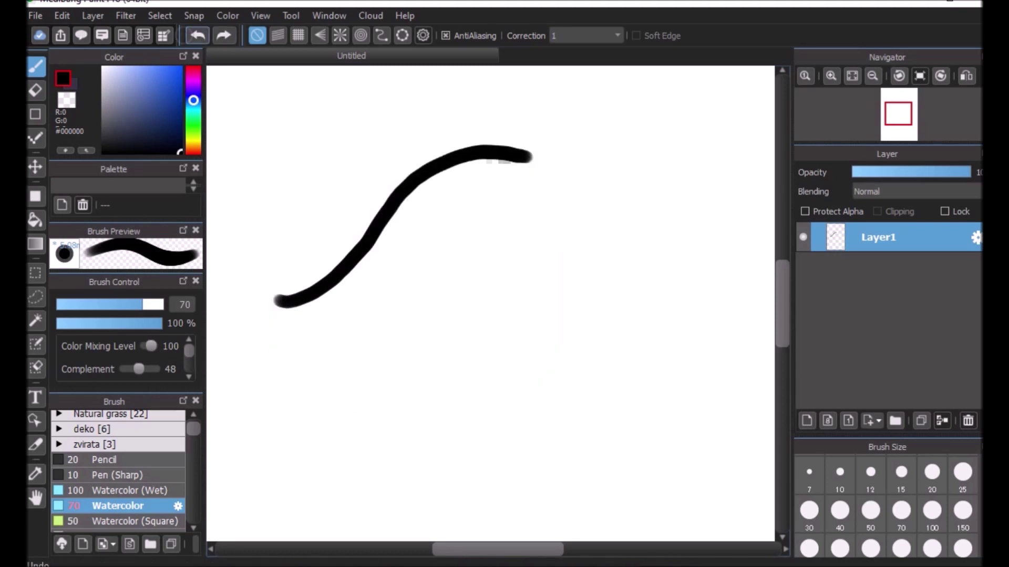
{"action": "mouse_move", "coordinate": [280, 305]}
{"action": "left_mouse_down"}
{"action": "mouse_move", "coordinate": [268, 329]}
{"action": "mouse_move", "coordinate": [361, 405]}
{"action": "mouse_move", "coordinate": [633, 310]}
{"action": "left_mouse_up"}
{"action": "key", "text": "ctrl+z"}
{"action": "mouse_move", "coordinate": [275, 297]}
{"action": "left_mouse_down"}
{"action": "mouse_move", "coordinate": [279, 347]}
{"action": "mouse_move", "coordinate": [360, 423]}
{"action": "mouse_move", "coordinate": [581, 376]}
{"action": "left_mouse_up"}
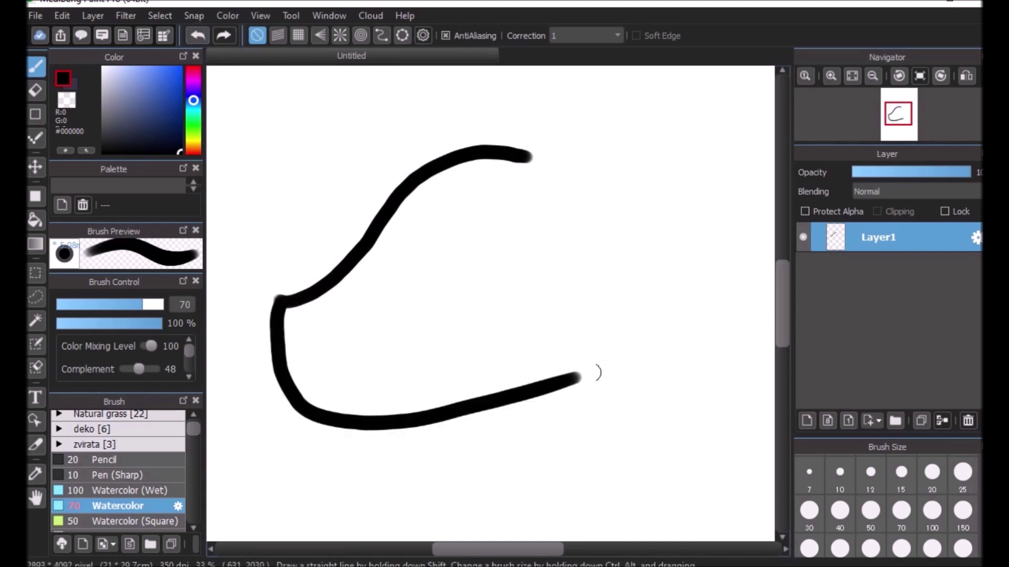
{"action": "left_click", "coordinate": [197, 35]}
{"action": "left_click", "coordinate": [198, 35]}
- Set the stroke correction to 38 and the Watercolor brush size to 40
{"action": "left_click", "coordinate": [585, 35]}
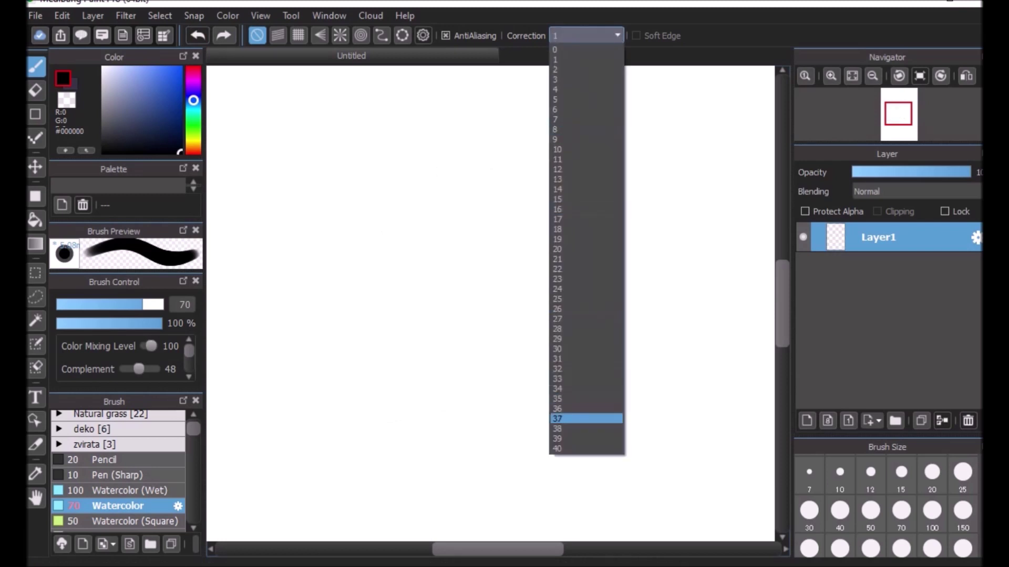
{"action": "left_click", "coordinate": [586, 429]}
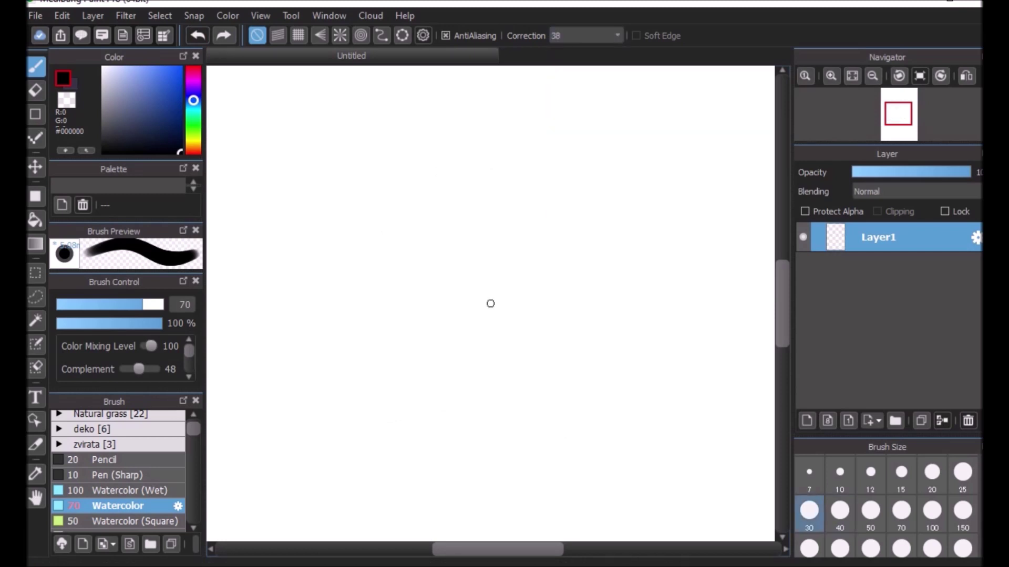
{"action": "left_click", "coordinate": [839, 513]}
- Draw a smooth black head profile with an upper curve, a jaw curve and a small eye, then undo the last two strokes
{"action": "mouse_move", "coordinate": [346, 301]}
{"action": "left_mouse_down"}
{"action": "mouse_move", "coordinate": [442, 201]}
{"action": "mouse_move", "coordinate": [600, 164]}
{"action": "left_mouse_up"}
{"action": "mouse_move", "coordinate": [376, 288]}
{"action": "left_mouse_down"}
{"action": "mouse_move", "coordinate": [333, 317]}
{"action": "mouse_move", "coordinate": [337, 359]}
{"action": "mouse_move", "coordinate": [544, 375]}
{"action": "left_mouse_up"}
{"action": "key", "text": "ctrl+z"}
{"action": "mouse_move", "coordinate": [351, 298]}
{"action": "left_mouse_down"}
{"action": "mouse_move", "coordinate": [339, 359]}
{"action": "mouse_move", "coordinate": [360, 424]}
{"action": "mouse_move", "coordinate": [524, 441]}
{"action": "left_mouse_up"}
{"action": "mouse_move", "coordinate": [434, 278]}
{"action": "left_mouse_down"}
{"action": "mouse_move", "coordinate": [480, 297]}
{"action": "mouse_move", "coordinate": [436, 280]}
{"action": "left_mouse_up"}
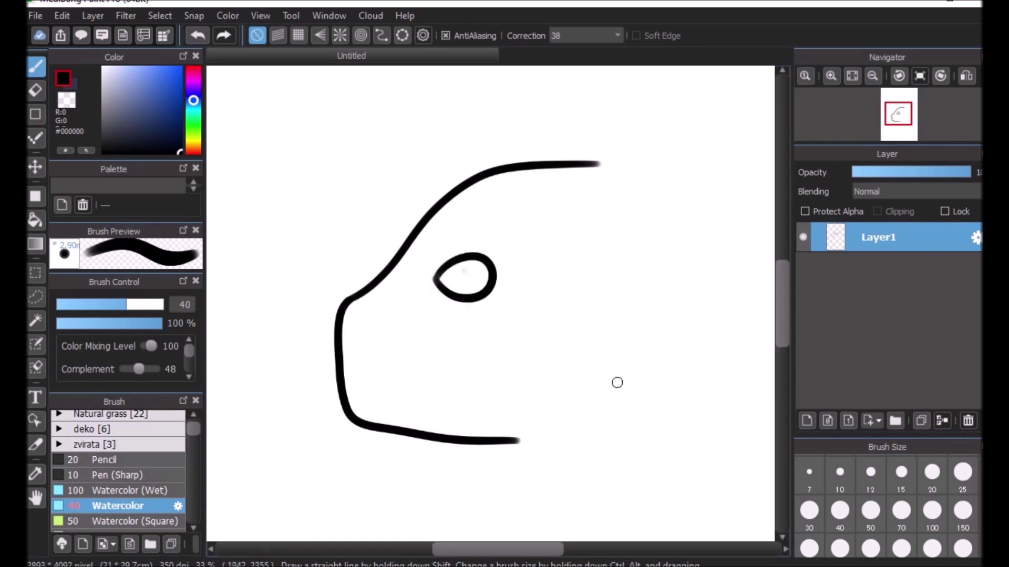
{"action": "left_click", "coordinate": [197, 35]}
{"action": "left_click", "coordinate": [197, 35]}
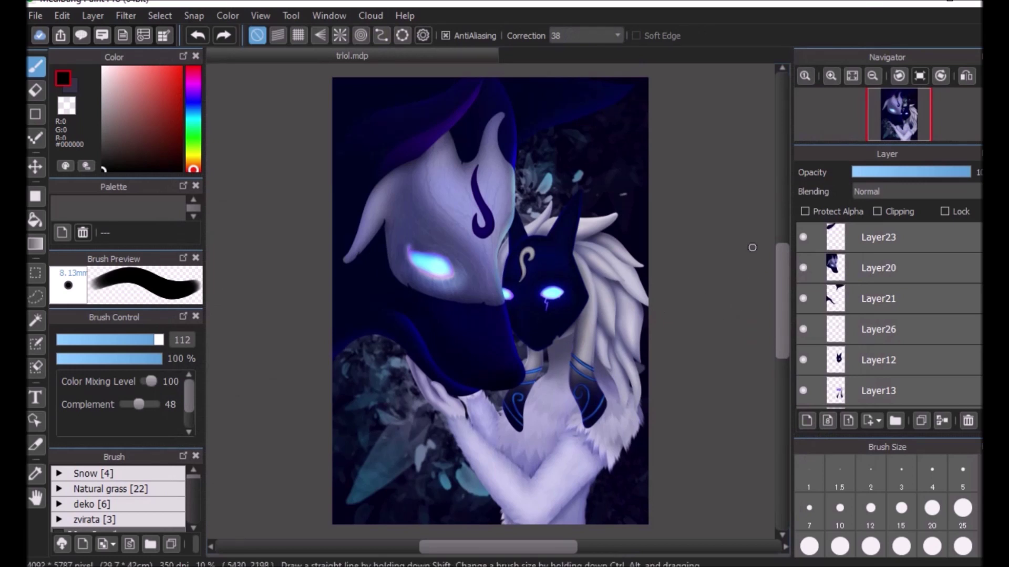
- Browse the layers of the trlol.mdp artwork and select Layer12
{"action": "scroll", "coordinate": [888, 268], "scroll_direction": "down", "scroll_amount": 5}
{"action": "scroll", "coordinate": [888, 268], "scroll_direction": "up", "scroll_amount": 5}
{"action": "scroll", "coordinate": [888, 315], "scroll_direction": "down", "scroll_amount": 2}
{"action": "left_click", "coordinate": [883, 298]}
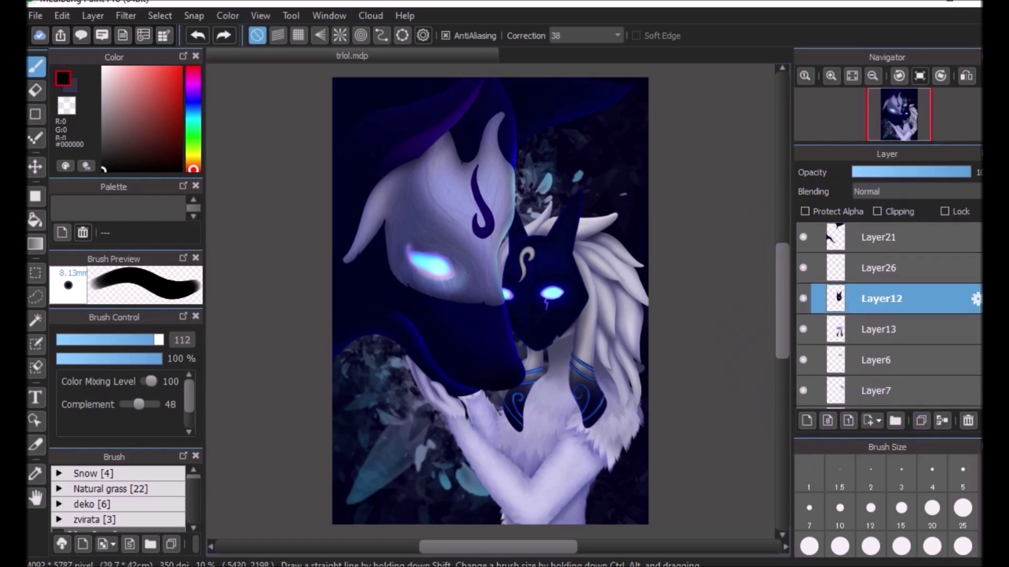
- Hide Layer12 to inspect the dark mask area of the artwork, and show the layer again
{"action": "left_click", "coordinate": [831, 76]}
{"action": "left_click", "coordinate": [830, 76]}
{"action": "left_click", "coordinate": [830, 75]}
{"action": "left_click", "coordinate": [831, 76]}
{"action": "left_click_drag", "start_coordinate": [542, 547], "coordinate": [575, 547]}
{"action": "left_click", "coordinate": [803, 298]}
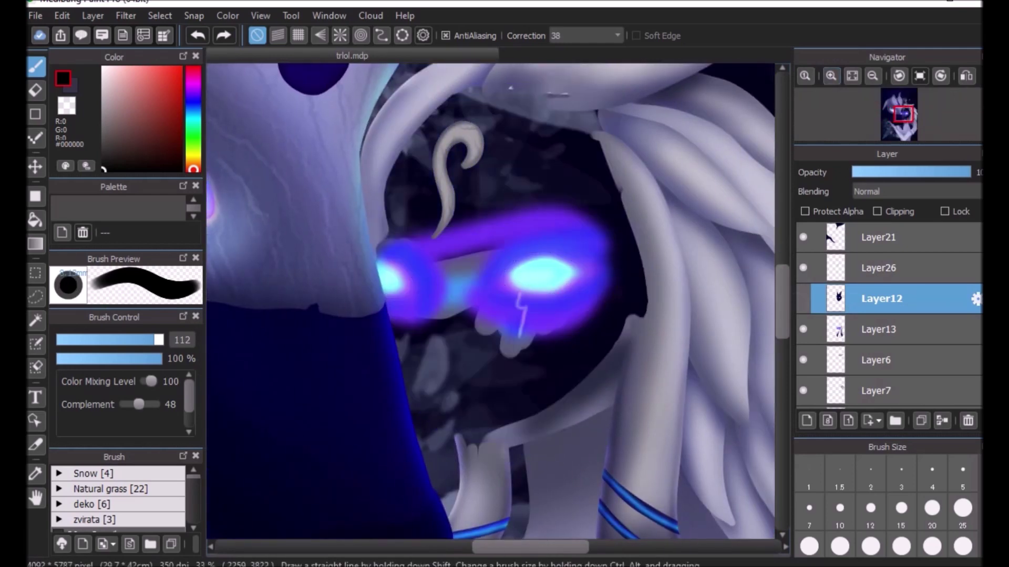
{"action": "left_click", "coordinate": [803, 299]}
{"action": "left_click", "coordinate": [872, 76]}
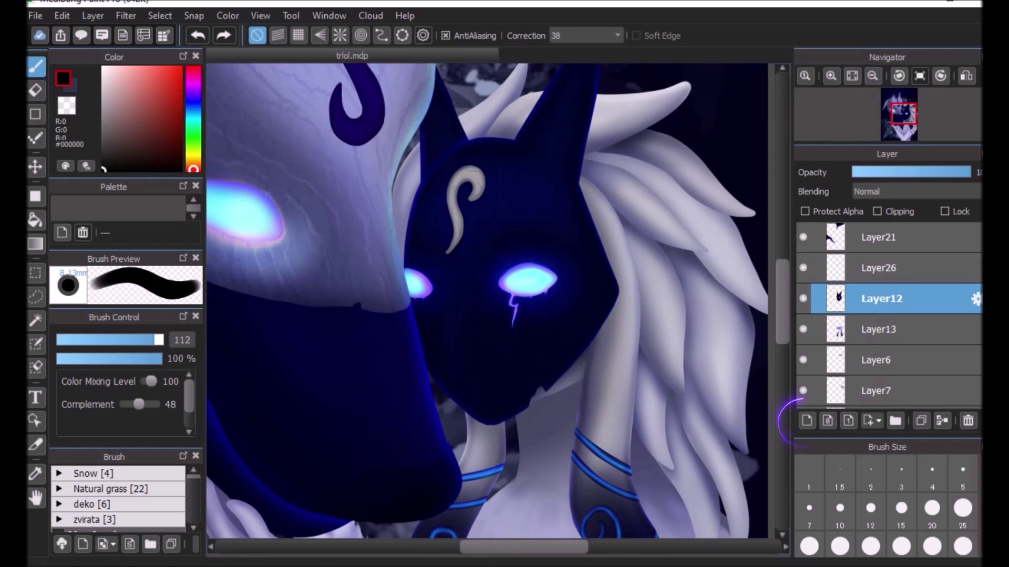
- Add a new layer above Layer12, delete it again and return to Layer12
{"action": "left_click", "coordinate": [807, 421]}
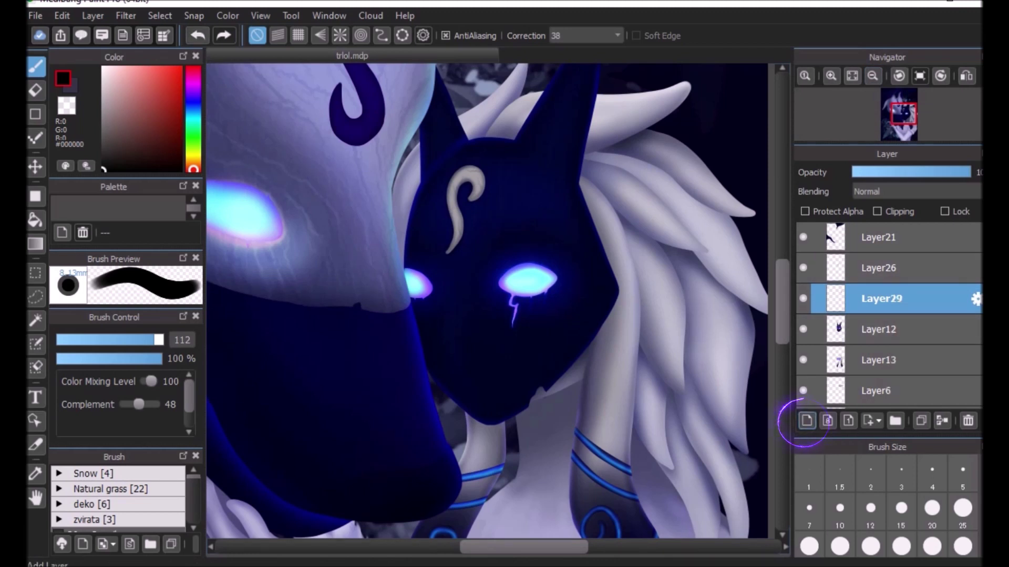
{"action": "left_click", "coordinate": [968, 421]}
{"action": "left_click", "coordinate": [868, 329]}
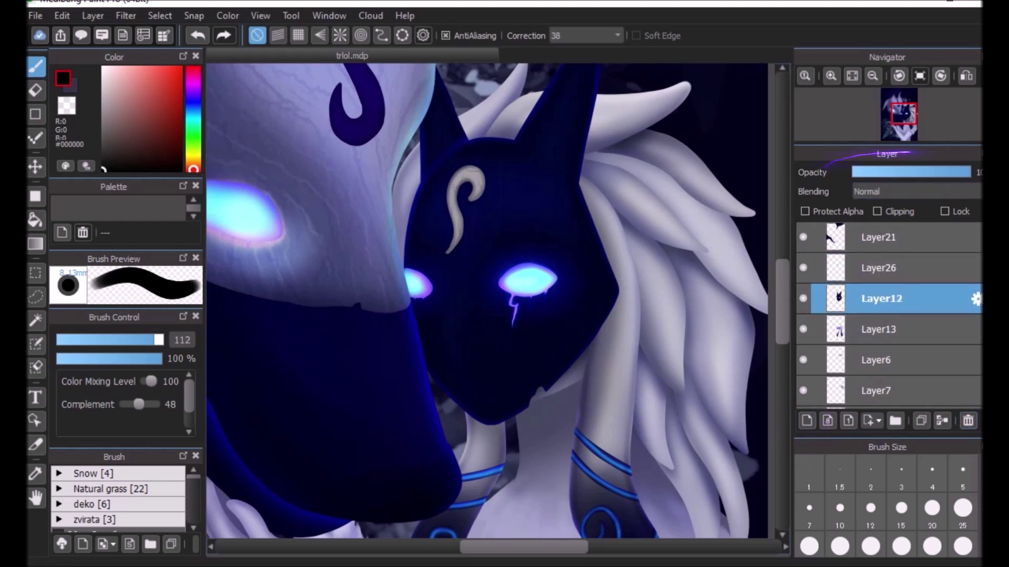
- Try a lower opacity on Layer12 and restore it to full, then duplicate the layer and merge the copy back down
{"action": "left_click", "coordinate": [910, 172]}
{"action": "left_click_drag", "start_coordinate": [911, 172], "coordinate": [970, 172]}
{"action": "left_click", "coordinate": [921, 420]}
{"action": "left_click", "coordinate": [942, 420]}
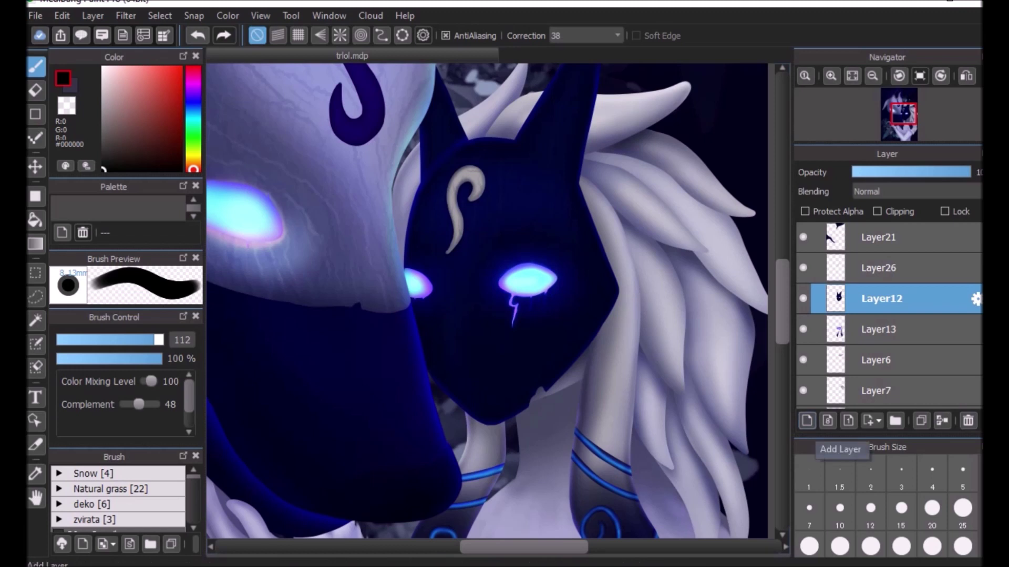
- Add a new layer above Layer12 and paint a dark blue (#000F61) test stroke along the dark mask's edge
{"action": "left_click", "coordinate": [807, 421]}
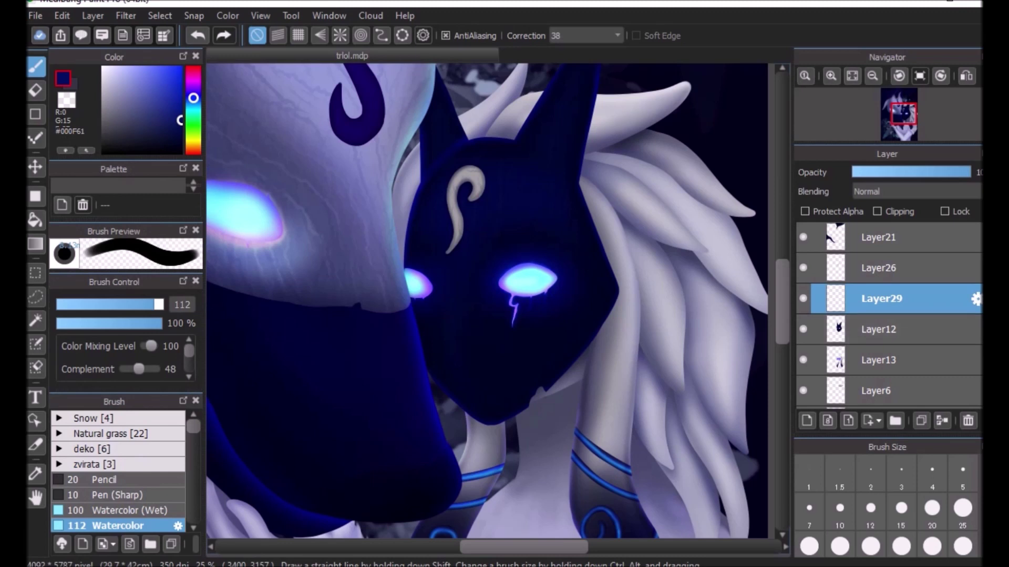
{"action": "left_click_drag", "start_coordinate": [574, 230], "coordinate": [612, 300]}
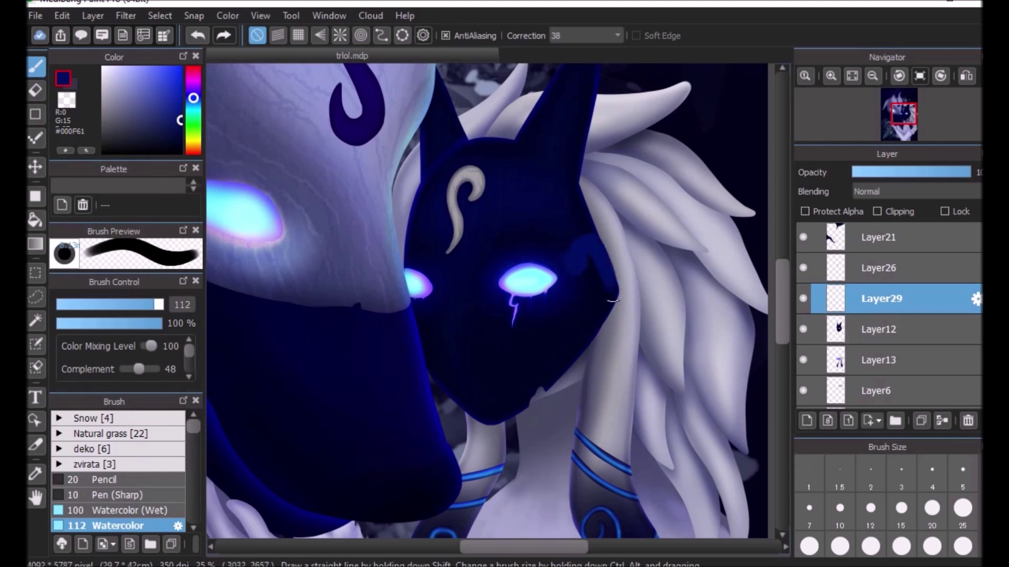
- Switch to the Airbrush and set its size to 400
{"action": "scroll", "coordinate": [95, 447], "scroll_direction": "down", "scroll_amount": 3}
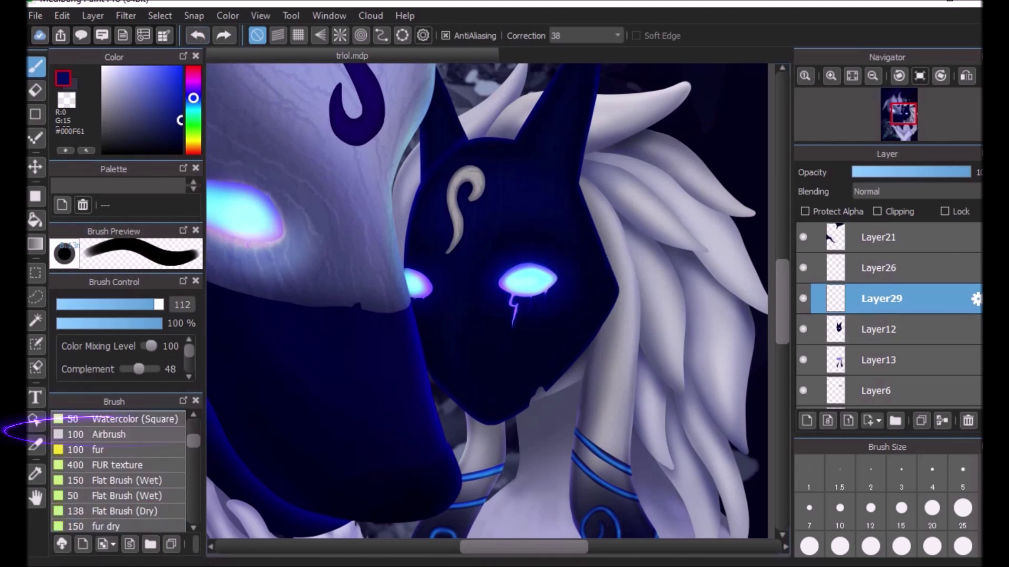
{"action": "left_click", "coordinate": [107, 434]}
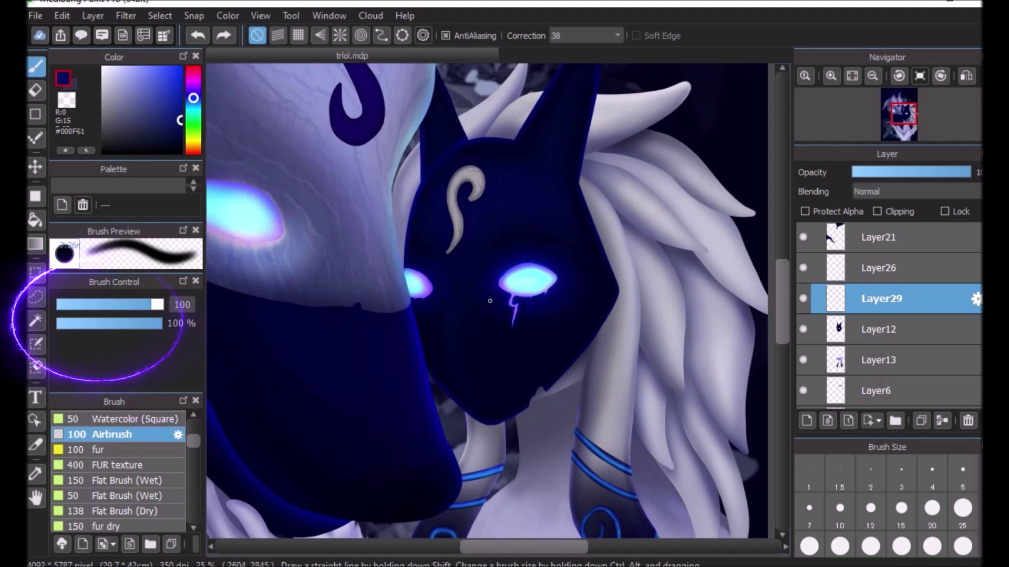
{"action": "scroll", "coordinate": [887, 502], "scroll_direction": "down", "scroll_amount": 1}
{"action": "left_click", "coordinate": [870, 540]}
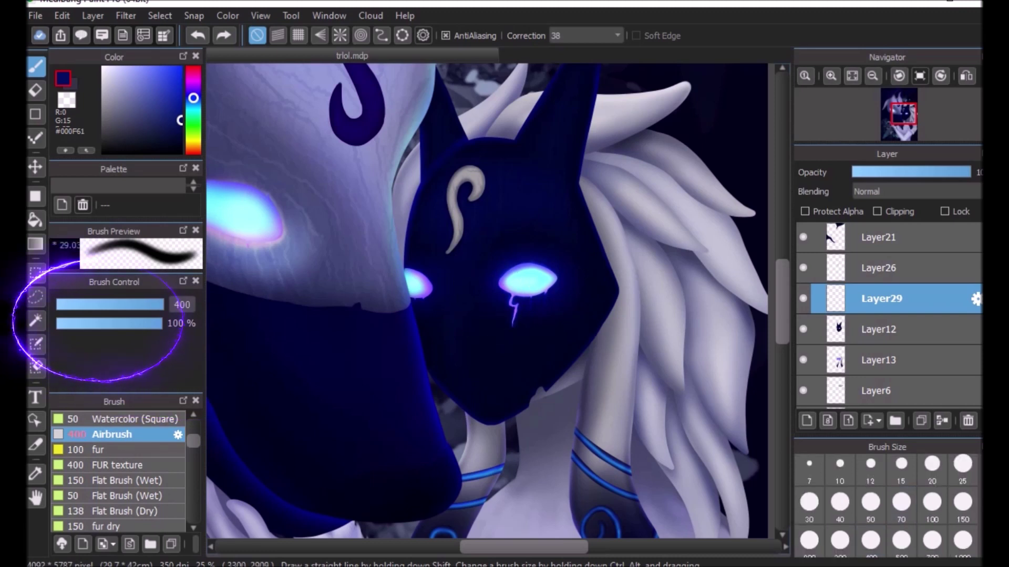
- Lower the Airbrush opacity to 26% for softer strokes on the dark mask
{"action": "left_click", "coordinate": [114, 323]}
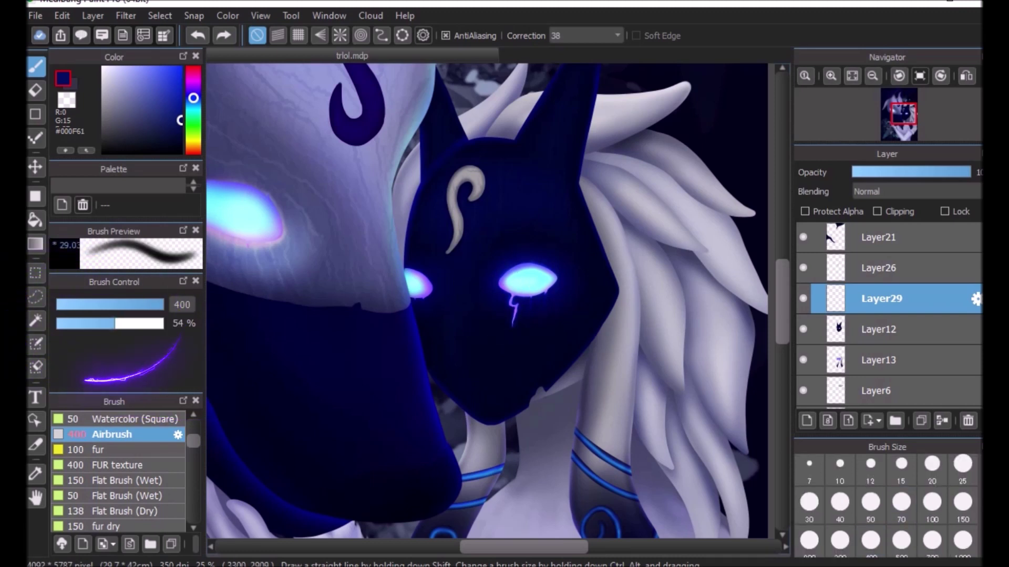
{"action": "left_click", "coordinate": [93, 323]}
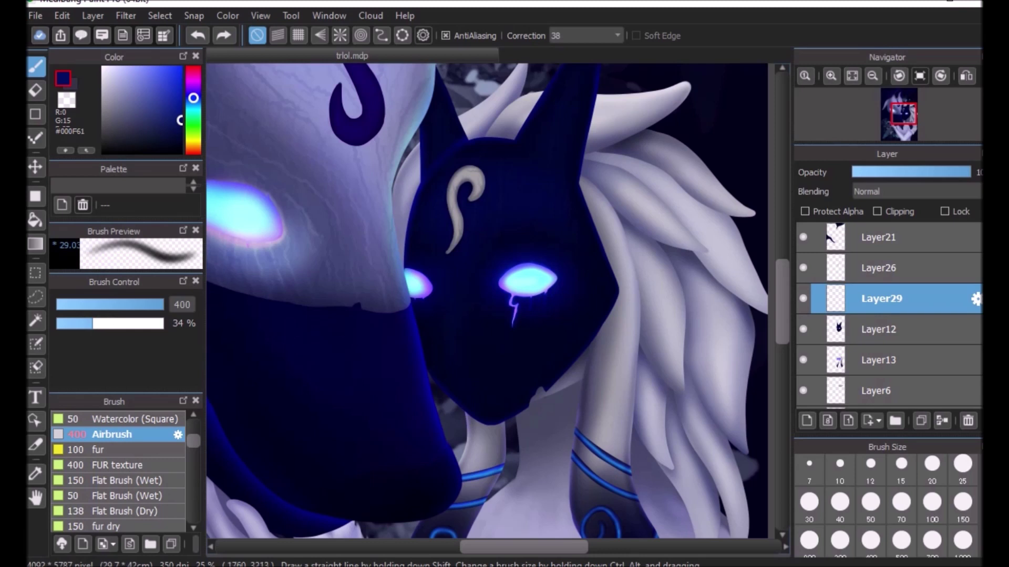
{"action": "left_click", "coordinate": [831, 76]}
{"action": "left_click", "coordinate": [831, 76]}
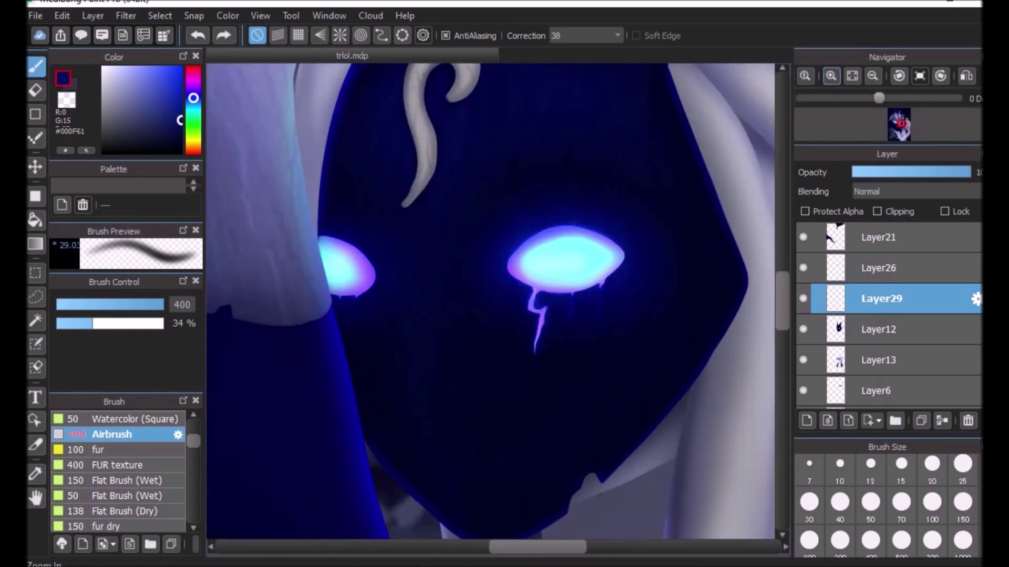
{"action": "left_click_drag", "start_coordinate": [93, 323], "coordinate": [81, 323]}
- Try a soft dark blue airbrush stroke along the dark mask's edge, undo it and return to the brush
{"action": "left_click_drag", "start_coordinate": [537, 547], "coordinate": [565, 547]}
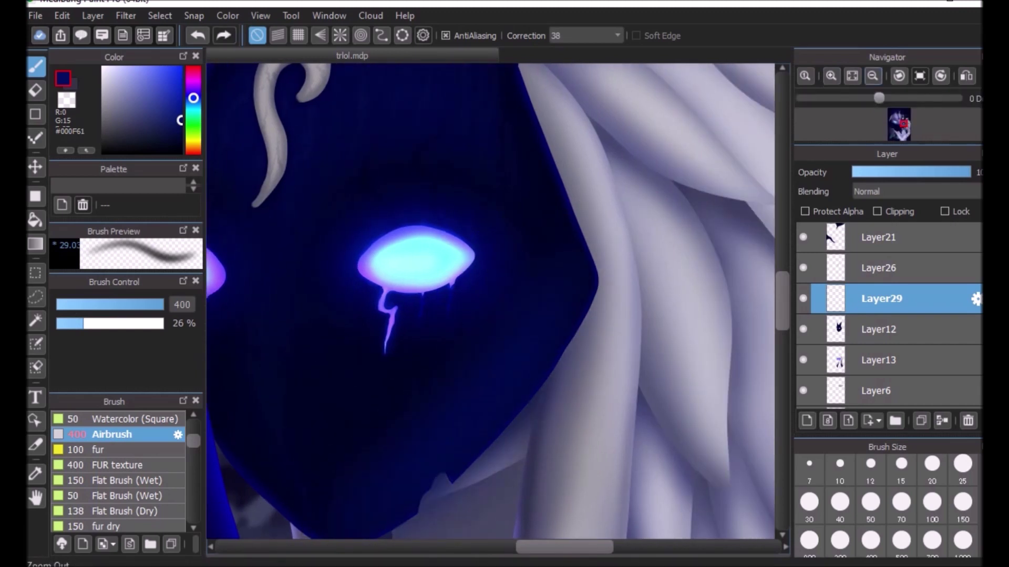
{"action": "left_click", "coordinate": [873, 76]}
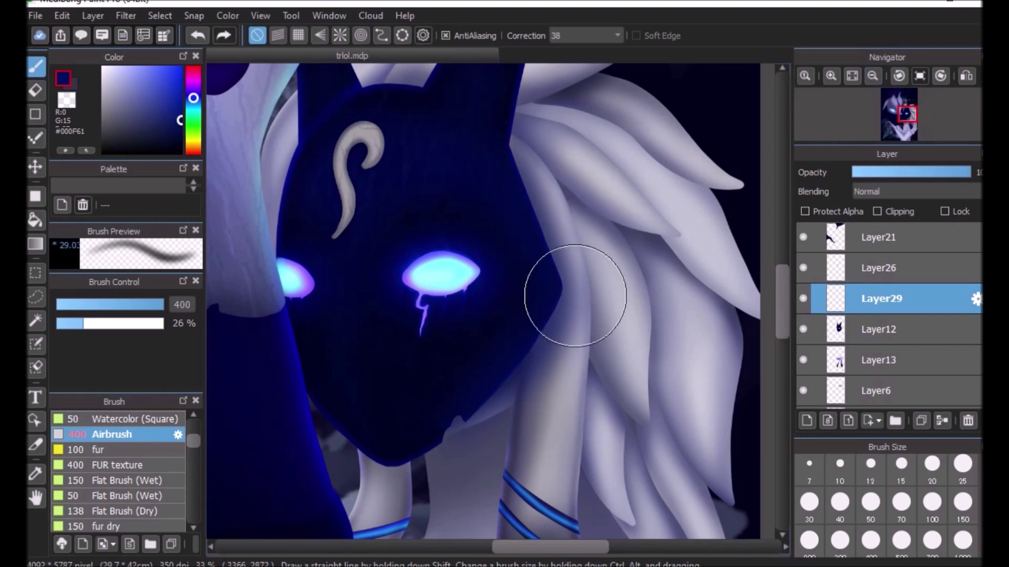
{"action": "key", "text": "e"}
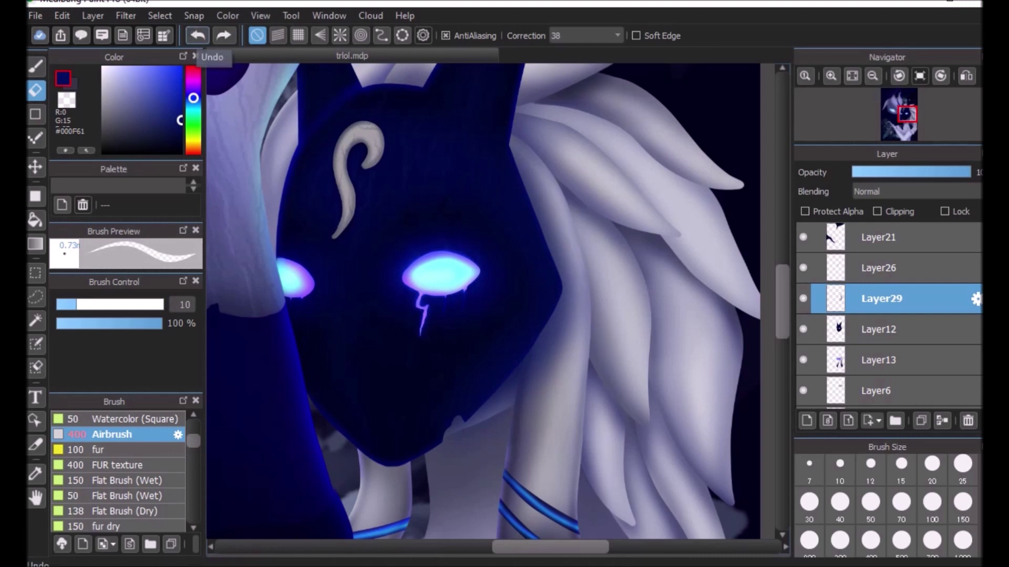
{"action": "left_click", "coordinate": [197, 35]}
{"action": "key", "text": "b"}
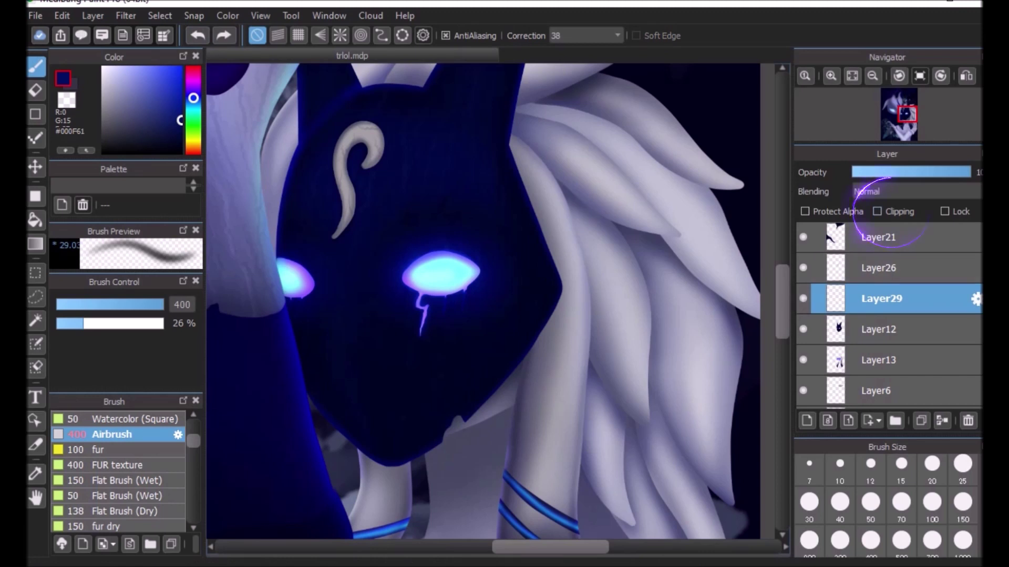
- Clip Layer29 to Layer12 and check the clipping by hiding and showing Layer12
{"action": "left_click", "coordinate": [890, 212]}
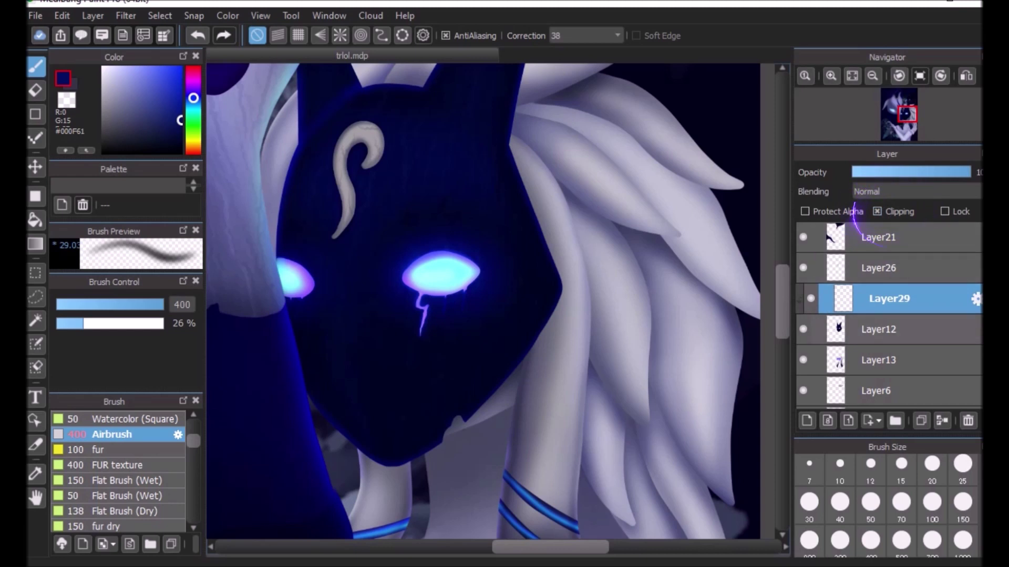
{"action": "left_click", "coordinate": [803, 330]}
{"action": "left_click", "coordinate": [803, 329]}
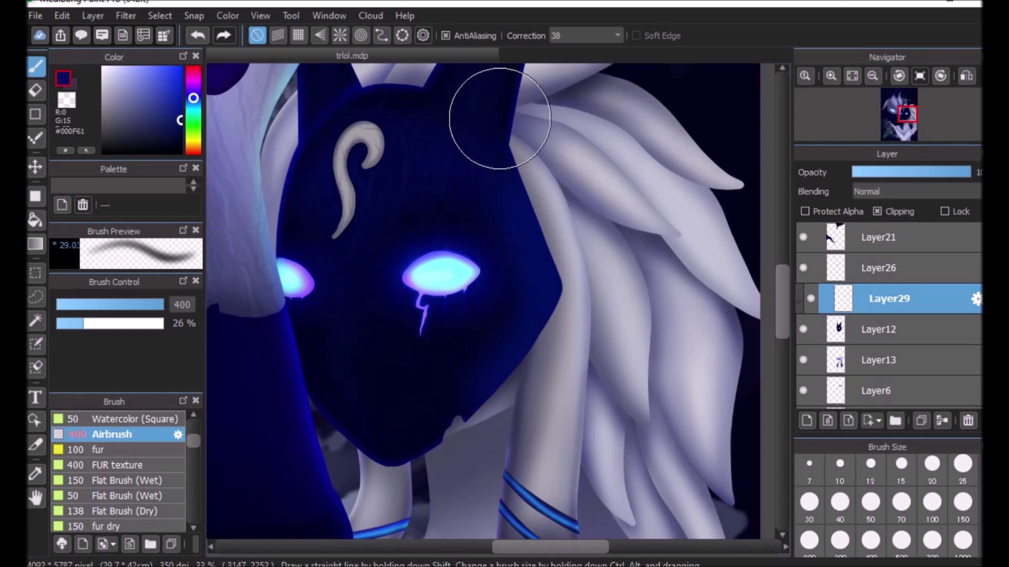
- Set the stroke correction to 0, and undo the soft airbrush strokes painted inside the clipped mask
{"action": "left_click", "coordinate": [586, 35]}
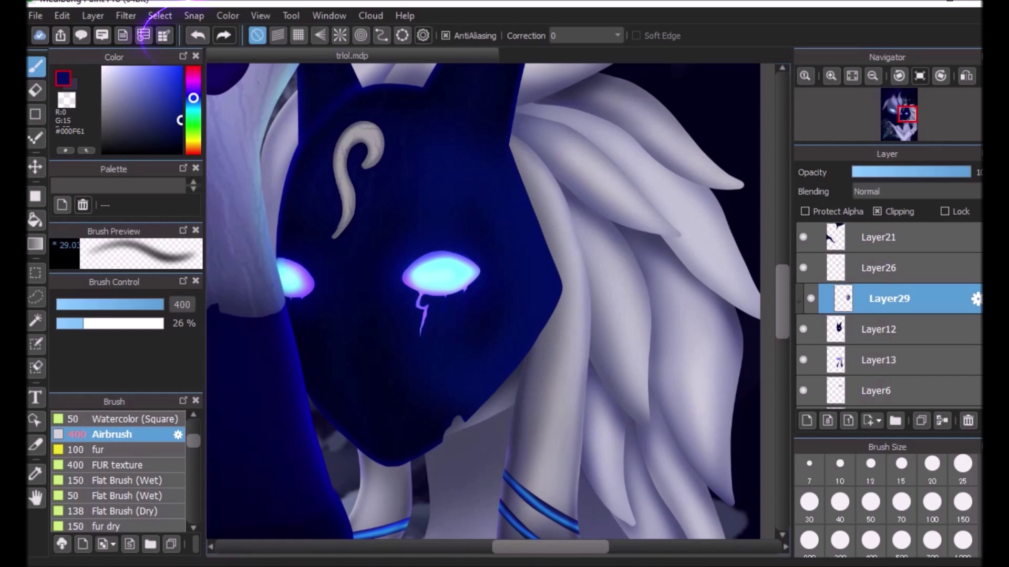
{"action": "left_click", "coordinate": [198, 35]}
{"action": "left_click", "coordinate": [198, 35]}
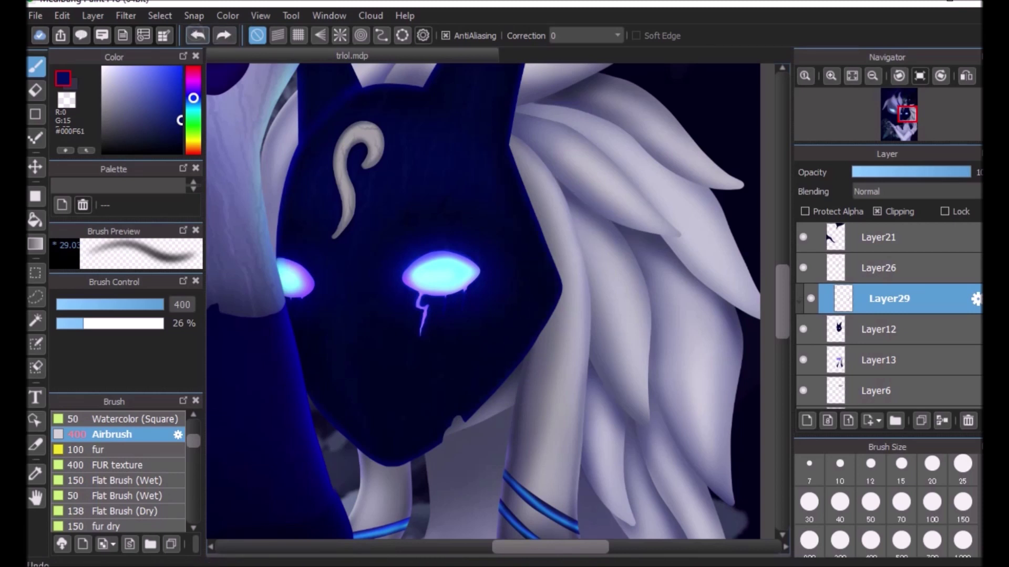
- Undo the last test strokes around the dark mask and remove the clipped Layer29
{"action": "left_click", "coordinate": [851, 75]}
{"action": "left_click", "coordinate": [831, 76]}
{"action": "left_click", "coordinate": [830, 75]}
{"action": "left_click", "coordinate": [831, 76]}
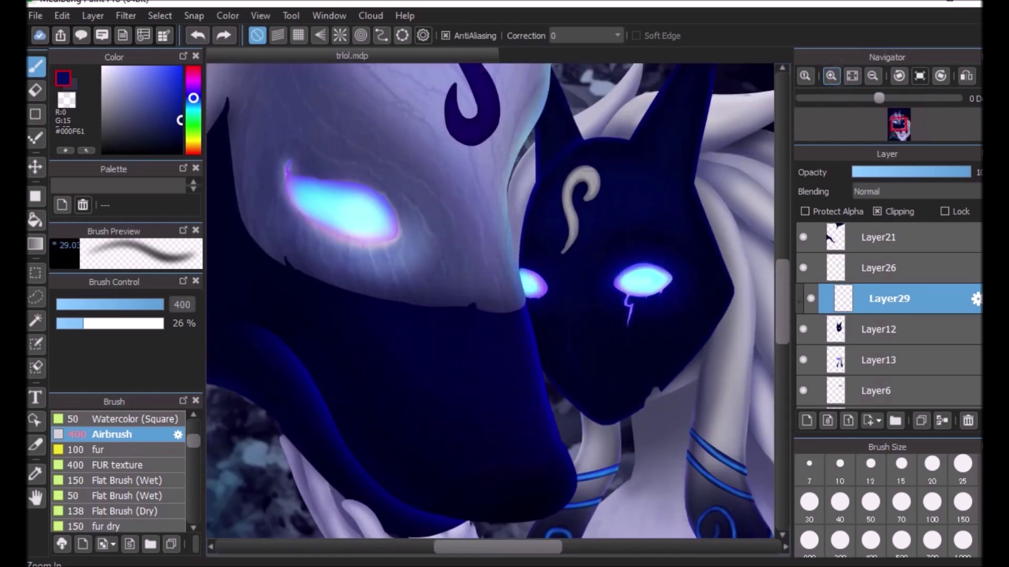
{"action": "left_click_drag", "start_coordinate": [497, 547], "coordinate": [529, 547]}
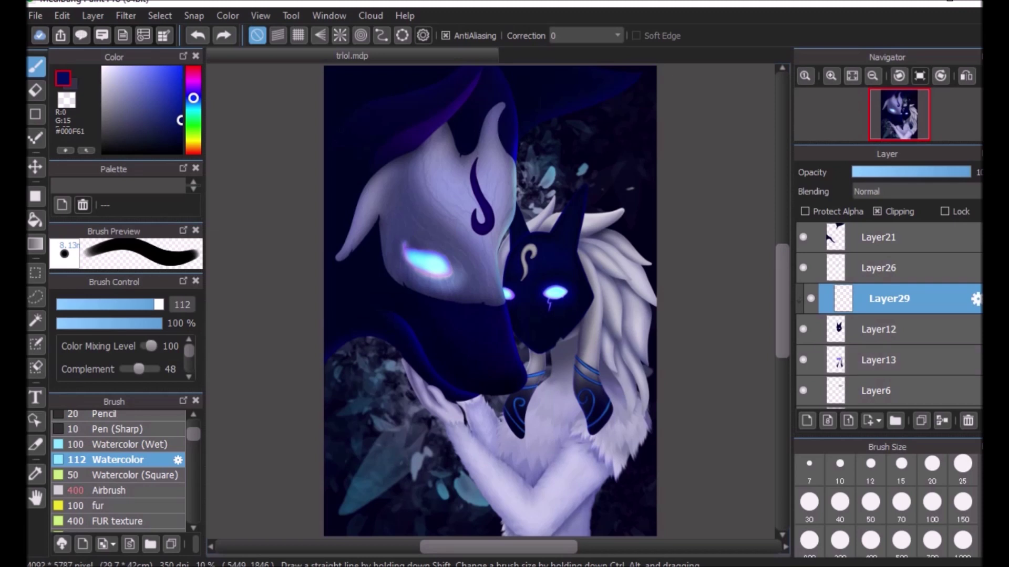
{"action": "left_click", "coordinate": [831, 75]}
{"action": "left_click_drag", "start_coordinate": [498, 547], "coordinate": [532, 547]}
{"action": "left_click", "coordinate": [831, 75]}
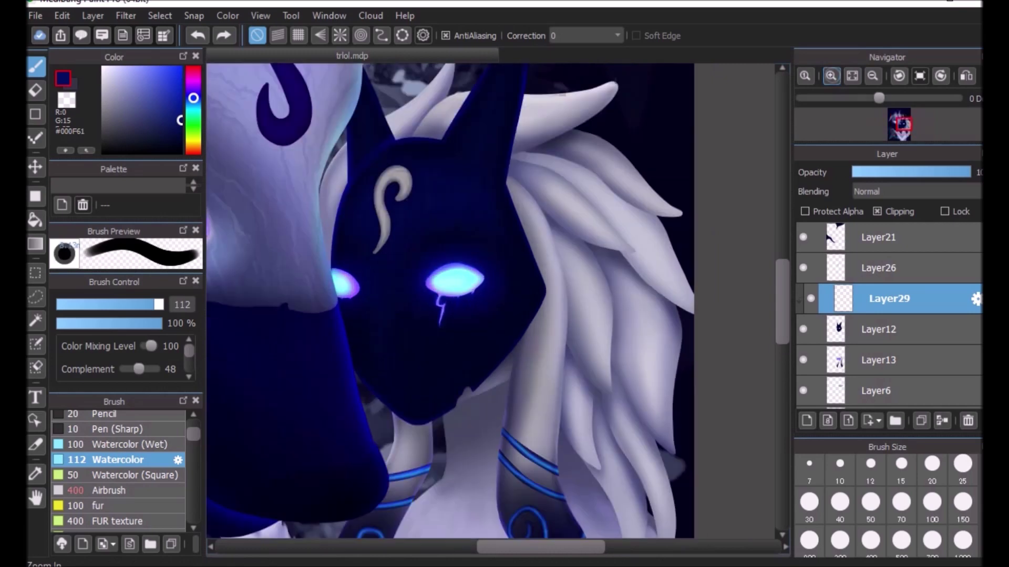
{"action": "left_click_drag", "start_coordinate": [781, 284], "coordinate": [781, 268]}
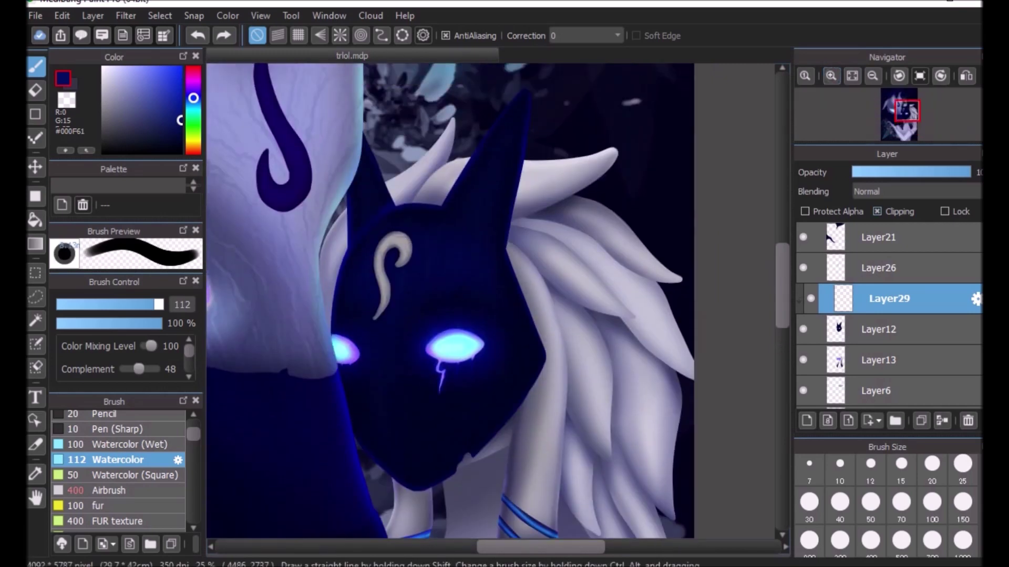
{"action": "key", "text": "ctrl+z"}
{"action": "key", "text": "ctrl+z"}
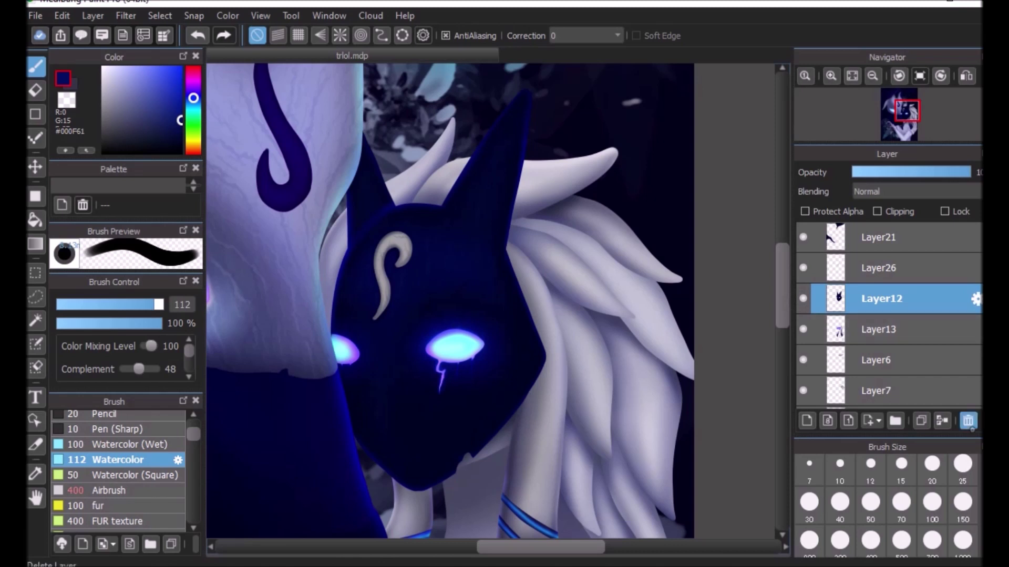
- Delete Layer12 with the dark mask and undo the deletion
{"action": "left_click", "coordinate": [968, 421]}
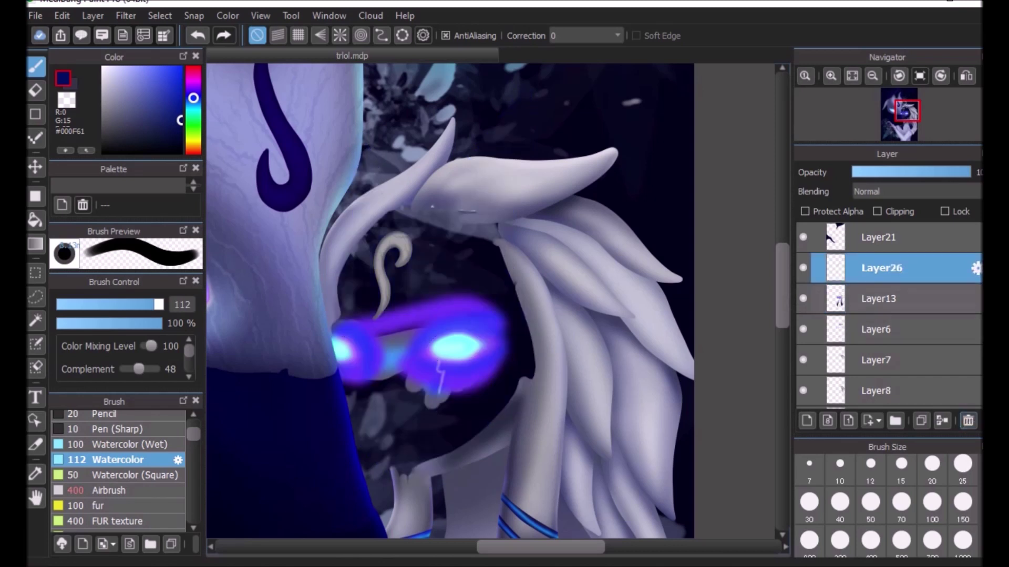
{"action": "left_click", "coordinate": [198, 35]}
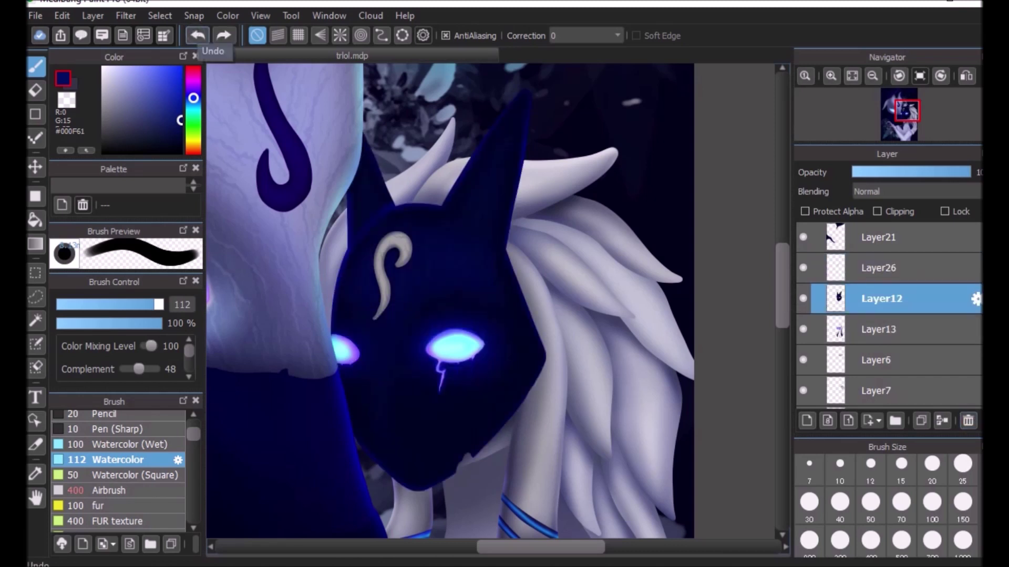
{"action": "left_click", "coordinate": [852, 75]}
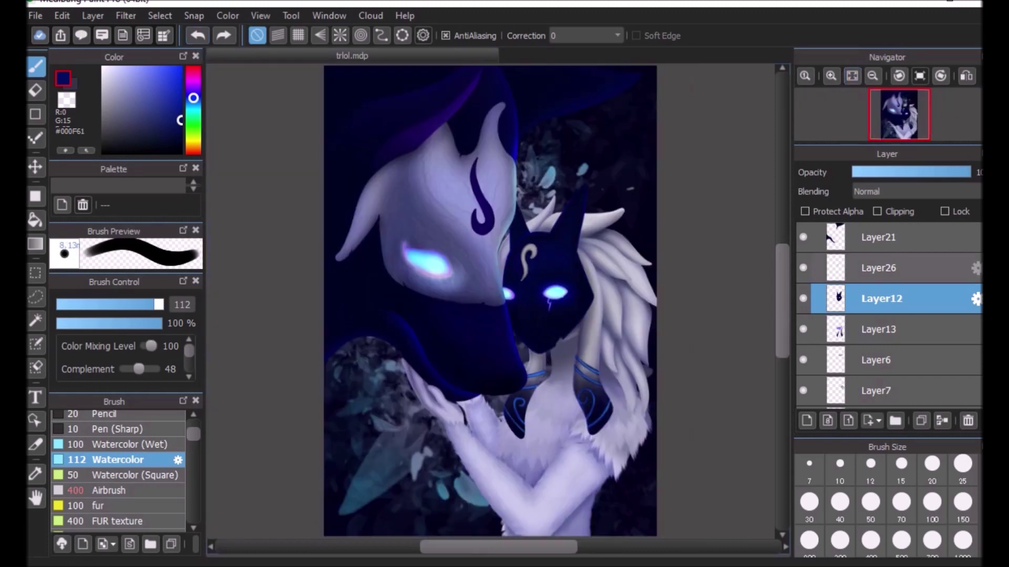
- Hide and show Layer27 and Layer28 to check their contents, then merge Layer28 down into Layer27
{"action": "scroll", "coordinate": [888, 268], "scroll_direction": "up", "scroll_amount": 2}
{"action": "left_click", "coordinate": [831, 76]}
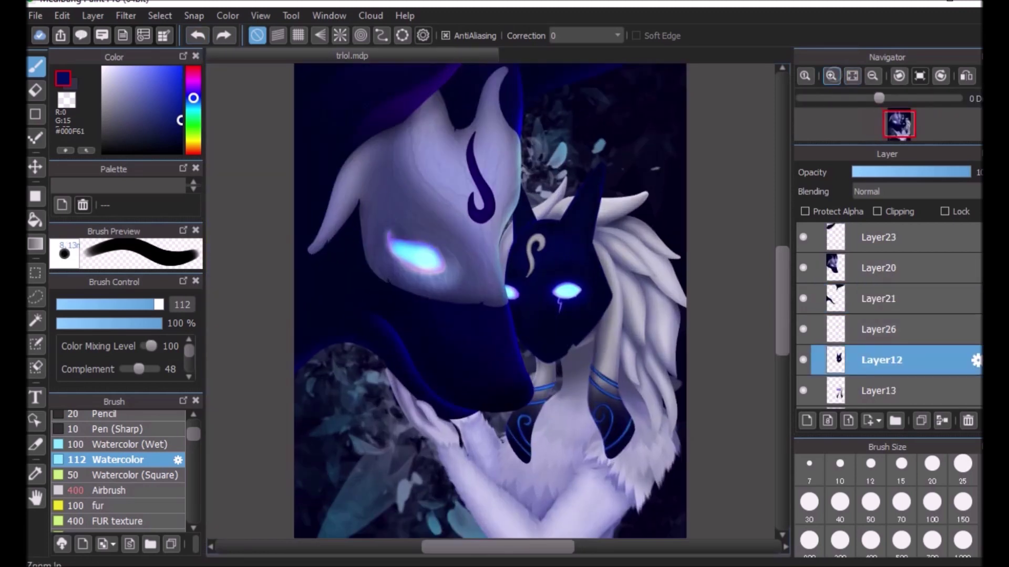
{"action": "scroll", "coordinate": [888, 362], "scroll_direction": "down", "scroll_amount": 5}
{"action": "left_click", "coordinate": [803, 363]}
{"action": "left_click", "coordinate": [803, 363]}
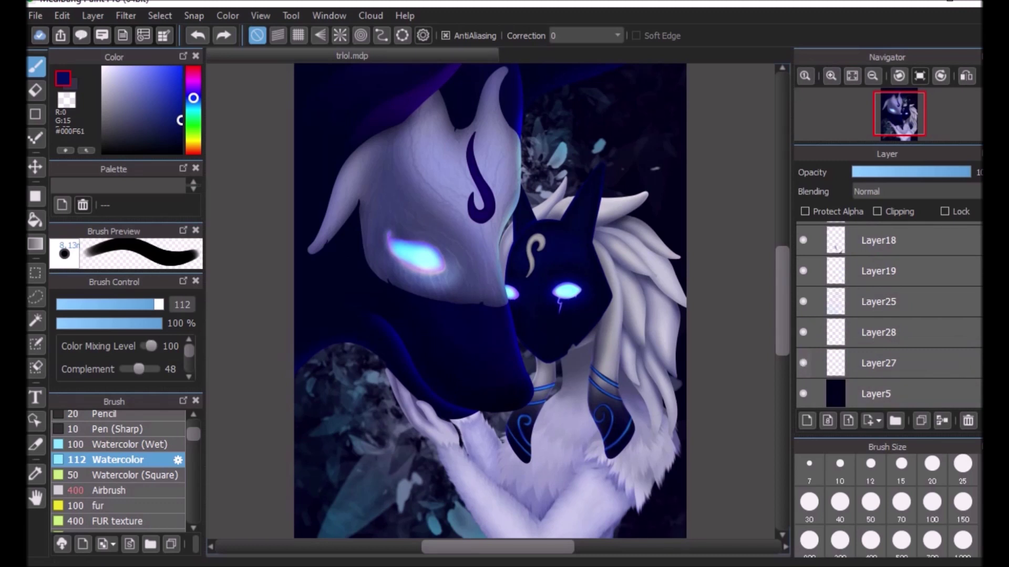
{"action": "left_click", "coordinate": [804, 332]}
{"action": "left_click", "coordinate": [804, 332]}
{"action": "left_click", "coordinate": [853, 333]}
{"action": "left_click", "coordinate": [942, 420]}
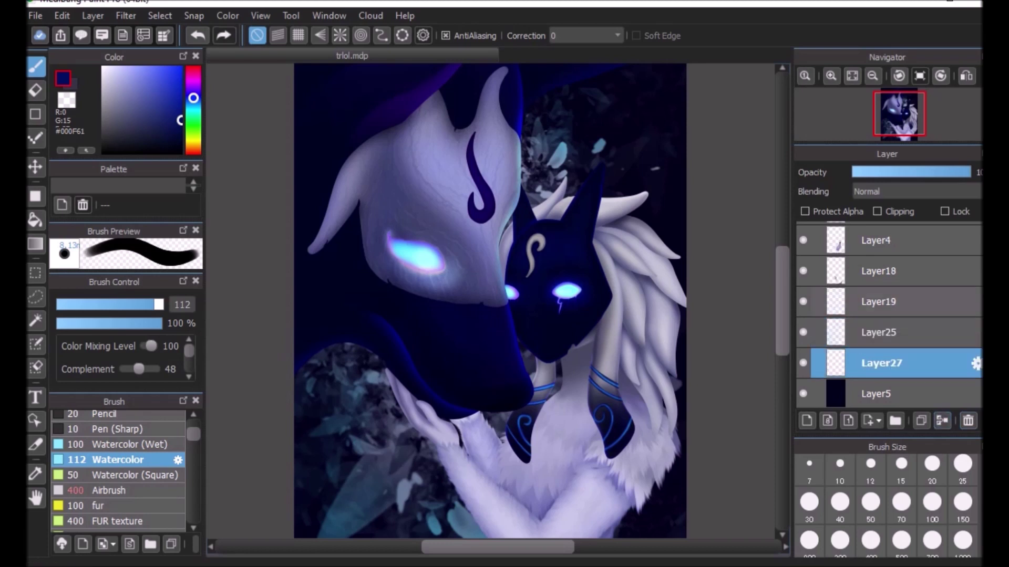
- Hide and show Layer25 to check its content, then merge it down into Layer27 and check the merged layer
{"action": "left_click", "coordinate": [803, 331]}
{"action": "left_click", "coordinate": [803, 332]}
{"action": "left_click", "coordinate": [803, 332]}
{"action": "left_click", "coordinate": [803, 332]}
{"action": "left_click", "coordinate": [803, 332]}
{"action": "left_click", "coordinate": [853, 332]}
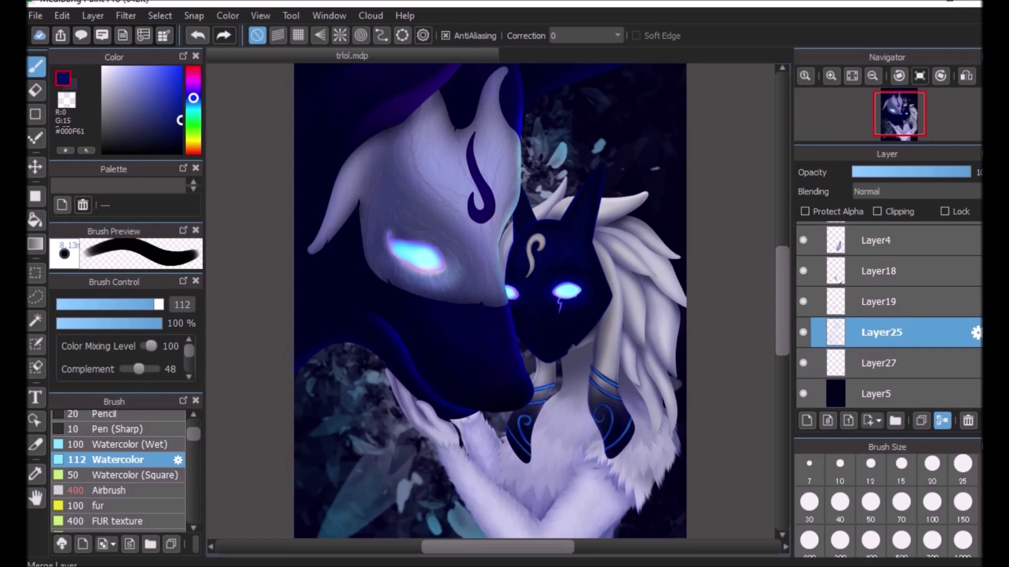
{"action": "left_click", "coordinate": [942, 420]}
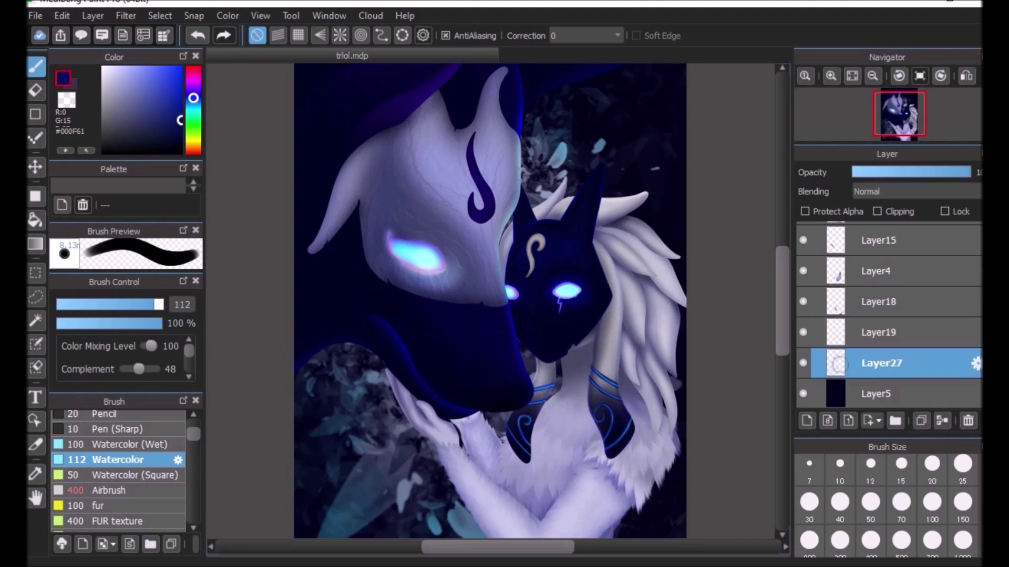
{"action": "left_click", "coordinate": [803, 363]}
{"action": "left_click", "coordinate": [804, 363]}
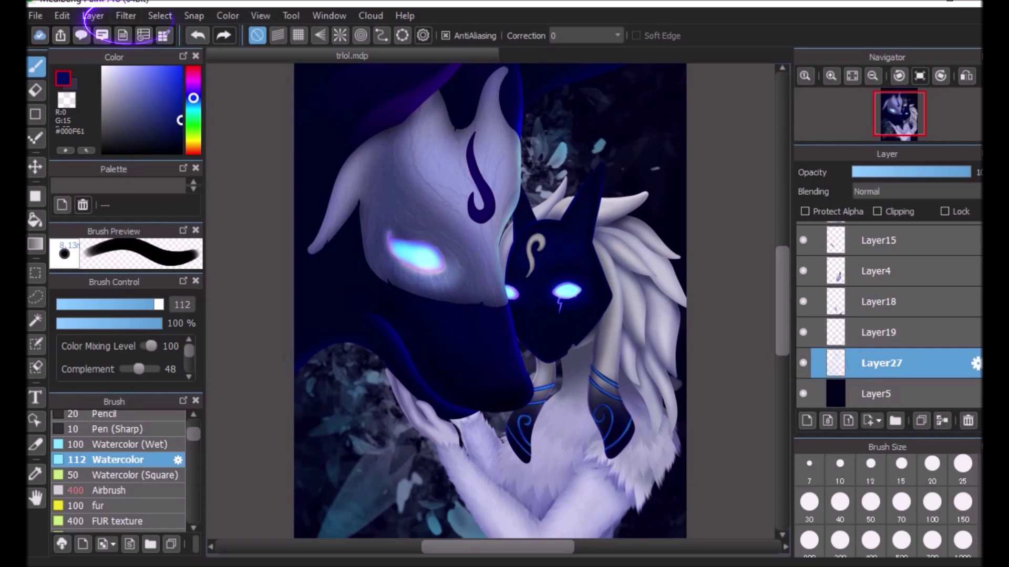
- Try hue -74, saturation -55 and brightness +55 on Layer27, then discard the adjustment
{"action": "left_click", "coordinate": [126, 15]}
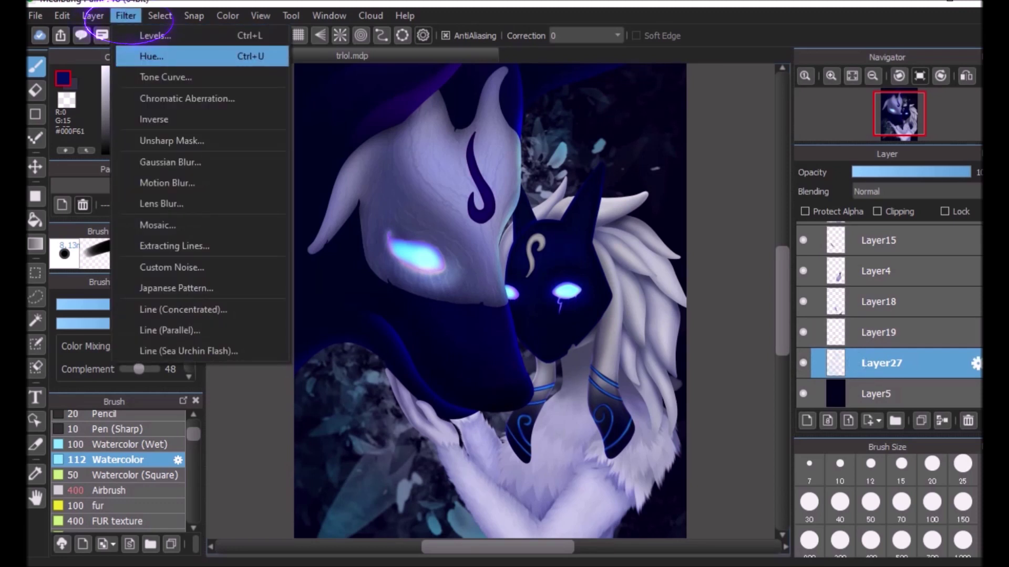
{"action": "key", "text": "Return"}
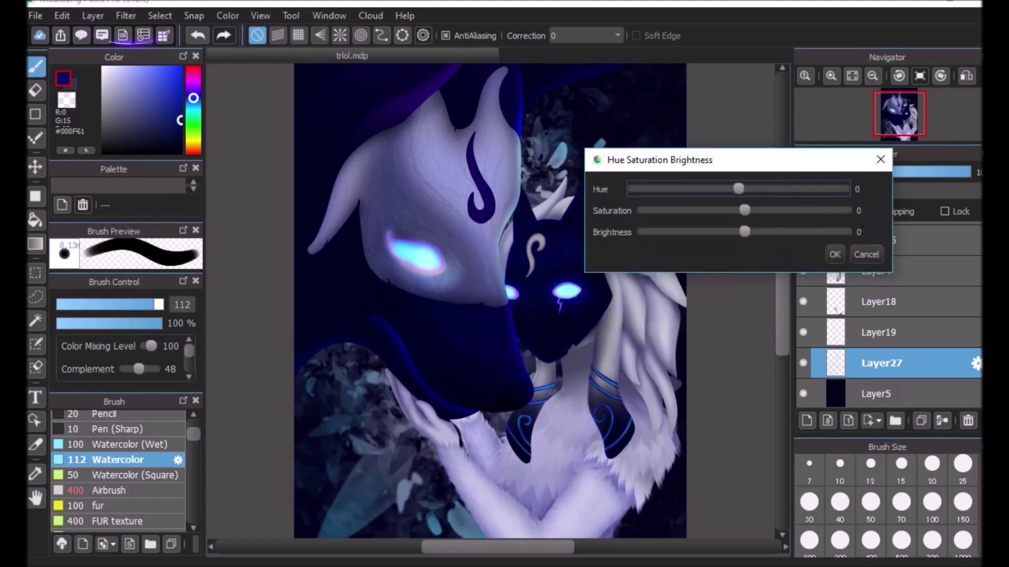
{"action": "left_click_drag", "start_coordinate": [821, 153], "coordinate": [758, 153]}
{"action": "left_click_drag", "start_coordinate": [808, 174], "coordinate": [752, 175]}
{"action": "left_click_drag", "start_coordinate": [808, 196], "coordinate": [862, 196]}
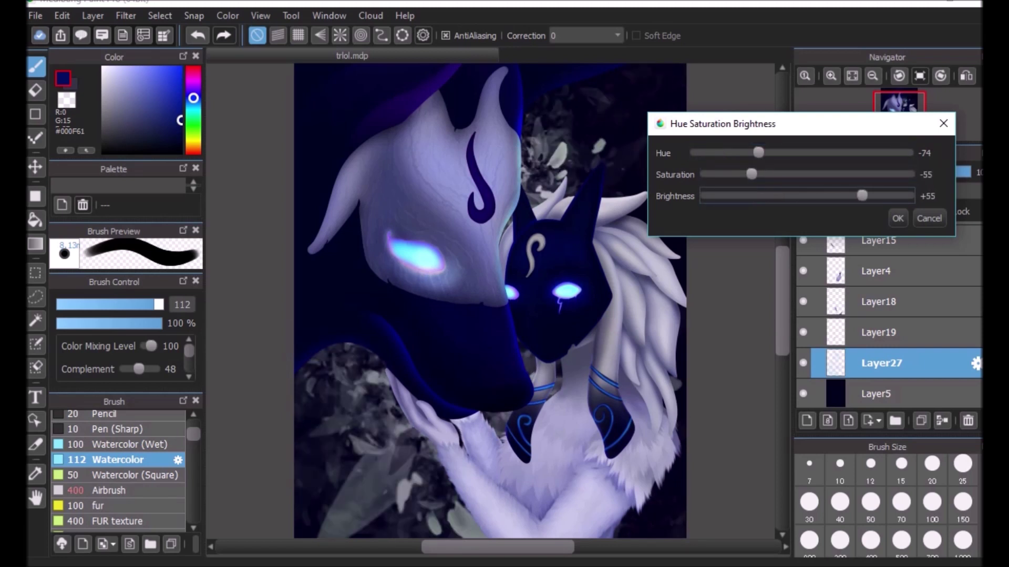
{"action": "left_click", "coordinate": [943, 123]}
- Try a Gaussian Blur on Layer27, previewing it at value 1 and at stronger values
{"action": "left_click", "coordinate": [126, 15]}
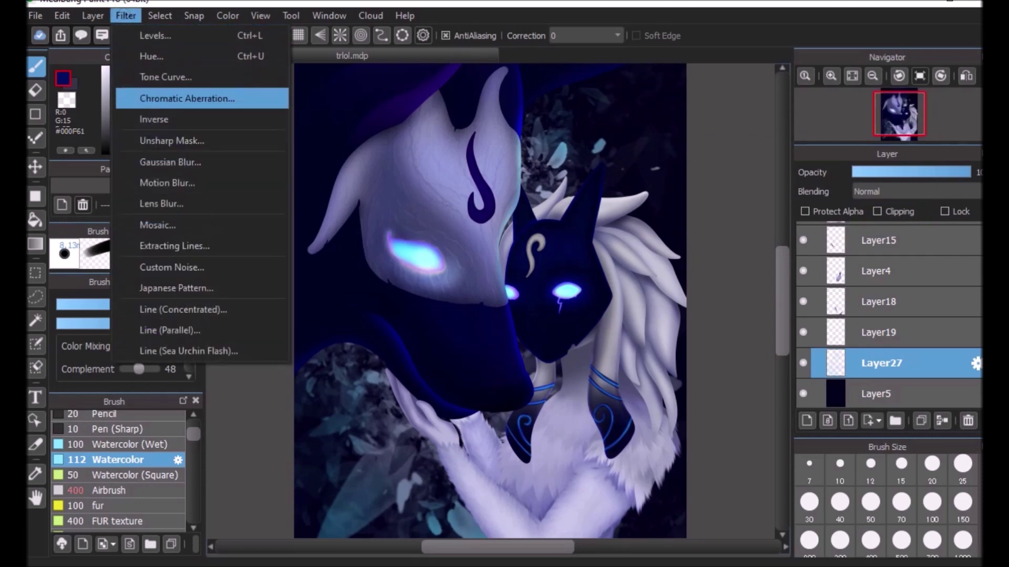
{"action": "key", "text": "Down"}
{"action": "key", "text": "Down"}
{"action": "key", "text": "Down"}
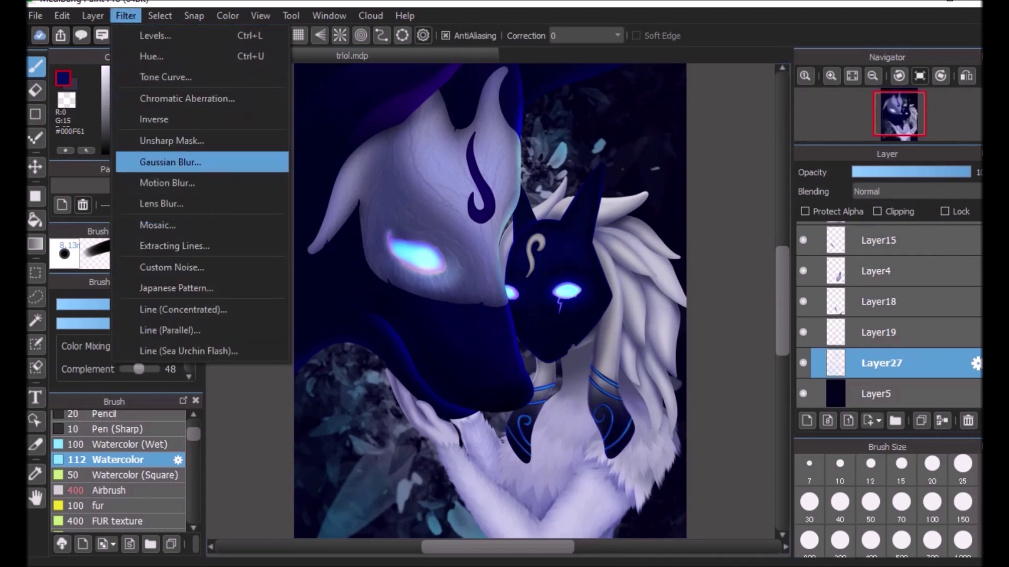
{"action": "key", "text": "Return"}
{"action": "left_click_drag", "start_coordinate": [519, 264], "coordinate": [729, 137]}
{"action": "mouse_move", "coordinate": [656, 165]}
{"action": "left_mouse_down"}
{"action": "mouse_move", "coordinate": [669, 165]}
{"action": "mouse_move", "coordinate": [651, 165]}
{"action": "left_mouse_up"}
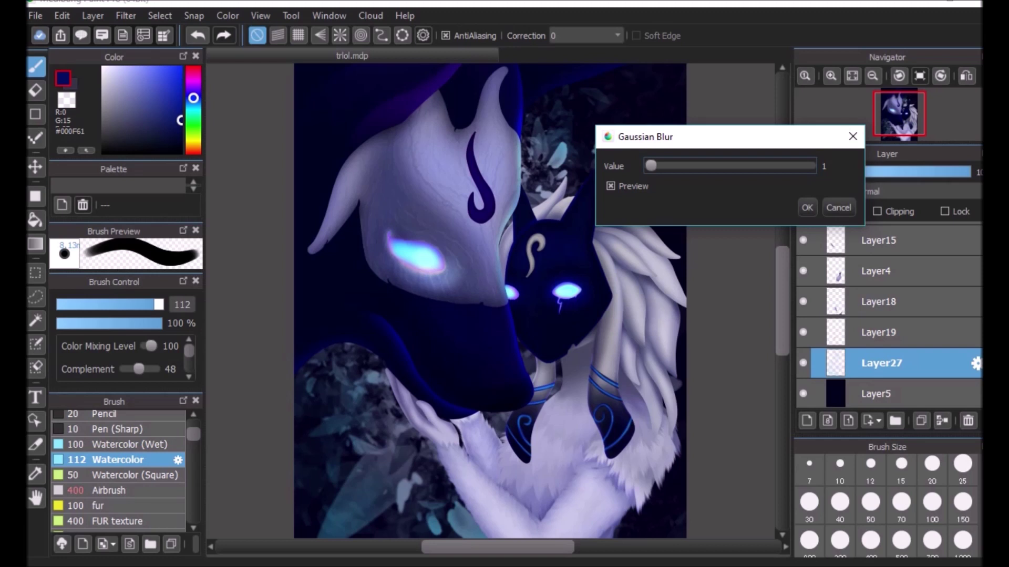
{"action": "left_click_drag", "start_coordinate": [651, 166], "coordinate": [676, 166]}
{"action": "left_click_drag", "start_coordinate": [676, 166], "coordinate": [797, 166]}
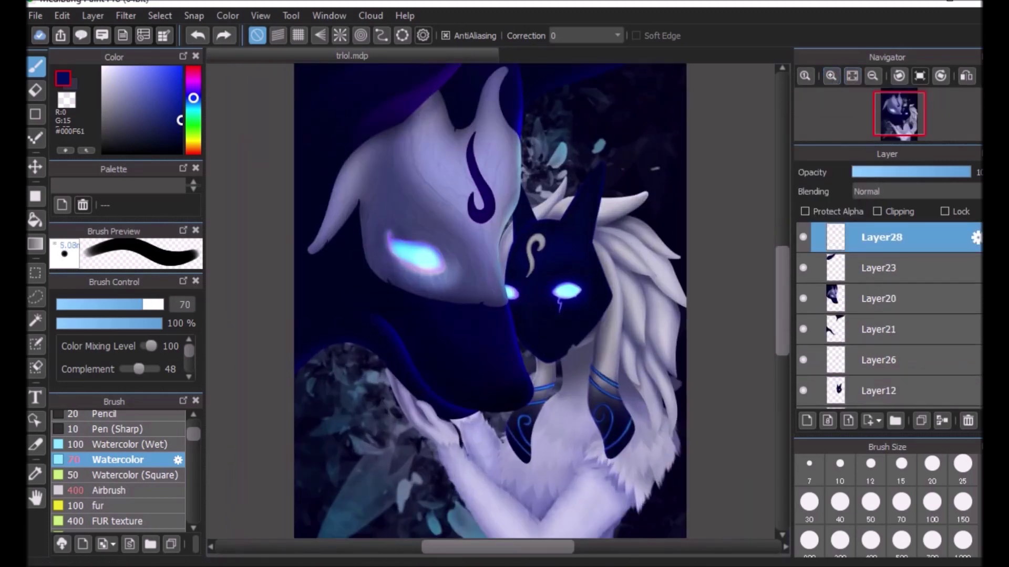
- Pick pure red (#FF0000) and paint a test shape on the pale mask's forehead on Layer28 with the size 70 Watercolor brush
{"action": "left_click_drag", "start_coordinate": [782, 301], "coordinate": [781, 275]}
{"action": "left_click", "coordinate": [830, 75]}
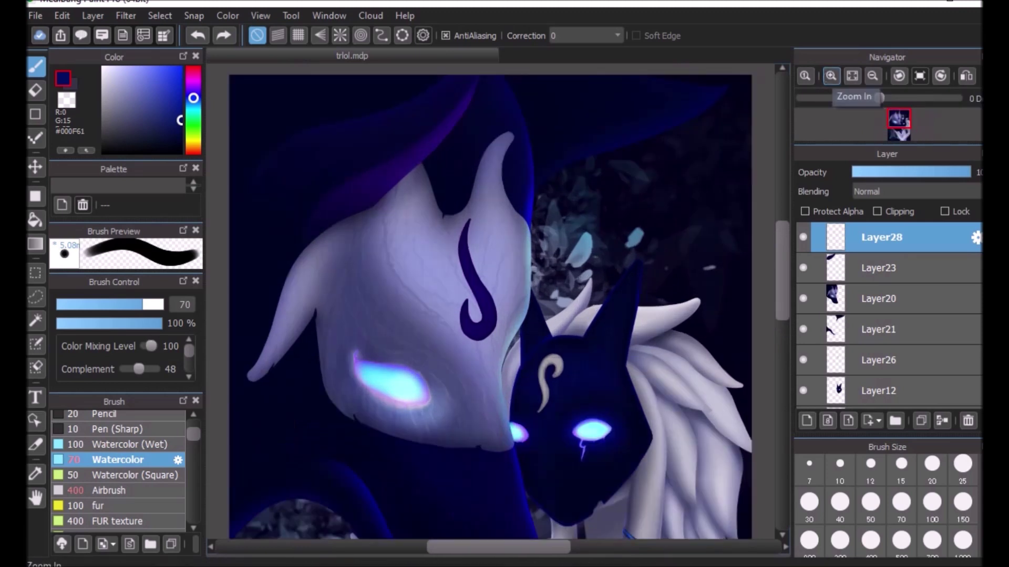
{"action": "left_click", "coordinate": [830, 76]}
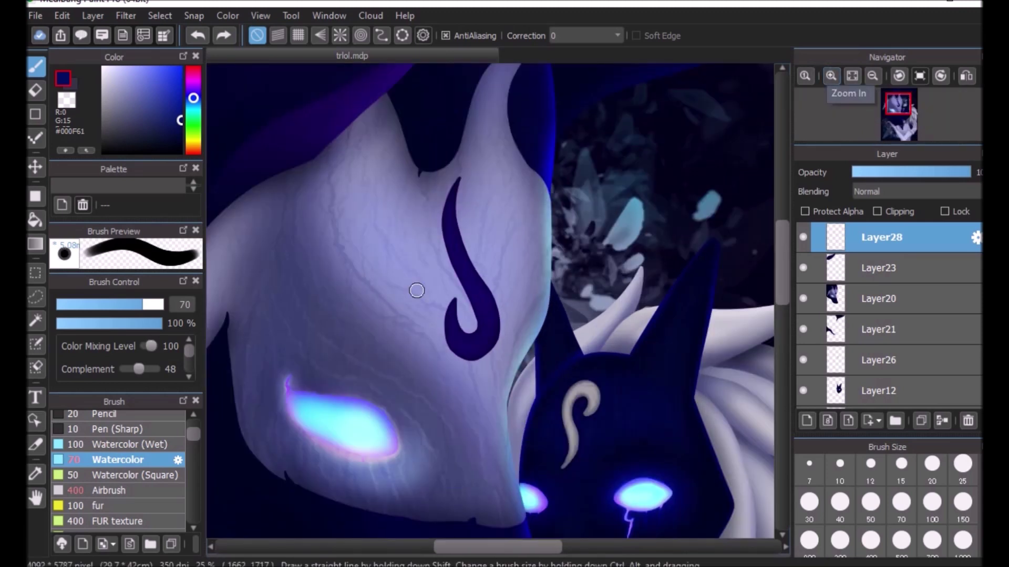
{"action": "left_click_drag", "start_coordinate": [193, 98], "coordinate": [194, 153]}
{"action": "left_click", "coordinate": [181, 67]}
{"action": "mouse_move", "coordinate": [362, 283]}
{"action": "left_mouse_down"}
{"action": "mouse_move", "coordinate": [383, 266]}
{"action": "mouse_move", "coordinate": [400, 283]}
{"action": "mouse_move", "coordinate": [304, 290]}
{"action": "mouse_move", "coordinate": [368, 282]}
{"action": "mouse_move", "coordinate": [322, 227]}
{"action": "mouse_move", "coordinate": [359, 282]}
{"action": "mouse_move", "coordinate": [321, 243]}
{"action": "mouse_move", "coordinate": [324, 275]}
{"action": "mouse_move", "coordinate": [295, 293]}
{"action": "mouse_move", "coordinate": [318, 297]}
{"action": "mouse_move", "coordinate": [381, 269]}
{"action": "mouse_move", "coordinate": [370, 271]}
{"action": "left_mouse_up"}
{"action": "left_click", "coordinate": [851, 75]}
{"action": "left_click", "coordinate": [830, 76]}
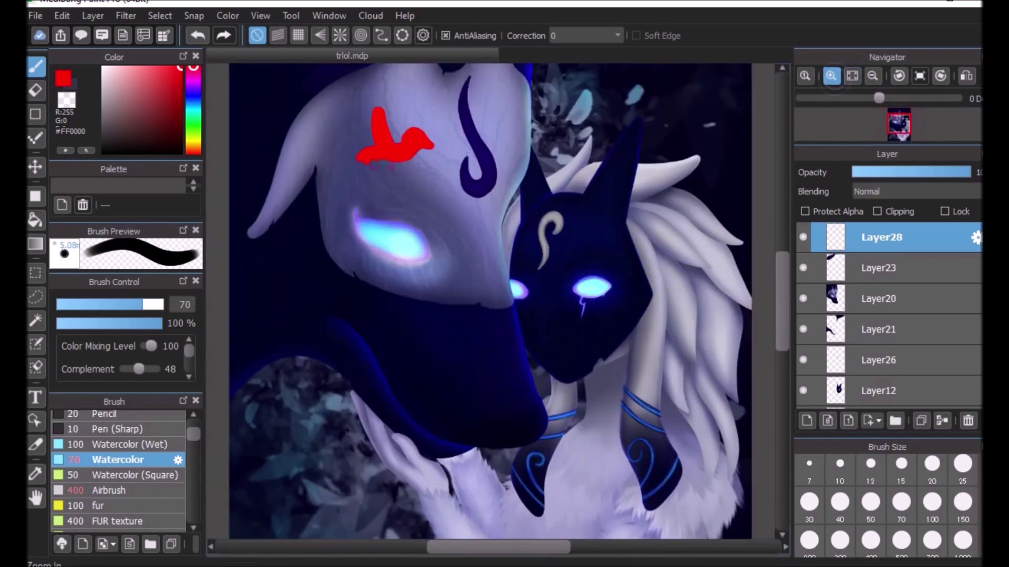
- Hide and show Layer28 to check the red test shape on the mask's forehead
{"action": "left_click_drag", "start_coordinate": [782, 294], "coordinate": [781, 259]}
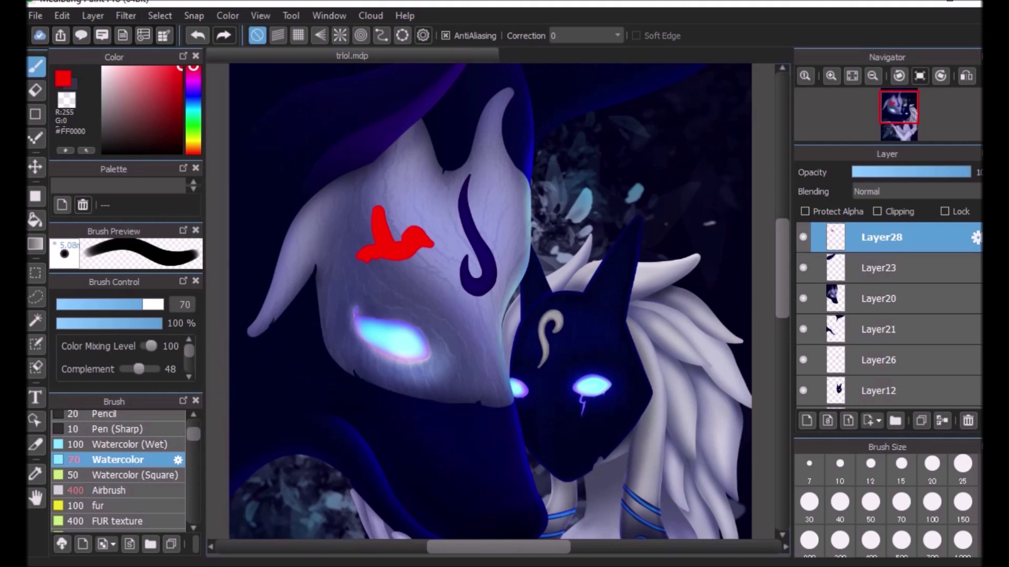
{"action": "left_click", "coordinate": [803, 237]}
{"action": "left_click", "coordinate": [803, 237]}
{"action": "double_click", "coordinate": [867, 237]}
{"action": "key", "text": "Escape"}
- Apply a Motion Blur to Layer28 in a nearly horizontal direction at intensity 222, with the preview enabled
{"action": "left_click", "coordinate": [126, 16]}
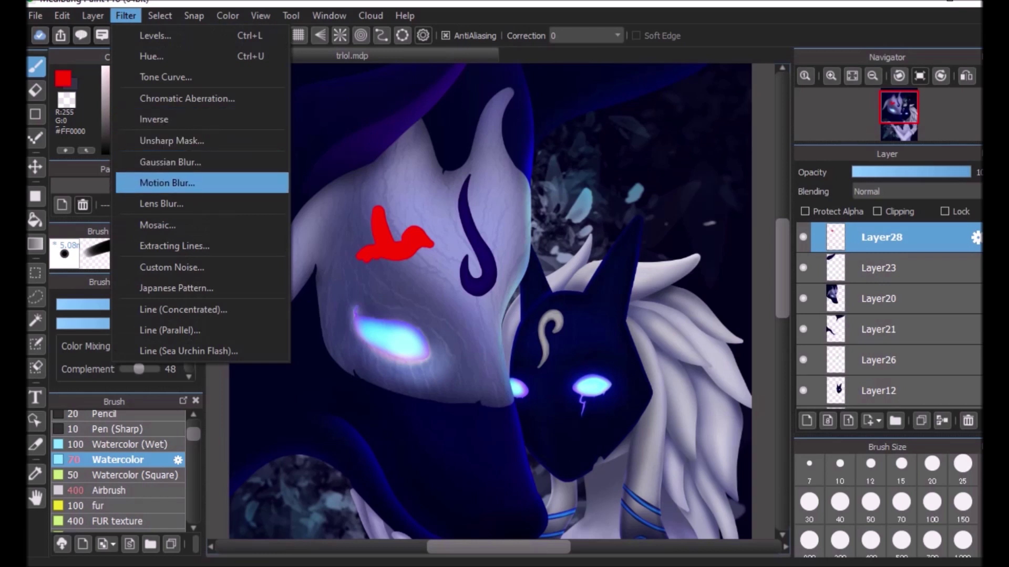
{"action": "left_click", "coordinate": [167, 183]}
{"action": "left_click_drag", "start_coordinate": [473, 203], "coordinate": [684, 151]}
{"action": "left_click_drag", "start_coordinate": [686, 228], "coordinate": [619, 206]}
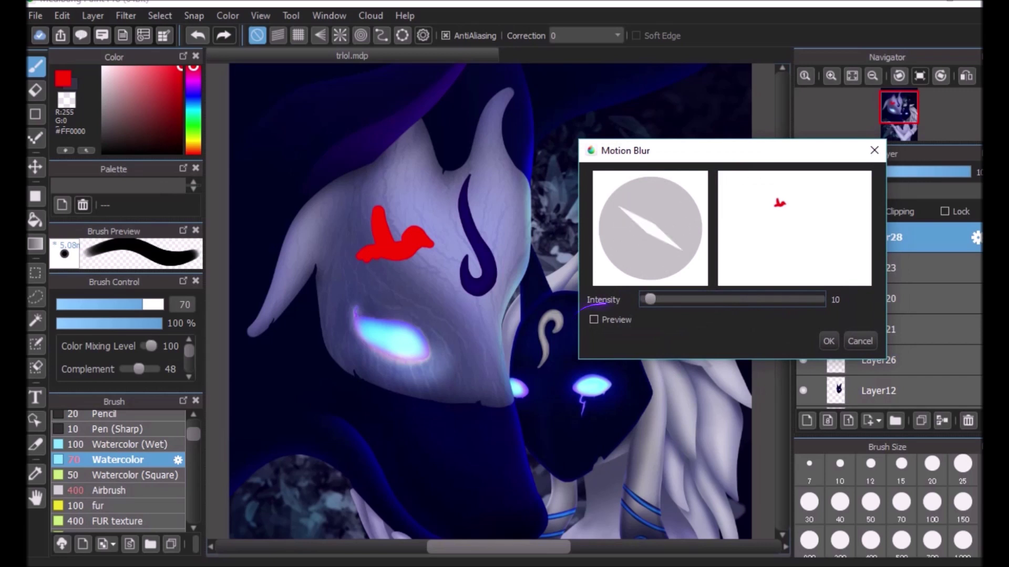
{"action": "left_click", "coordinate": [604, 320]}
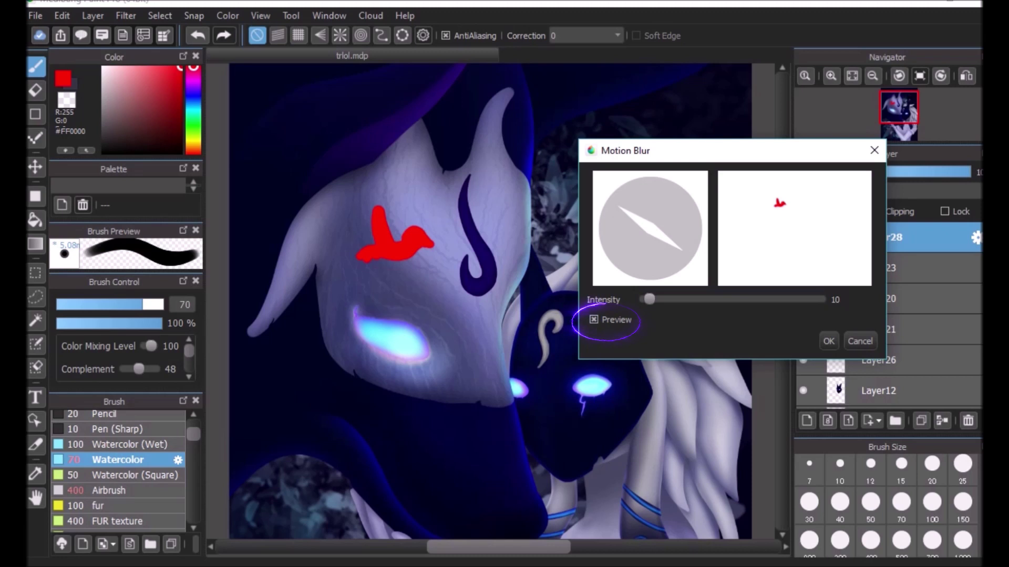
{"action": "left_click_drag", "start_coordinate": [619, 206], "coordinate": [690, 224]}
{"action": "left_click_drag", "start_coordinate": [650, 299], "coordinate": [772, 299]}
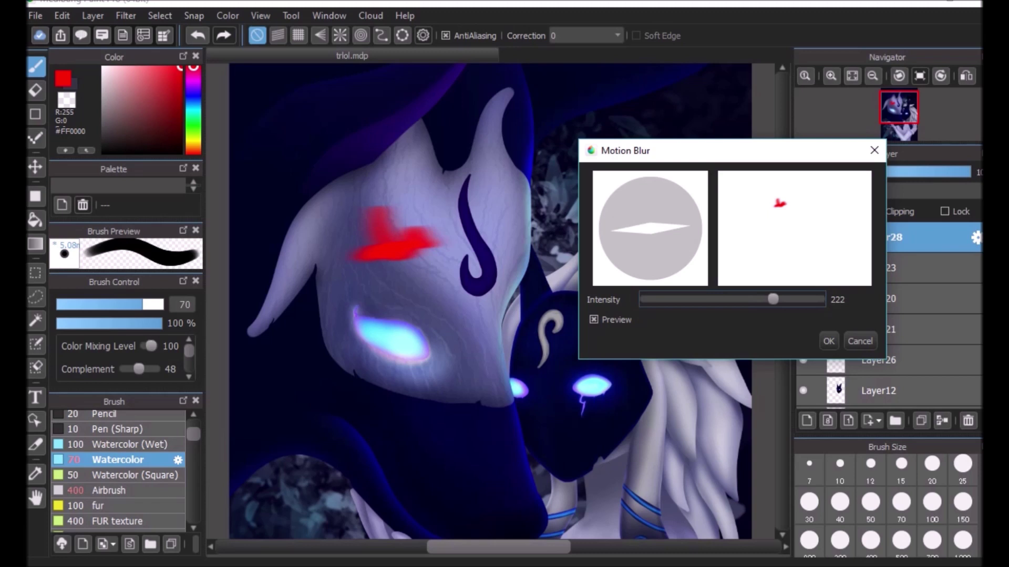
{"action": "mouse_move", "coordinate": [689, 226]}
{"action": "left_mouse_down"}
{"action": "mouse_move", "coordinate": [653, 190]}
{"action": "mouse_move", "coordinate": [687, 226]}
{"action": "left_mouse_up"}
{"action": "key", "text": "Return"}
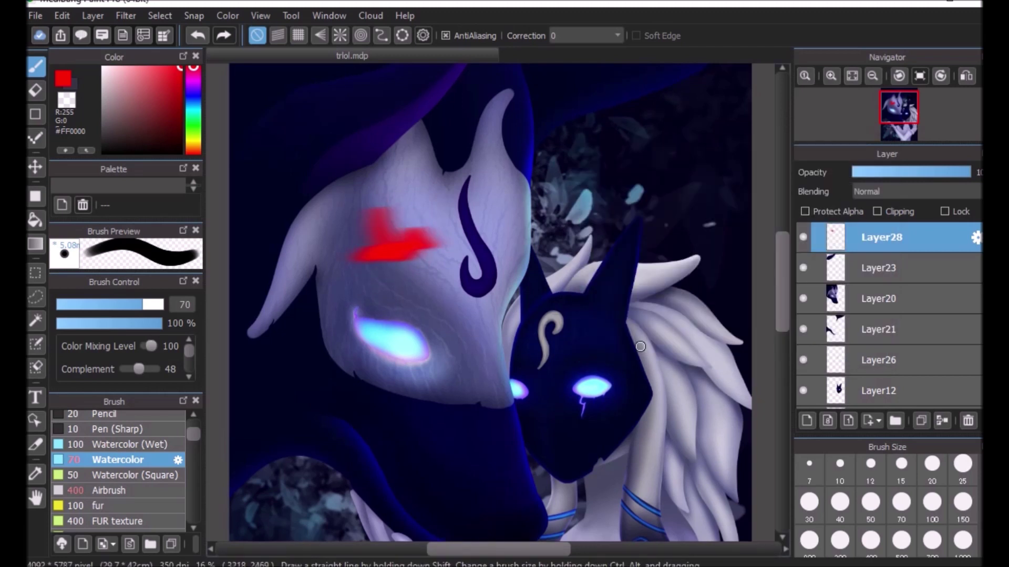
- Change the foreground color to dark purple (#512576)
{"action": "left_click", "coordinate": [35, 15]}
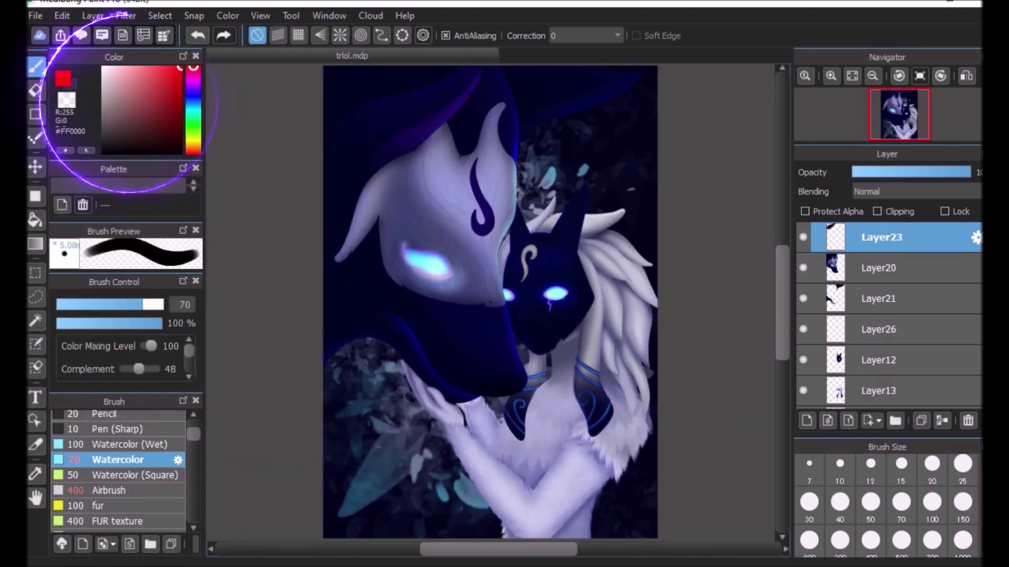
{"action": "mouse_move", "coordinate": [180, 68]}
{"action": "left_mouse_down"}
{"action": "mouse_move", "coordinate": [130, 88]}
{"action": "mouse_move", "coordinate": [156, 113]}
{"action": "left_mouse_up"}
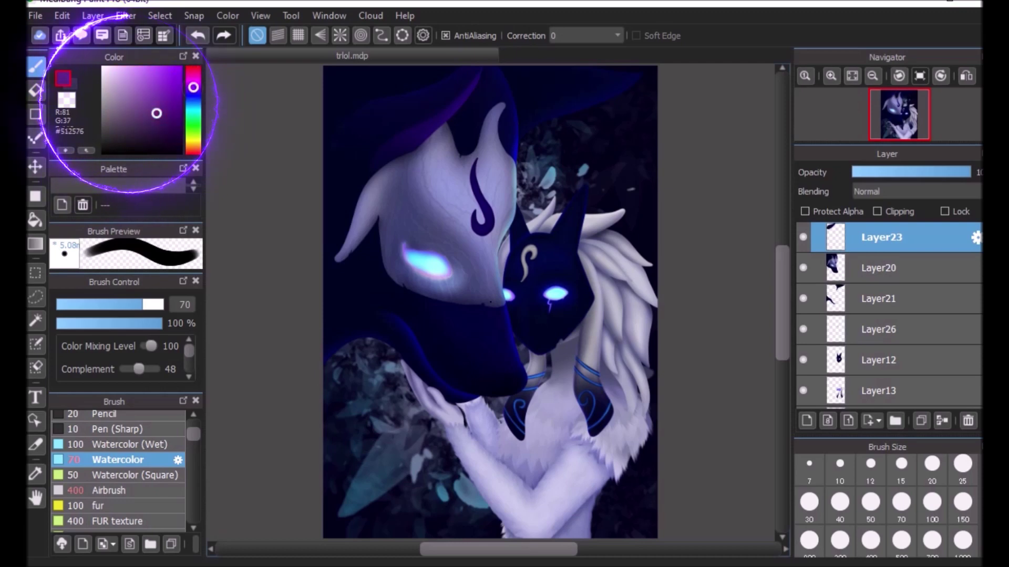
{"action": "left_click", "coordinate": [194, 87]}
- Sample the artwork's dark blue with the Eyedropper and darken the foreground color to #020128
{"action": "left_click", "coordinate": [830, 76]}
{"action": "left_click", "coordinate": [830, 76]}
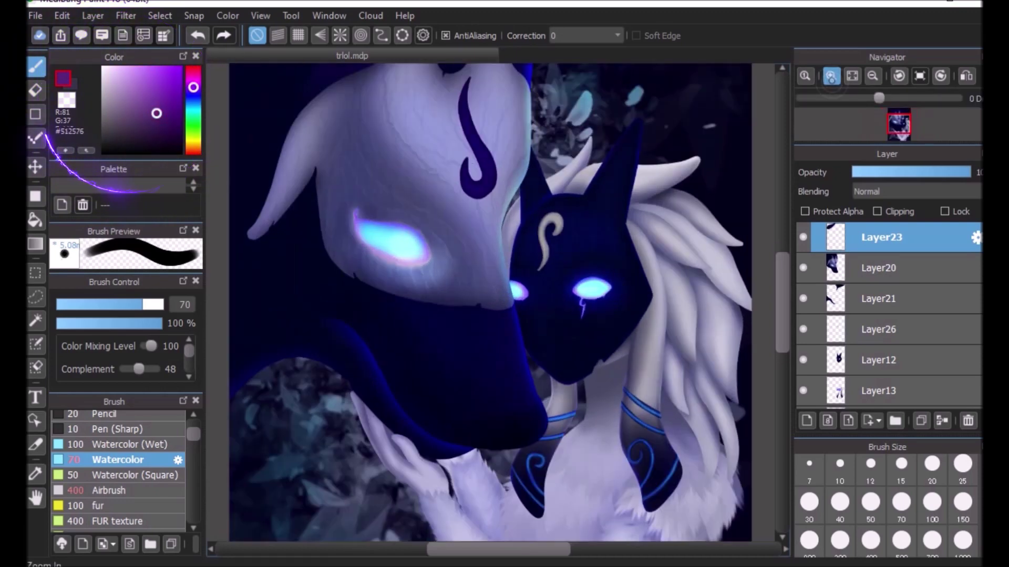
{"action": "left_click", "coordinate": [830, 76]}
{"action": "left_click", "coordinate": [35, 474]}
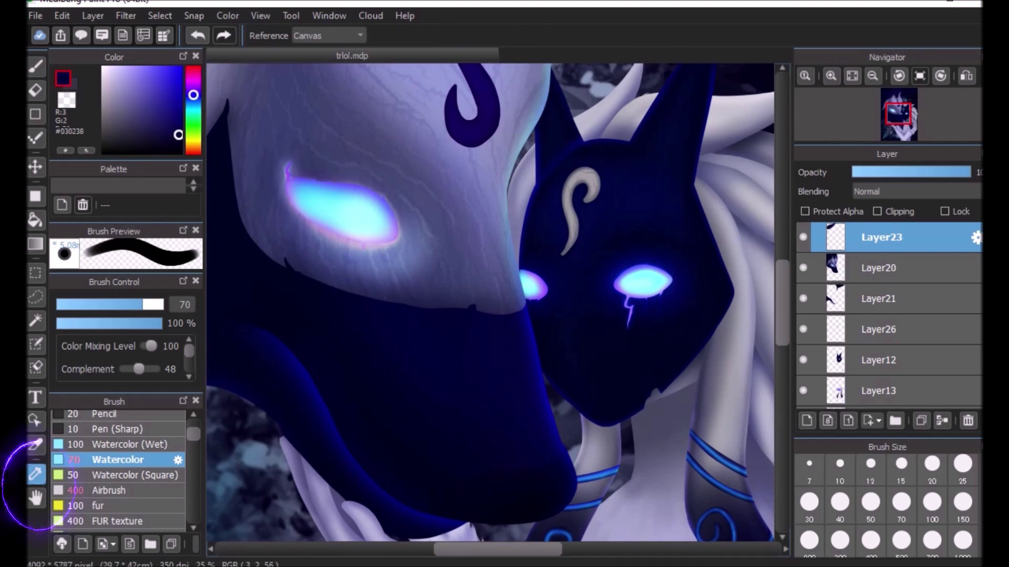
{"action": "key", "text": "b"}
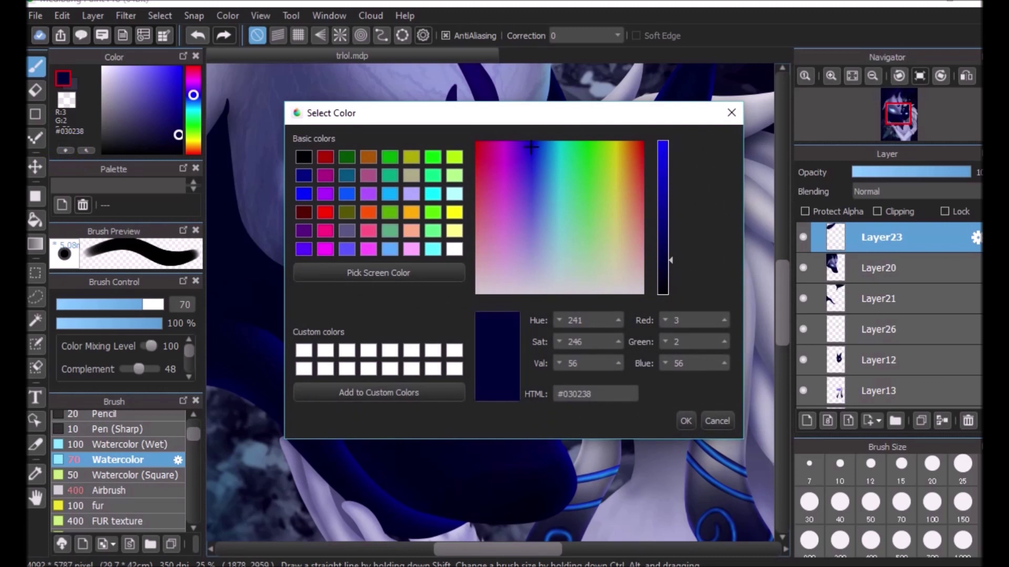
{"action": "left_click", "coordinate": [663, 270]}
{"action": "left_click", "coordinate": [686, 421]}
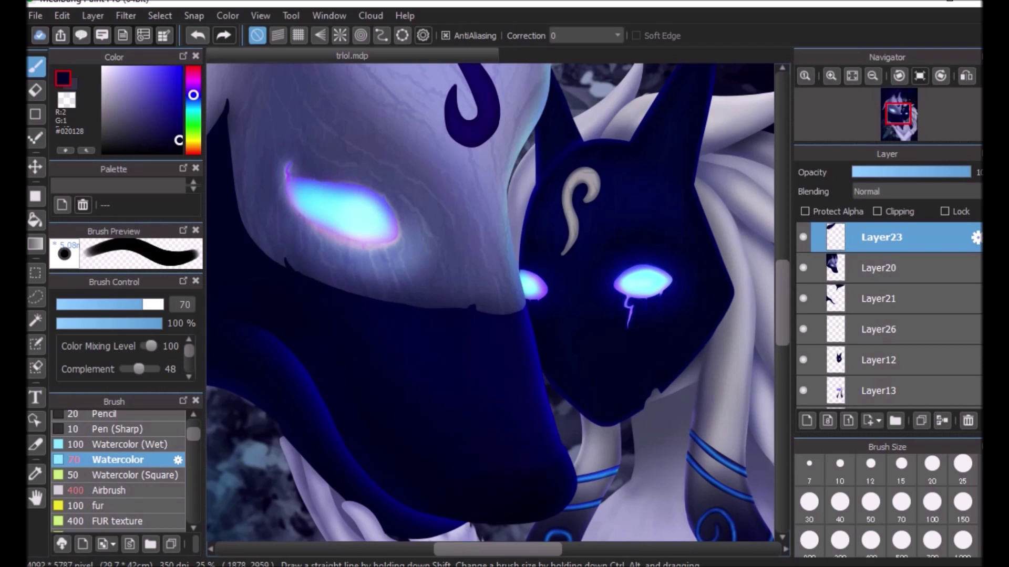
- Draw two crossing straight lines over the large pale mask on Layer23, then undo both
{"action": "left_click", "coordinate": [872, 76]}
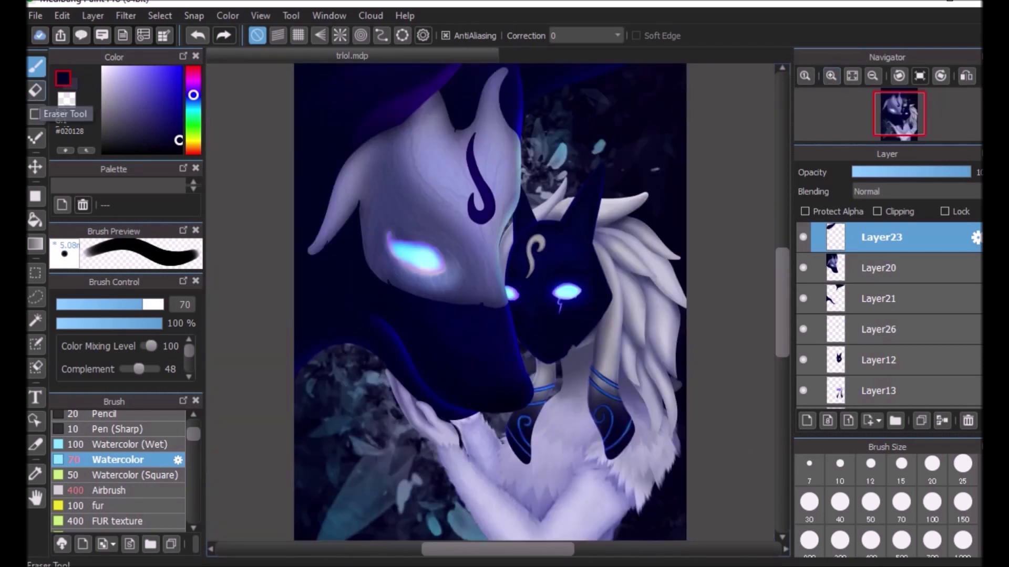
{"action": "left_click", "coordinate": [35, 114]}
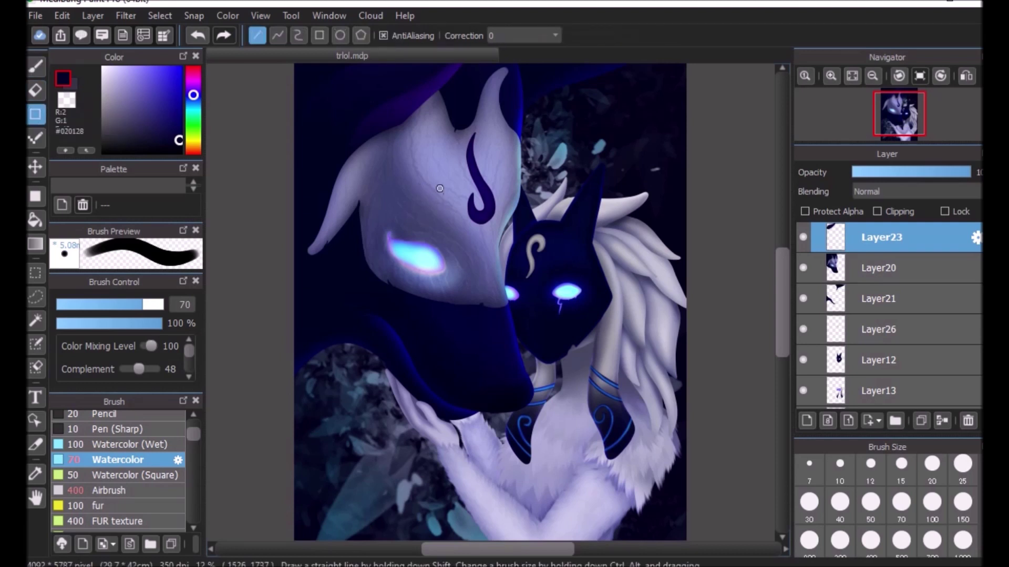
{"action": "left_click_drag", "start_coordinate": [389, 157], "coordinate": [488, 260]}
{"action": "left_click_drag", "start_coordinate": [457, 137], "coordinate": [397, 275]}
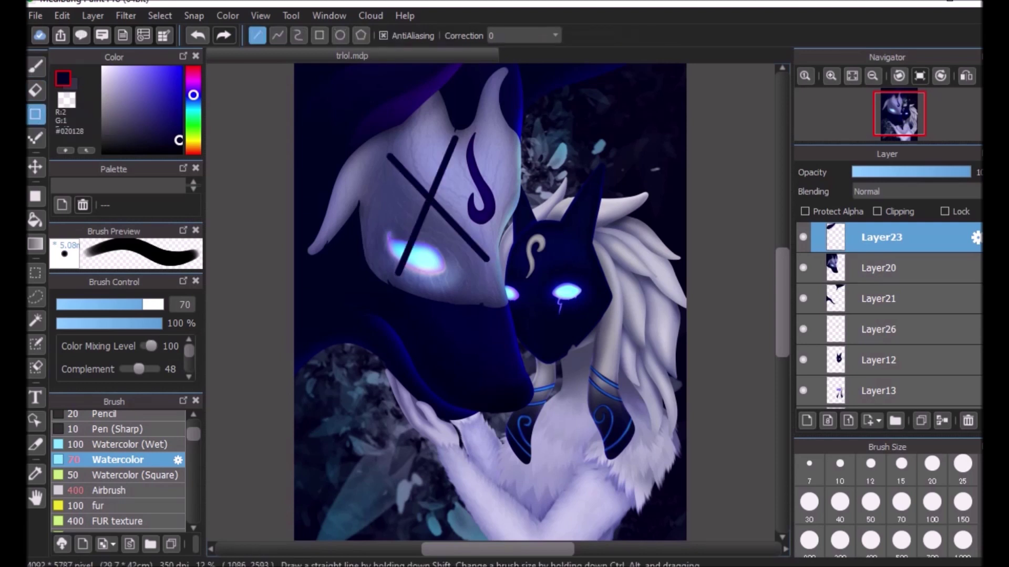
{"action": "left_click", "coordinate": [198, 32]}
{"action": "left_click", "coordinate": [199, 33]}
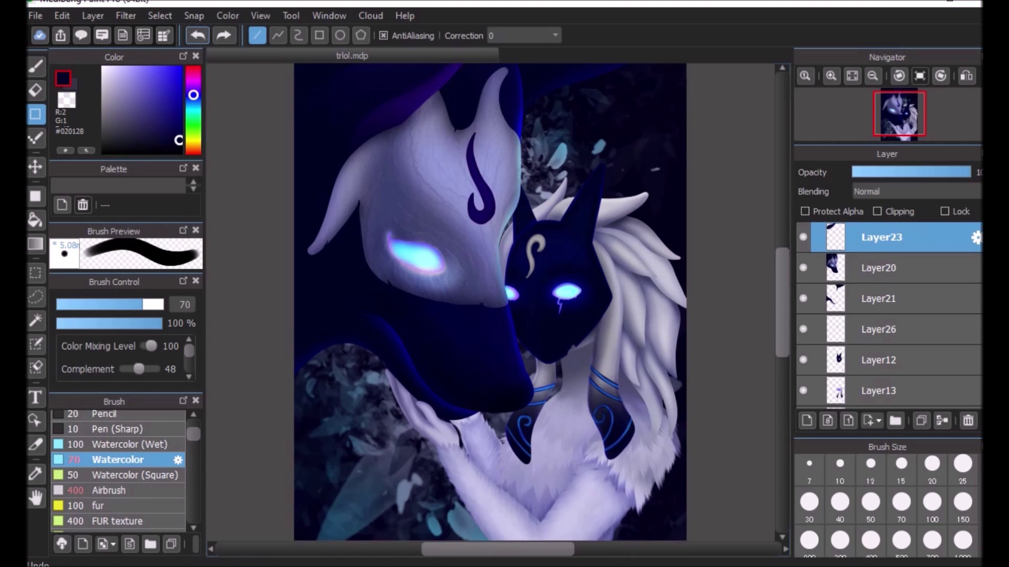
- Place a 1-pixel dot with the Dot tool near the pale mask, then shift Layer23's content slightly with the Move tool
{"action": "left_click", "coordinate": [35, 139]}
{"action": "left_click", "coordinate": [410, 148]}
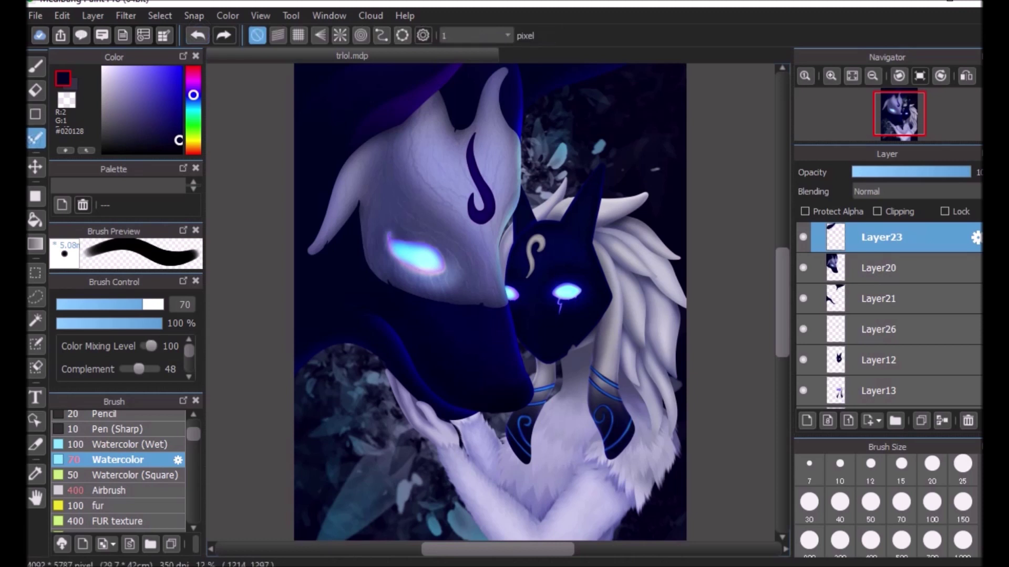
{"action": "key", "text": "v"}
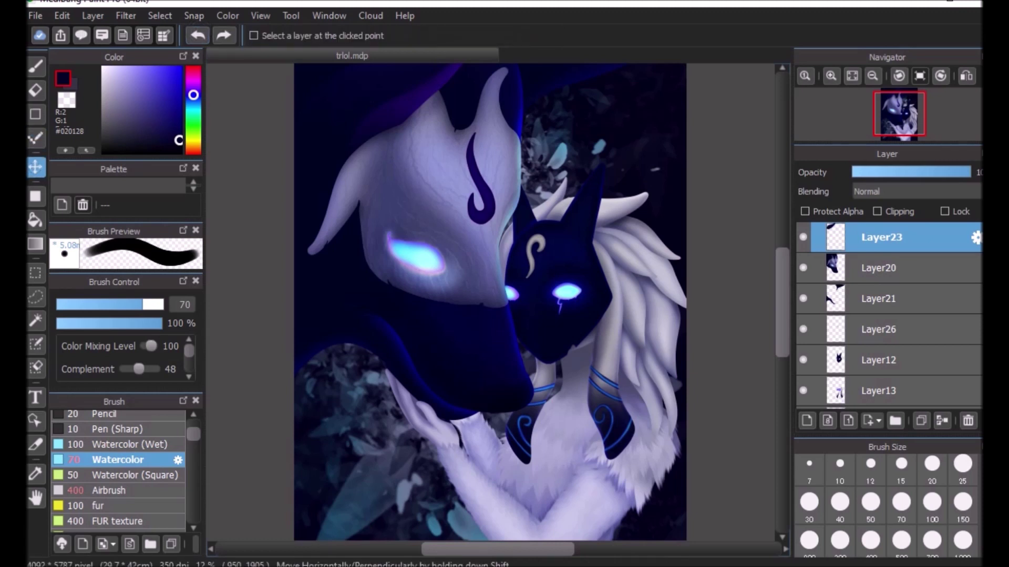
{"action": "left_click_drag", "start_coordinate": [399, 105], "coordinate": [418, 120]}
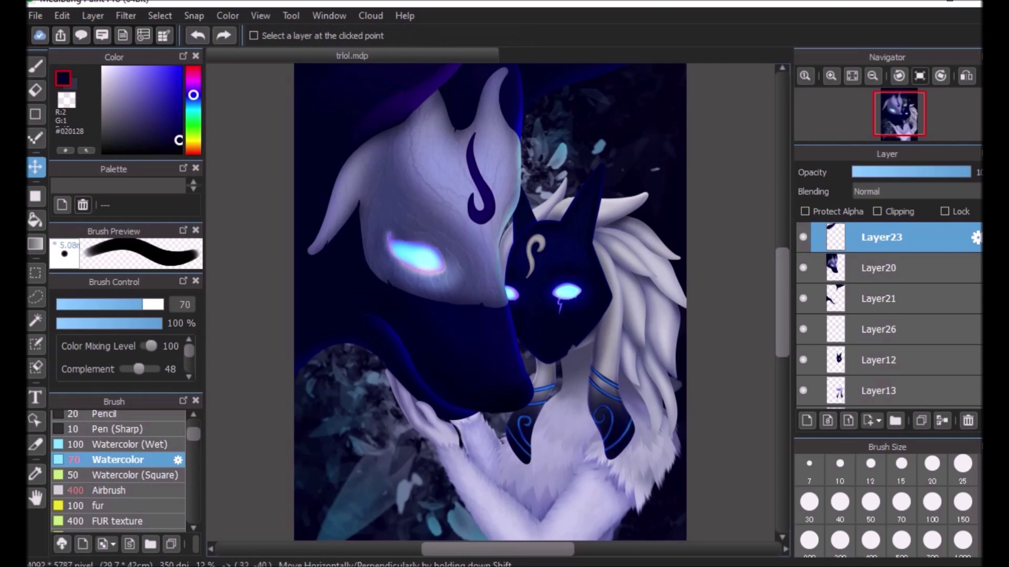
{"action": "left_click", "coordinate": [851, 75]}
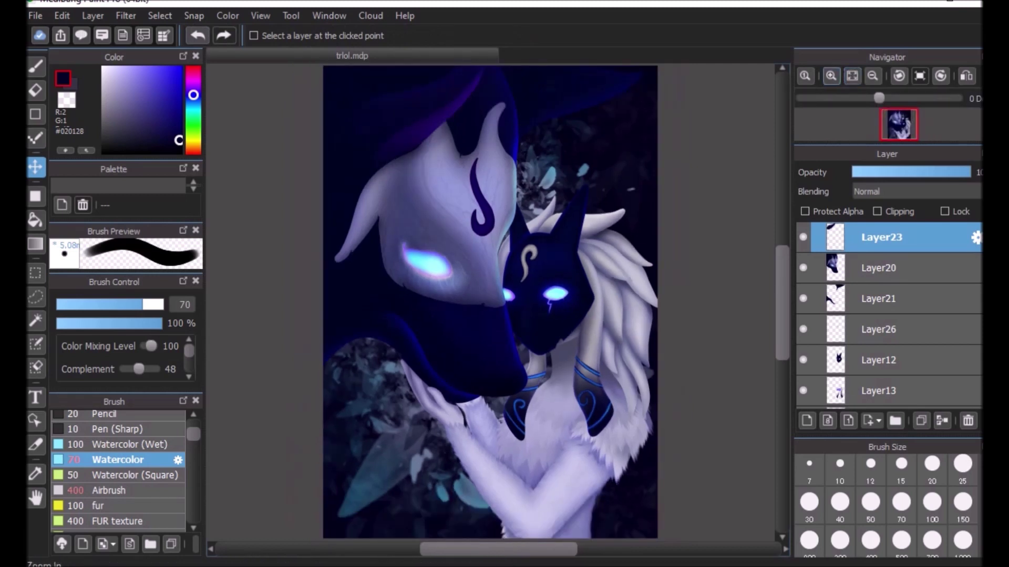
{"action": "left_click", "coordinate": [831, 76]}
{"action": "scroll", "coordinate": [490, 302], "scroll_direction": "up", "scroll_amount": 3}
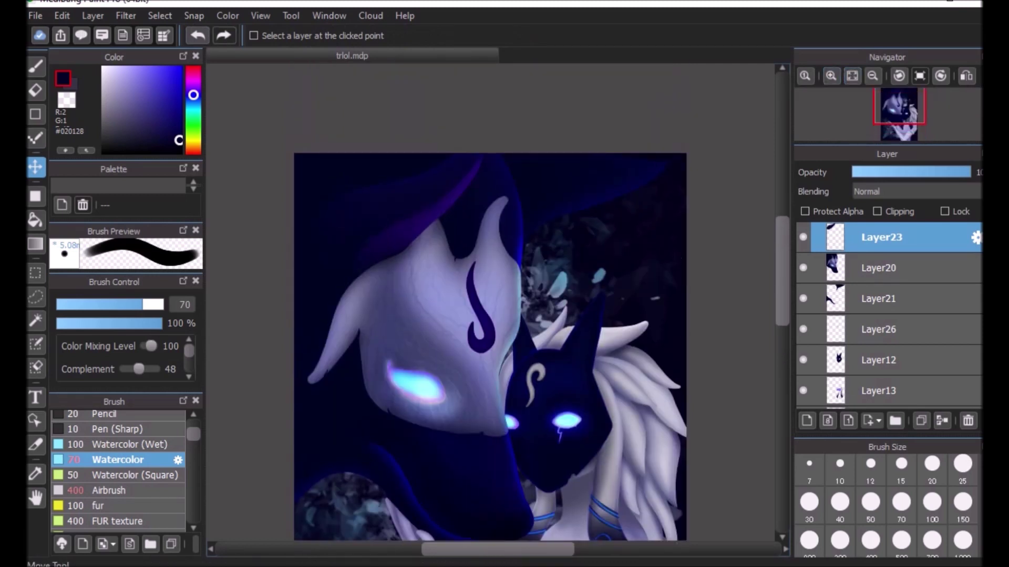
{"action": "left_click_drag", "start_coordinate": [397, 245], "coordinate": [395, 248]}
- Hide and show Layer23 to check which part of the painting it holds
{"action": "key", "text": "b"}
{"action": "left_click", "coordinate": [802, 237]}
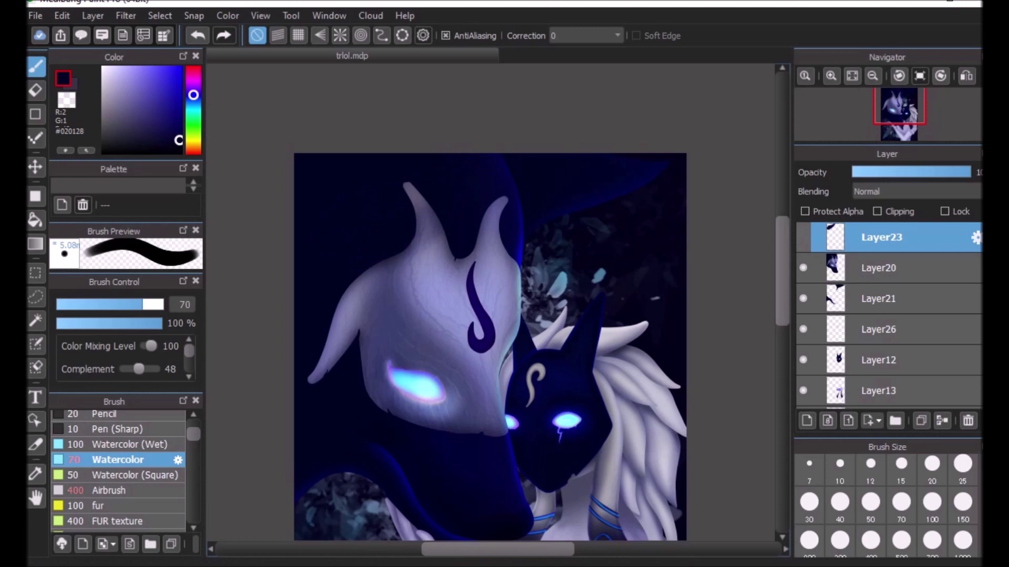
{"action": "left_click", "coordinate": [803, 237]}
{"action": "left_click", "coordinate": [852, 76]}
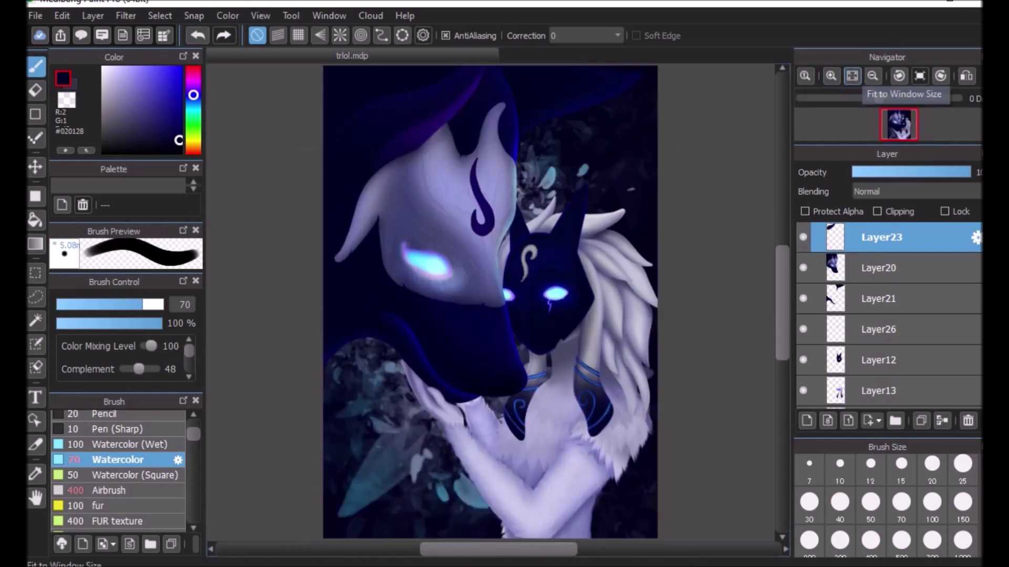
- Transform Layer23's content, trying different positions and sizes with the bounding box handles, and apply the transformation
{"action": "left_click", "coordinate": [159, 16]}
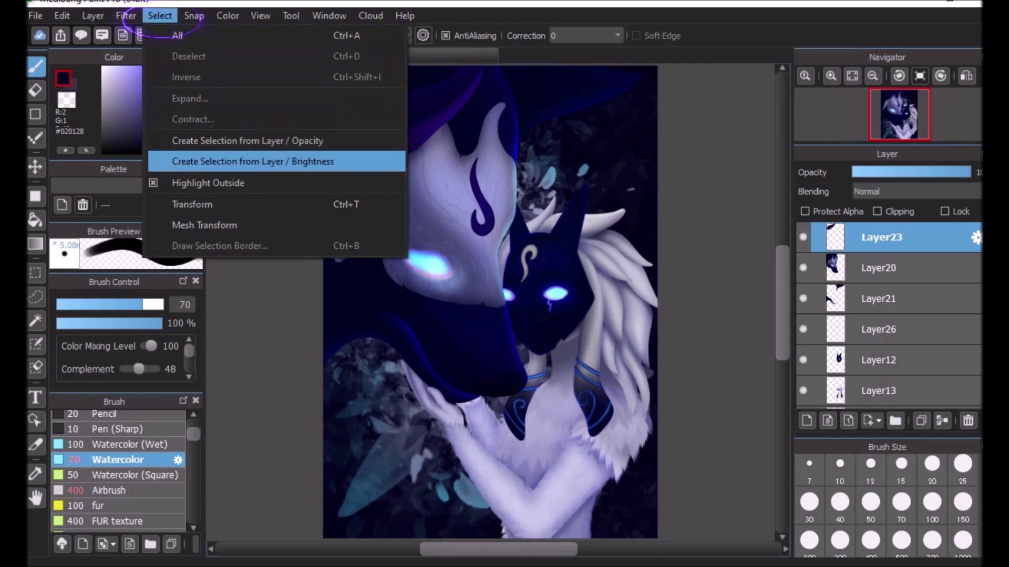
{"action": "left_click", "coordinate": [192, 204]}
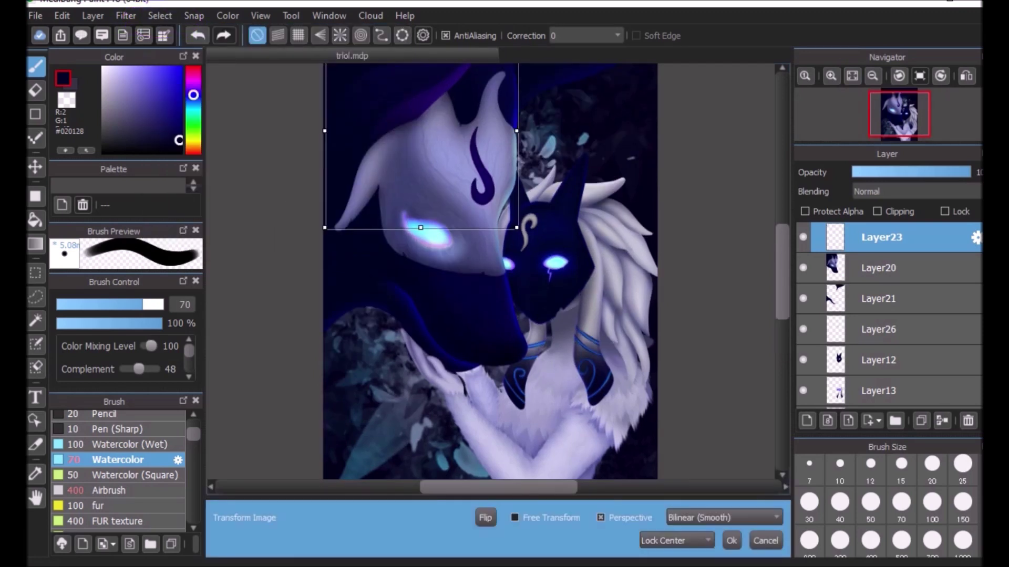
{"action": "mouse_move", "coordinate": [421, 215]}
{"action": "left_mouse_down"}
{"action": "mouse_move", "coordinate": [484, 277]}
{"action": "mouse_move", "coordinate": [454, 183]}
{"action": "mouse_move", "coordinate": [427, 206]}
{"action": "left_mouse_up"}
{"action": "left_click_drag", "start_coordinate": [523, 302], "coordinate": [498, 275]}
{"action": "left_click_drag", "start_coordinate": [498, 206], "coordinate": [539, 206]}
{"action": "left_click_drag", "start_coordinate": [317, 206], "coordinate": [340, 206]}
{"action": "left_click_drag", "start_coordinate": [502, 274], "coordinate": [525, 302]}
{"action": "key", "text": "Return"}
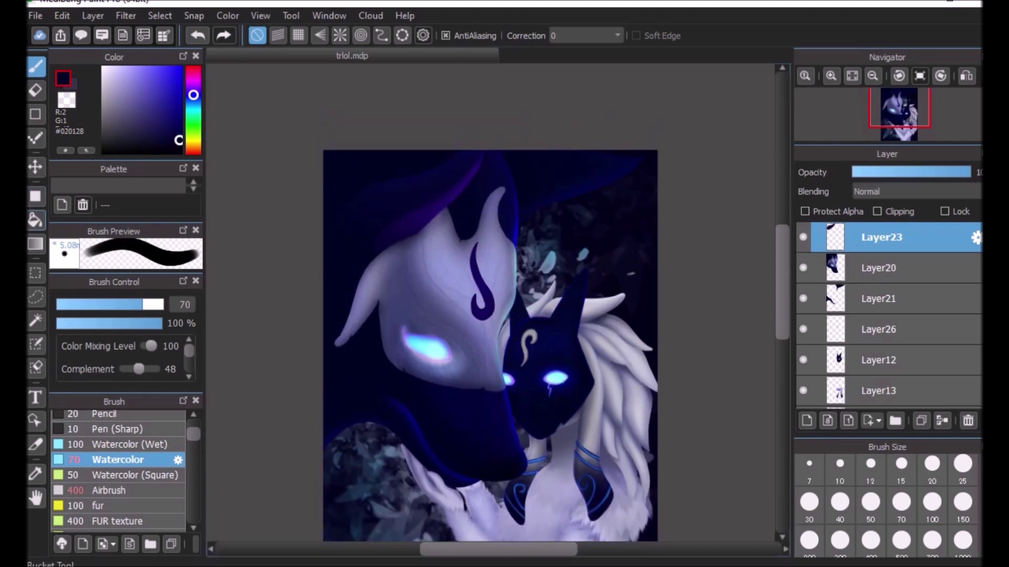
- Draw a short downward linear Foreground-Background gradient in dark navy (#020128) near the top of Layer23
{"action": "left_click", "coordinate": [36, 244]}
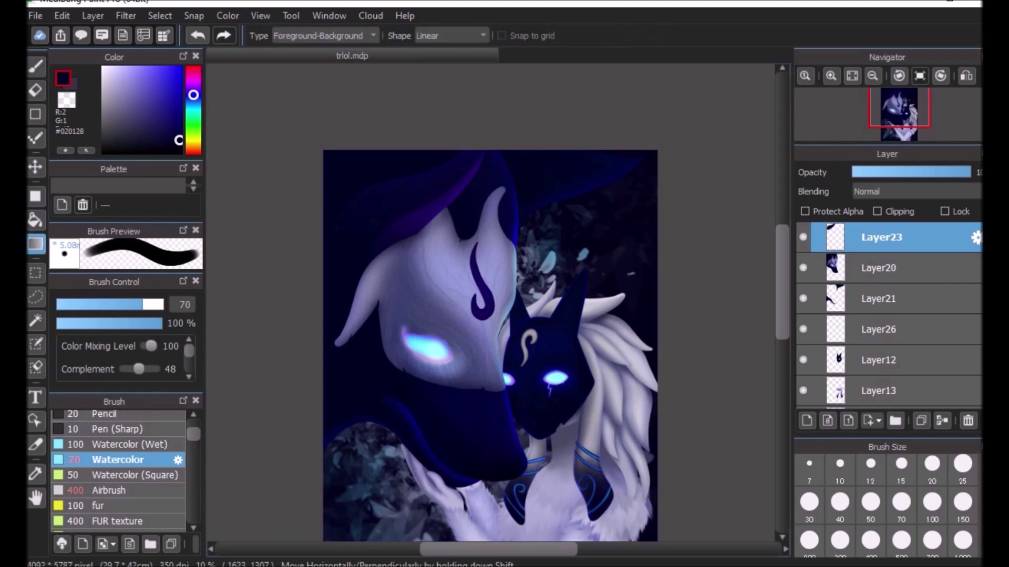
{"action": "left_click_drag", "start_coordinate": [412, 163], "coordinate": [412, 273]}
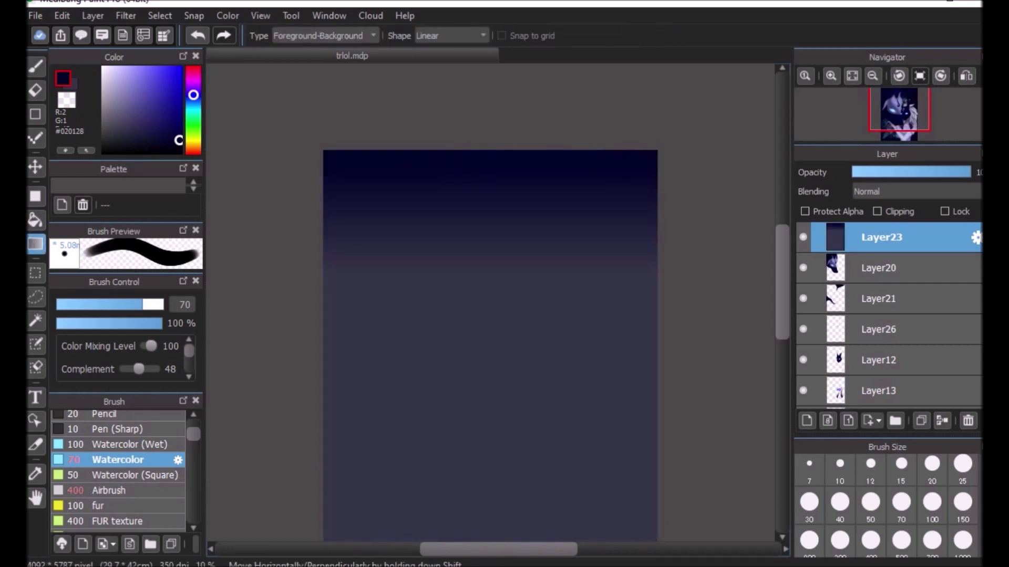
- Set the background color to bright blue (#0011FF) and the foreground color to white (#FFFFFF)
{"action": "left_click", "coordinate": [122, 130]}
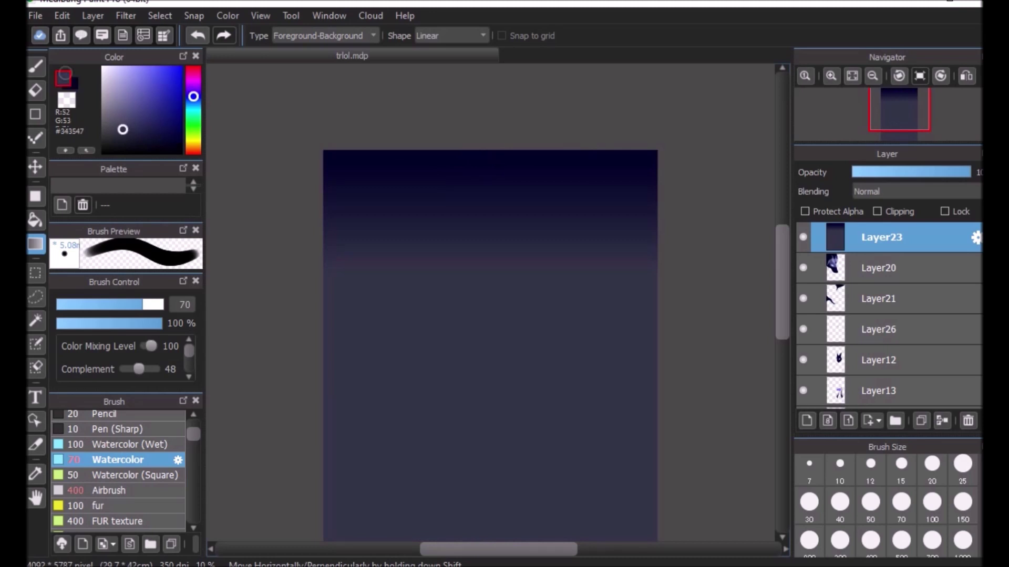
{"action": "left_click", "coordinate": [181, 67]}
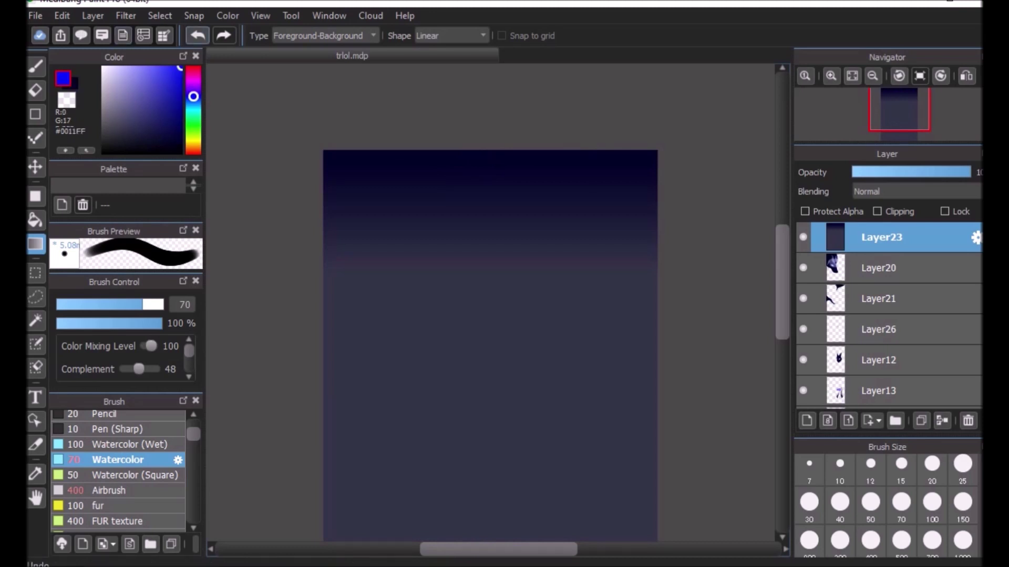
{"action": "key", "text": "x"}
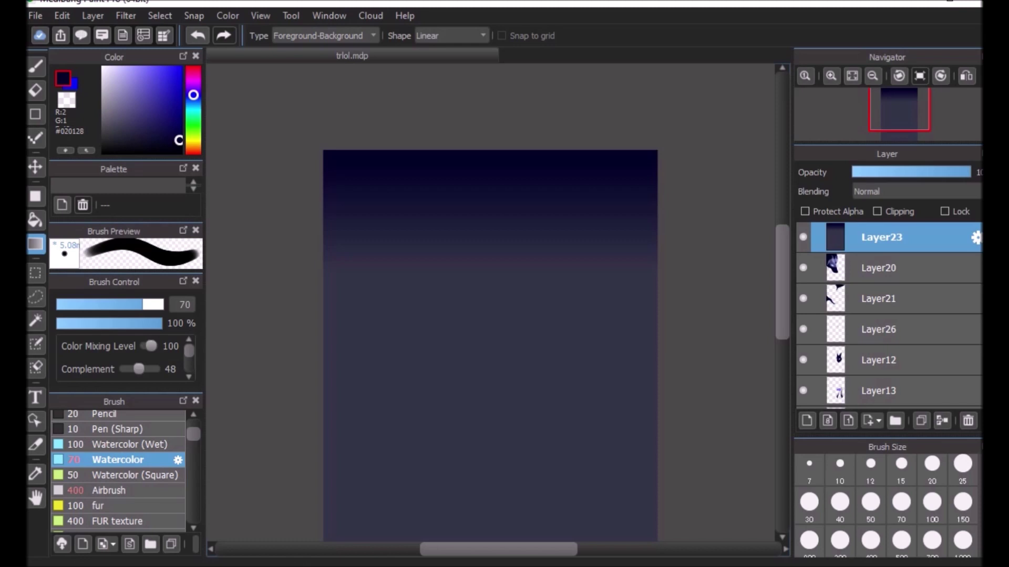
{"action": "left_click", "coordinate": [104, 68]}
- Fill Layer23 with a vertical linear gradient from white above the canvas to blue below it, and fit the canvas to the window
{"action": "left_click", "coordinate": [873, 75]}
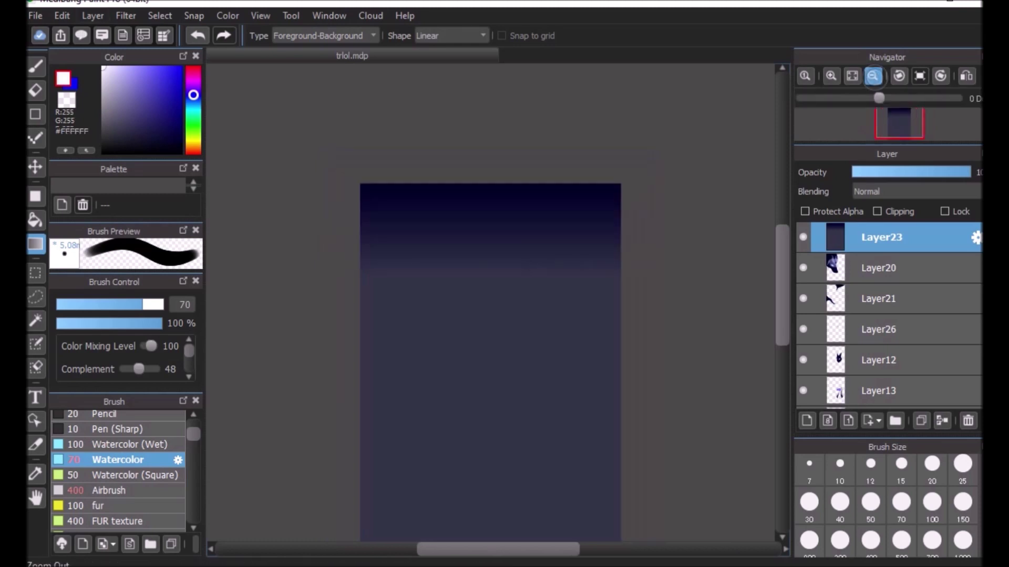
{"action": "left_click", "coordinate": [873, 75]}
{"action": "left_click_drag", "start_coordinate": [489, 95], "coordinate": [496, 542]}
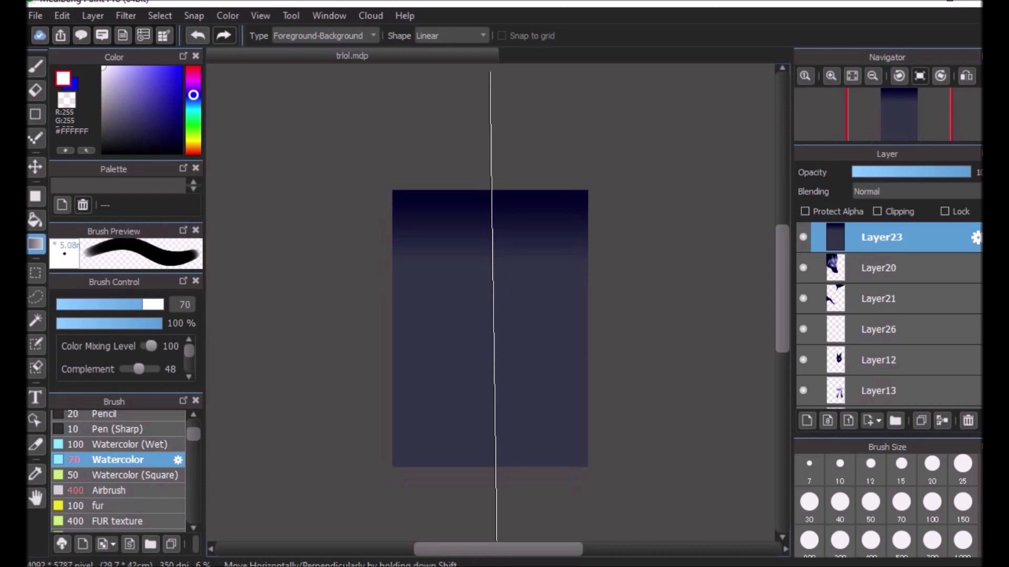
{"action": "left_click_drag", "start_coordinate": [497, 541], "coordinate": [497, 541]}
{"action": "left_click", "coordinate": [873, 75]}
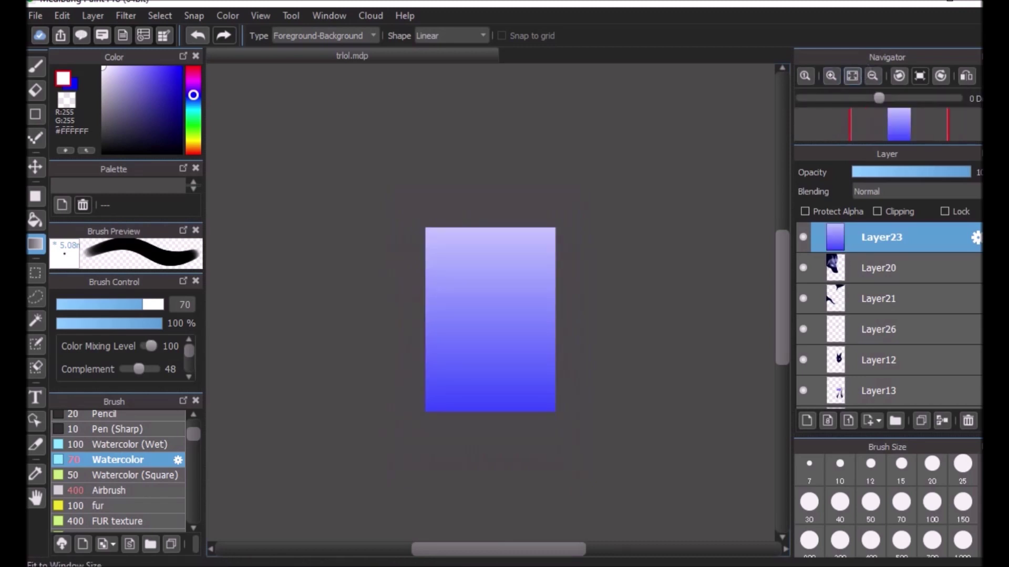
{"action": "left_click", "coordinate": [851, 76]}
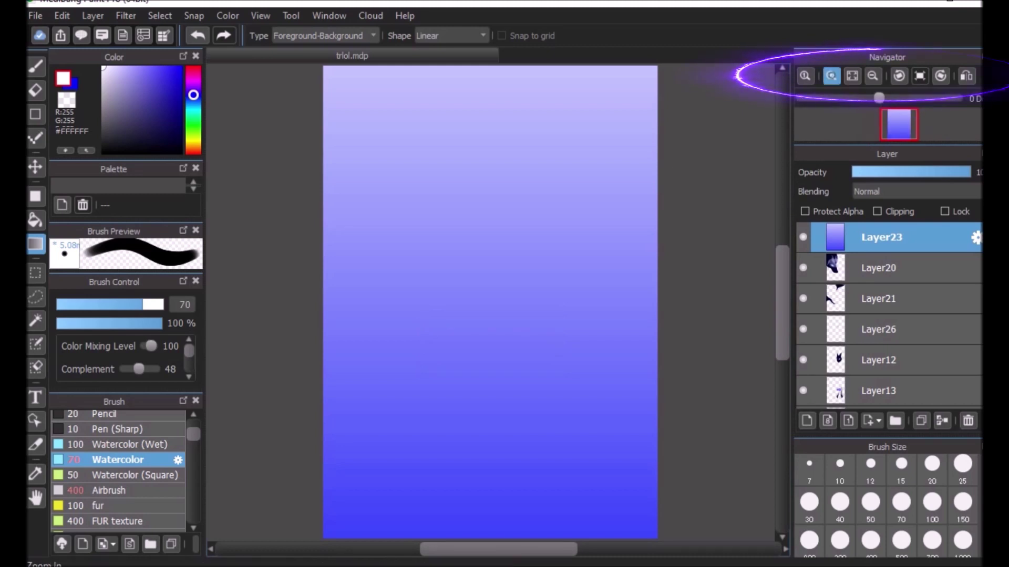
- Zoom the canvas view in and out, and fit it to the window size
{"action": "left_click", "coordinate": [831, 75]}
{"action": "left_click", "coordinate": [831, 75]}
{"action": "left_click", "coordinate": [831, 76]}
{"action": "left_click", "coordinate": [832, 75]}
{"action": "left_click", "coordinate": [873, 76]}
{"action": "left_click", "coordinate": [873, 77]}
{"action": "left_click", "coordinate": [872, 76]}
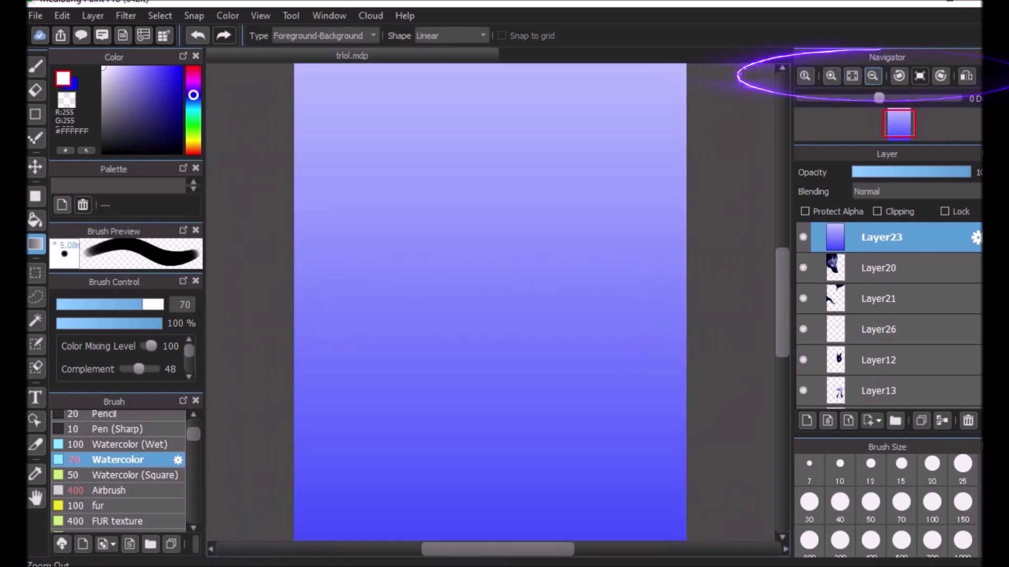
{"action": "left_click", "coordinate": [851, 76]}
- Rotate the canvas view left and right, flip it horizontally, and reset the view to its upright orientation
{"action": "left_click", "coordinate": [898, 76]}
{"action": "left_click", "coordinate": [898, 76]}
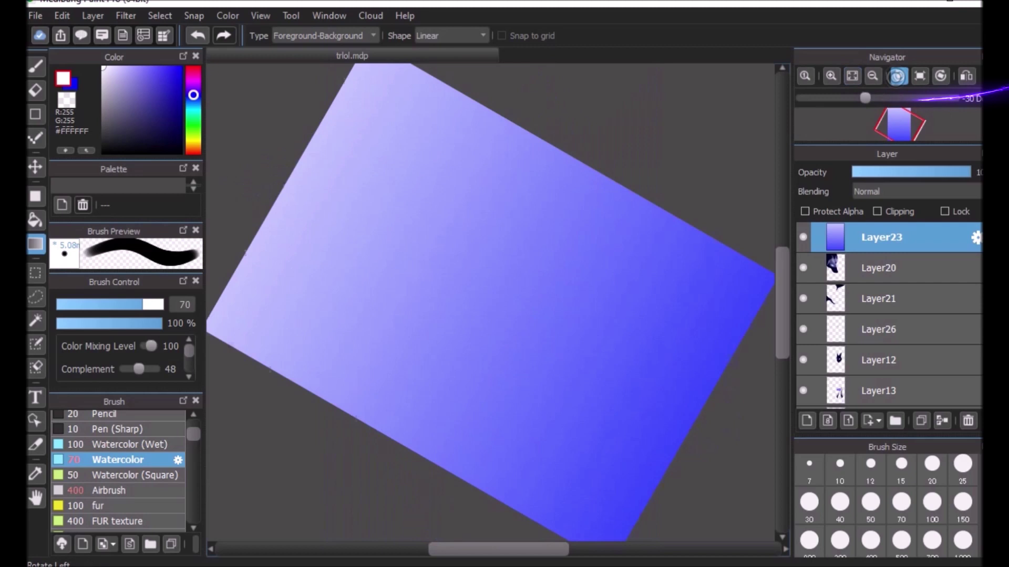
{"action": "left_click", "coordinate": [940, 77]}
{"action": "left_click", "coordinate": [965, 77]}
{"action": "left_click", "coordinate": [965, 77]}
{"action": "left_click", "coordinate": [965, 76]}
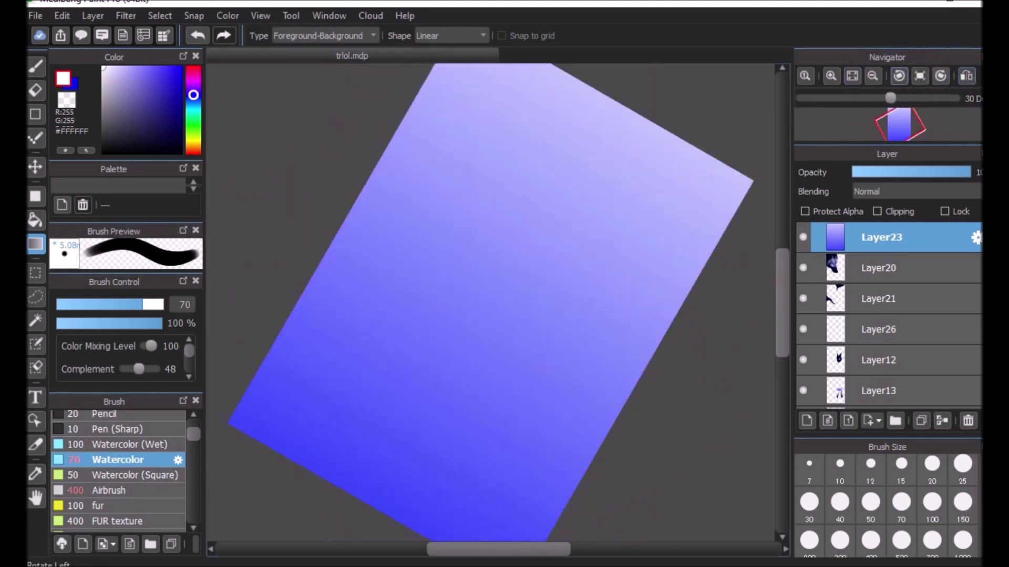
{"action": "left_click", "coordinate": [852, 76]}
{"action": "left_click", "coordinate": [940, 75]}
{"action": "left_click", "coordinate": [920, 76]}
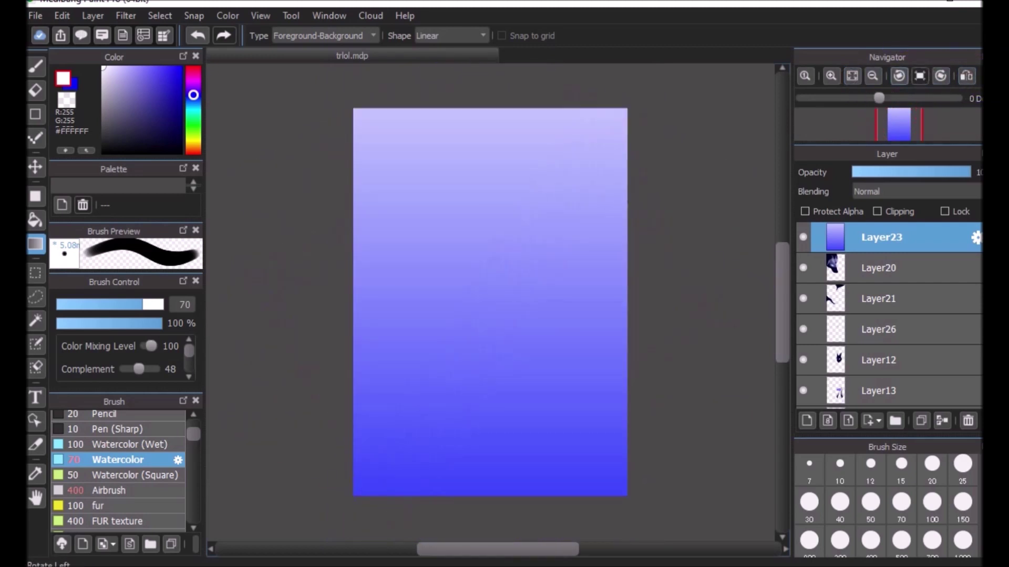
- Toggle Layer23's visibility to compare with the artwork, and delete the layer
{"action": "left_click", "coordinate": [802, 237]}
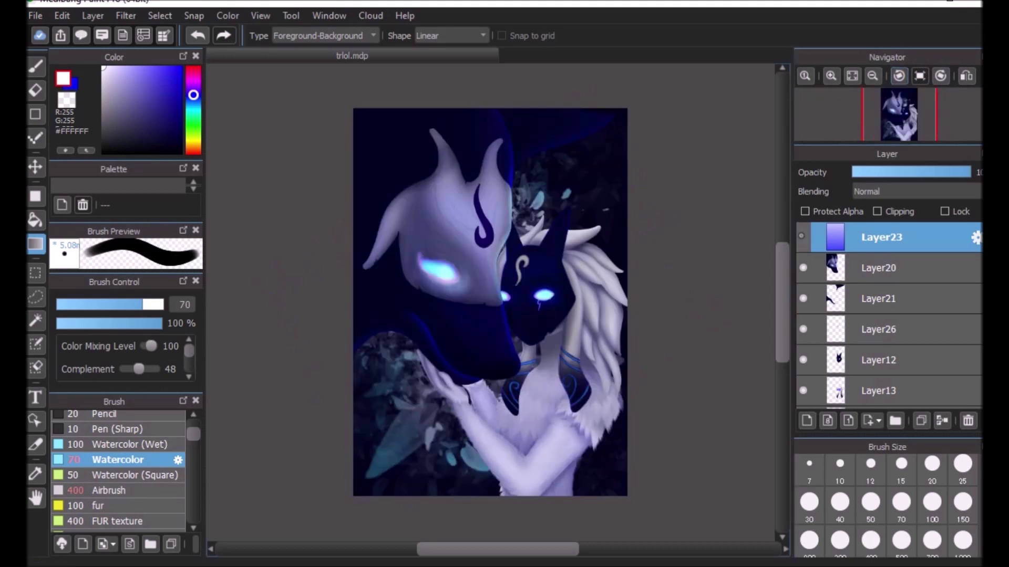
{"action": "left_click", "coordinate": [802, 236]}
{"action": "left_click", "coordinate": [969, 420]}
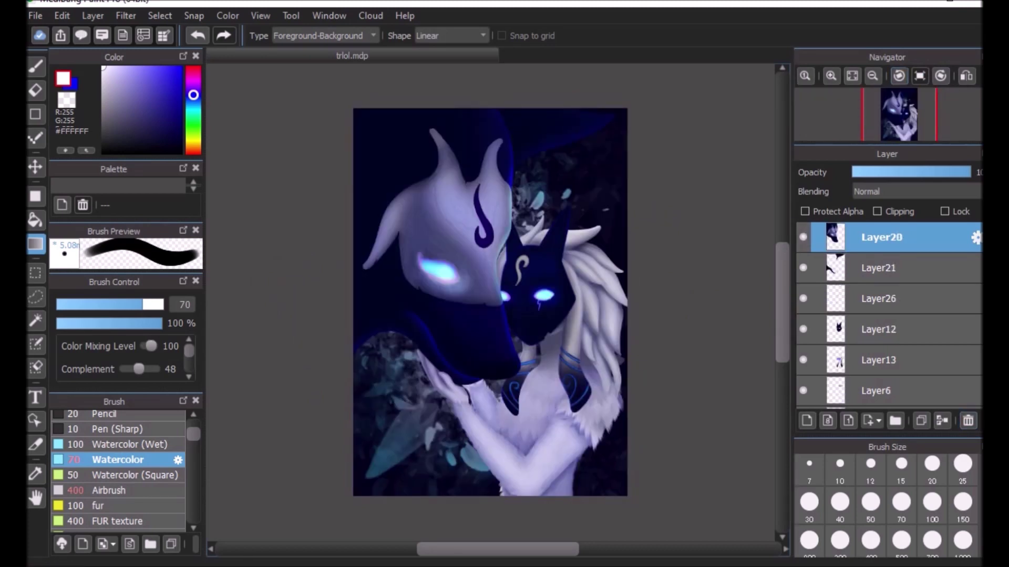
- Lasso a thin strip along the inner edge of the mask's left horn on Layer20, and clear the selection
{"action": "left_click", "coordinate": [36, 297]}
{"action": "scroll", "coordinate": [489, 154], "scroll_direction": "up", "scroll_amount": 2}
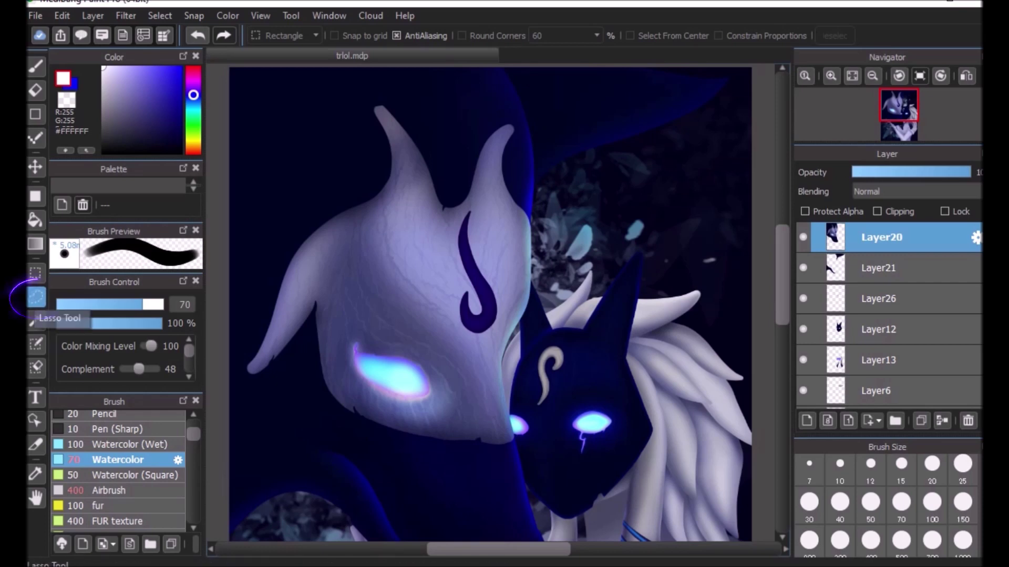
{"action": "scroll", "coordinate": [490, 303], "scroll_direction": "up", "scroll_amount": 2}
{"action": "left_click", "coordinate": [831, 76]}
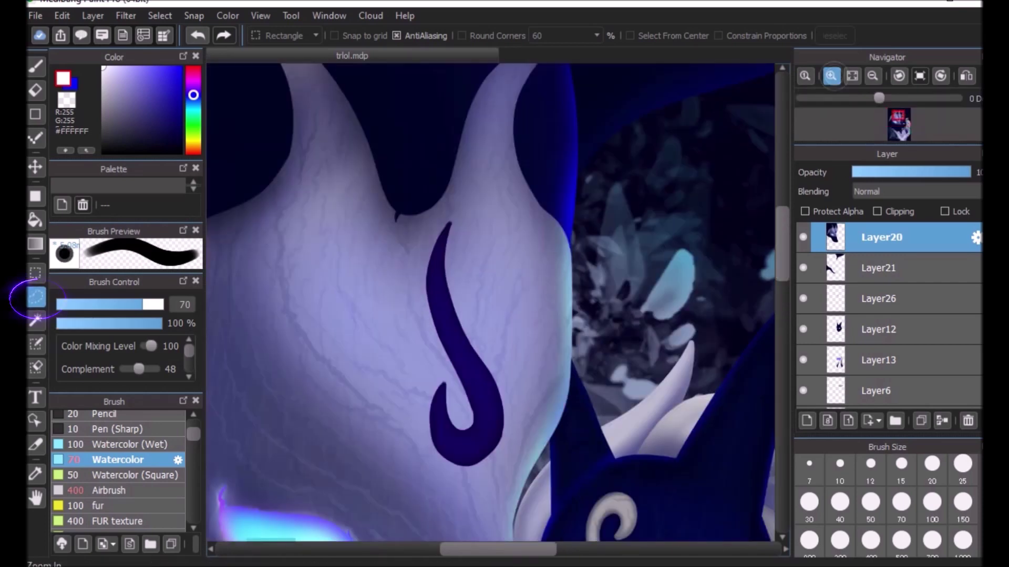
{"action": "scroll", "coordinate": [490, 302], "scroll_direction": "down", "scroll_amount": 3}
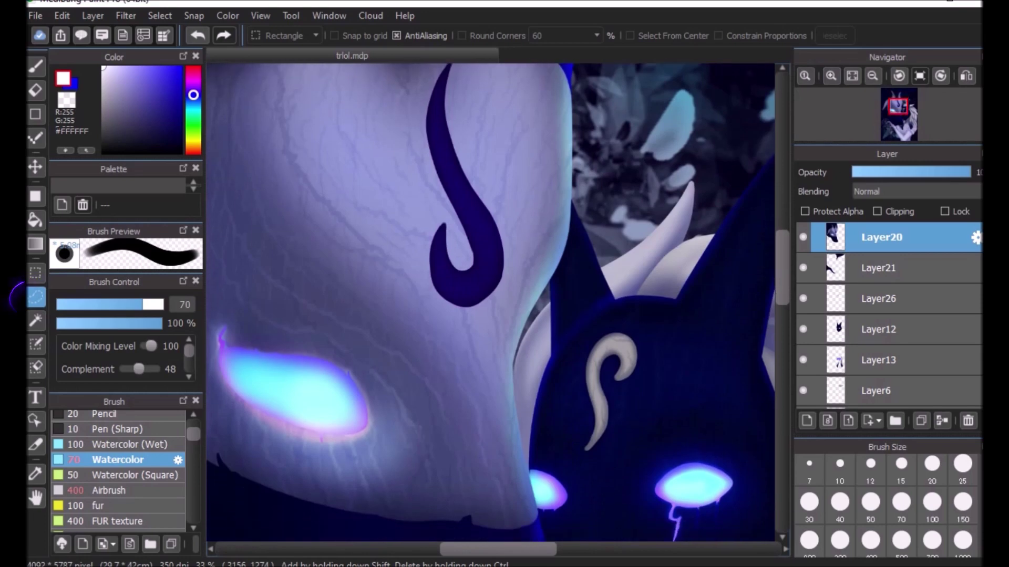
{"action": "left_click_drag", "start_coordinate": [490, 302], "coordinate": [560, 312]}
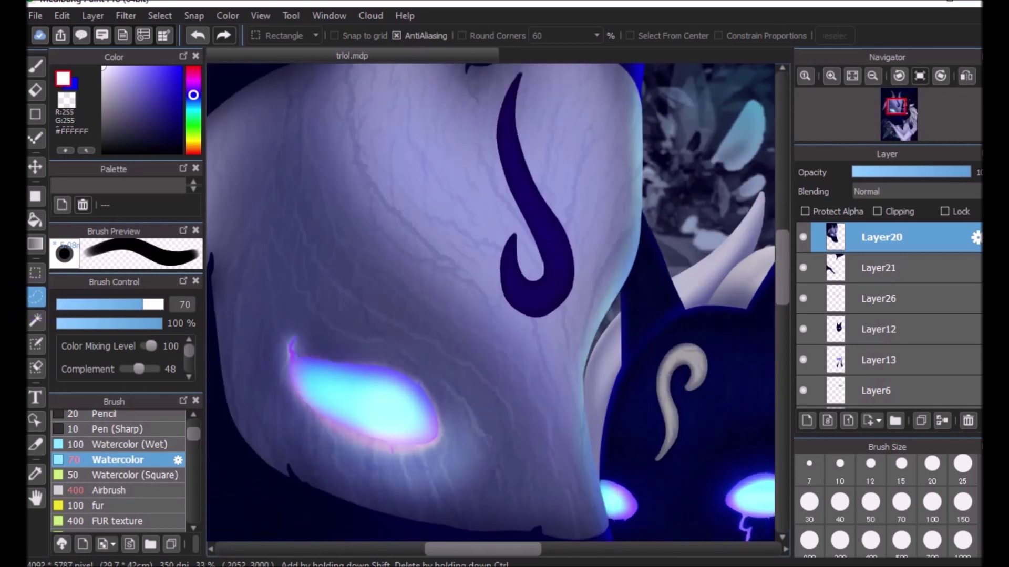
{"action": "scroll", "coordinate": [491, 302], "scroll_direction": "up", "scroll_amount": 3}
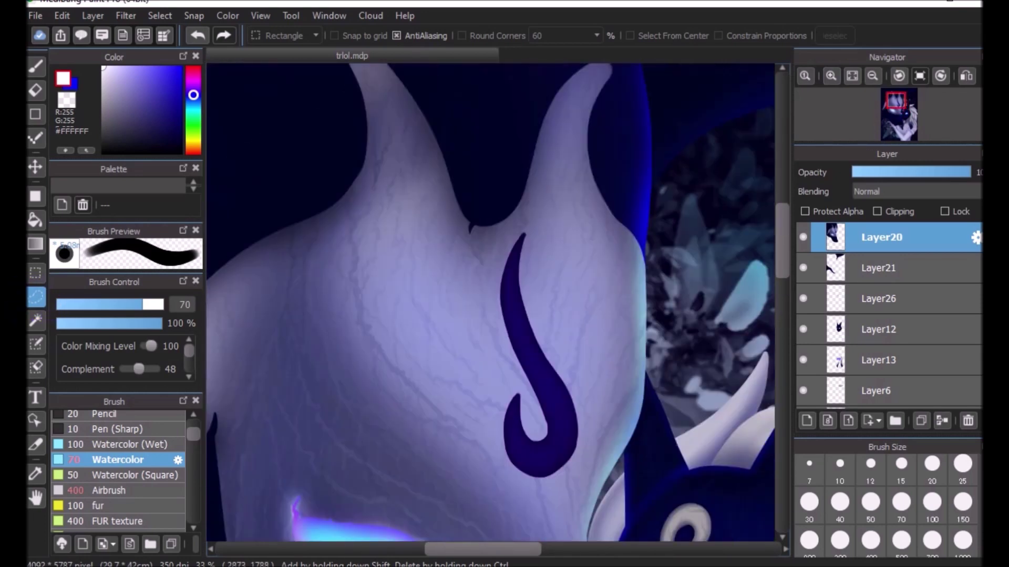
{"action": "scroll", "coordinate": [681, 342], "scroll_direction": "down", "scroll_amount": 1}
{"action": "scroll", "coordinate": [490, 303], "scroll_direction": "up", "scroll_amount": 2}
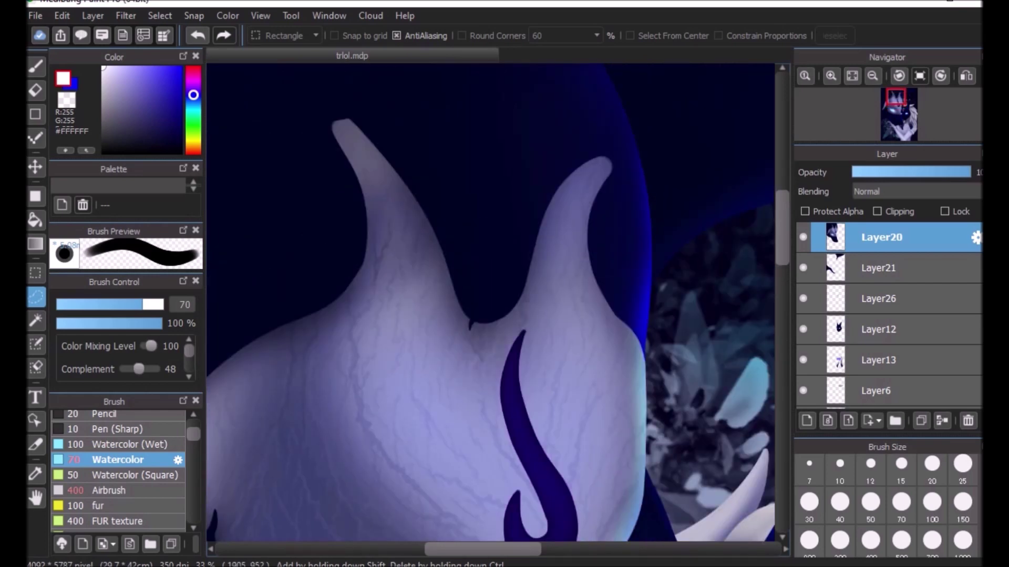
{"action": "left_click", "coordinate": [803, 239]}
{"action": "left_click", "coordinate": [803, 237]}
{"action": "mouse_move", "coordinate": [366, 131]}
{"action": "left_mouse_down"}
{"action": "mouse_move", "coordinate": [426, 211]}
{"action": "mouse_move", "coordinate": [475, 317]}
{"action": "left_mouse_up"}
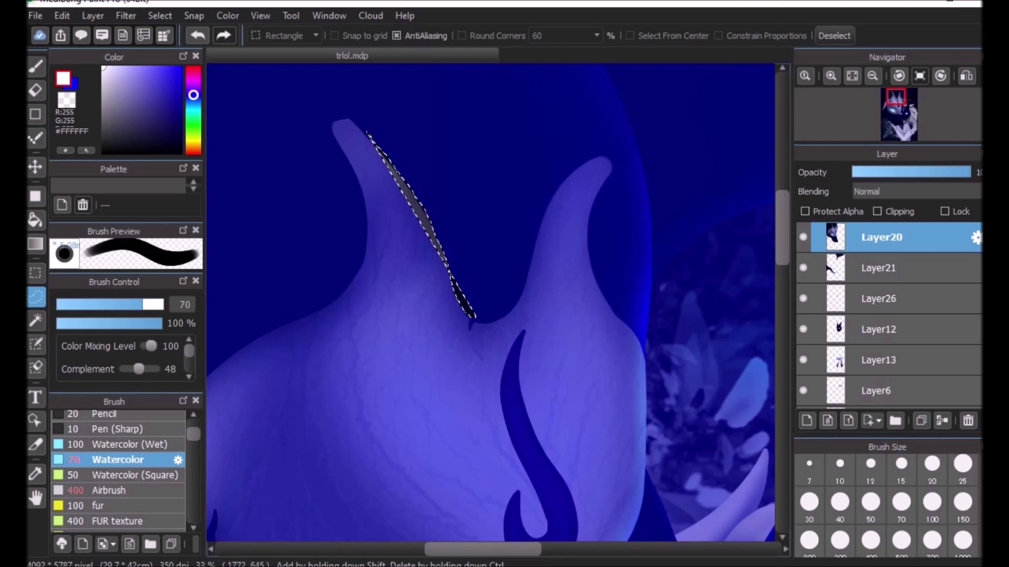
{"action": "key", "text": "ctrl+d"}
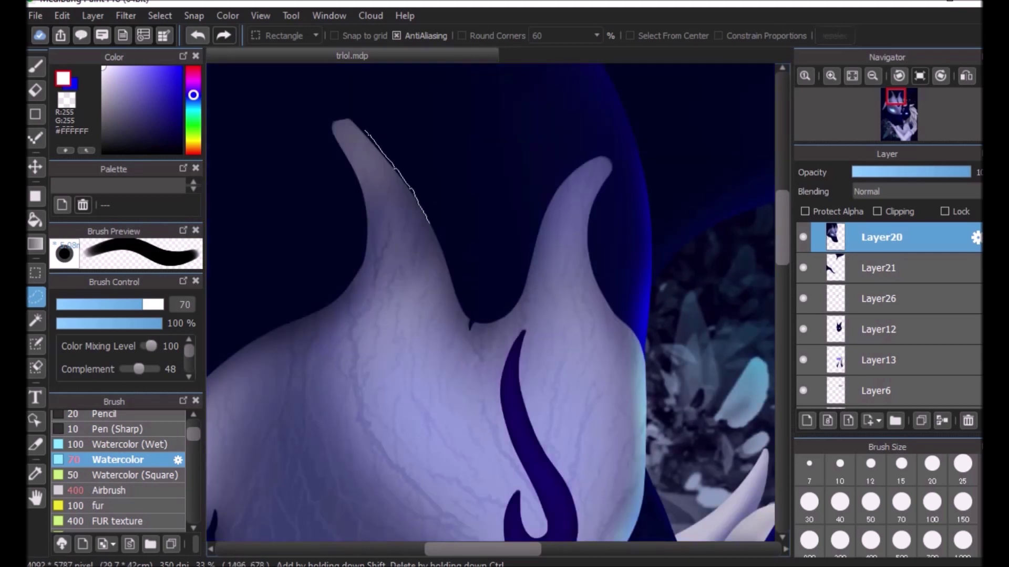
- Lasso the gap between the mask's horns, add part of the right horn to the selection, and deselect everything
{"action": "mouse_move", "coordinate": [452, 280]}
{"action": "left_mouse_down"}
{"action": "mouse_move", "coordinate": [468, 314]}
{"action": "mouse_move", "coordinate": [484, 320]}
{"action": "mouse_move", "coordinate": [521, 307]}
{"action": "mouse_move", "coordinate": [530, 271]}
{"action": "left_mouse_up"}
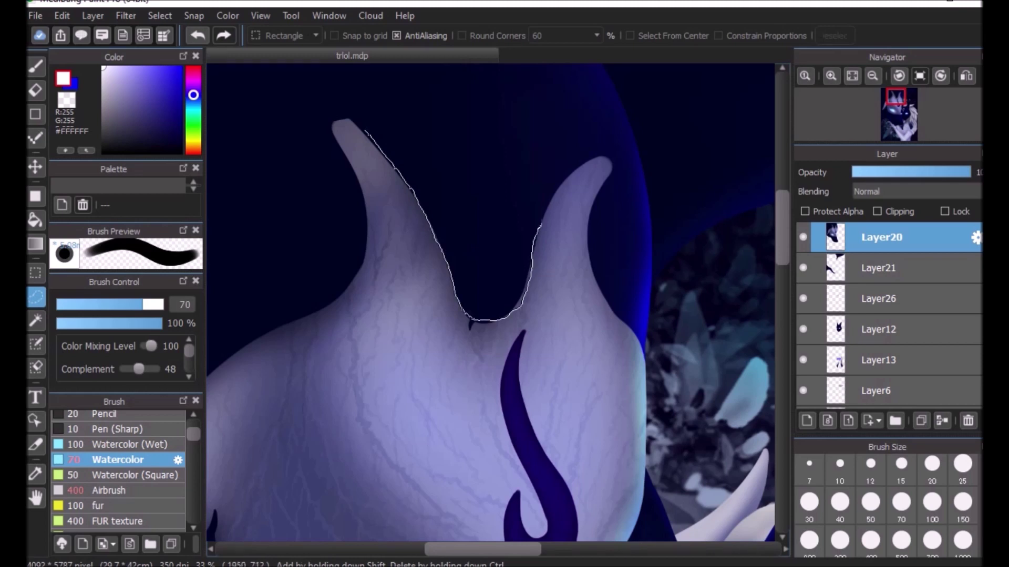
{"action": "left_click_drag", "start_coordinate": [542, 224], "coordinate": [541, 218]}
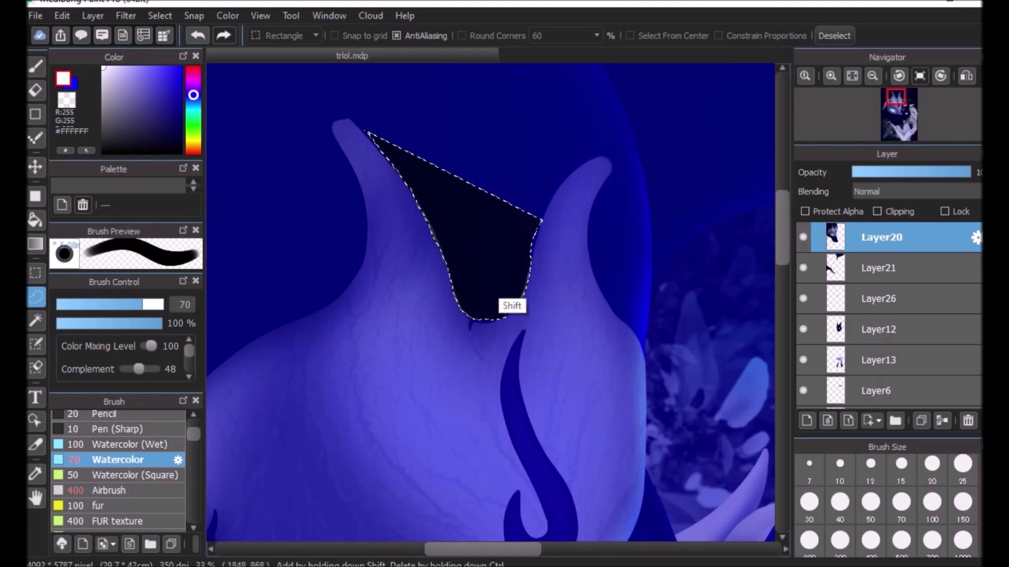
{"action": "mouse_move", "coordinate": [551, 195]}
{"action": "left_mouse_down"}
{"action": "mouse_move", "coordinate": [575, 164]}
{"action": "mouse_move", "coordinate": [600, 155]}
{"action": "mouse_move", "coordinate": [614, 172]}
{"action": "mouse_move", "coordinate": [587, 229]}
{"action": "mouse_move", "coordinate": [645, 367]}
{"action": "left_mouse_up"}
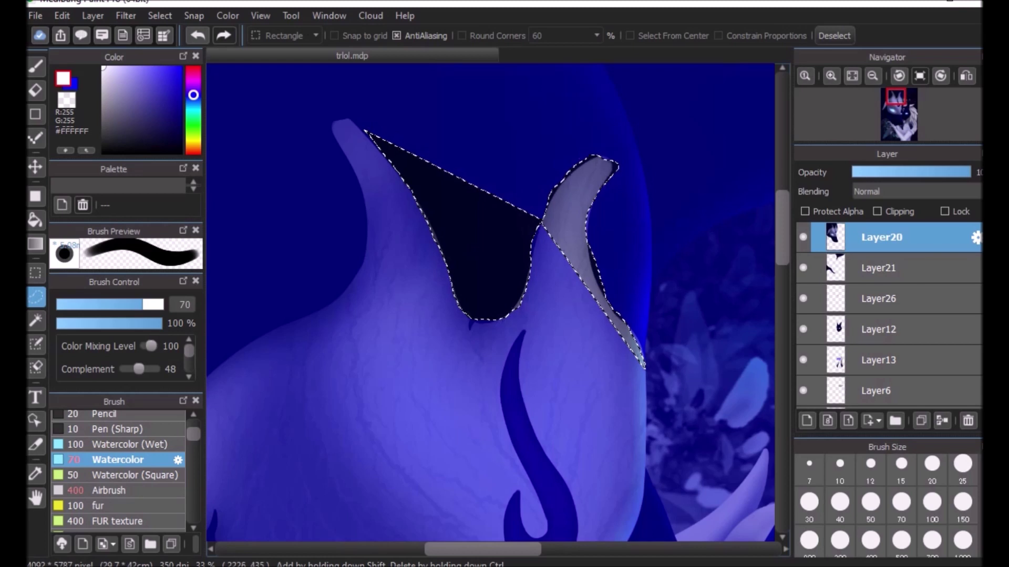
{"action": "mouse_move", "coordinate": [623, 148]}
{"action": "left_mouse_down"}
{"action": "mouse_move", "coordinate": [610, 203]}
{"action": "mouse_move", "coordinate": [616, 164]}
{"action": "left_mouse_up"}
{"action": "left_click_drag", "start_coordinate": [619, 158], "coordinate": [619, 163]}
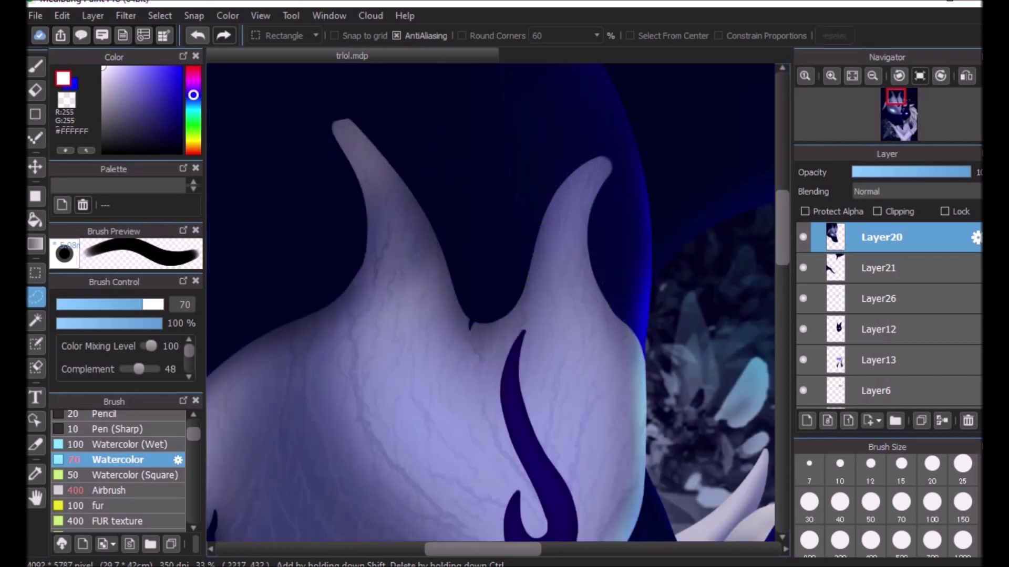
- Switch through the Magic Wand and Text tools, and return to the Brush tool
{"action": "left_click", "coordinate": [36, 320]}
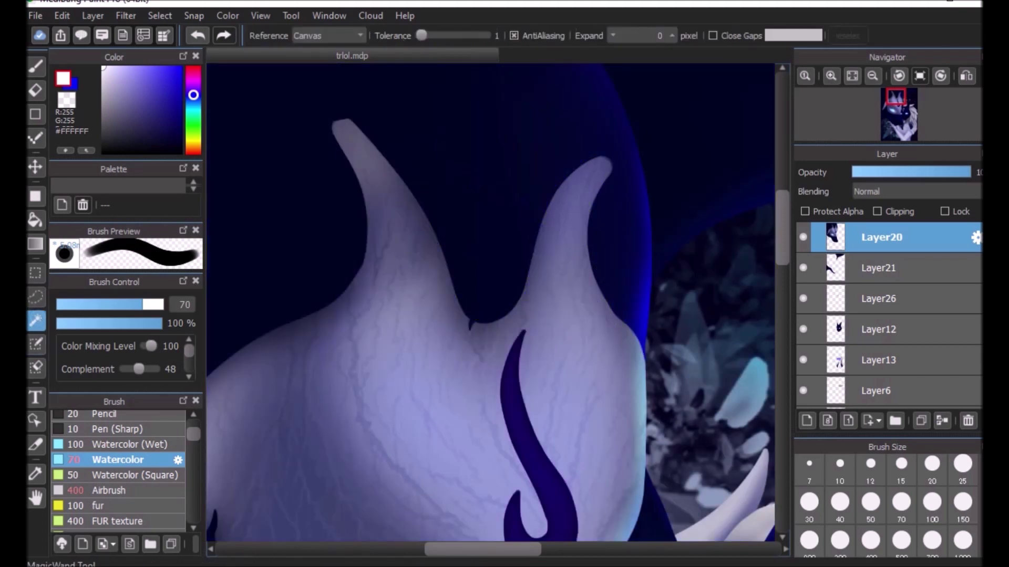
{"action": "left_click", "coordinate": [36, 397]}
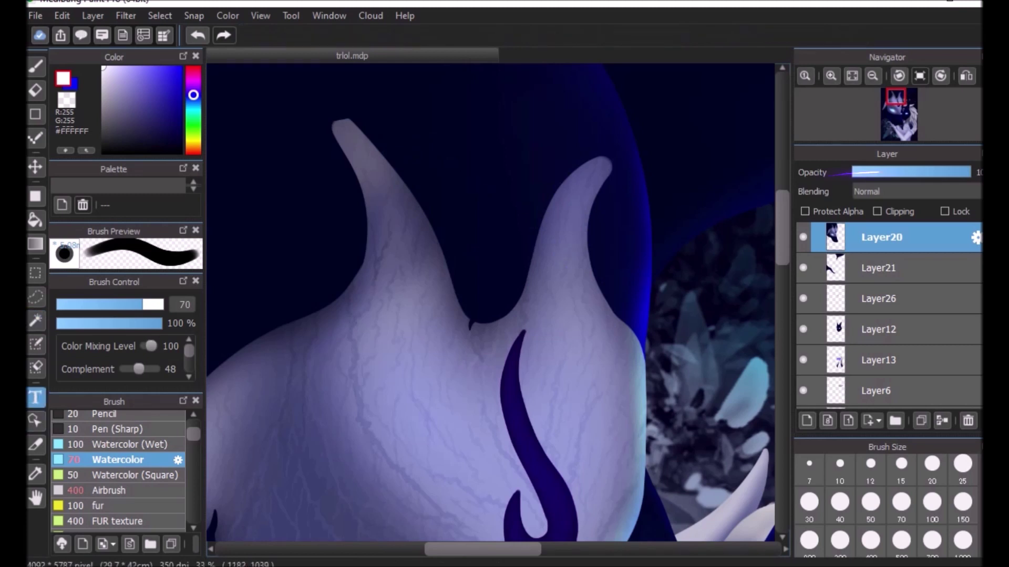
{"action": "key", "text": "b"}
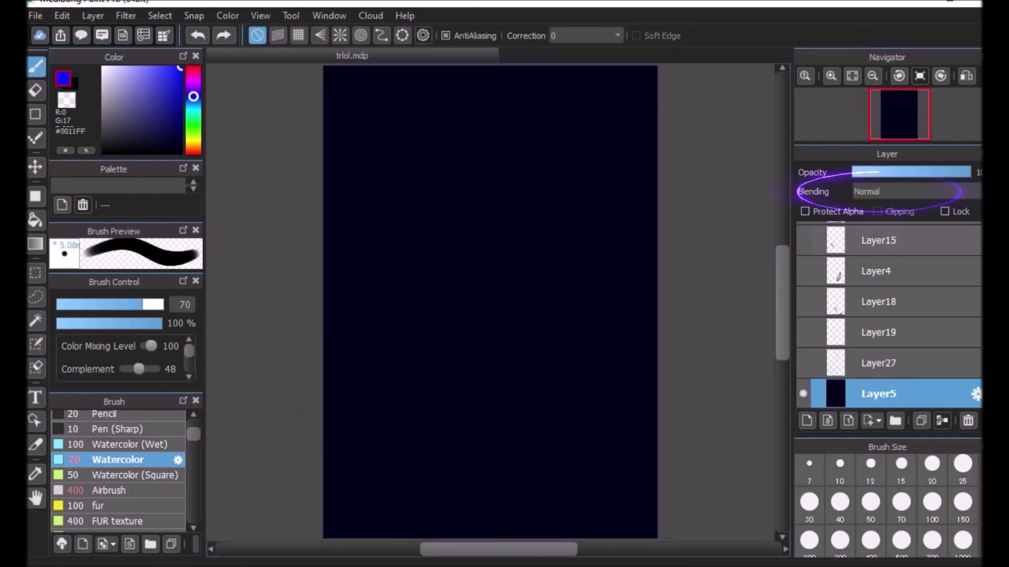
- Add a layer above Layer5 and paint a bright blue (#0011FF) blob on it with the Watercolor brush at size 1000
{"action": "left_click", "coordinate": [904, 192]}
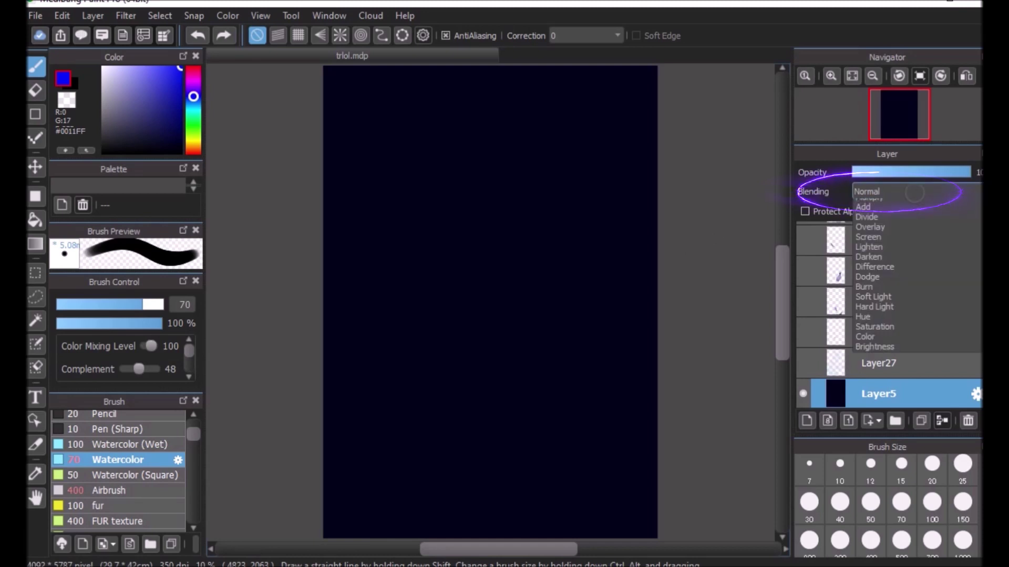
{"action": "key", "text": "Escape"}
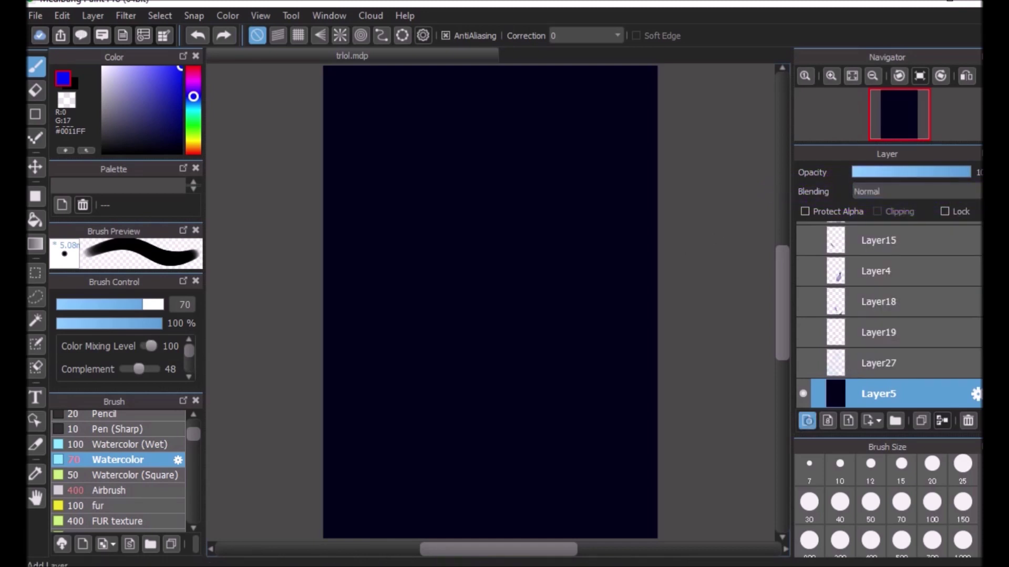
{"action": "left_click", "coordinate": [807, 420]}
{"action": "scroll", "coordinate": [888, 363], "scroll_direction": "down", "scroll_amount": 1}
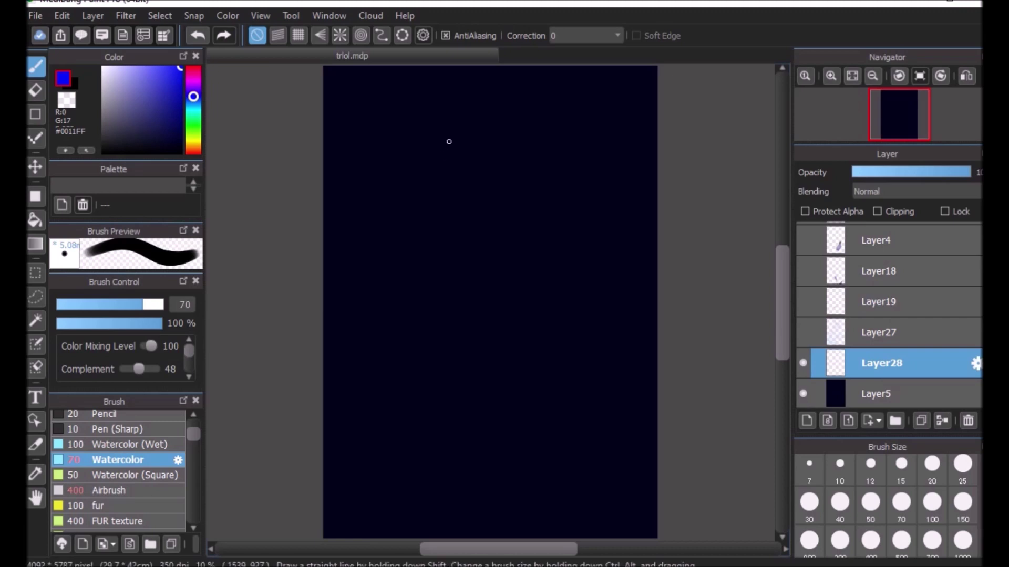
{"action": "left_click", "coordinate": [962, 542]}
{"action": "mouse_move", "coordinate": [458, 218]}
{"action": "left_mouse_down"}
{"action": "mouse_move", "coordinate": [428, 266]}
{"action": "mouse_move", "coordinate": [518, 218]}
{"action": "mouse_move", "coordinate": [467, 316]}
{"action": "left_mouse_up"}
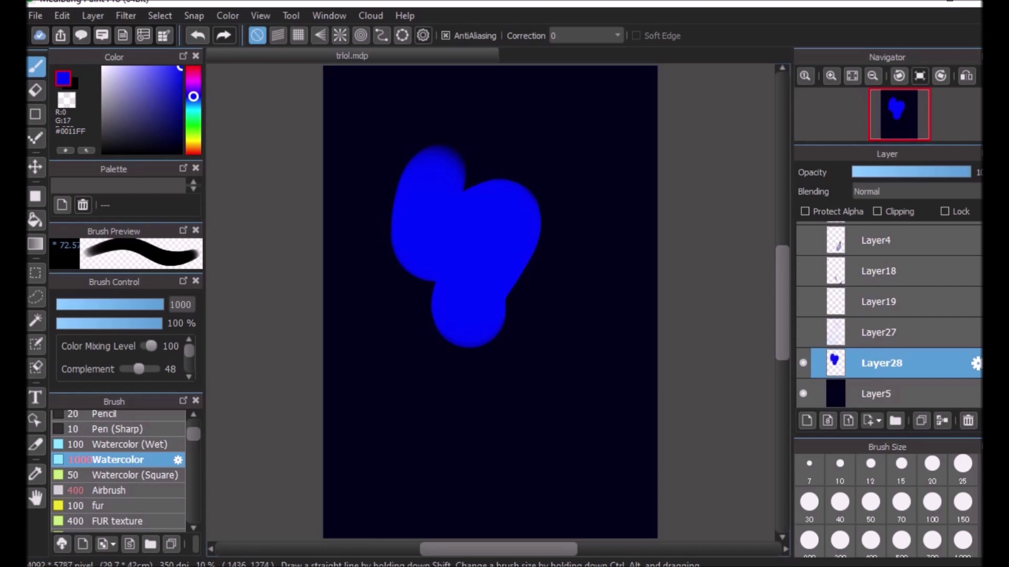
- Try the Multiply, Add and Divide blending modes on the blue blob's layer, restore Normal, and delete the layer
{"action": "left_click", "coordinate": [917, 191]}
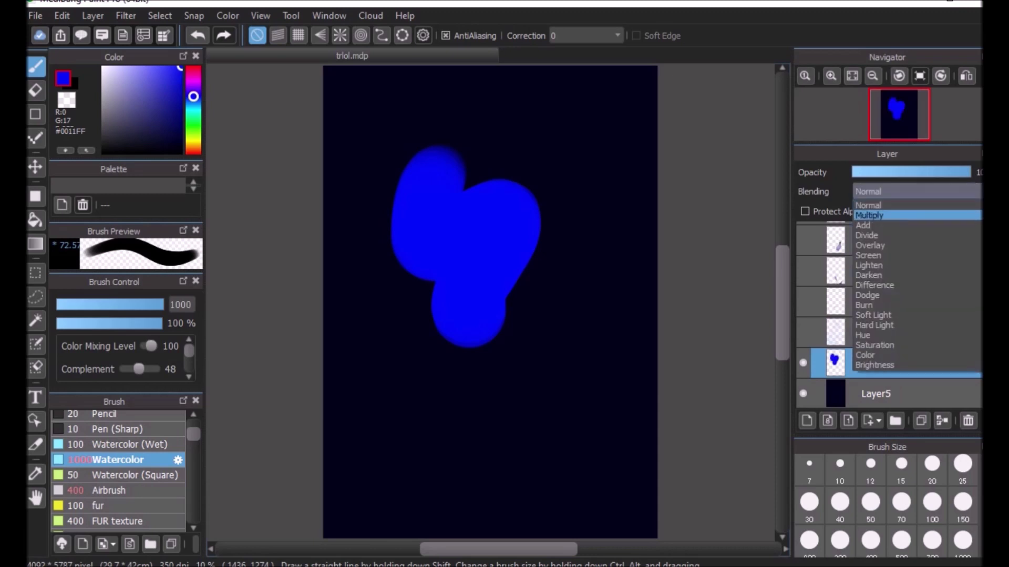
{"action": "left_click", "coordinate": [869, 215]}
{"action": "left_click", "coordinate": [877, 191]}
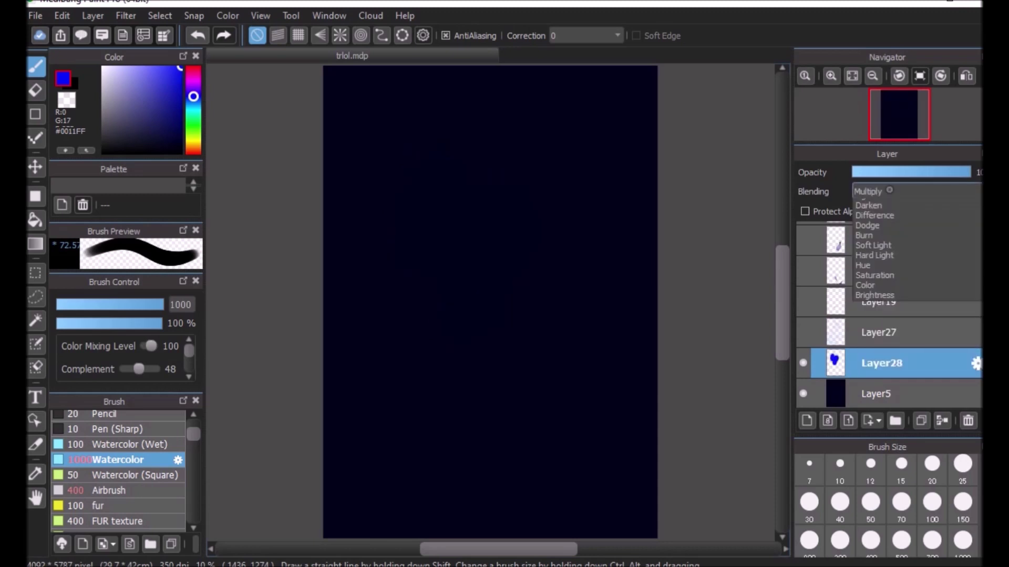
{"action": "scroll", "coordinate": [875, 220], "scroll_direction": "up", "scroll_amount": 2}
{"action": "left_click", "coordinate": [873, 223]}
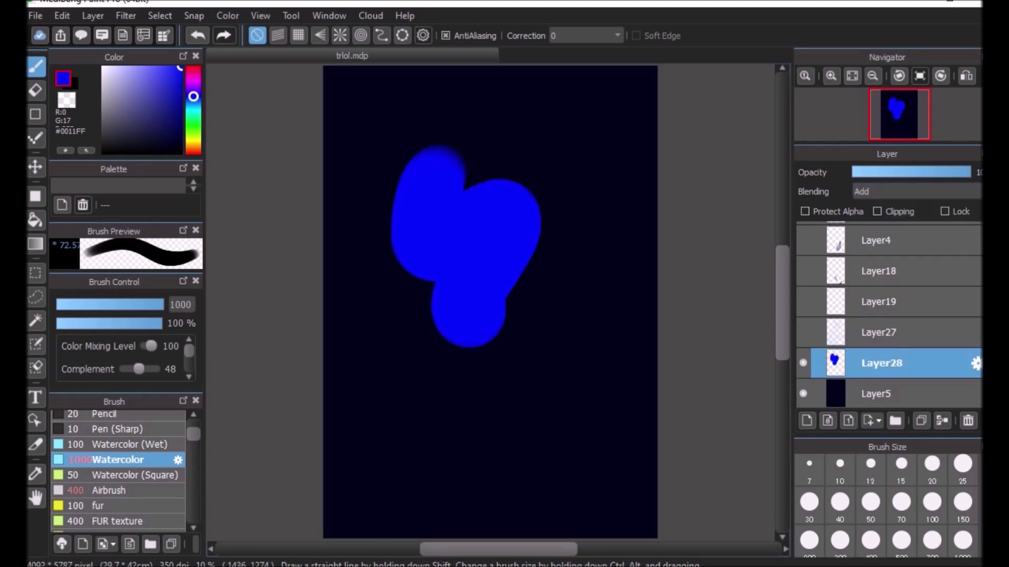
{"action": "left_click", "coordinate": [893, 191]}
{"action": "left_click", "coordinate": [881, 231]}
{"action": "left_click", "coordinate": [898, 187]}
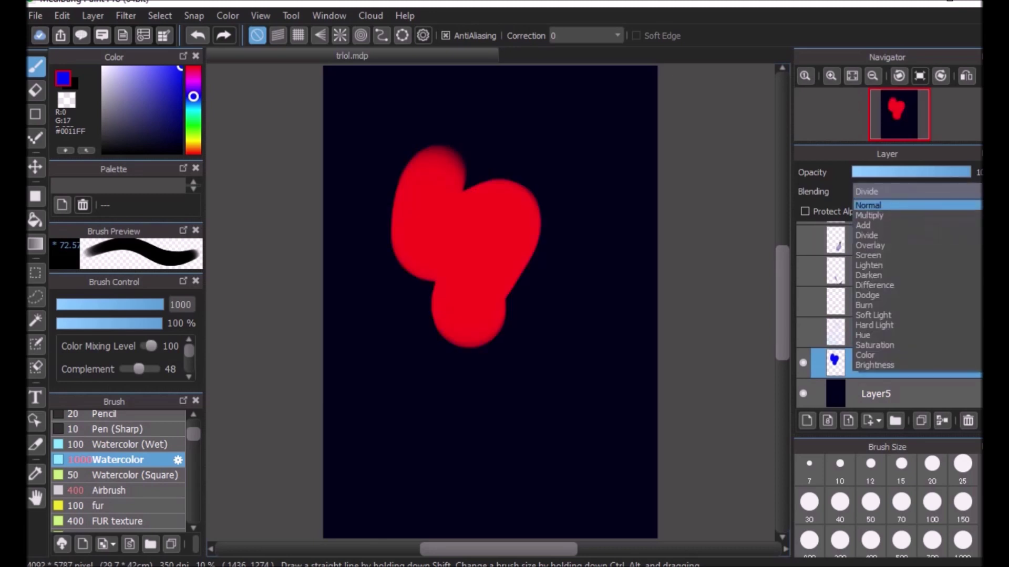
{"action": "left_click", "coordinate": [883, 205]}
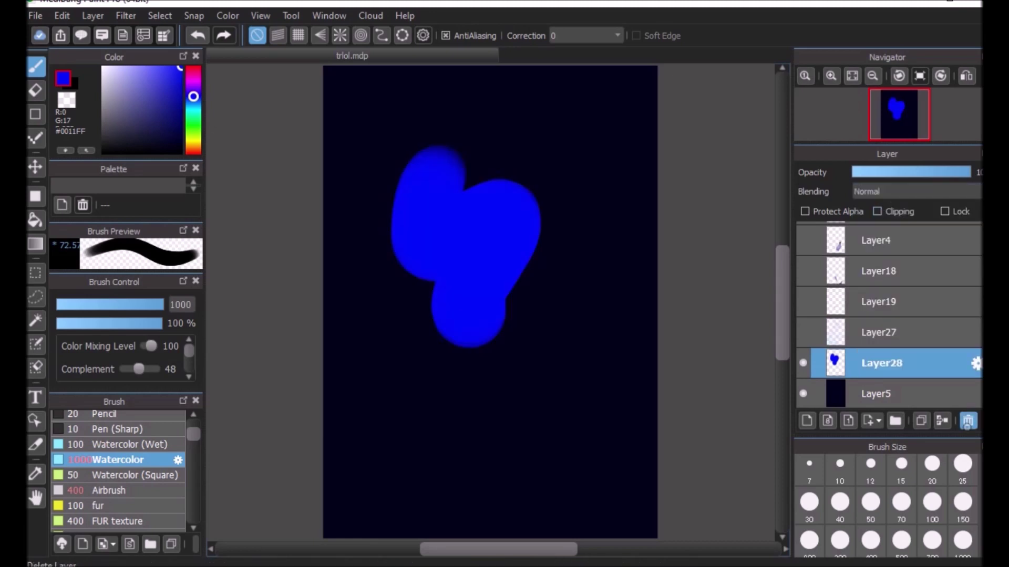
{"action": "left_click", "coordinate": [967, 421]}
- Make Layer20 with the horned mask visible over the dark background
{"action": "scroll", "coordinate": [888, 315], "scroll_direction": "up", "scroll_amount": 10}
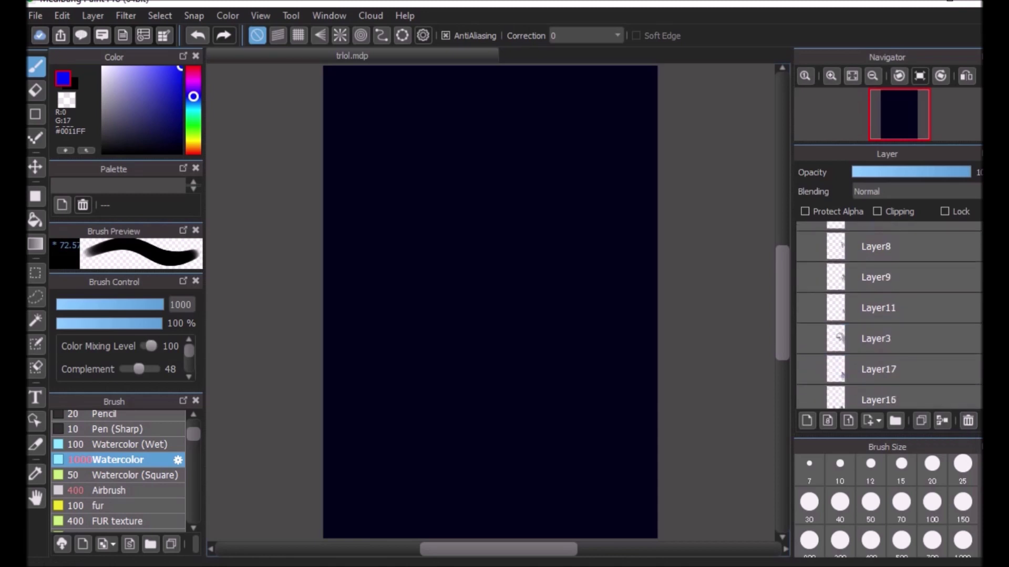
{"action": "scroll", "coordinate": [888, 315], "scroll_direction": "up", "scroll_amount": 1}
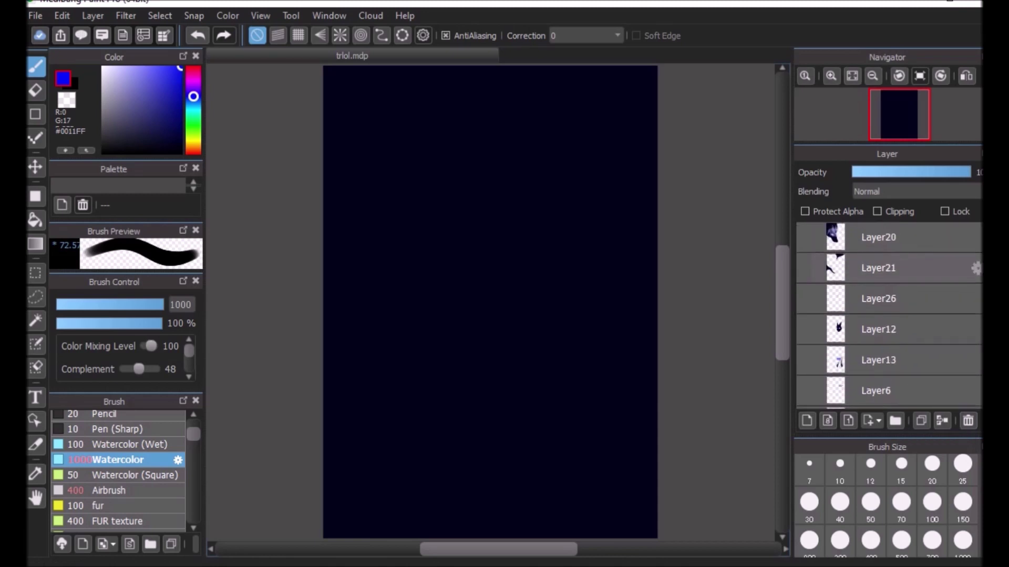
{"action": "left_click", "coordinate": [804, 236]}
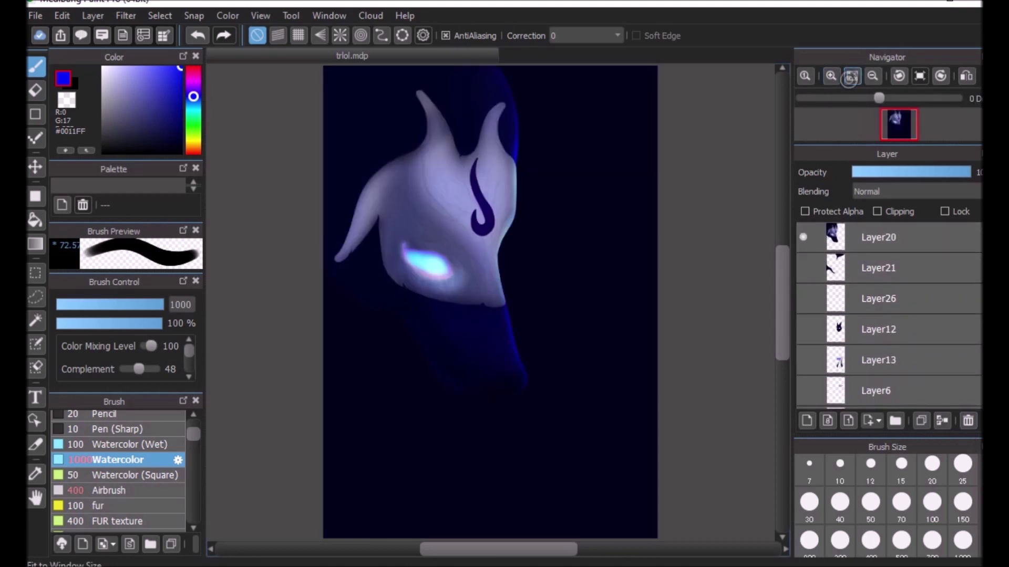
{"action": "left_click", "coordinate": [831, 76]}
{"action": "left_click", "coordinate": [831, 76]}
{"action": "left_click_drag", "start_coordinate": [781, 302], "coordinate": [782, 282]}
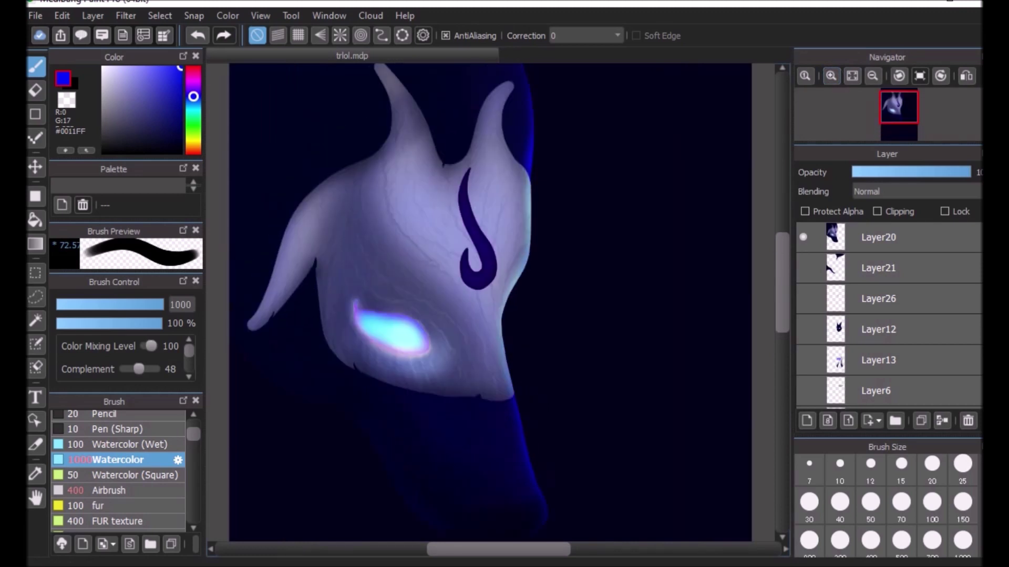
{"action": "left_click", "coordinate": [831, 76]}
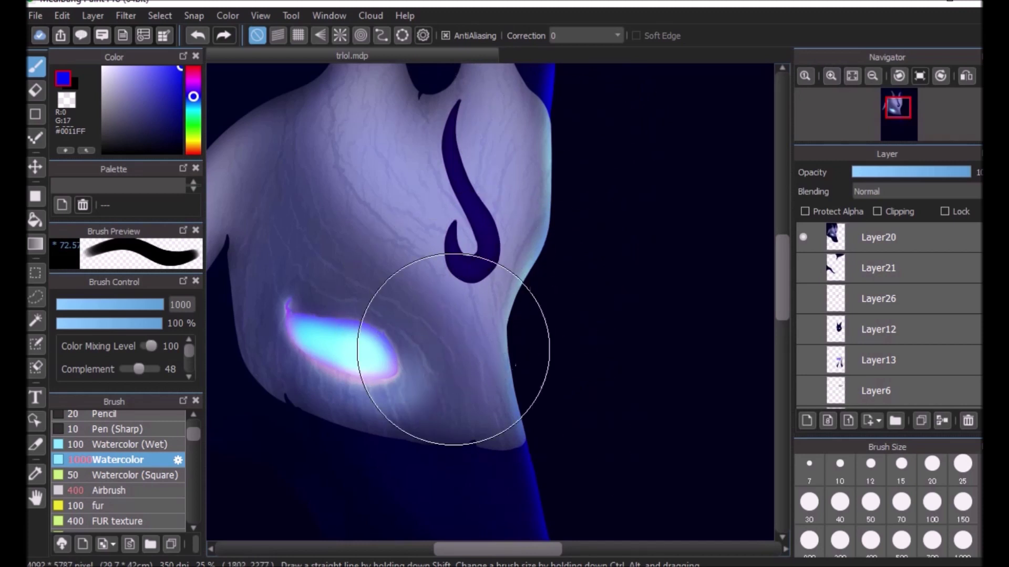
- Add a layer above Layer20 and clip it to Layer20
{"action": "left_click", "coordinate": [857, 240]}
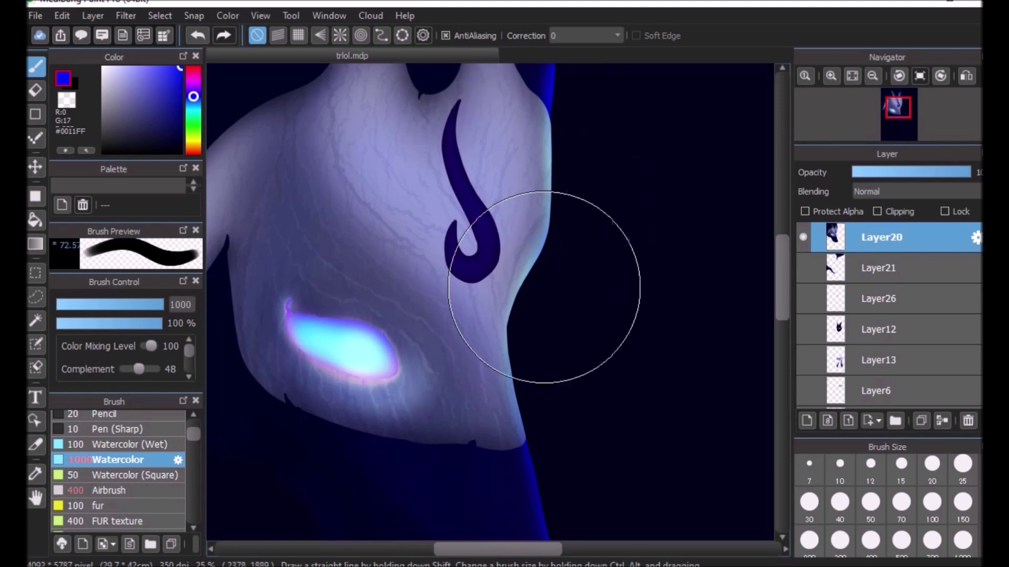
{"action": "left_click", "coordinate": [807, 421]}
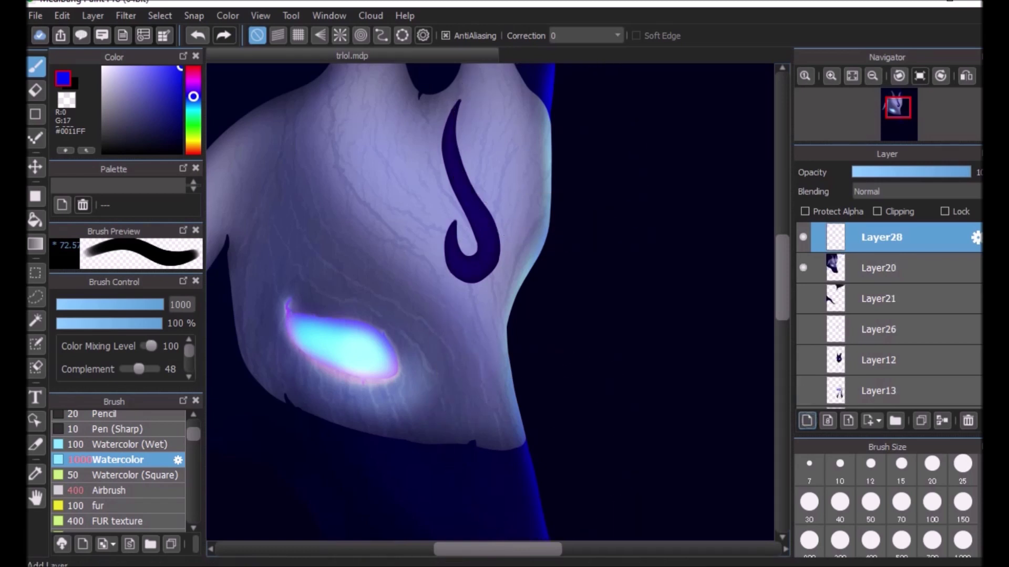
{"action": "left_click", "coordinate": [890, 214]}
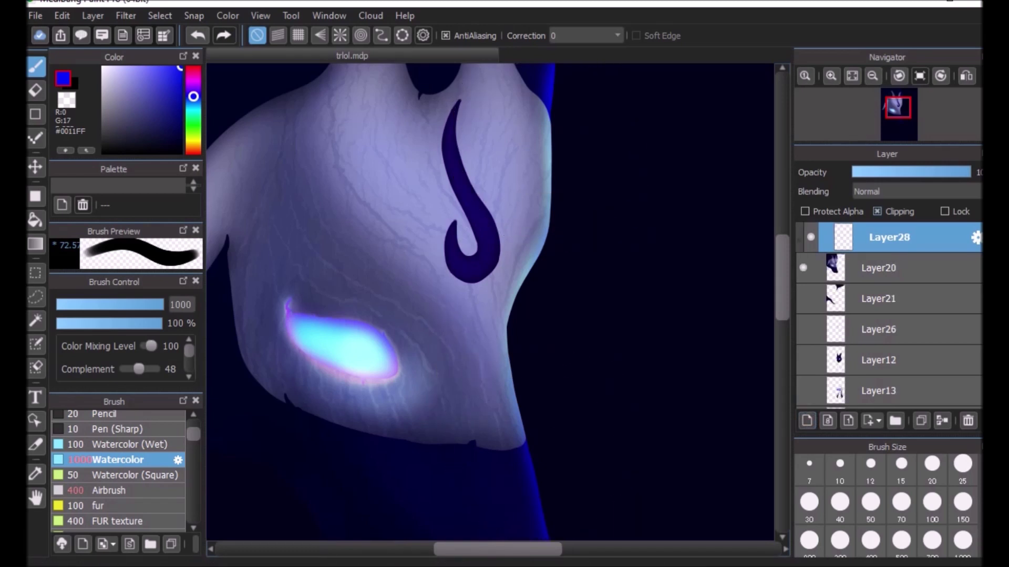
- Airbrush dark blue (#1F2136) shading at size 300 down the mask's right-hand edge on the clipped layer
{"action": "left_click", "coordinate": [137, 94]}
{"action": "left_click", "coordinate": [135, 135]}
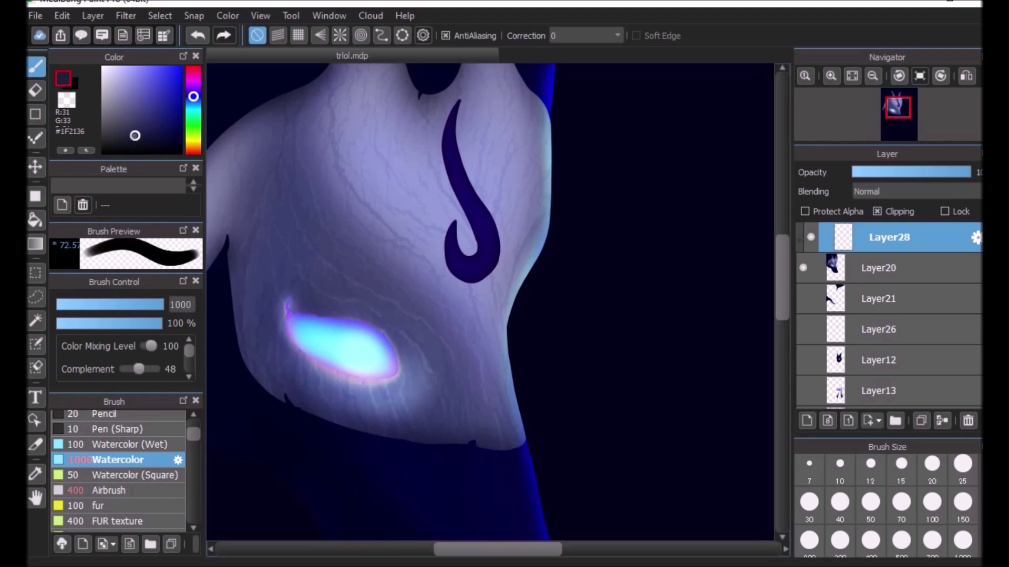
{"action": "left_click", "coordinate": [138, 490]}
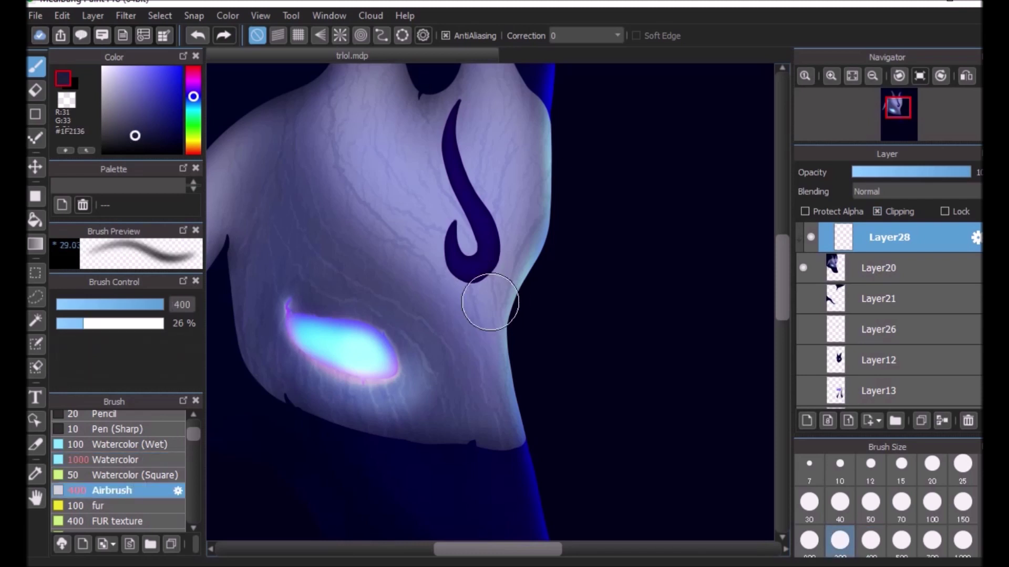
{"action": "mouse_move", "coordinate": [554, 117]}
{"action": "left_mouse_down"}
{"action": "mouse_move", "coordinate": [542, 93]}
{"action": "mouse_move", "coordinate": [546, 157]}
{"action": "mouse_move", "coordinate": [532, 248]}
{"action": "mouse_move", "coordinate": [501, 305]}
{"action": "mouse_move", "coordinate": [509, 413]}
{"action": "mouse_move", "coordinate": [533, 457]}
{"action": "mouse_move", "coordinate": [504, 376]}
{"action": "mouse_move", "coordinate": [532, 260]}
{"action": "mouse_move", "coordinate": [567, 186]}
{"action": "mouse_move", "coordinate": [536, 86]}
{"action": "left_mouse_up"}
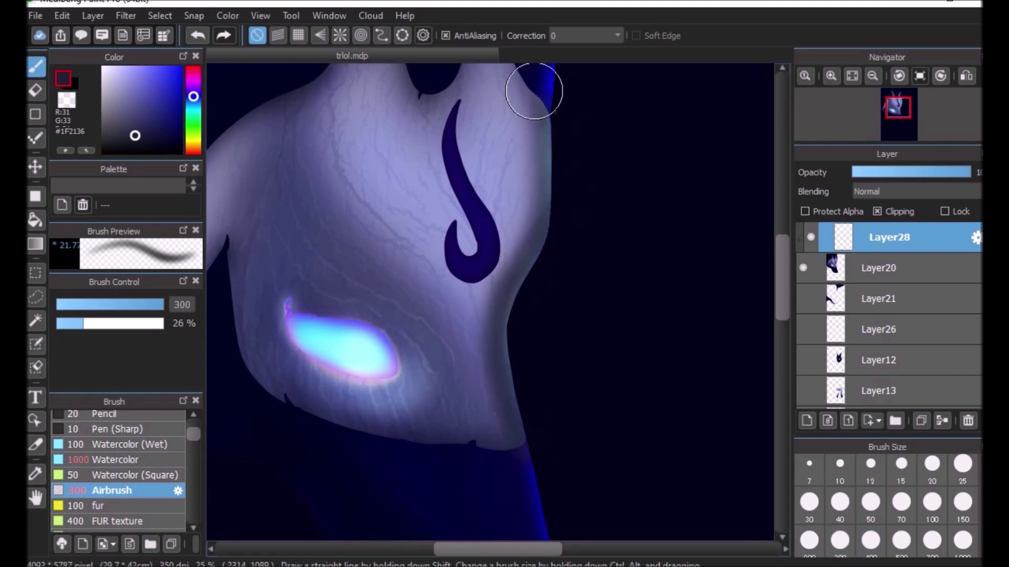
{"action": "mouse_move", "coordinate": [509, 285]}
{"action": "left_mouse_down"}
{"action": "mouse_move", "coordinate": [490, 390]}
{"action": "mouse_move", "coordinate": [509, 256]}
{"action": "mouse_move", "coordinate": [501, 423]}
{"action": "mouse_move", "coordinate": [496, 314]}
{"action": "mouse_move", "coordinate": [505, 416]}
{"action": "mouse_move", "coordinate": [500, 375]}
{"action": "mouse_move", "coordinate": [550, 160]}
{"action": "mouse_move", "coordinate": [551, 94]}
{"action": "mouse_move", "coordinate": [514, 464]}
{"action": "left_mouse_up"}
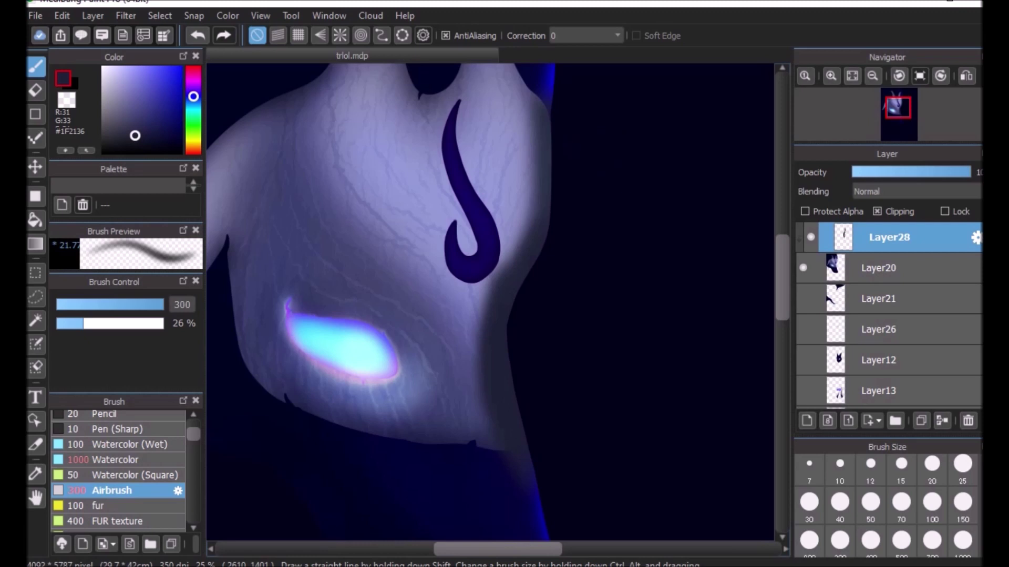
- Set the shading layer's blending mode to Overlay and airbrush a darker blue (#0D0E24) stroke on the mask above the eye
{"action": "left_click", "coordinate": [915, 192]}
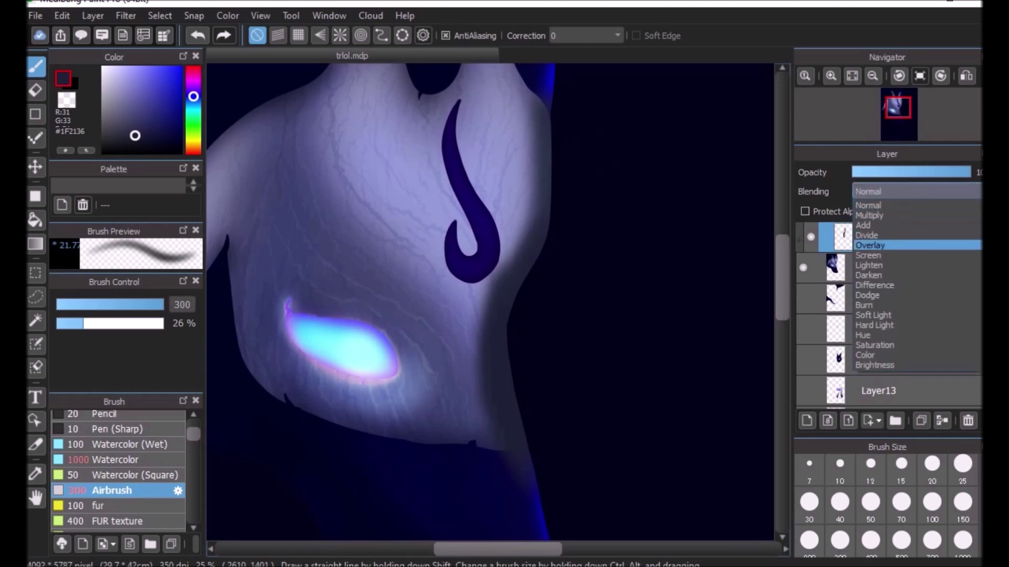
{"action": "left_click", "coordinate": [888, 245]}
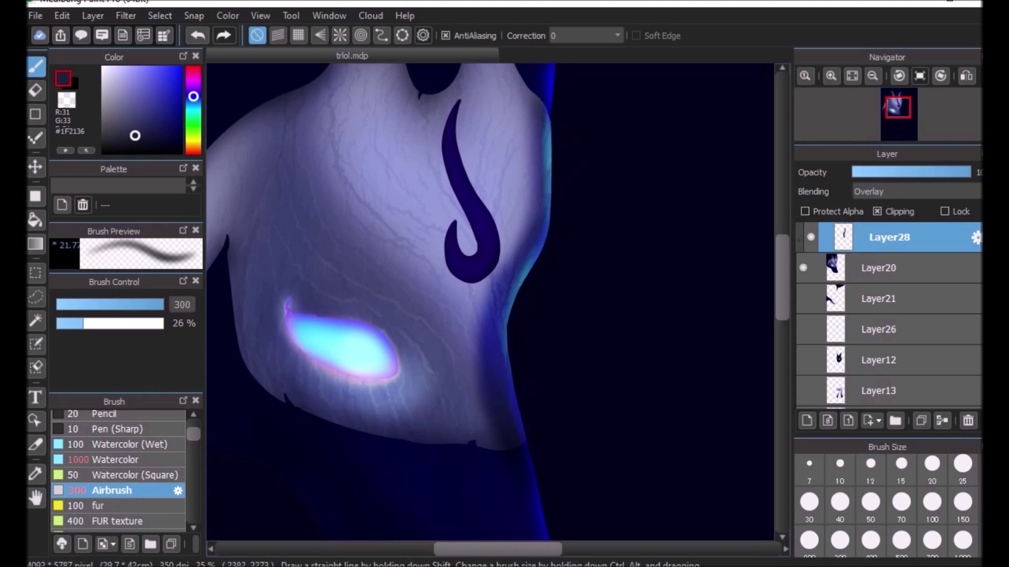
{"action": "left_click", "coordinate": [153, 141]}
{"action": "mouse_move", "coordinate": [349, 147]}
{"action": "left_mouse_down"}
{"action": "mouse_move", "coordinate": [390, 282]}
{"action": "mouse_move", "coordinate": [406, 282]}
{"action": "mouse_move", "coordinate": [381, 188]}
{"action": "mouse_move", "coordinate": [337, 151]}
{"action": "left_mouse_up"}
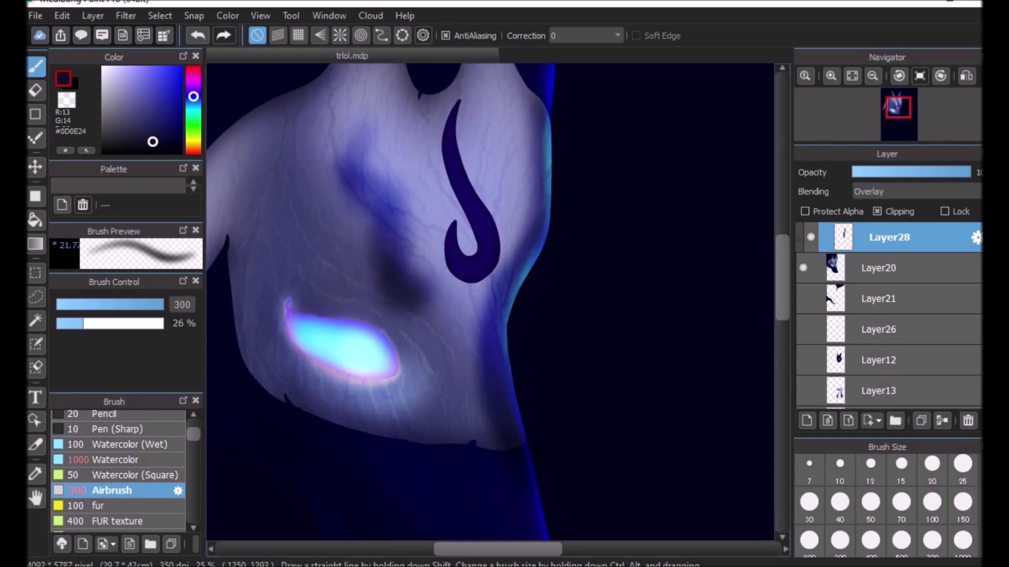
- Airbrush a dark red (#240D17) stroke on the forehead, and undo back to the edge shading in Normal mode
{"action": "left_click", "coordinate": [193, 72]}
{"action": "mouse_move", "coordinate": [428, 124]}
{"action": "left_mouse_down"}
{"action": "mouse_move", "coordinate": [434, 235]}
{"action": "mouse_move", "coordinate": [451, 173]}
{"action": "mouse_move", "coordinate": [404, 137]}
{"action": "left_mouse_up"}
{"action": "left_click", "coordinate": [852, 75]}
{"action": "left_click", "coordinate": [198, 33]}
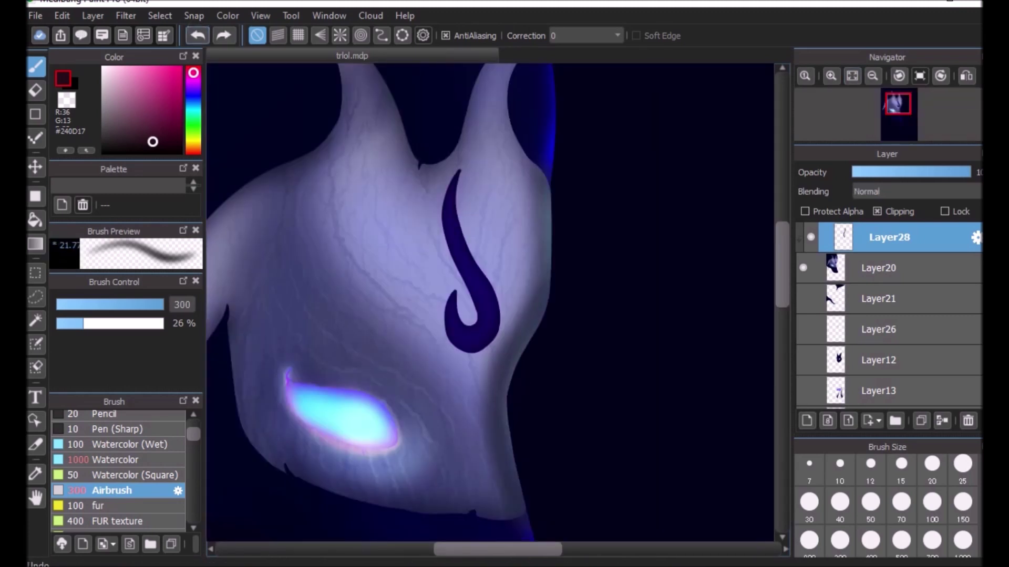
{"action": "left_click_drag", "start_coordinate": [782, 236], "coordinate": [781, 205]}
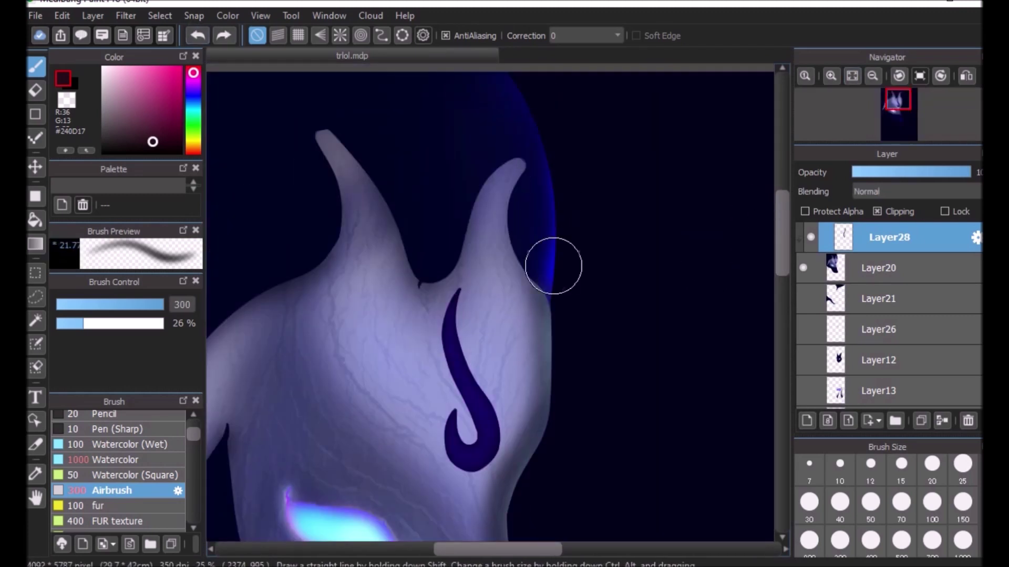
{"action": "left_click_drag", "start_coordinate": [782, 243], "coordinate": [782, 275]}
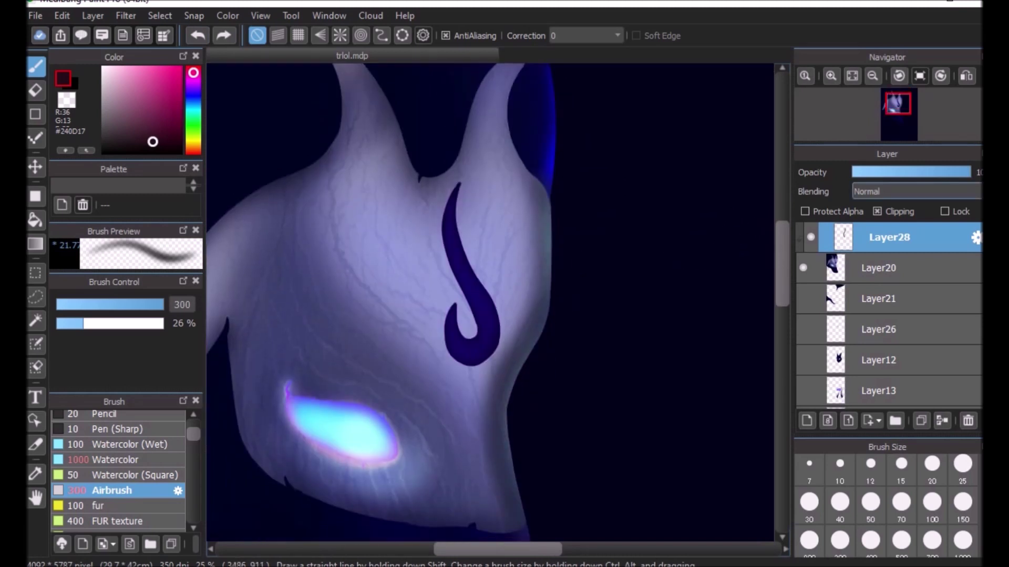
- Choose a medium blue (#0062CC) as the brush color and delete the clipped shading layer
{"action": "left_click", "coordinate": [193, 92]}
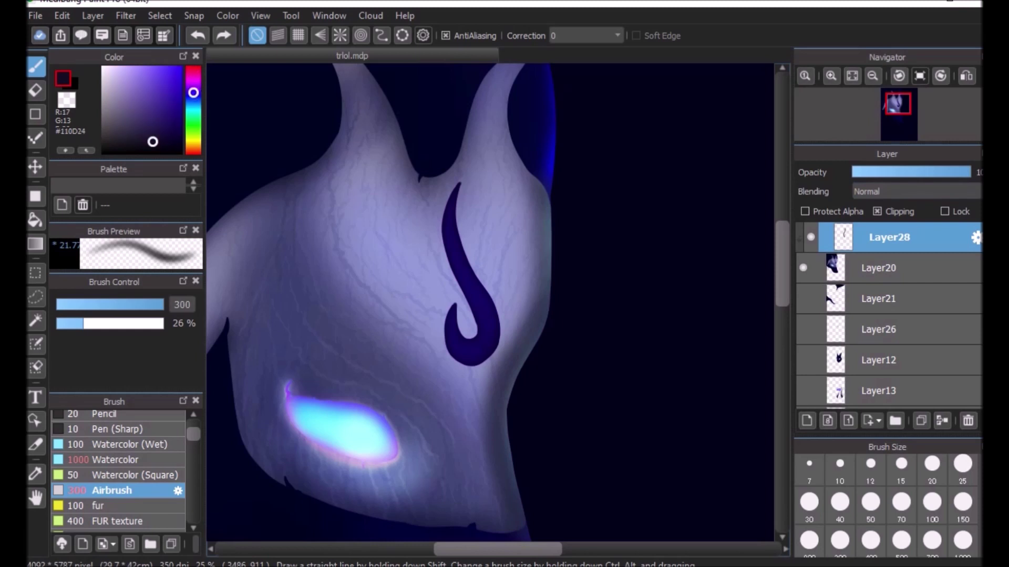
{"action": "left_click", "coordinate": [193, 103]}
{"action": "mouse_move", "coordinate": [173, 78]}
{"action": "left_mouse_down"}
{"action": "mouse_move", "coordinate": [175, 90]}
{"action": "mouse_move", "coordinate": [180, 83]}
{"action": "left_mouse_up"}
{"action": "scroll", "coordinate": [489, 302], "scroll_direction": "down", "scroll_amount": 5}
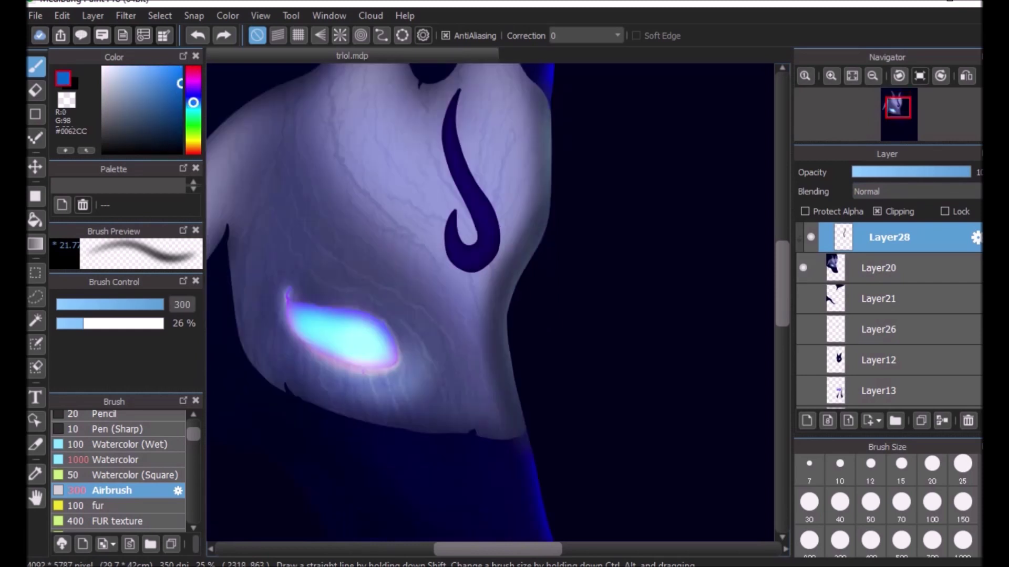
{"action": "left_click", "coordinate": [968, 420]}
- Add a new layer clipped to Layer20 and sample the dark blue (#040237) from the area below the mask
{"action": "left_click", "coordinate": [807, 420]}
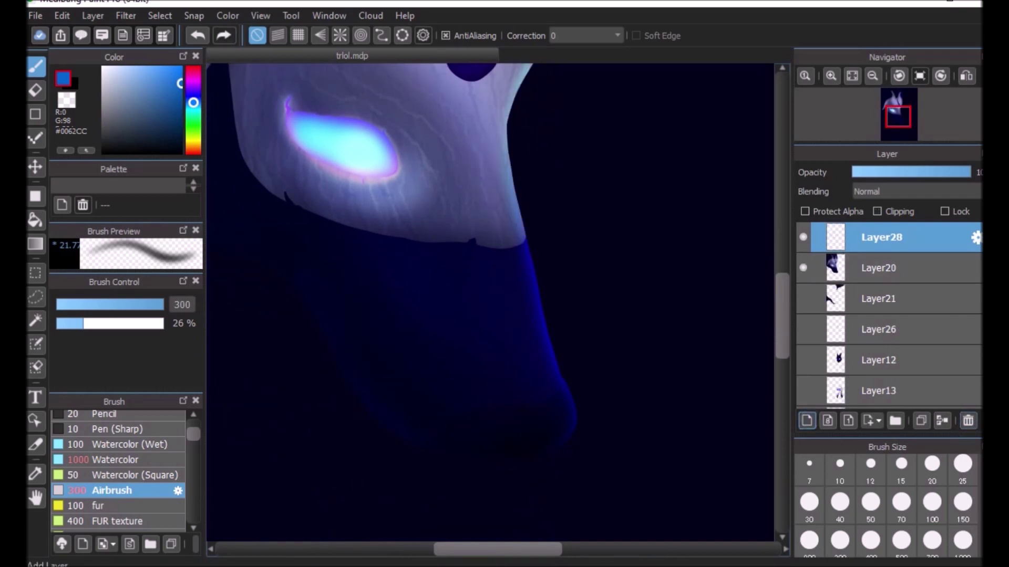
{"action": "left_click", "coordinate": [892, 212]}
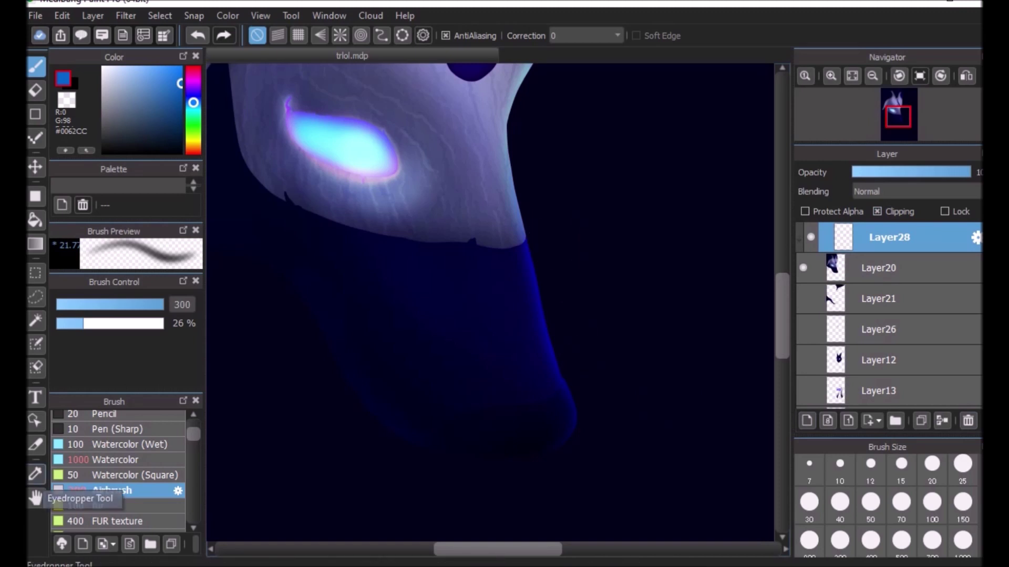
{"action": "left_click", "coordinate": [35, 474]}
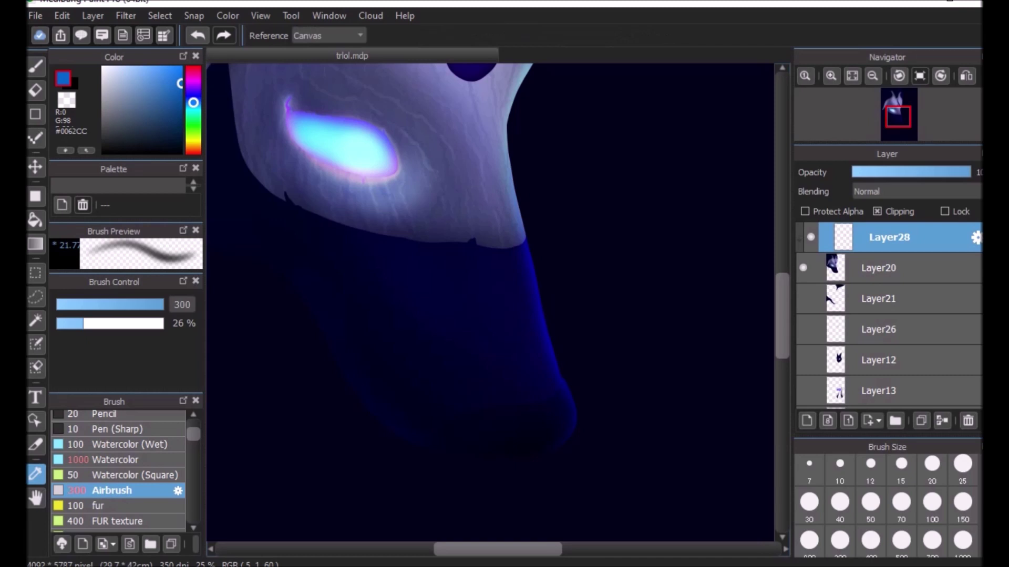
{"action": "left_click", "coordinate": [446, 316]}
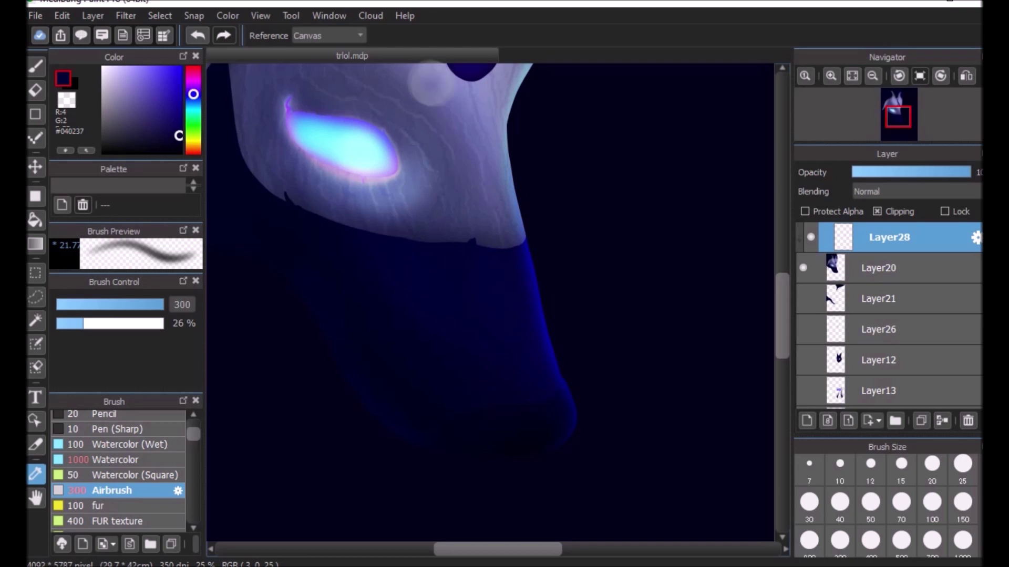
- Try painting over the lower face with the Watercolor brush at size 1000, and undo the stroke
{"action": "key", "text": "b"}
{"action": "left_click", "coordinate": [111, 460]}
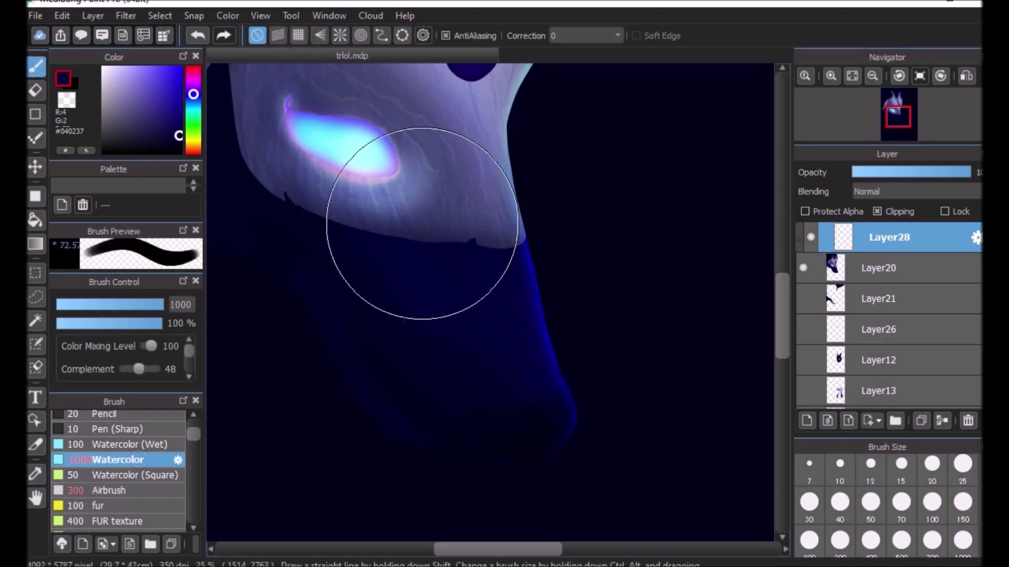
{"action": "mouse_move", "coordinate": [516, 279]}
{"action": "left_mouse_down"}
{"action": "mouse_move", "coordinate": [560, 413]}
{"action": "mouse_move", "coordinate": [516, 266]}
{"action": "mouse_move", "coordinate": [544, 383]}
{"action": "mouse_move", "coordinate": [459, 348]}
{"action": "mouse_move", "coordinate": [420, 408]}
{"action": "mouse_move", "coordinate": [503, 502]}
{"action": "mouse_move", "coordinate": [530, 493]}
{"action": "mouse_move", "coordinate": [525, 390]}
{"action": "mouse_move", "coordinate": [560, 346]}
{"action": "left_mouse_up"}
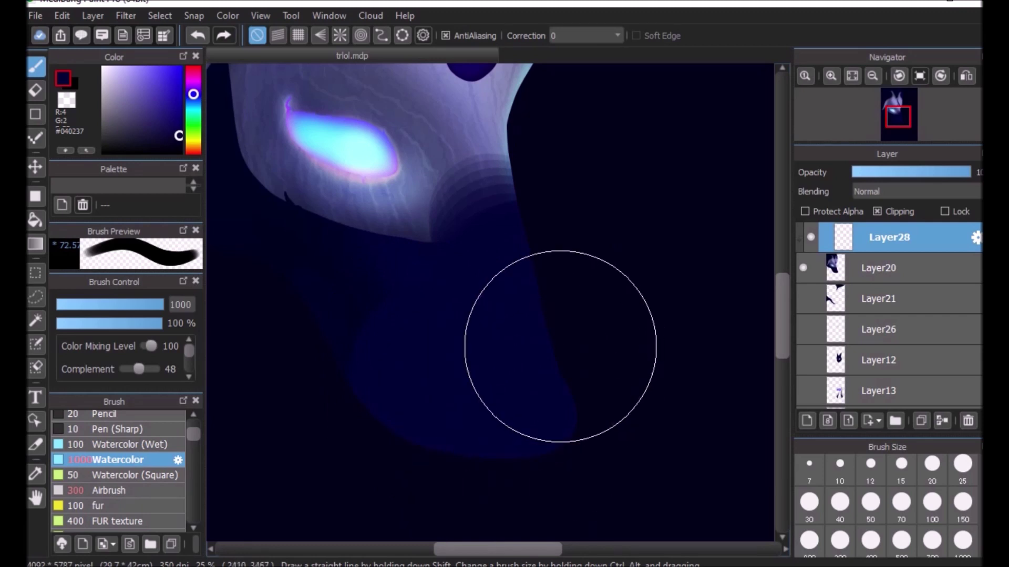
{"action": "key", "text": "ctrl+z"}
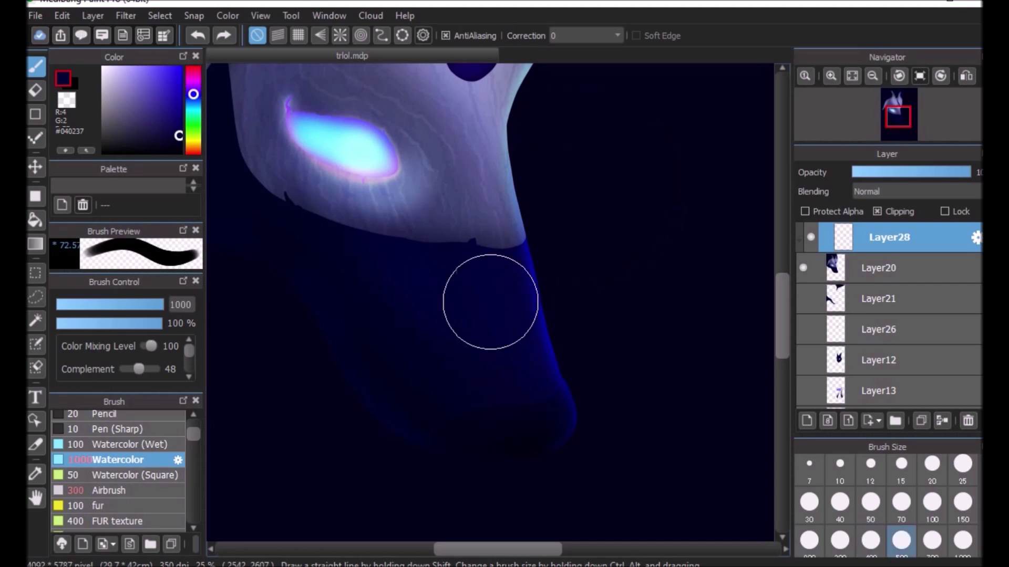
- Set the Watercolor brush size to 200, switch to the Airbrush at size 400, and set the clipped layer's blending to Dodge
{"action": "left_click", "coordinate": [809, 540]}
{"action": "left_click", "coordinate": [118, 491]}
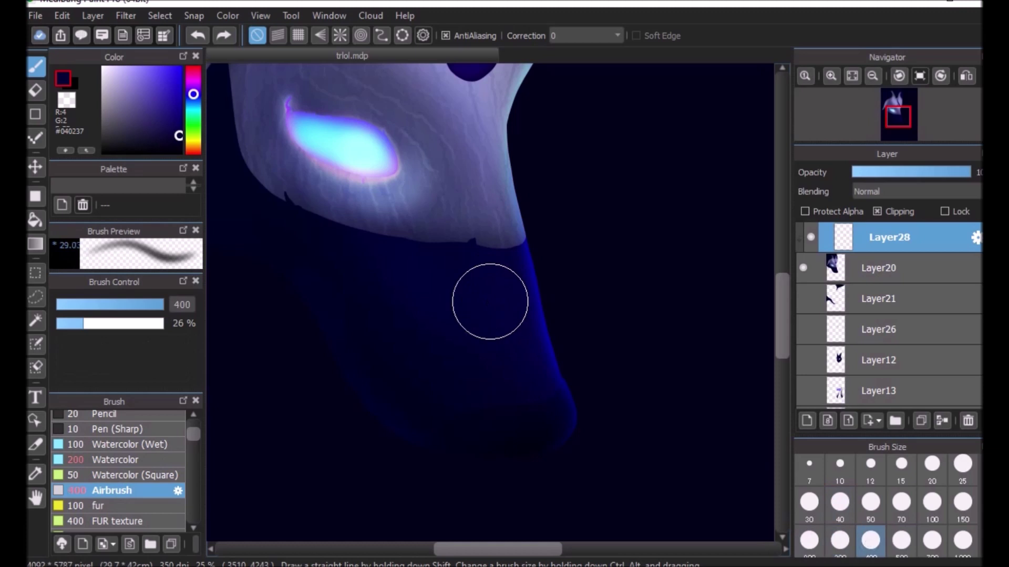
{"action": "left_click", "coordinate": [917, 192]}
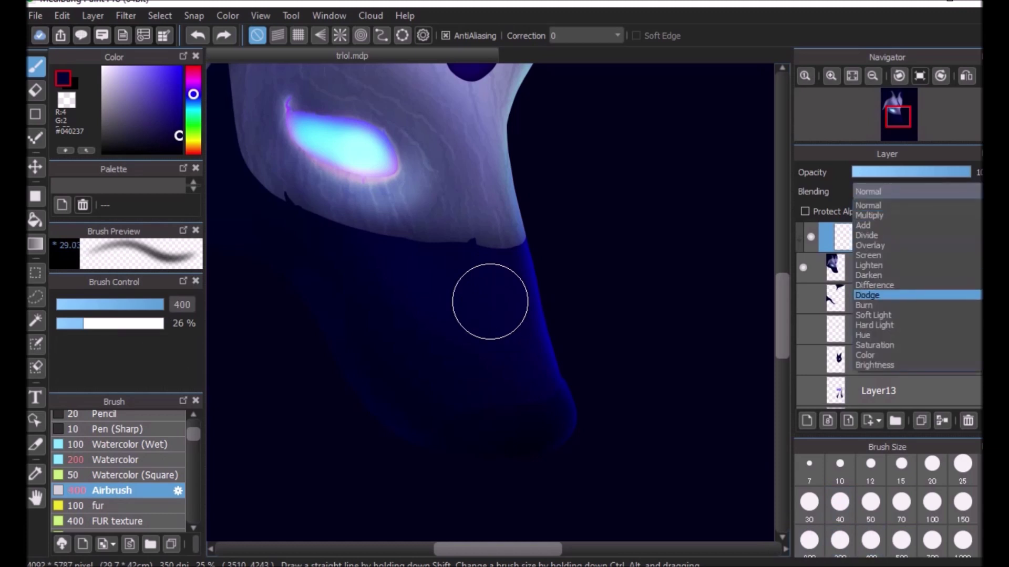
{"action": "left_click", "coordinate": [867, 295]}
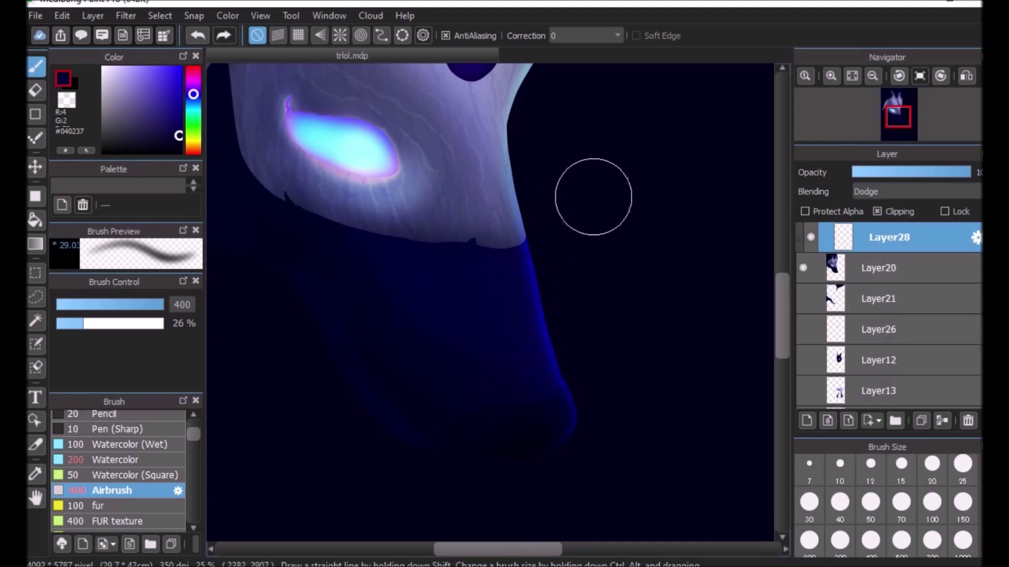
- Airbrush repeated dark blue Dodge strokes down the outer edge of the mask's lower part and the muzzle
{"action": "left_click", "coordinate": [831, 76]}
{"action": "mouse_move", "coordinate": [510, 161]}
{"action": "left_mouse_down"}
{"action": "mouse_move", "coordinate": [563, 361]}
{"action": "mouse_move", "coordinate": [621, 517]}
{"action": "left_mouse_up"}
{"action": "mouse_move", "coordinate": [509, 187]}
{"action": "left_mouse_down"}
{"action": "mouse_move", "coordinate": [545, 357]}
{"action": "mouse_move", "coordinate": [607, 492]}
{"action": "left_mouse_up"}
{"action": "mouse_move", "coordinate": [479, 131]}
{"action": "left_mouse_down"}
{"action": "mouse_move", "coordinate": [510, 185]}
{"action": "mouse_move", "coordinate": [570, 405]}
{"action": "left_mouse_up"}
{"action": "left_click_drag", "start_coordinate": [529, 199], "coordinate": [644, 490]}
- Choose a lighter blue (#285CCA) and airbrush a Dodge glow along the mask's outer edge and down the muzzle
{"action": "left_click_drag", "start_coordinate": [193, 94], "coordinate": [193, 101]}
{"action": "left_click", "coordinate": [166, 84]}
{"action": "mouse_move", "coordinate": [534, 207]}
{"action": "left_mouse_down"}
{"action": "mouse_move", "coordinate": [533, 185]}
{"action": "mouse_move", "coordinate": [629, 475]}
{"action": "left_mouse_up"}
{"action": "scroll", "coordinate": [757, 226], "scroll_direction": "up", "scroll_amount": 4}
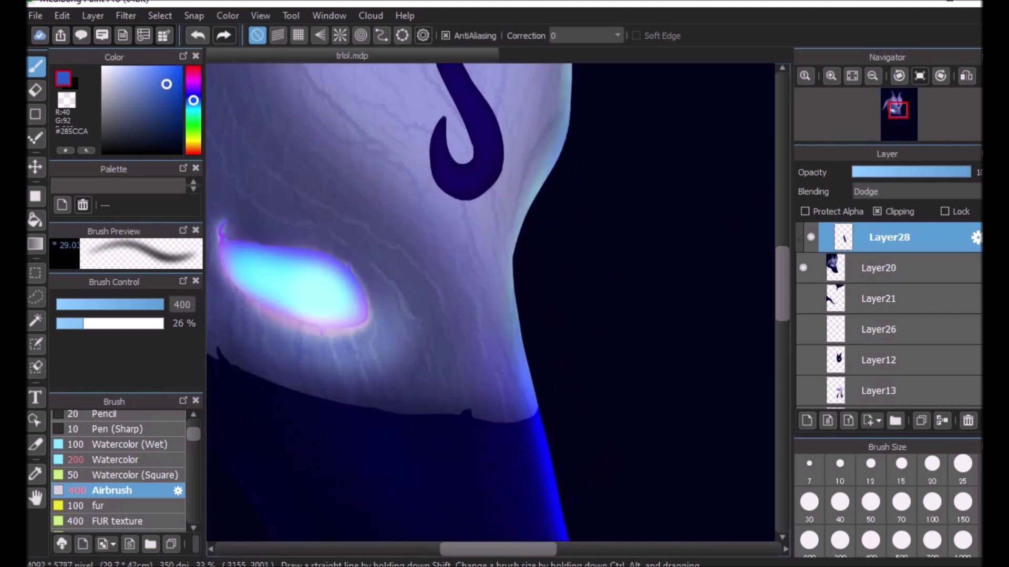
{"action": "left_click_drag", "start_coordinate": [514, 357], "coordinate": [585, 501]}
{"action": "mouse_move", "coordinate": [581, 110]}
{"action": "left_mouse_down"}
{"action": "mouse_move", "coordinate": [518, 257]}
{"action": "mouse_move", "coordinate": [551, 417]}
{"action": "left_mouse_up"}
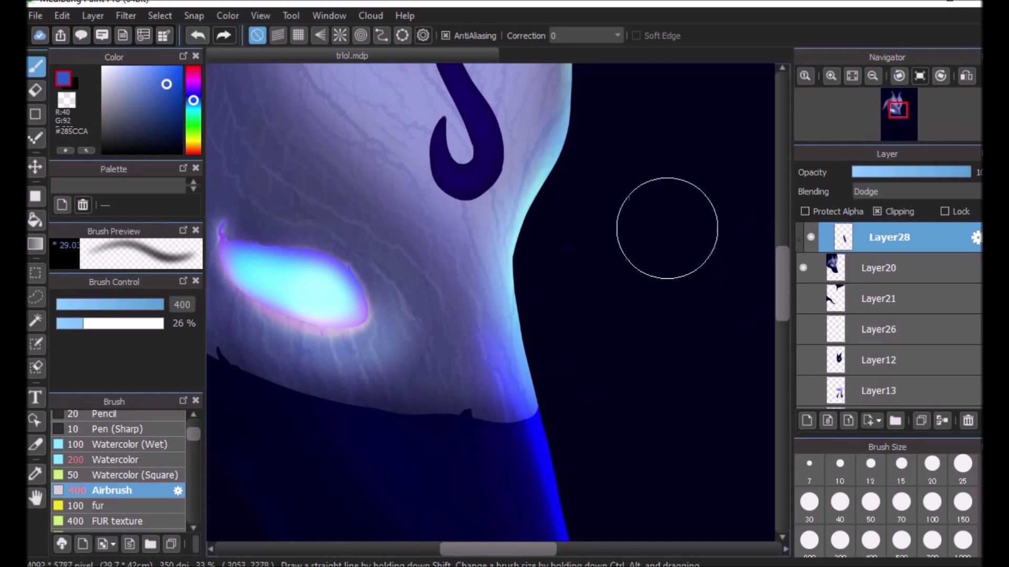
{"action": "mouse_move", "coordinate": [567, 87]}
{"action": "left_mouse_down"}
{"action": "mouse_move", "coordinate": [512, 188]}
{"action": "mouse_move", "coordinate": [527, 424]}
{"action": "left_mouse_up"}
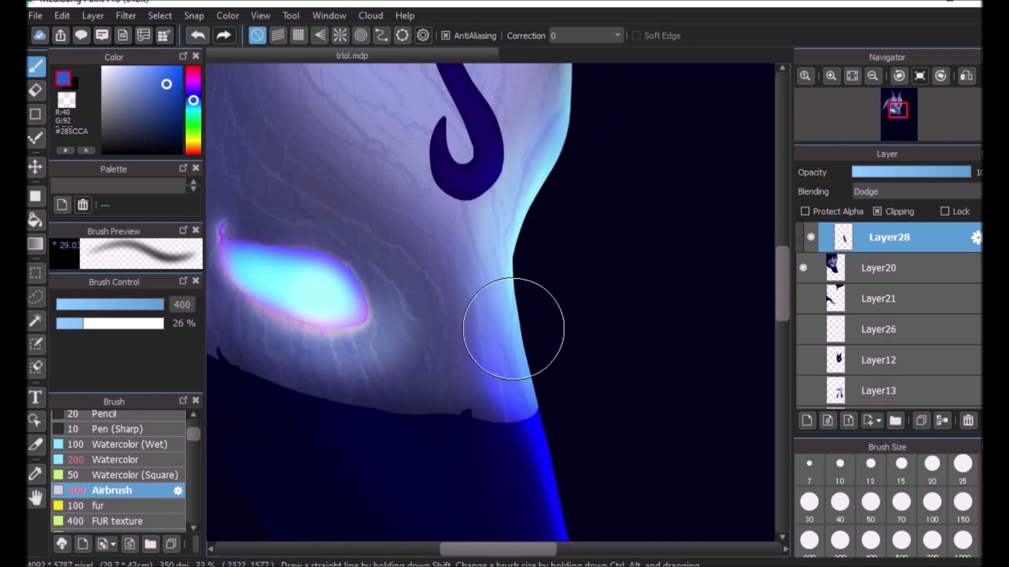
{"action": "scroll", "coordinate": [767, 271], "scroll_direction": "up", "scroll_amount": 3}
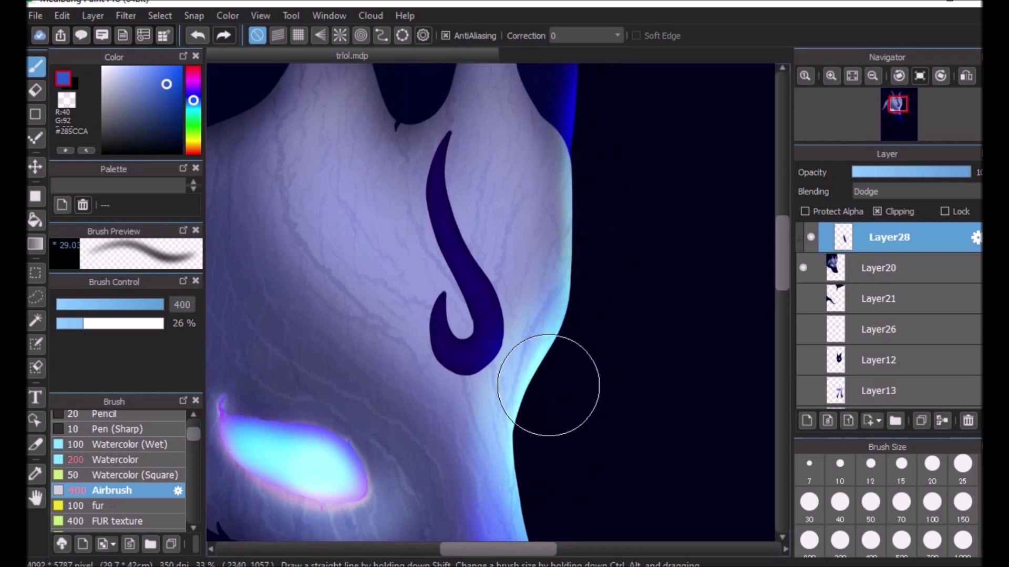
- Change the clipped glow layer's blending mode from Dodge to Divide
{"action": "left_click", "coordinate": [853, 75]}
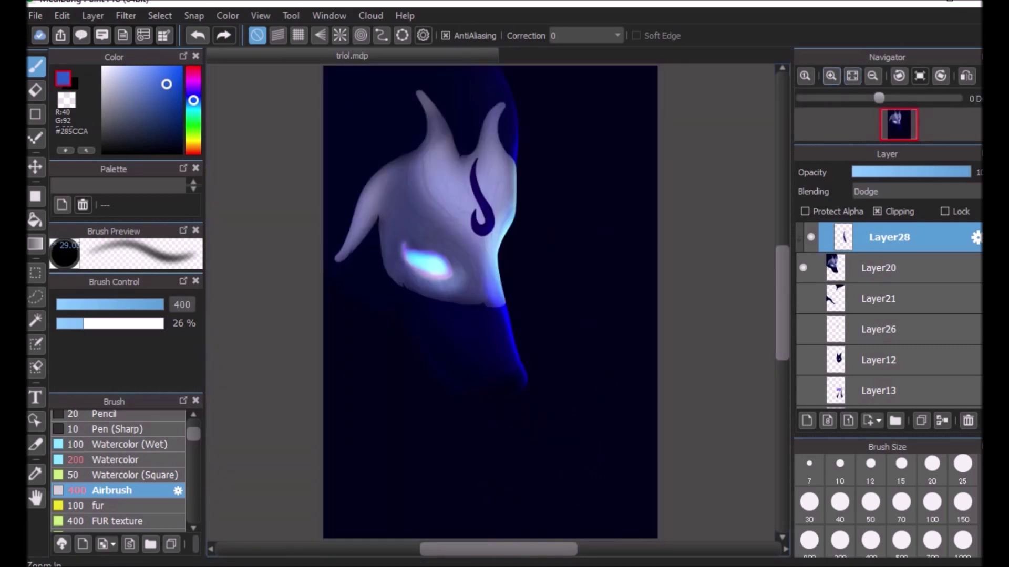
{"action": "left_click", "coordinate": [831, 76]}
{"action": "left_click", "coordinate": [830, 76]}
{"action": "left_click", "coordinate": [831, 76]}
{"action": "left_click_drag", "start_coordinate": [898, 114], "coordinate": [898, 107]}
{"action": "left_click", "coordinate": [905, 192]}
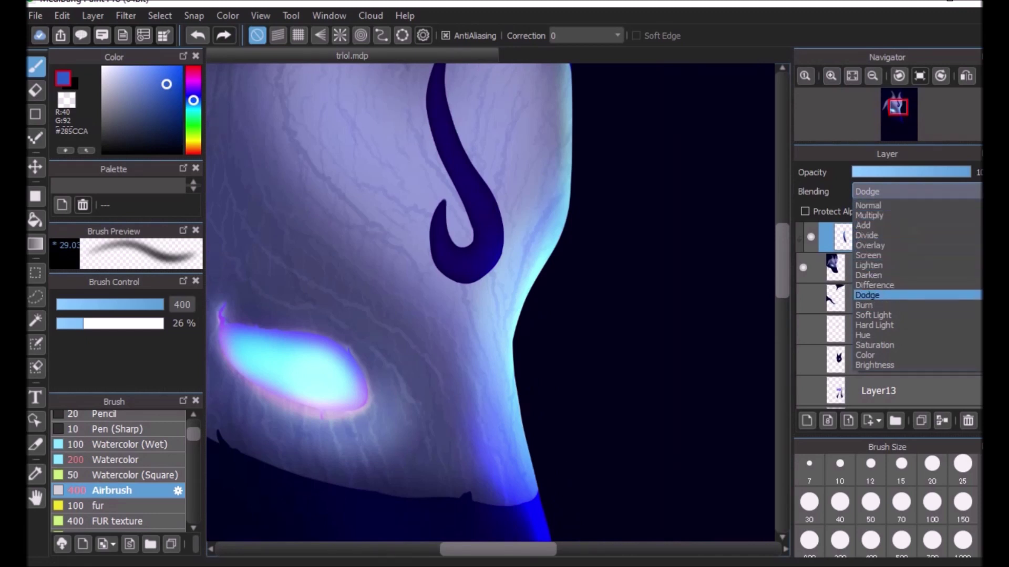
{"action": "left_click", "coordinate": [866, 235]}
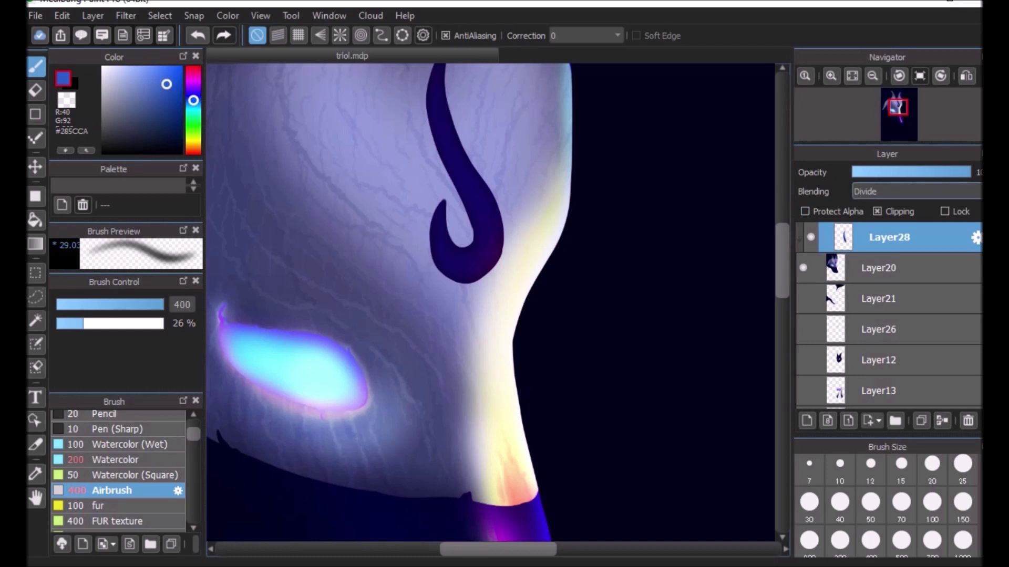
{"action": "scroll", "coordinate": [491, 302], "scroll_direction": "down", "scroll_amount": 5}
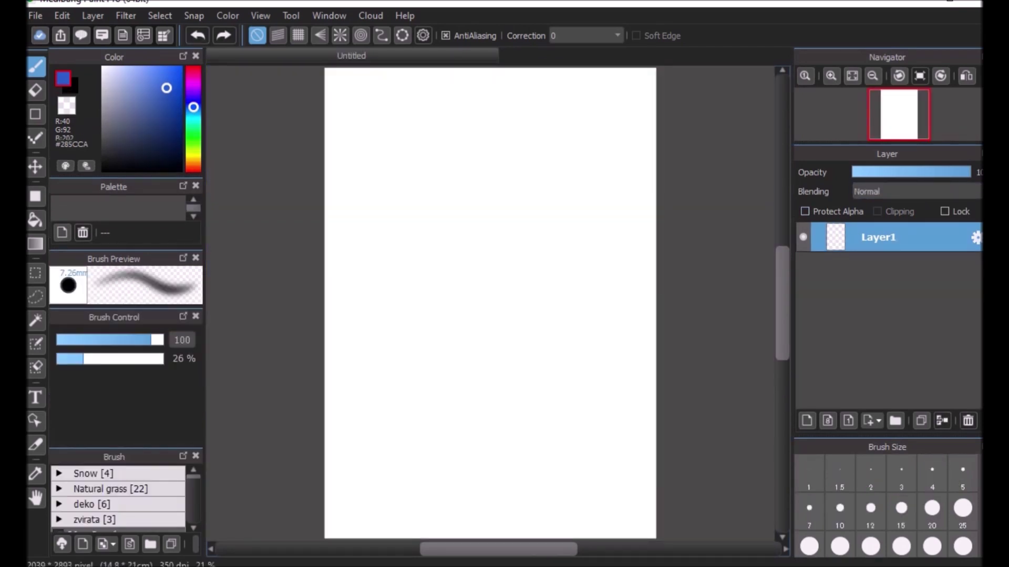
- Set the brush color to black (#000000) for the blank canvas and enlarge the brush list
{"action": "left_click", "coordinate": [182, 170]}
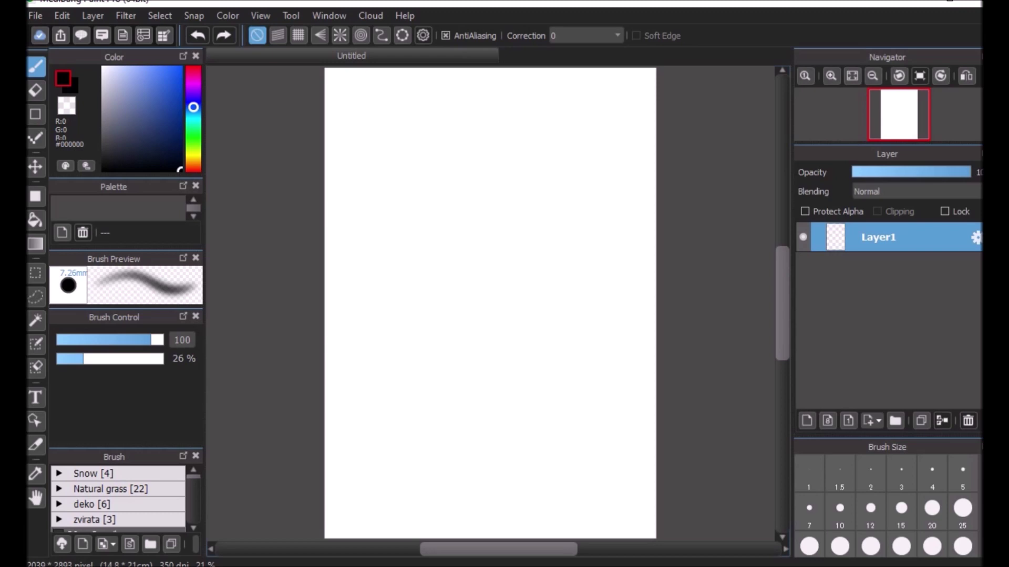
{"action": "mouse_move", "coordinate": [114, 457]}
{"action": "left_mouse_down"}
{"action": "mouse_move", "coordinate": [120, 412]}
{"action": "mouse_move", "coordinate": [114, 559]}
{"action": "left_mouse_up"}
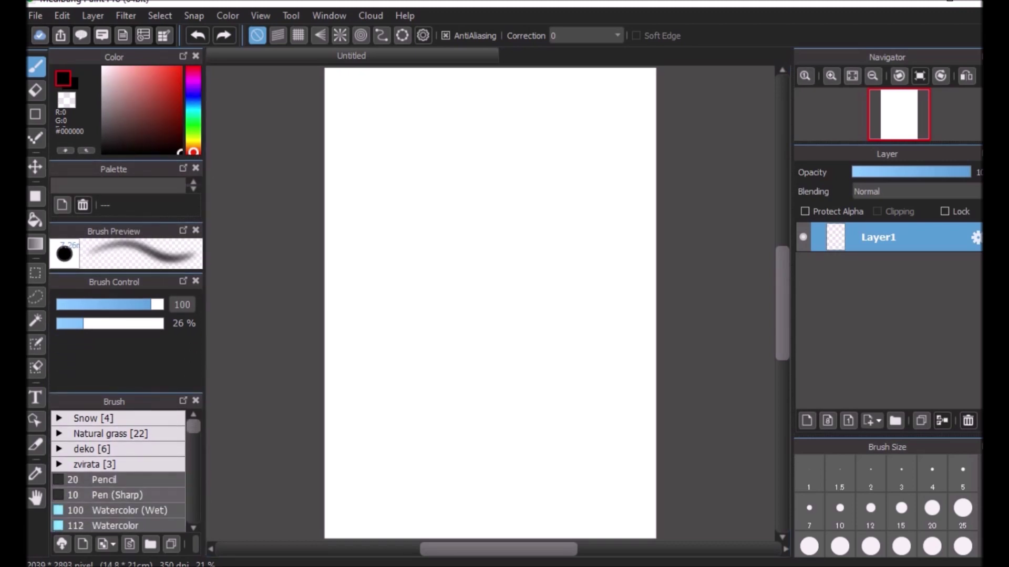
- Select the Watercolor brush, set its size to 15 and set the stroke correction to 38
{"action": "left_click", "coordinate": [117, 526]}
{"action": "left_click", "coordinate": [830, 75]}
{"action": "left_click", "coordinate": [831, 76]}
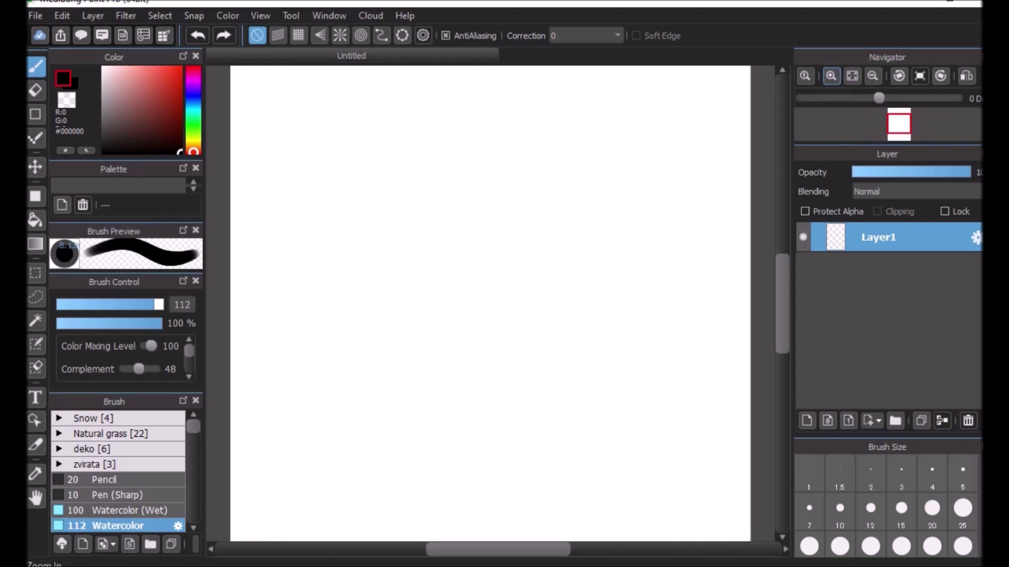
{"action": "left_click", "coordinate": [839, 511]}
{"action": "left_click", "coordinate": [900, 511]}
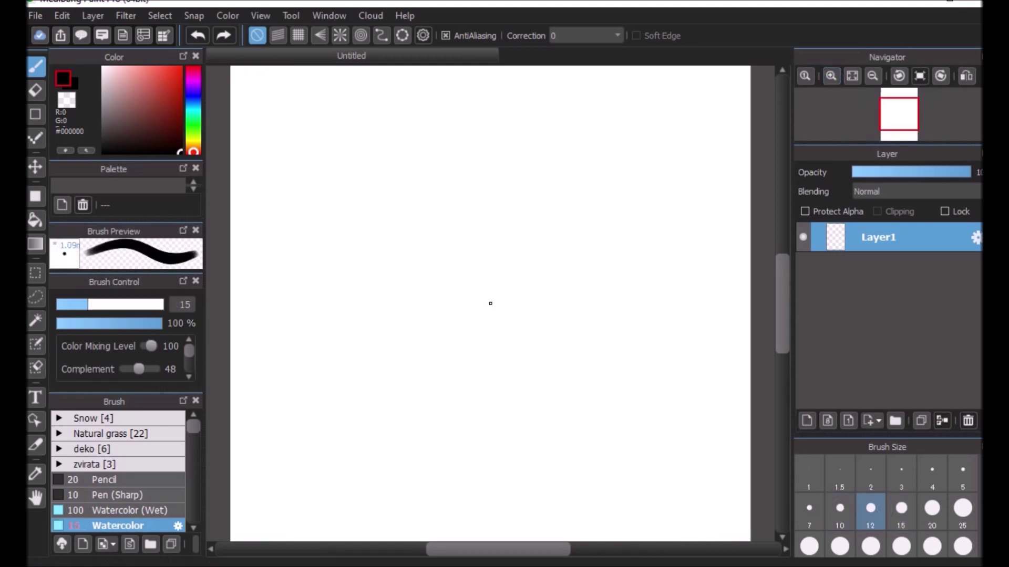
{"action": "left_click", "coordinate": [589, 36]}
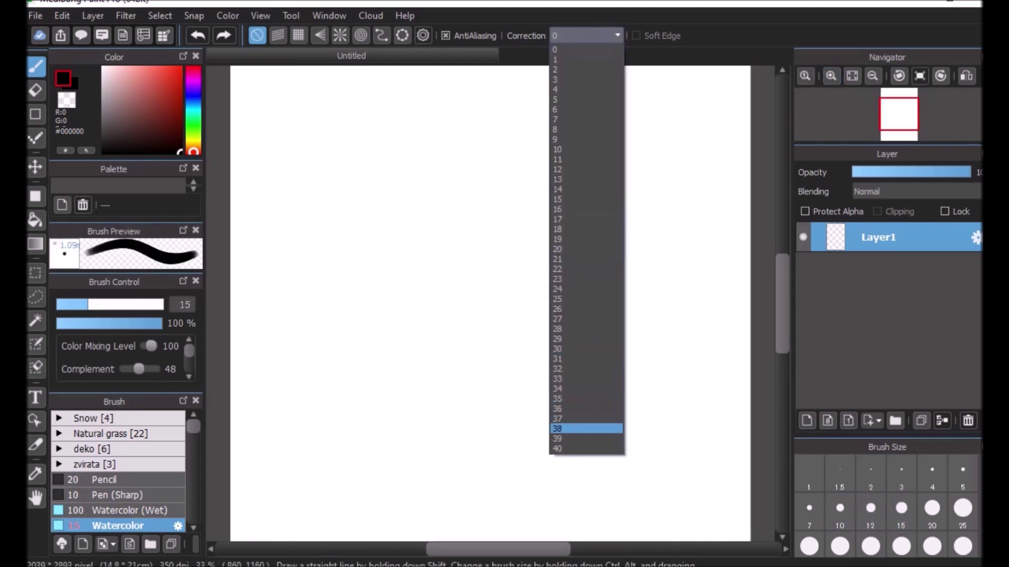
{"action": "left_click", "coordinate": [574, 426]}
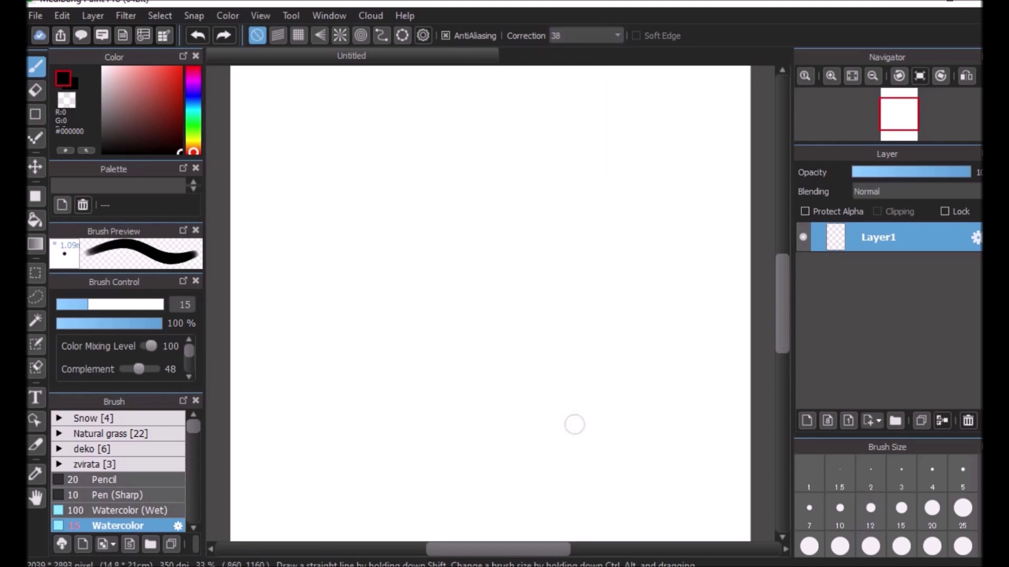
- Draw a curved black line for the creature's forehead and a short curve for the muzzle tip at its lower end
{"action": "left_click_drag", "start_coordinate": [454, 303], "coordinate": [577, 171]}
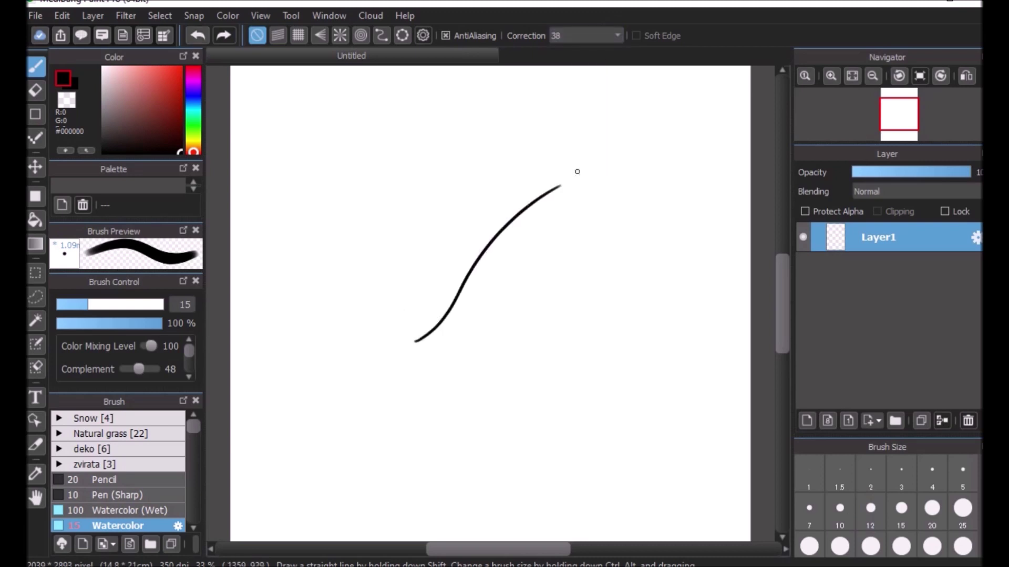
{"action": "left_click", "coordinate": [830, 76]}
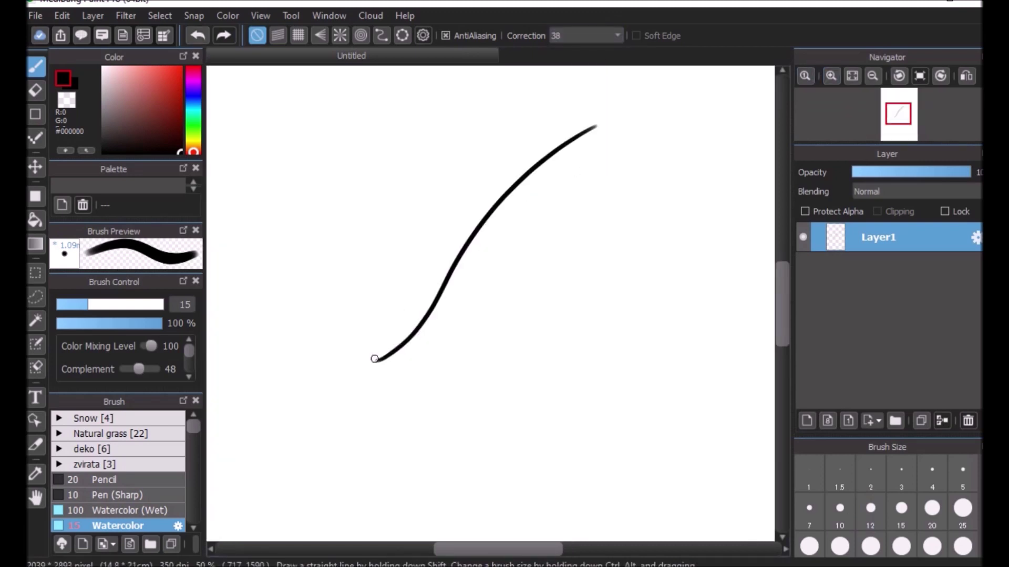
{"action": "left_click", "coordinate": [940, 75]}
{"action": "left_click", "coordinate": [940, 75]}
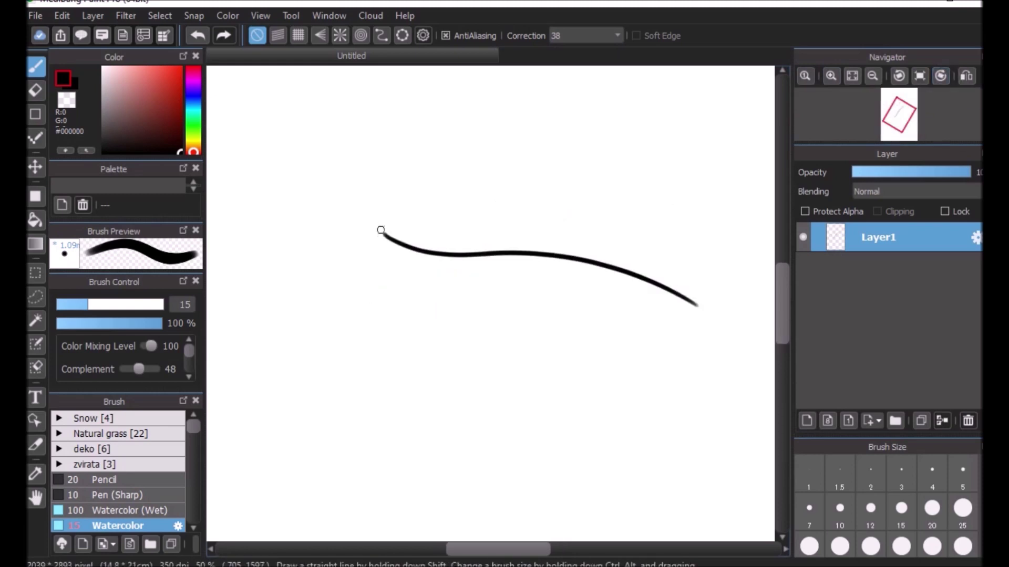
{"action": "key", "text": "ctrl+z"}
{"action": "left_click", "coordinate": [898, 75]}
{"action": "left_click_drag", "start_coordinate": [365, 298], "coordinate": [383, 389]}
{"action": "left_click", "coordinate": [940, 76]}
{"action": "left_click", "coordinate": [940, 76]}
{"action": "left_click", "coordinate": [940, 75]}
{"action": "left_click", "coordinate": [919, 75]}
{"action": "mouse_move", "coordinate": [429, 434]}
{"action": "left_mouse_down"}
{"action": "mouse_move", "coordinate": [686, 403]}
{"action": "mouse_move", "coordinate": [715, 366]}
{"action": "left_mouse_up"}
{"action": "left_click_drag", "start_coordinate": [498, 549], "coordinate": [522, 549]}
{"action": "key", "text": "ctrl+z"}
{"action": "key", "text": "ctrl+z"}
- Draw the muzzle's lower jaw line, the pointed ear and the rounded top of the head
{"action": "mouse_move", "coordinate": [273, 361]}
{"action": "left_mouse_down"}
{"action": "mouse_move", "coordinate": [292, 405]}
{"action": "mouse_move", "coordinate": [506, 357]}
{"action": "left_mouse_up"}
{"action": "mouse_move", "coordinate": [469, 190]}
{"action": "left_mouse_down"}
{"action": "mouse_move", "coordinate": [548, 139]}
{"action": "mouse_move", "coordinate": [523, 242]}
{"action": "left_mouse_up"}
{"action": "left_click_drag", "start_coordinate": [474, 131], "coordinate": [575, 139]}
- Draw the back and front contours of the neck below the head
{"action": "left_click_drag", "start_coordinate": [630, 232], "coordinate": [589, 546]}
{"action": "left_click", "coordinate": [872, 75]}
{"action": "left_click_drag", "start_coordinate": [782, 305], "coordinate": [782, 368]}
{"action": "left_click_drag", "start_coordinate": [466, 266], "coordinate": [499, 421]}
{"action": "left_click", "coordinate": [831, 75]}
{"action": "left_click_drag", "start_coordinate": [782, 382], "coordinate": [782, 286]}
- Add a new layer above the line art, set the brush size to 50 and choose bright blue (#2300FF)
{"action": "left_click", "coordinate": [830, 76]}
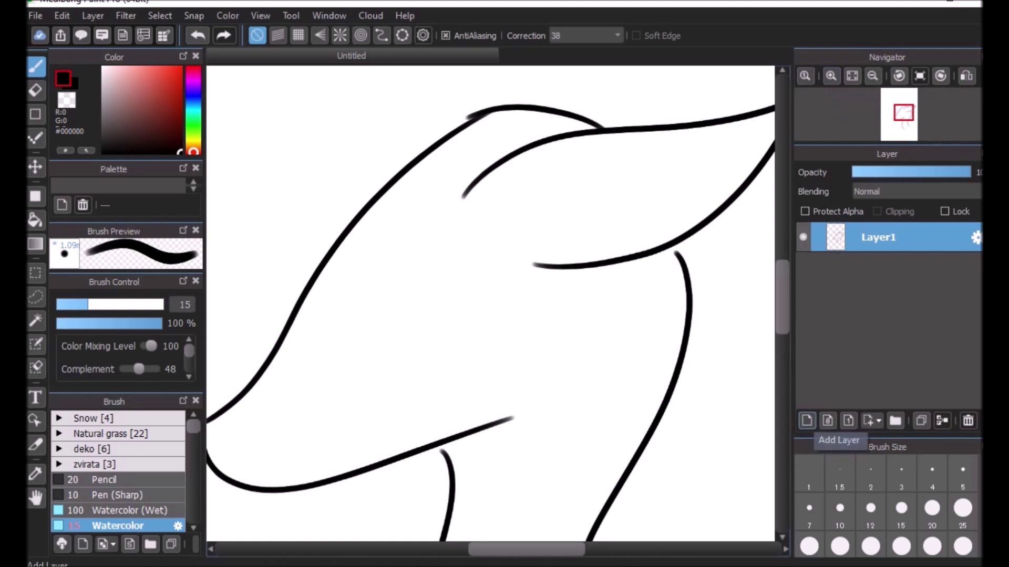
{"action": "left_click", "coordinate": [807, 421]}
{"action": "left_click", "coordinate": [193, 93]}
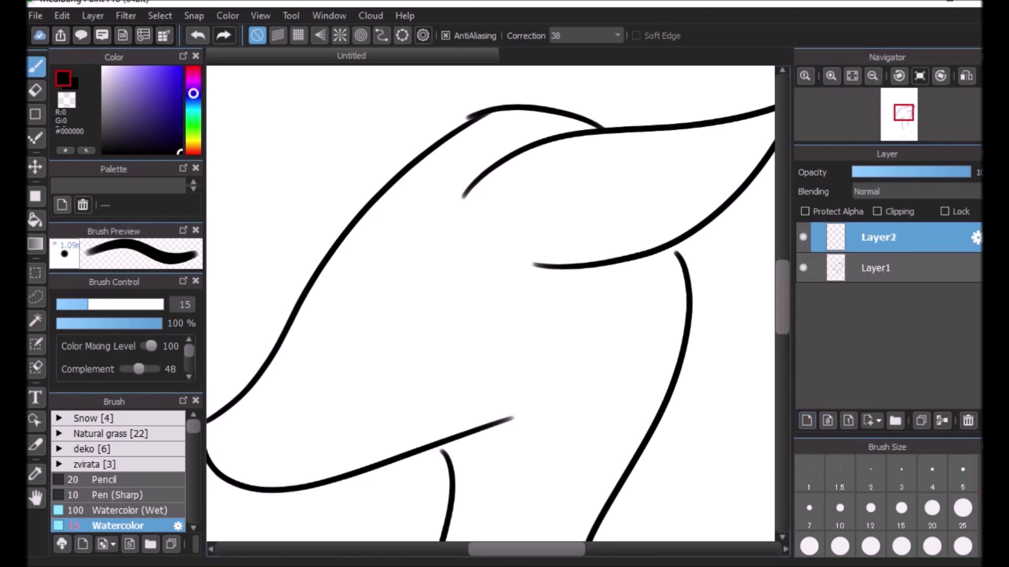
{"action": "left_click", "coordinate": [871, 547]}
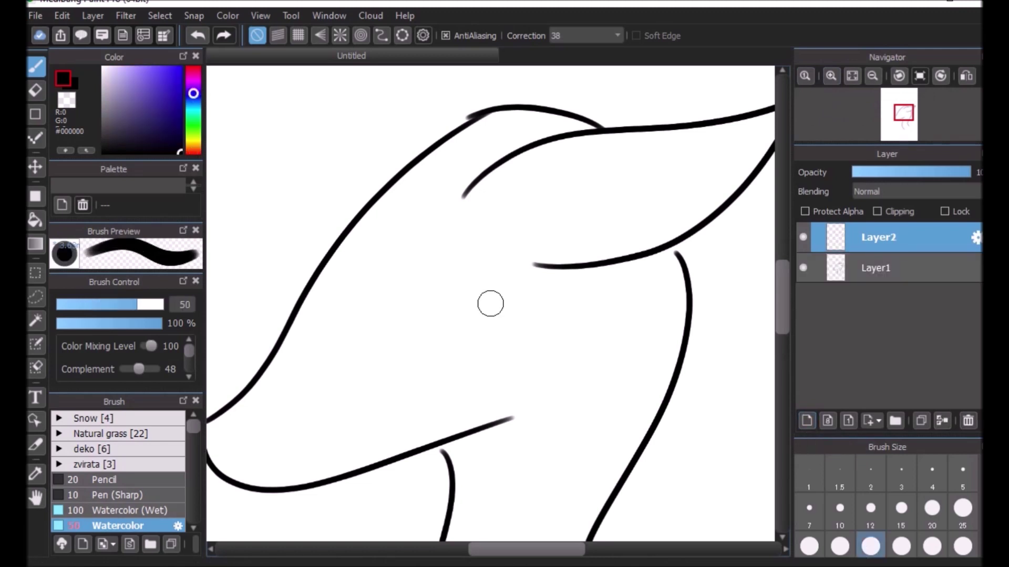
{"action": "mouse_move", "coordinate": [382, 167]}
{"action": "left_mouse_down"}
{"action": "mouse_move", "coordinate": [371, 196]}
{"action": "mouse_move", "coordinate": [448, 167]}
{"action": "mouse_move", "coordinate": [441, 142]}
{"action": "mouse_move", "coordinate": [430, 160]}
{"action": "mouse_move", "coordinate": [532, 108]}
{"action": "left_mouse_up"}
{"action": "left_click", "coordinate": [197, 35]}
{"action": "left_click", "coordinate": [179, 67]}
- Paint trial blue strokes over the forehead line, undo them, and move the new layer below the line art layer
{"action": "mouse_move", "coordinate": [378, 208]}
{"action": "left_mouse_down"}
{"action": "mouse_move", "coordinate": [383, 218]}
{"action": "mouse_move", "coordinate": [504, 104]}
{"action": "mouse_move", "coordinate": [592, 117]}
{"action": "mouse_move", "coordinate": [450, 238]}
{"action": "mouse_move", "coordinate": [412, 254]}
{"action": "mouse_move", "coordinate": [426, 162]}
{"action": "mouse_move", "coordinate": [360, 260]}
{"action": "left_mouse_up"}
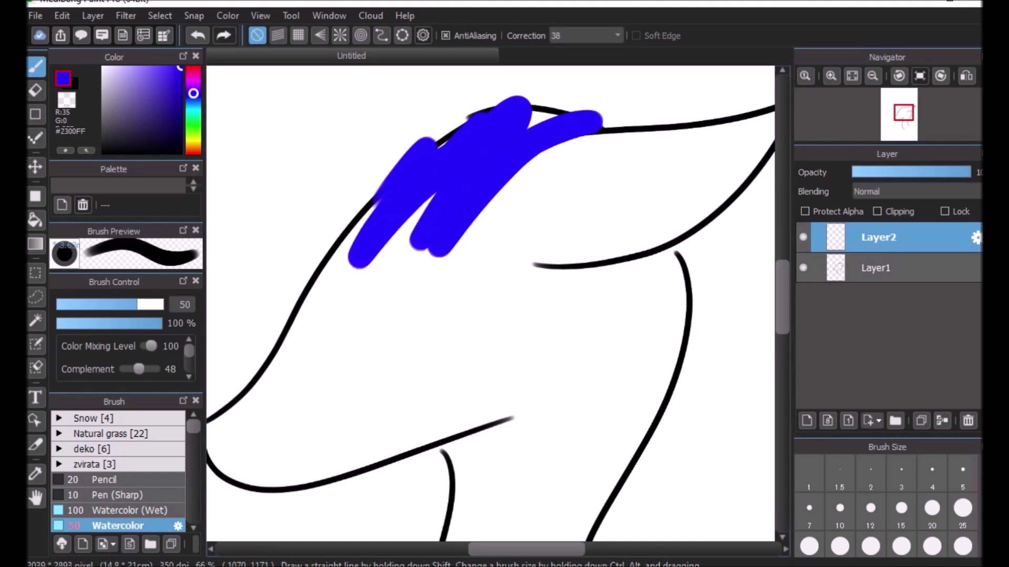
{"action": "left_click", "coordinate": [198, 35]}
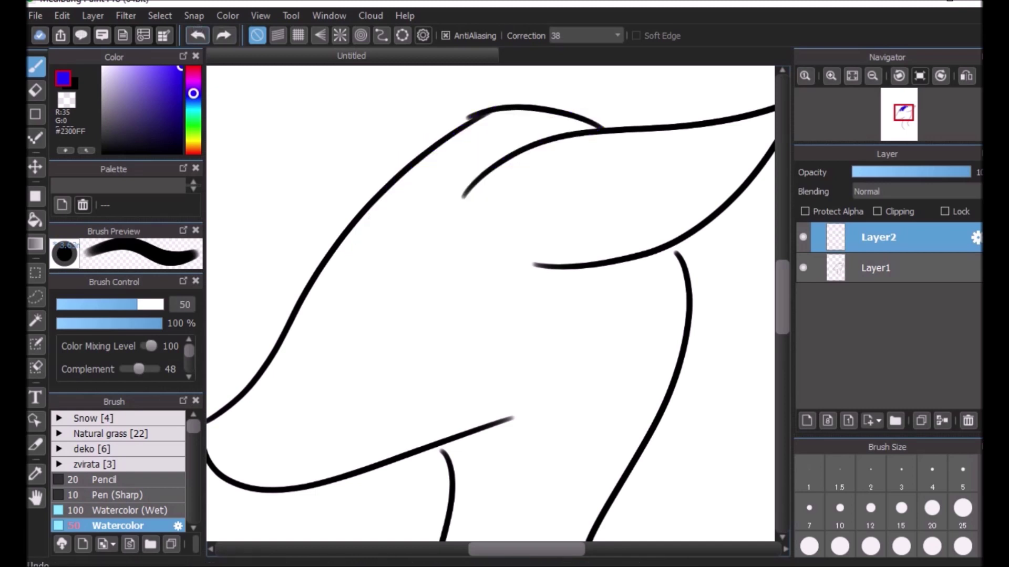
{"action": "left_click_drag", "start_coordinate": [848, 237], "coordinate": [862, 275]}
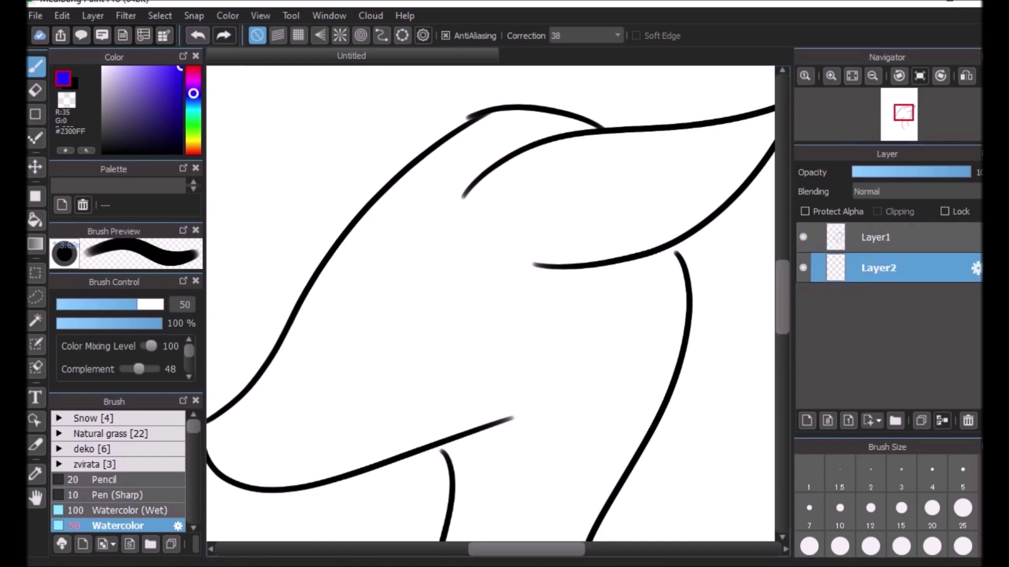
- Paint blue test strokes across the forehead beneath the line art and undo them
{"action": "left_click_drag", "start_coordinate": [326, 311], "coordinate": [339, 286]}
{"action": "mouse_move", "coordinate": [417, 180]}
{"action": "left_mouse_down"}
{"action": "mouse_move", "coordinate": [302, 317]}
{"action": "mouse_move", "coordinate": [337, 264]}
{"action": "mouse_move", "coordinate": [451, 152]}
{"action": "mouse_move", "coordinate": [384, 208]}
{"action": "left_mouse_up"}
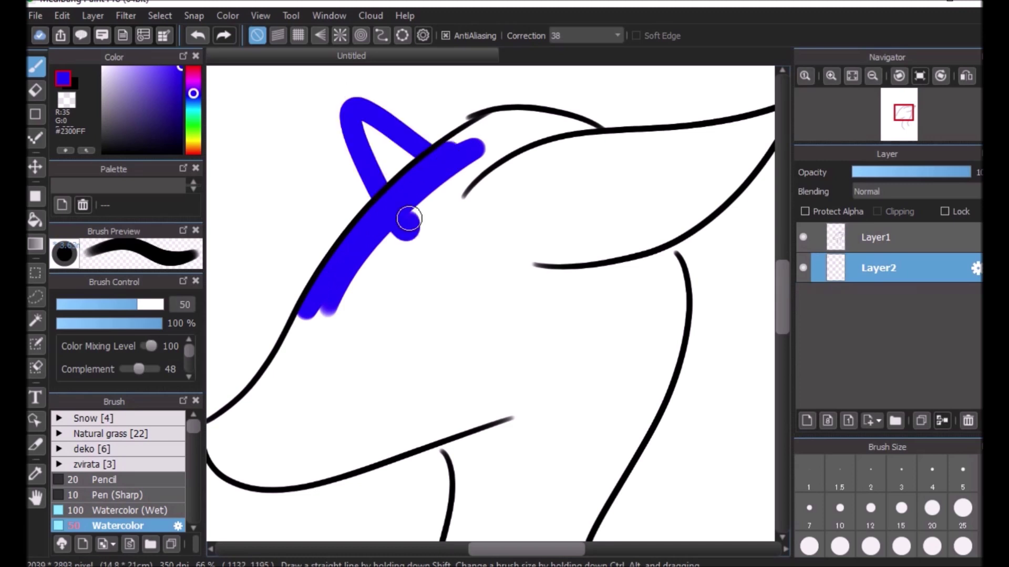
{"action": "key", "text": "ctrl+z"}
{"action": "key", "text": "ctrl+z"}
{"action": "key", "text": "ctrl+z"}
{"action": "key", "text": "ctrl+z"}
- Try filling the face area with blue using the Bucket tool and undo the fill
{"action": "mouse_move", "coordinate": [325, 302]}
{"action": "left_mouse_down"}
{"action": "mouse_move", "coordinate": [353, 244]}
{"action": "mouse_move", "coordinate": [441, 261]}
{"action": "left_mouse_up"}
{"action": "key", "text": "g"}
{"action": "left_click", "coordinate": [403, 327]}
{"action": "key", "text": "b"}
{"action": "key", "text": "ctrl+z"}
- Paint the inside of the head and muzzle solid blue, enlarging the Watercolor brush to size 70
{"action": "mouse_move", "coordinate": [403, 326]}
{"action": "left_mouse_down"}
{"action": "mouse_move", "coordinate": [404, 204]}
{"action": "mouse_move", "coordinate": [464, 208]}
{"action": "left_mouse_up"}
{"action": "mouse_move", "coordinate": [380, 187]}
{"action": "left_mouse_down"}
{"action": "mouse_move", "coordinate": [276, 331]}
{"action": "mouse_move", "coordinate": [389, 238]}
{"action": "mouse_move", "coordinate": [473, 243]}
{"action": "mouse_move", "coordinate": [529, 401]}
{"action": "left_mouse_up"}
{"action": "mouse_move", "coordinate": [589, 195]}
{"action": "left_mouse_down"}
{"action": "mouse_move", "coordinate": [671, 172]}
{"action": "mouse_move", "coordinate": [547, 199]}
{"action": "mouse_move", "coordinate": [459, 269]}
{"action": "mouse_move", "coordinate": [506, 432]}
{"action": "mouse_move", "coordinate": [552, 216]}
{"action": "left_mouse_up"}
{"action": "key", "text": "e"}
{"action": "key", "text": "b"}
{"action": "key", "text": "]"}
{"action": "left_click_drag", "start_coordinate": [552, 368], "coordinate": [540, 210]}
{"action": "left_click_drag", "start_coordinate": [642, 180], "coordinate": [608, 320]}
{"action": "left_click_drag", "start_coordinate": [505, 337], "coordinate": [450, 462]}
{"action": "left_click_drag", "start_coordinate": [531, 254], "coordinate": [497, 466]}
{"action": "left_click_drag", "start_coordinate": [657, 210], "coordinate": [520, 493]}
- Paint the neck solid blue down to the lower ends of its contour lines
{"action": "left_click_drag", "start_coordinate": [782, 313], "coordinate": [782, 348]}
{"action": "left_click_drag", "start_coordinate": [463, 315], "coordinate": [481, 488]}
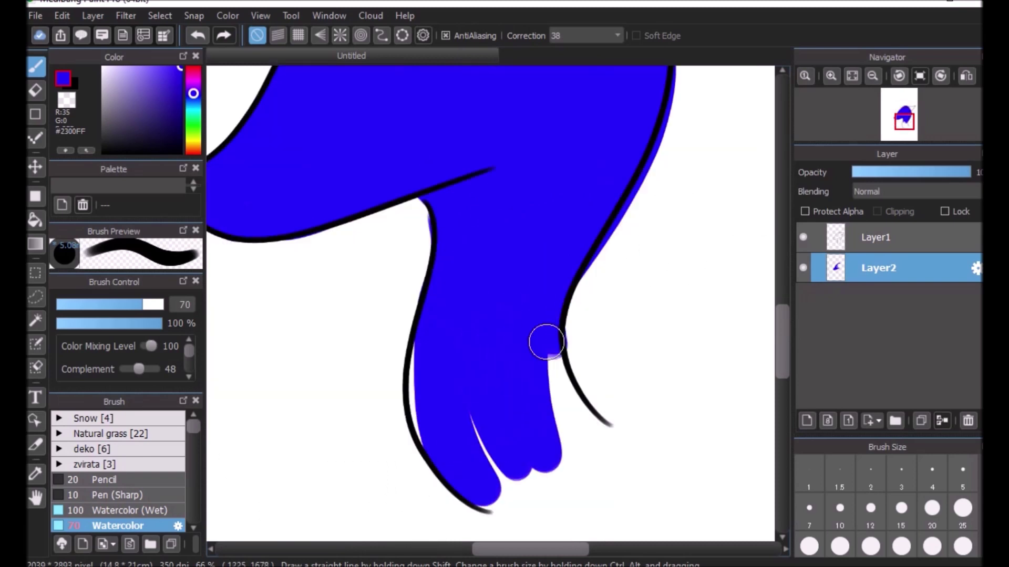
{"action": "left_click_drag", "start_coordinate": [539, 268], "coordinate": [597, 445]}
- Paint the pointed ear solid blue out to its tip
{"action": "left_click_drag", "start_coordinate": [782, 348], "coordinate": [782, 303]}
{"action": "scroll", "coordinate": [766, 248], "scroll_direction": "up", "scroll_amount": 3}
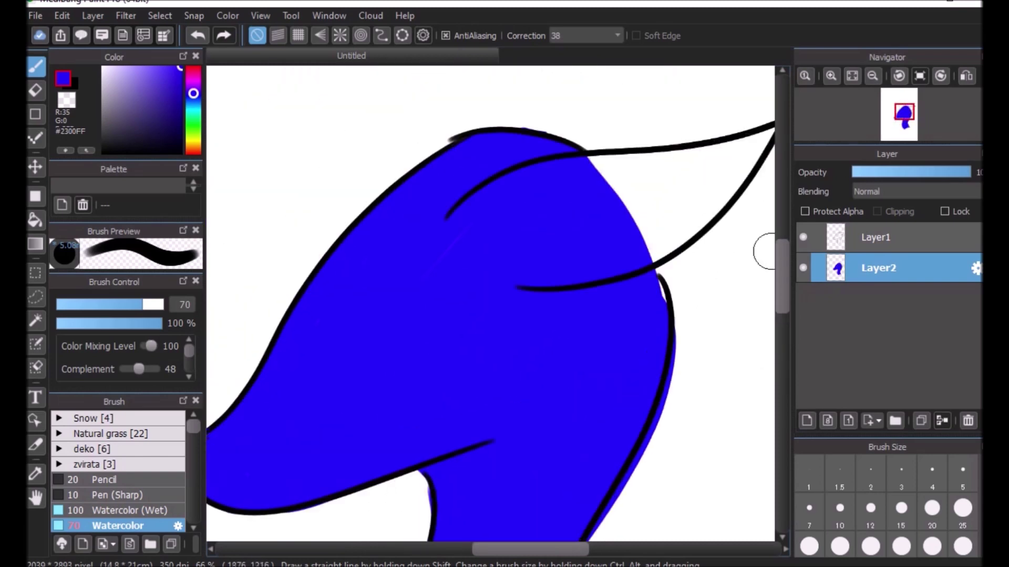
{"action": "mouse_move", "coordinate": [554, 175]}
{"action": "left_mouse_down"}
{"action": "mouse_move", "coordinate": [763, 135]}
{"action": "mouse_move", "coordinate": [664, 242]}
{"action": "mouse_move", "coordinate": [684, 221]}
{"action": "mouse_move", "coordinate": [639, 217]}
{"action": "mouse_move", "coordinate": [702, 184]}
{"action": "mouse_move", "coordinate": [578, 194]}
{"action": "mouse_move", "coordinate": [579, 176]}
{"action": "mouse_move", "coordinate": [564, 169]}
{"action": "mouse_move", "coordinate": [689, 165]}
{"action": "mouse_move", "coordinate": [643, 215]}
{"action": "mouse_move", "coordinate": [699, 204]}
{"action": "left_mouse_up"}
{"action": "left_click_drag", "start_coordinate": [498, 549], "coordinate": [533, 549]}
{"action": "left_click", "coordinate": [617, 231]}
{"action": "scroll", "coordinate": [755, 282], "scroll_direction": "left", "scroll_amount": 5}
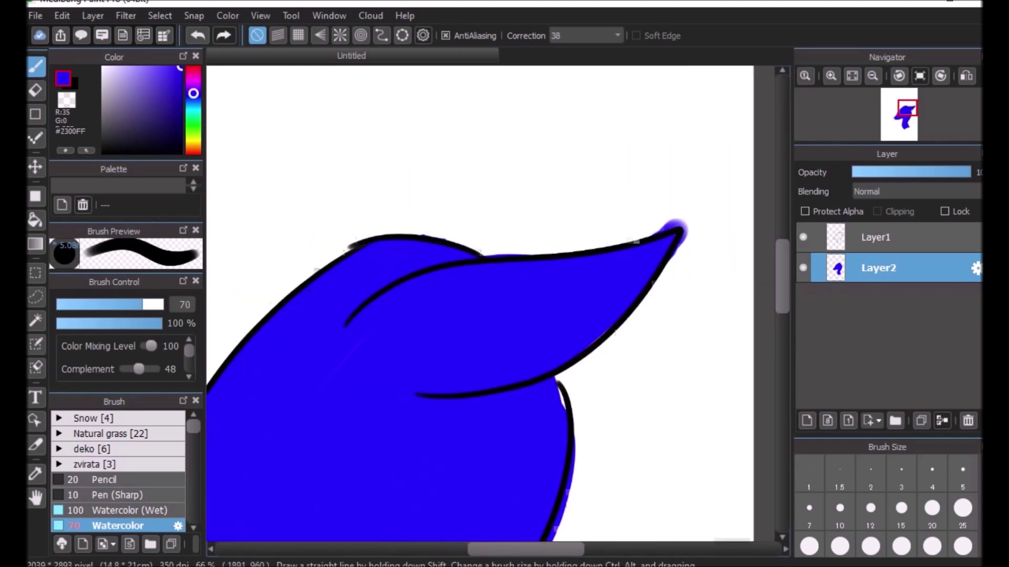
{"action": "scroll", "coordinate": [735, 294], "scroll_direction": "down", "scroll_amount": 2}
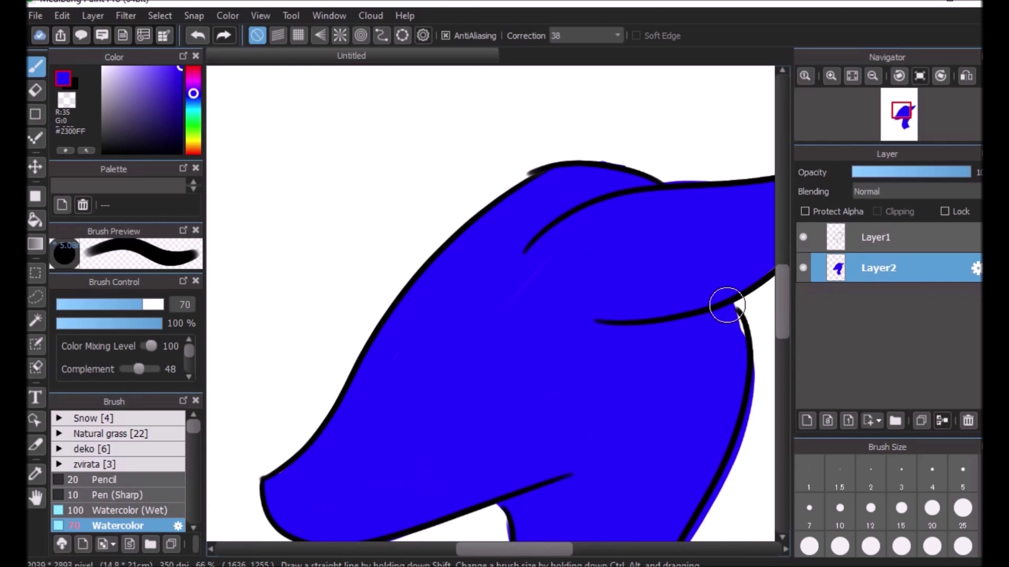
- Hide and show the line art layer and the blue color layer one at a time to compare them
{"action": "left_click", "coordinate": [802, 237]}
{"action": "left_click", "coordinate": [803, 237]}
{"action": "left_click", "coordinate": [803, 268]}
{"action": "left_click", "coordinate": [803, 268]}
{"action": "scroll", "coordinate": [489, 304], "scroll_direction": "down", "scroll_amount": 3}
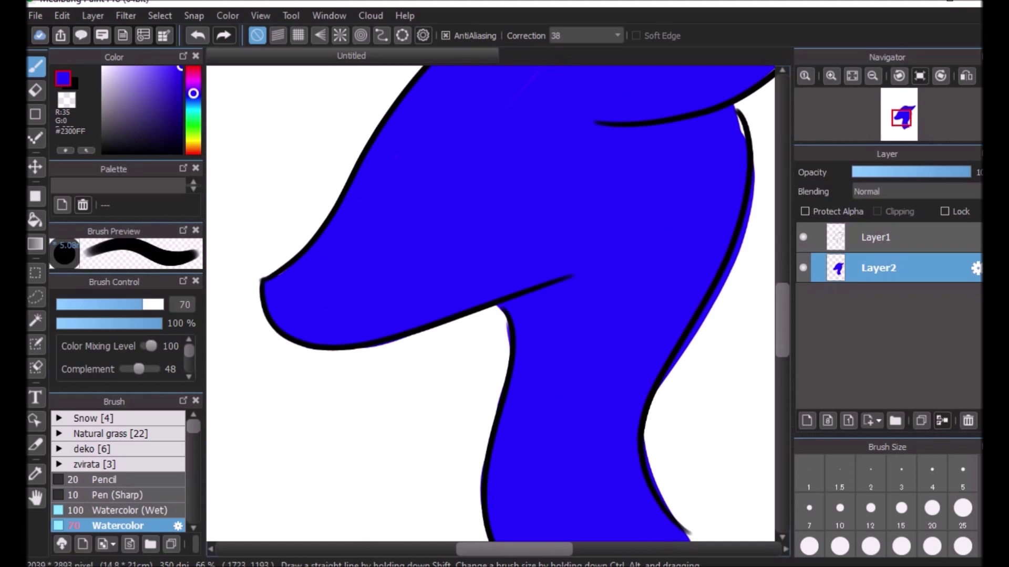
- On the line art layer, draw an oval eye with an iris and filled pupil using a size 10 black brush
{"action": "left_click", "coordinate": [889, 230]}
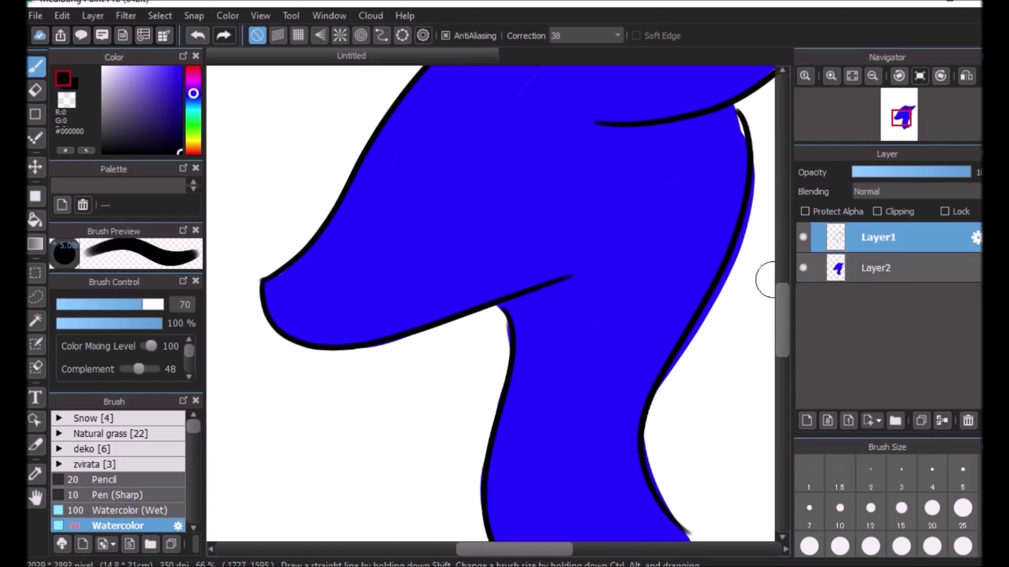
{"action": "scroll", "coordinate": [766, 275], "scroll_direction": "up", "scroll_amount": 2}
{"action": "left_click_drag", "start_coordinate": [435, 318], "coordinate": [493, 309]}
{"action": "key", "text": "ctrl+z"}
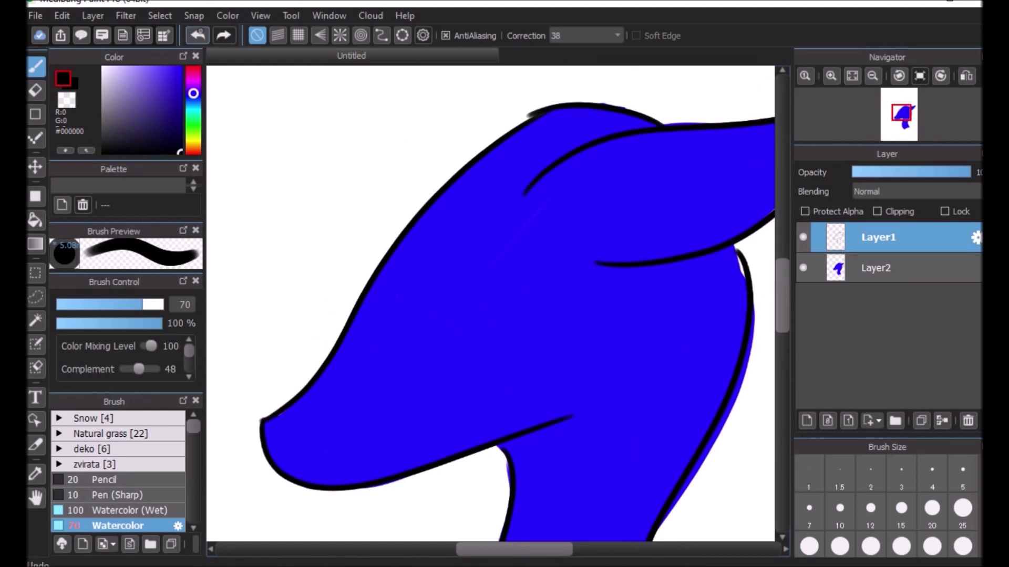
{"action": "left_click", "coordinate": [840, 512]}
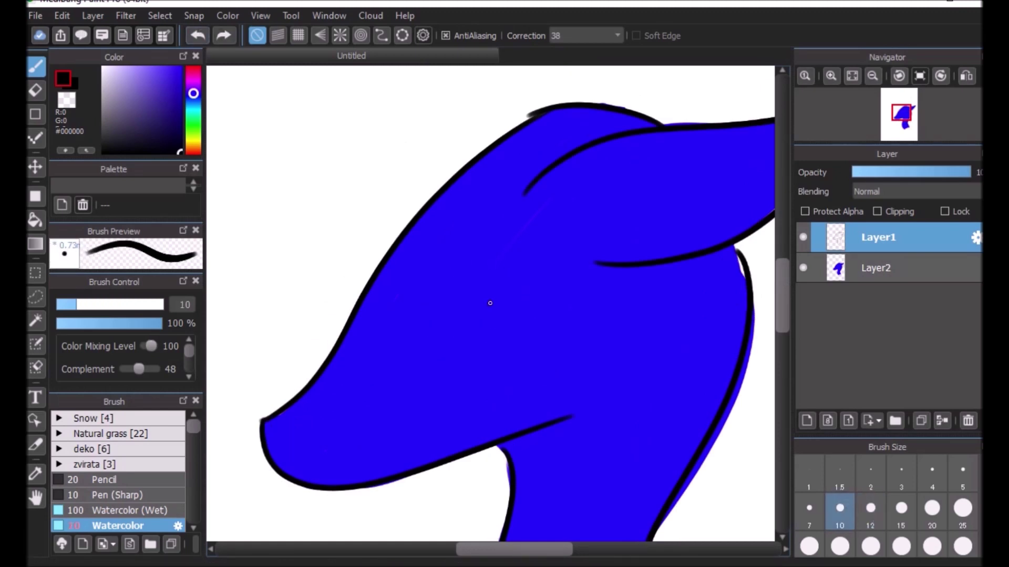
{"action": "left_click", "coordinate": [831, 75]}
{"action": "mouse_move", "coordinate": [432, 292]}
{"action": "left_mouse_down"}
{"action": "mouse_move", "coordinate": [444, 260]}
{"action": "mouse_move", "coordinate": [464, 322]}
{"action": "mouse_move", "coordinate": [420, 320]}
{"action": "left_mouse_up"}
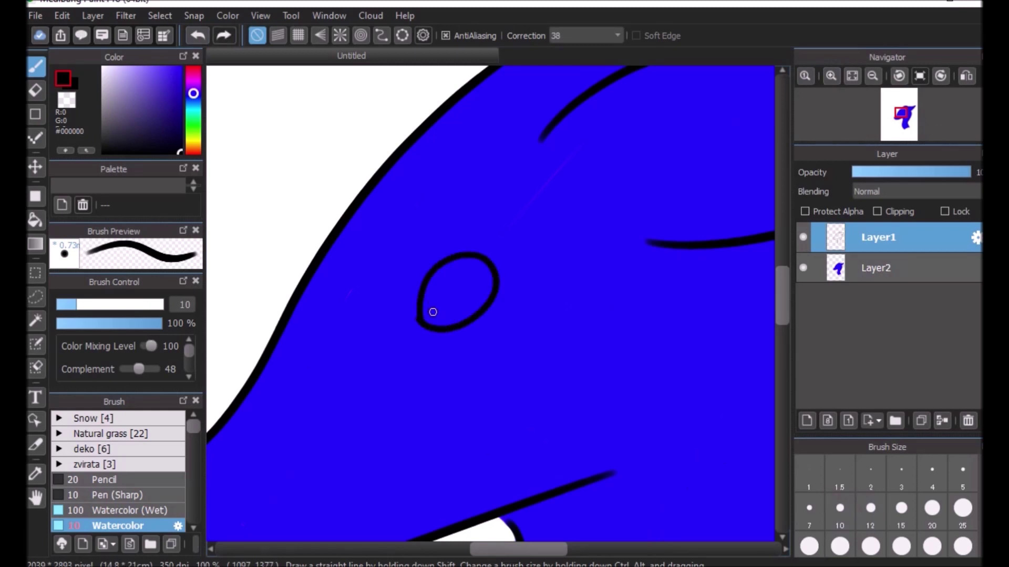
{"action": "mouse_move", "coordinate": [449, 279]}
{"action": "left_mouse_down"}
{"action": "mouse_move", "coordinate": [463, 315]}
{"action": "mouse_move", "coordinate": [442, 328]}
{"action": "left_mouse_up"}
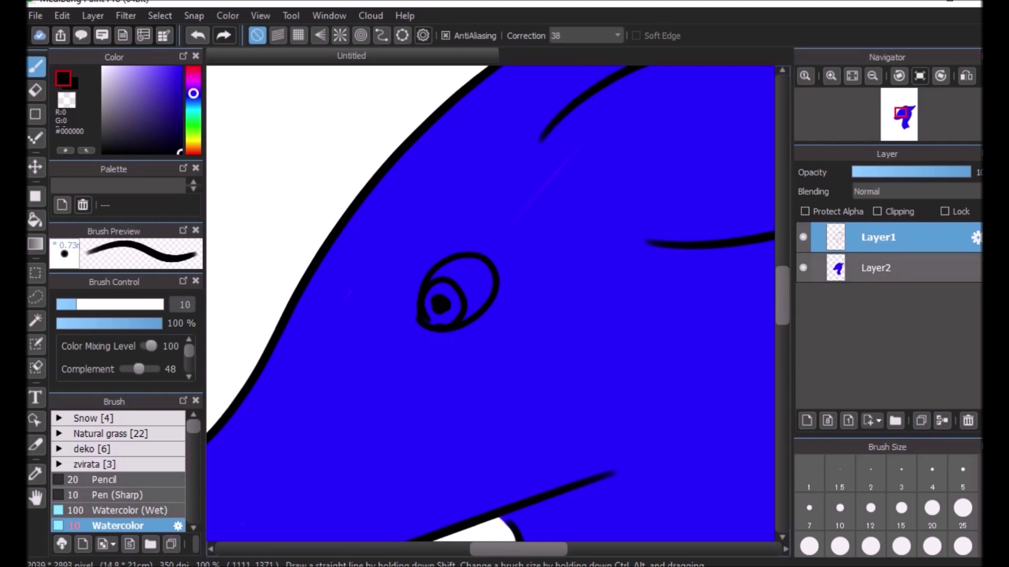
- Add a new layer directly above the blue color layer and turn on clipping for it
{"action": "left_click", "coordinate": [850, 268]}
{"action": "left_click", "coordinate": [851, 76]}
{"action": "left_click", "coordinate": [830, 75]}
{"action": "left_click", "coordinate": [831, 76]}
{"action": "left_click", "coordinate": [830, 75]}
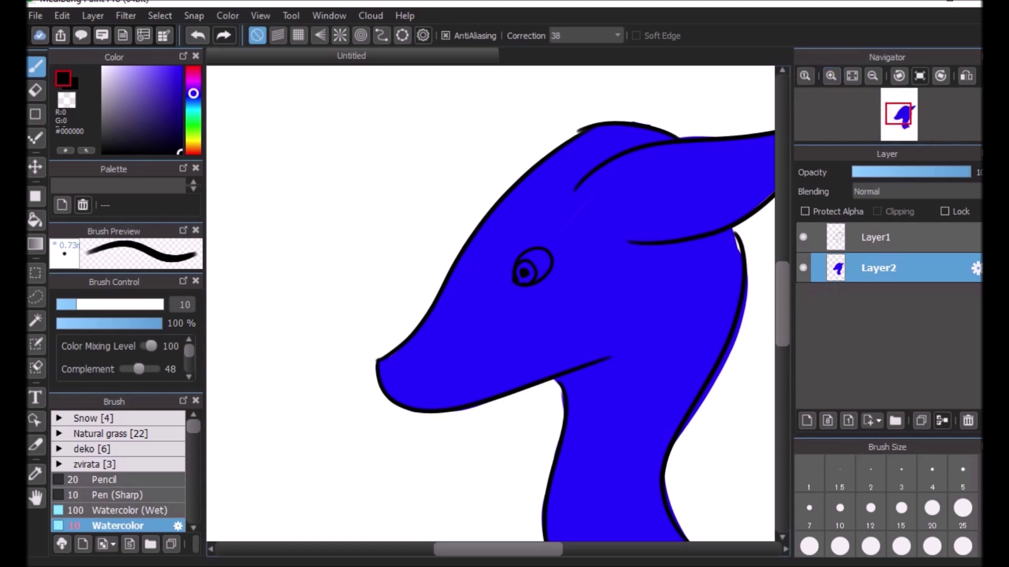
{"action": "left_click", "coordinate": [807, 420]}
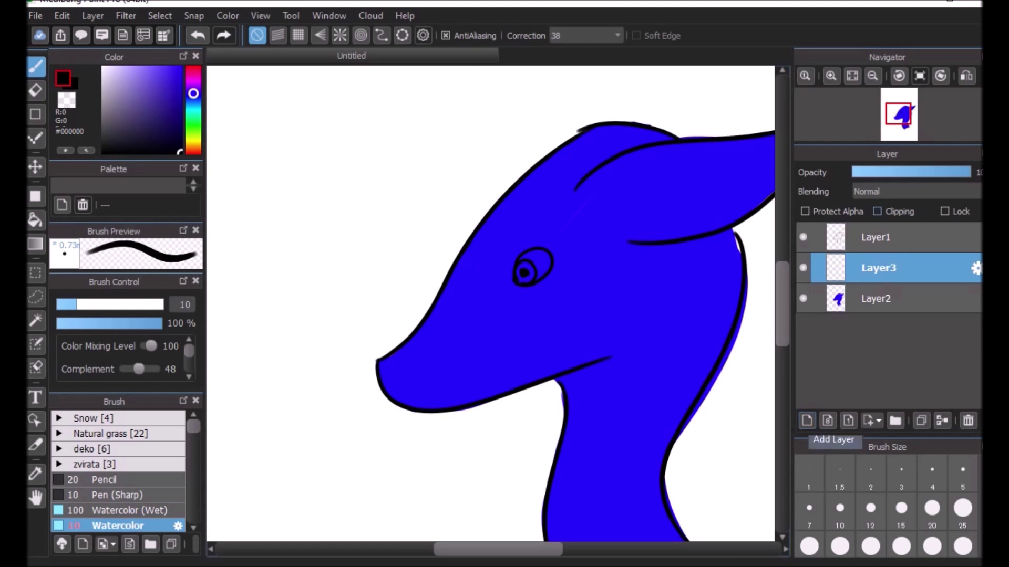
{"action": "left_click", "coordinate": [894, 211]}
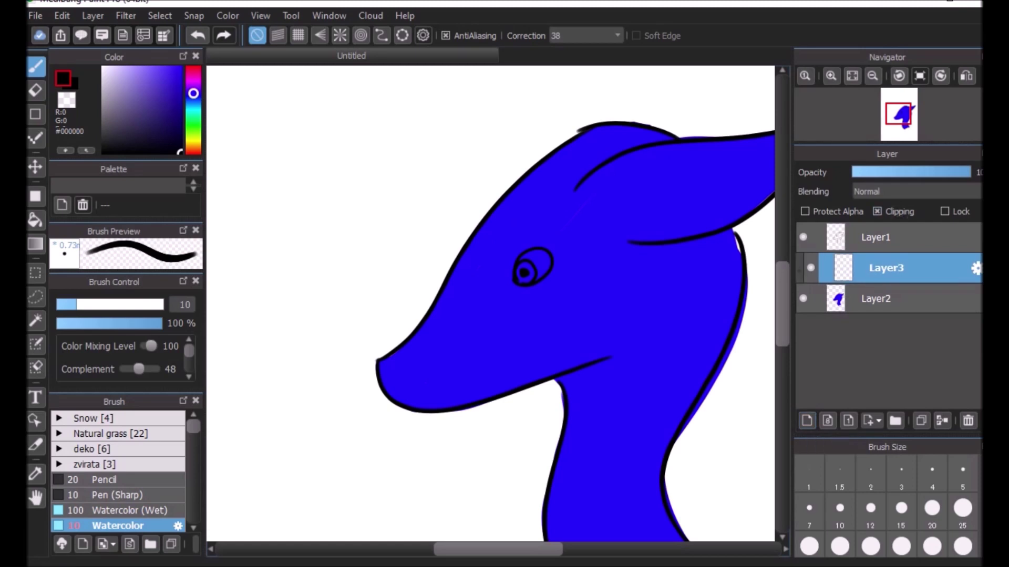
- Look through the blending modes available for the clipped layer
{"action": "left_click_drag", "start_coordinate": [497, 549], "coordinate": [516, 549]}
{"action": "left_click", "coordinate": [900, 192]}
{"action": "left_click", "coordinate": [900, 192]}
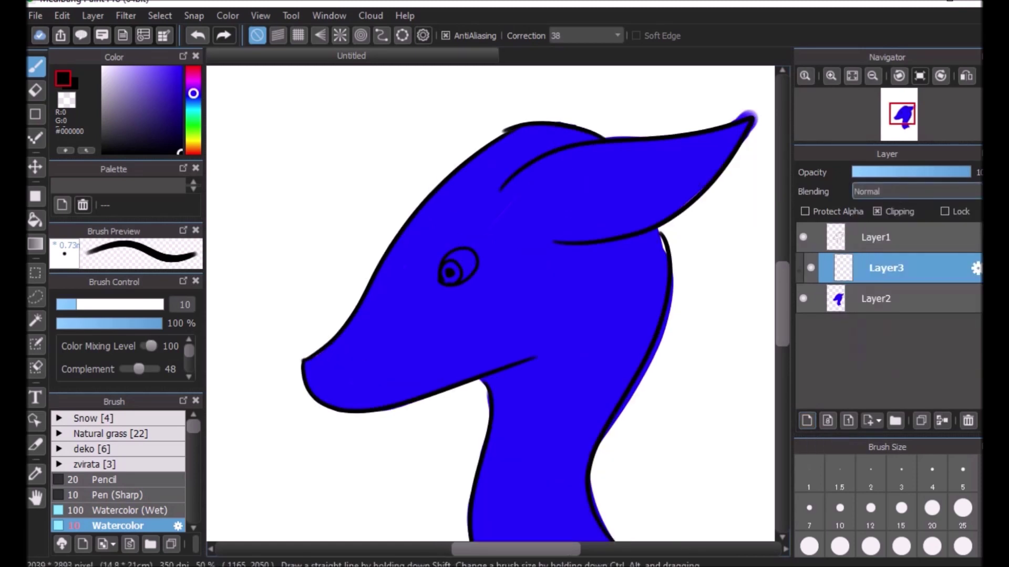
{"action": "left_click", "coordinate": [888, 191]}
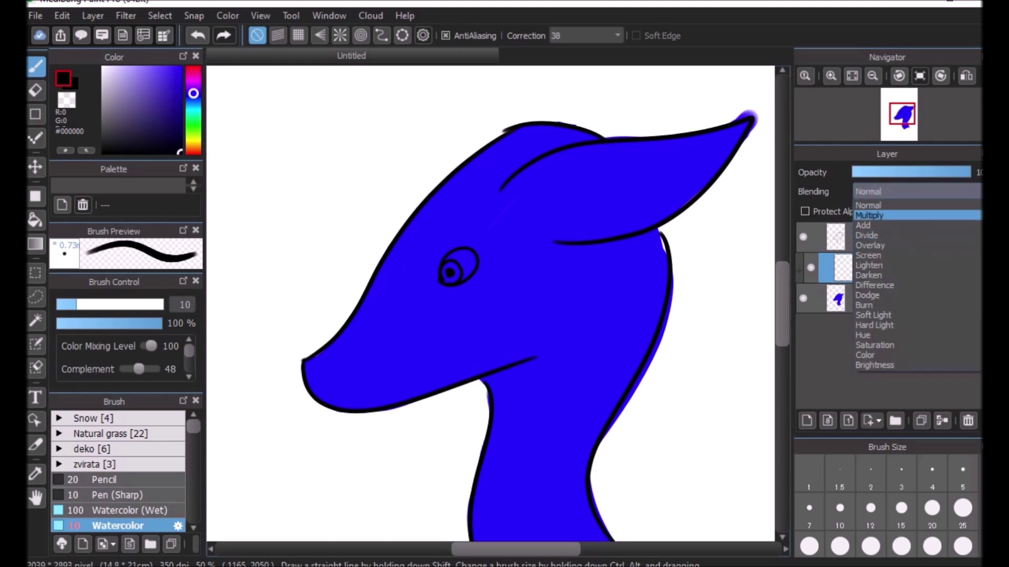
{"action": "left_click", "coordinate": [888, 191]}
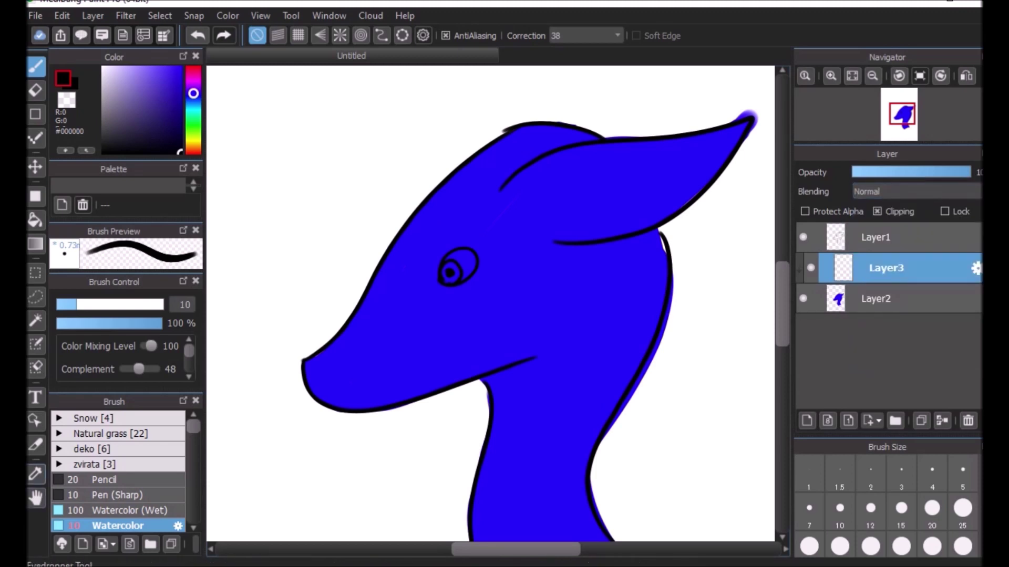
- Sample the head's blue with the Eyedropper and darken it to #140286
{"action": "left_click", "coordinate": [35, 473]}
{"action": "left_click", "coordinate": [525, 294]}
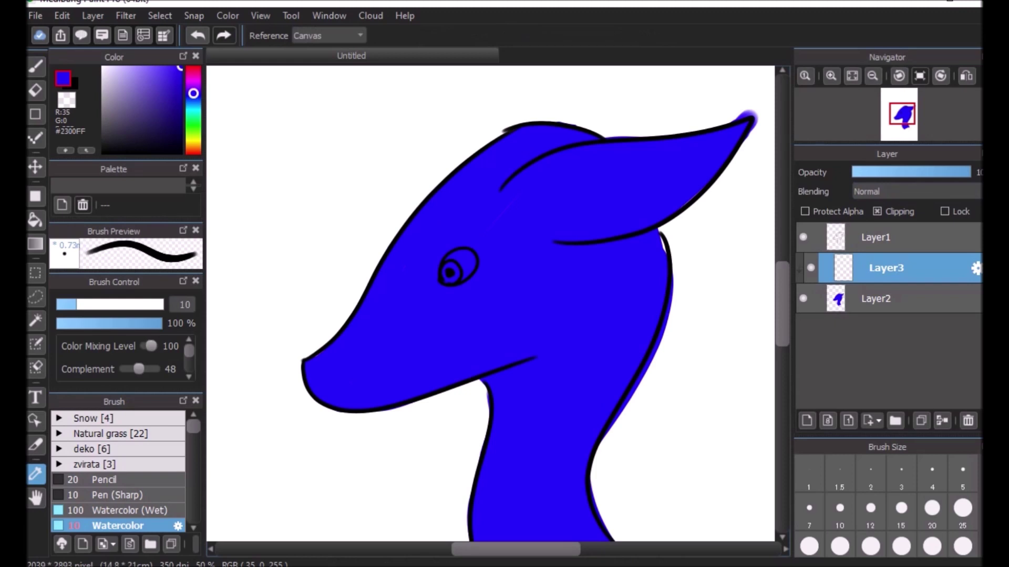
{"action": "left_click", "coordinate": [179, 108]}
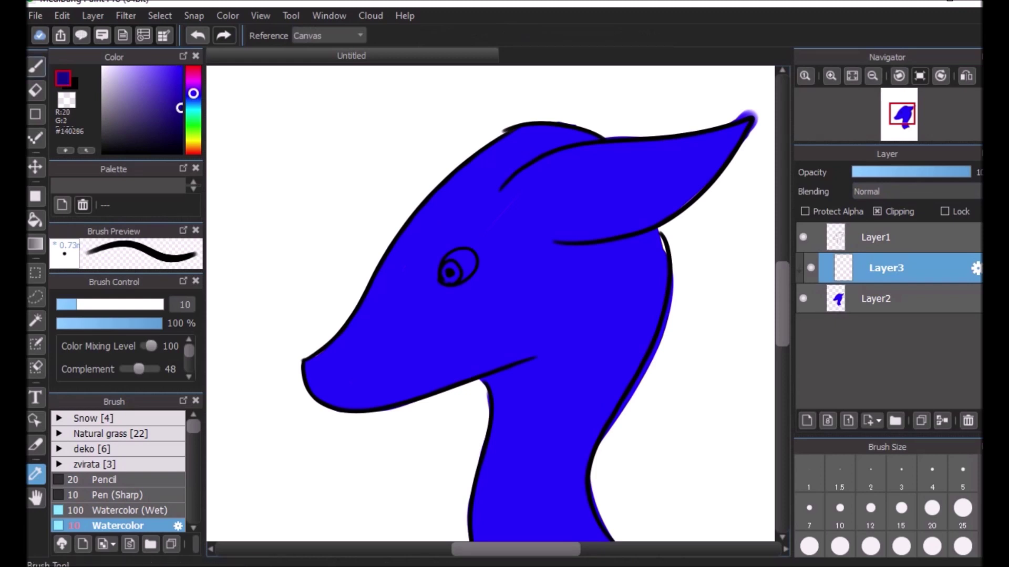
- Switch to the Airbrush and set its opacity to 36%
{"action": "key", "text": "b"}
{"action": "scroll", "coordinate": [100, 525], "scroll_direction": "down", "scroll_amount": 2}
{"action": "scroll", "coordinate": [100, 526], "scroll_direction": "up", "scroll_amount": 1}
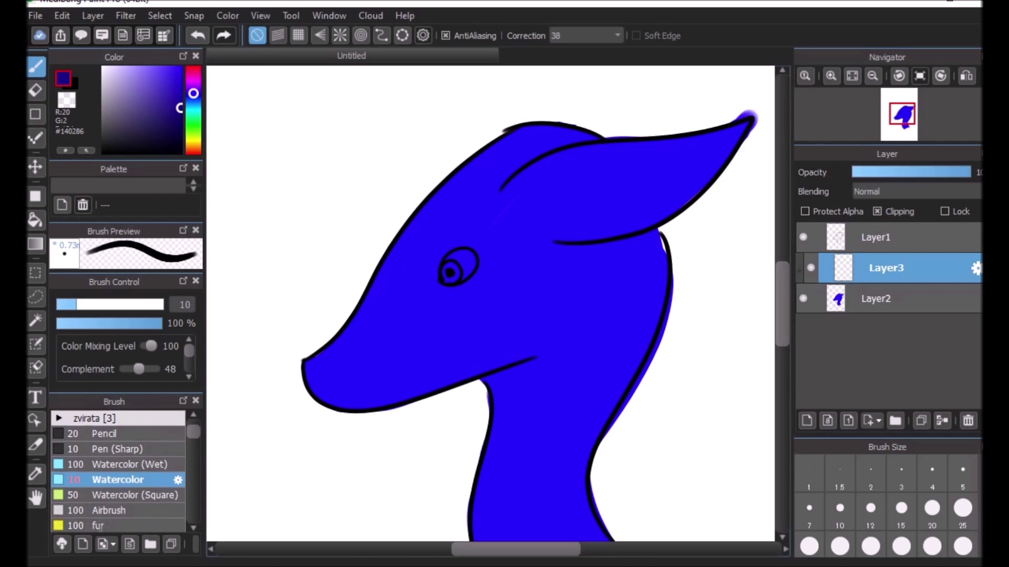
{"action": "scroll", "coordinate": [99, 526], "scroll_direction": "down", "scroll_amount": 2}
{"action": "left_click", "coordinate": [131, 478]}
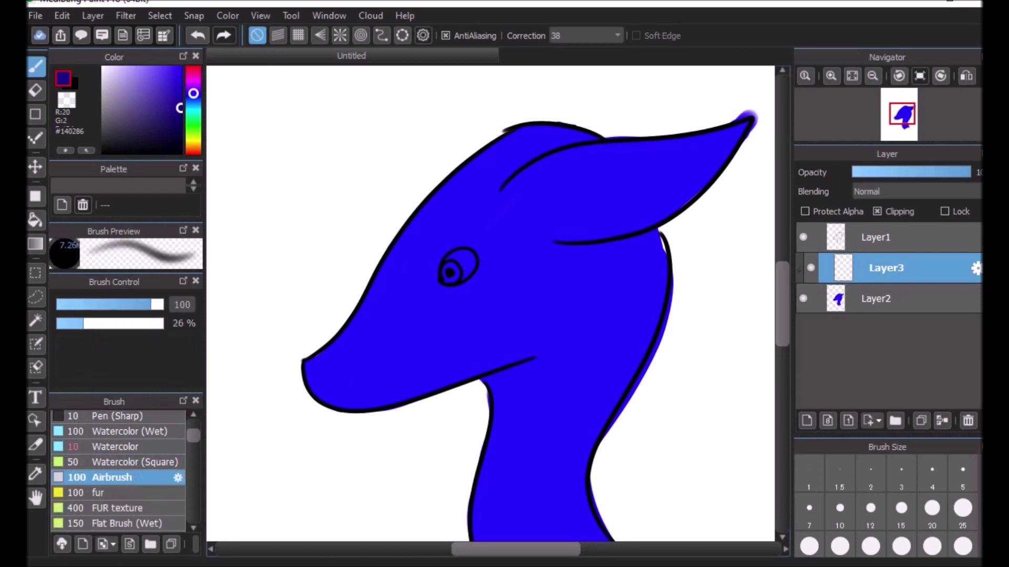
{"action": "left_click_drag", "start_coordinate": [96, 323], "coordinate": [95, 323]}
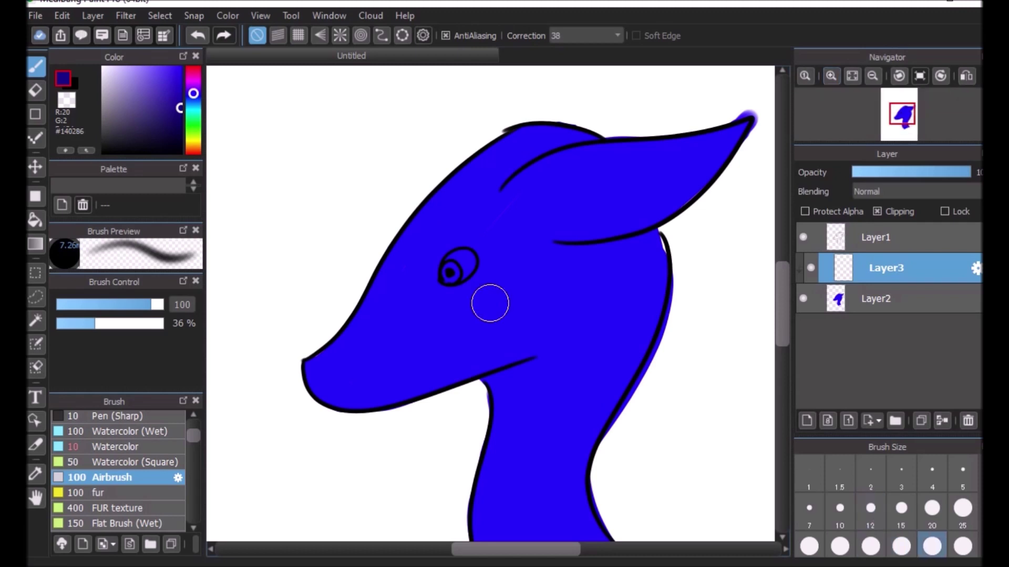
- Set the Airbrush size to 200 and the stroke correction to 0
{"action": "key", "text": "bracketleft"}
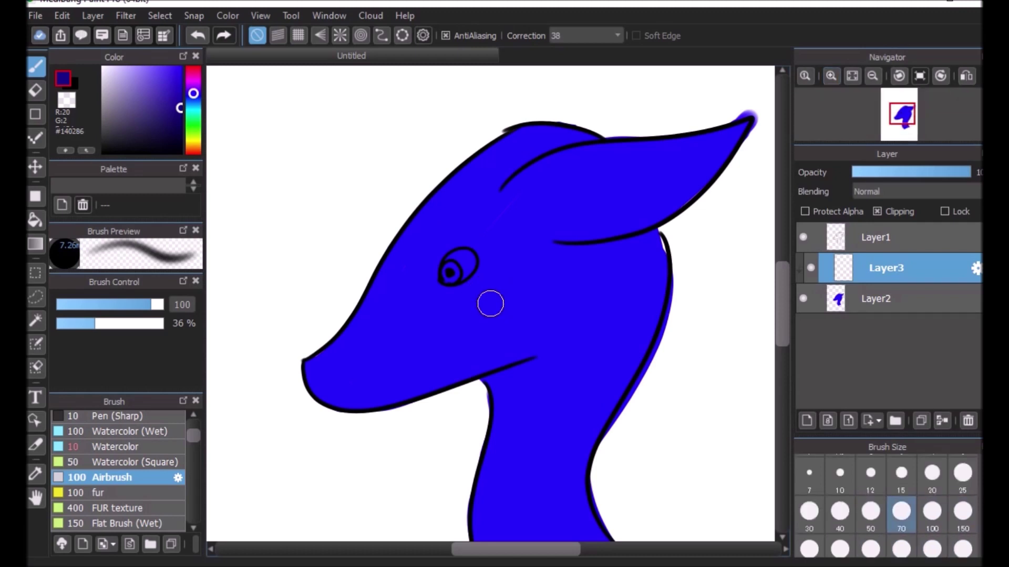
{"action": "key", "text": "bracketright"}
{"action": "key", "text": "bracketright"}
{"action": "key", "text": "bracketright"}
{"action": "key", "text": "bracketright"}
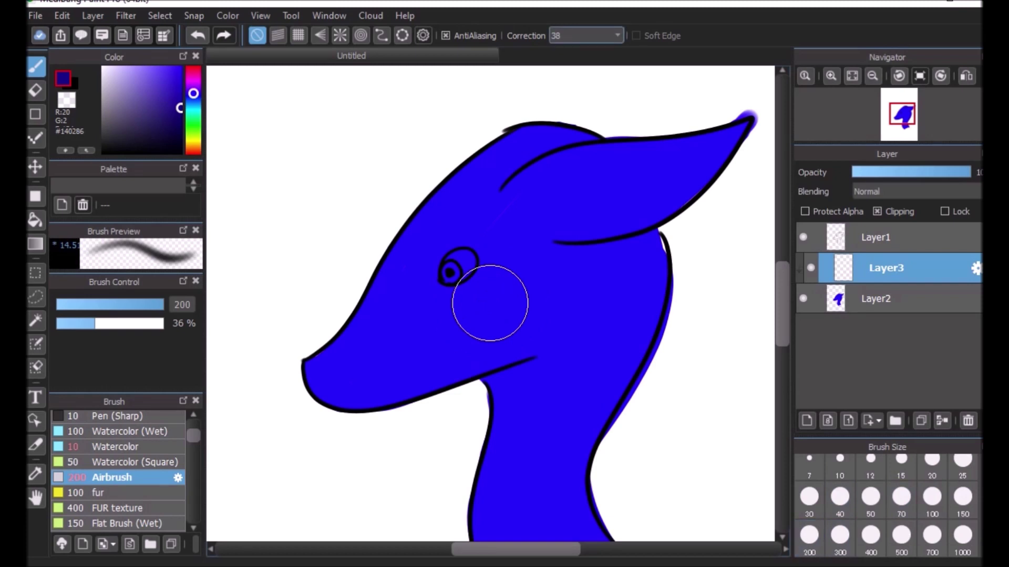
{"action": "left_click", "coordinate": [584, 35]}
{"action": "left_click", "coordinate": [572, 52]}
- Airbrush dark blue shading along the forehead, muzzle, mouth line and both sides of the neck on the clipped layer
{"action": "mouse_move", "coordinate": [455, 151]}
{"action": "left_mouse_down"}
{"action": "mouse_move", "coordinate": [550, 112]}
{"action": "mouse_move", "coordinate": [465, 164]}
{"action": "mouse_move", "coordinate": [307, 371]}
{"action": "mouse_move", "coordinate": [304, 402]}
{"action": "mouse_move", "coordinate": [377, 407]}
{"action": "mouse_move", "coordinate": [562, 342]}
{"action": "left_mouse_up"}
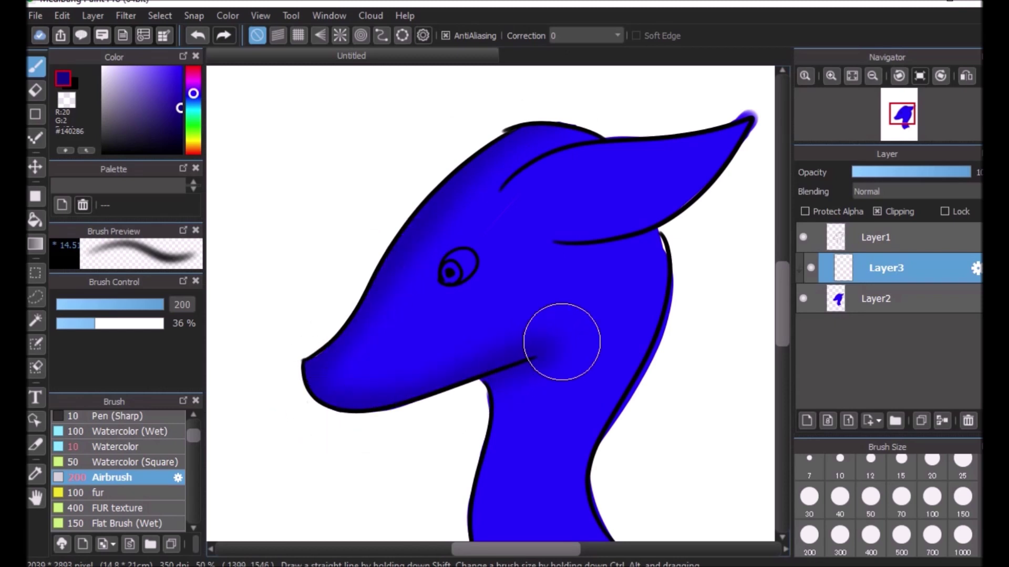
{"action": "scroll", "coordinate": [619, 112], "scroll_direction": "down", "scroll_amount": 3}
{"action": "mouse_move", "coordinate": [619, 112]}
{"action": "left_mouse_down"}
{"action": "mouse_move", "coordinate": [635, 127]}
{"action": "mouse_move", "coordinate": [644, 231]}
{"action": "mouse_move", "coordinate": [589, 344]}
{"action": "mouse_move", "coordinate": [612, 462]}
{"action": "left_mouse_up"}
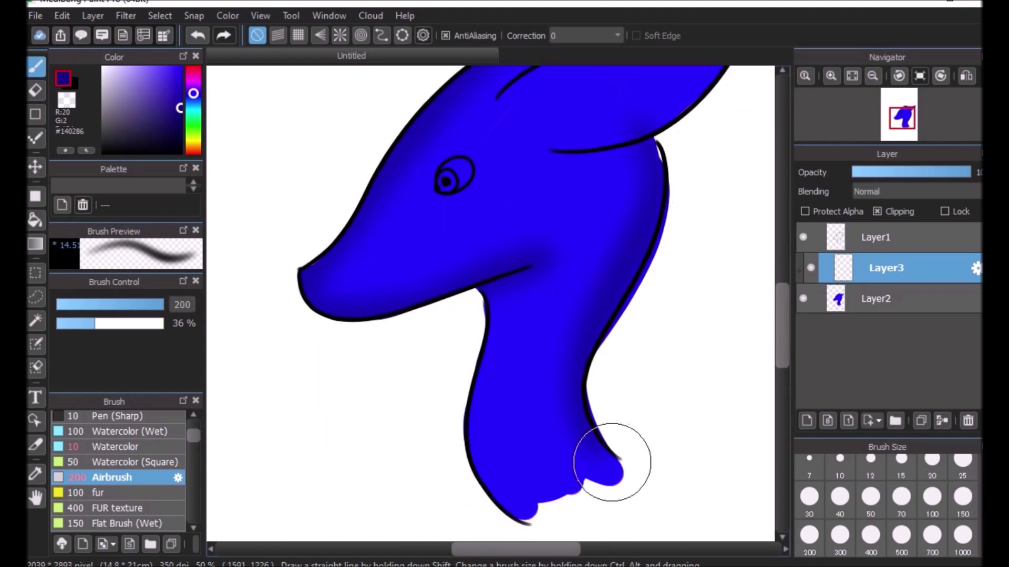
{"action": "left_click_drag", "start_coordinate": [506, 327], "coordinate": [572, 546]}
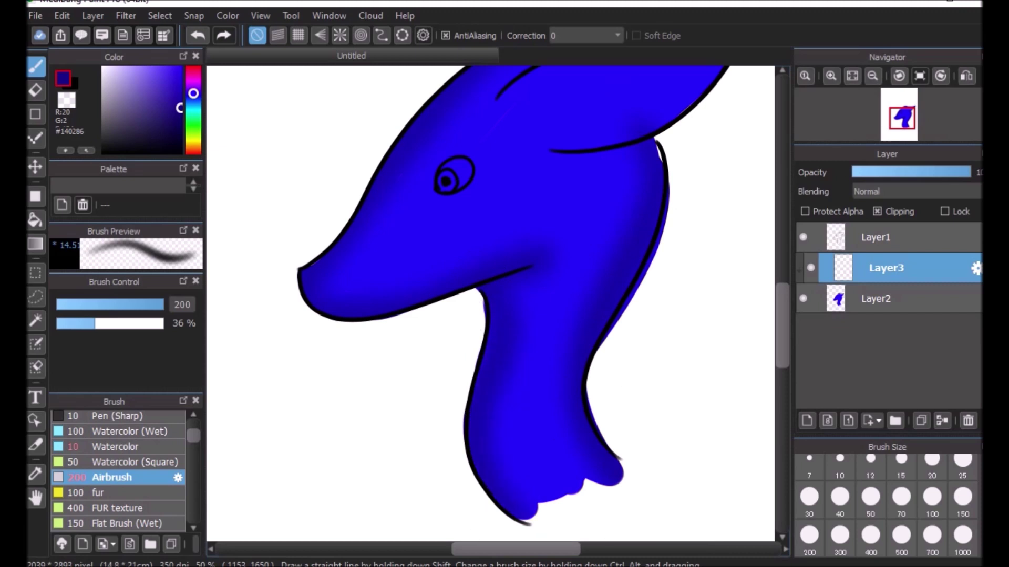
{"action": "scroll", "coordinate": [714, 230], "scroll_direction": "up", "scroll_amount": 2}
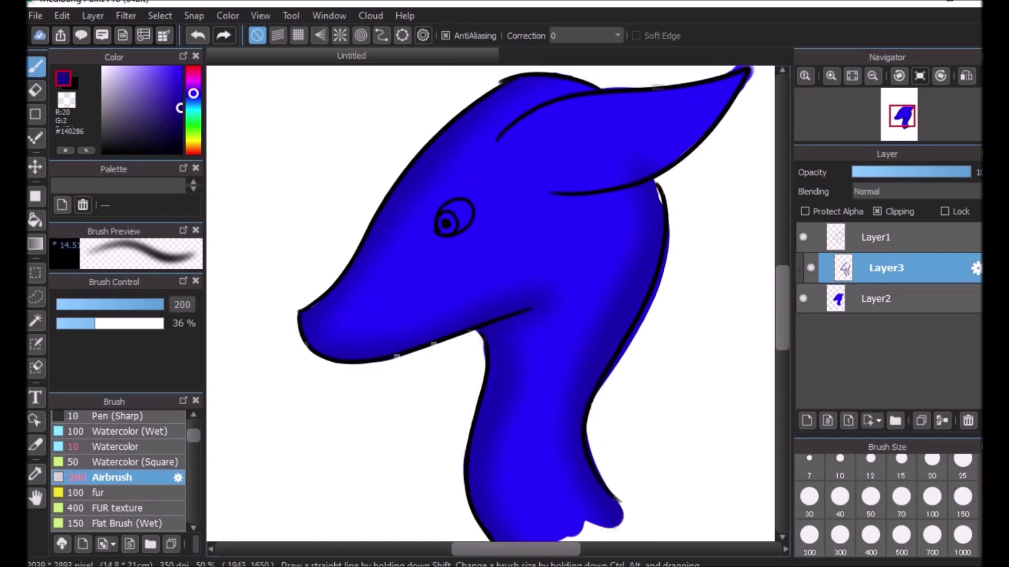
{"action": "scroll", "coordinate": [759, 279], "scroll_direction": "up", "scroll_amount": 2}
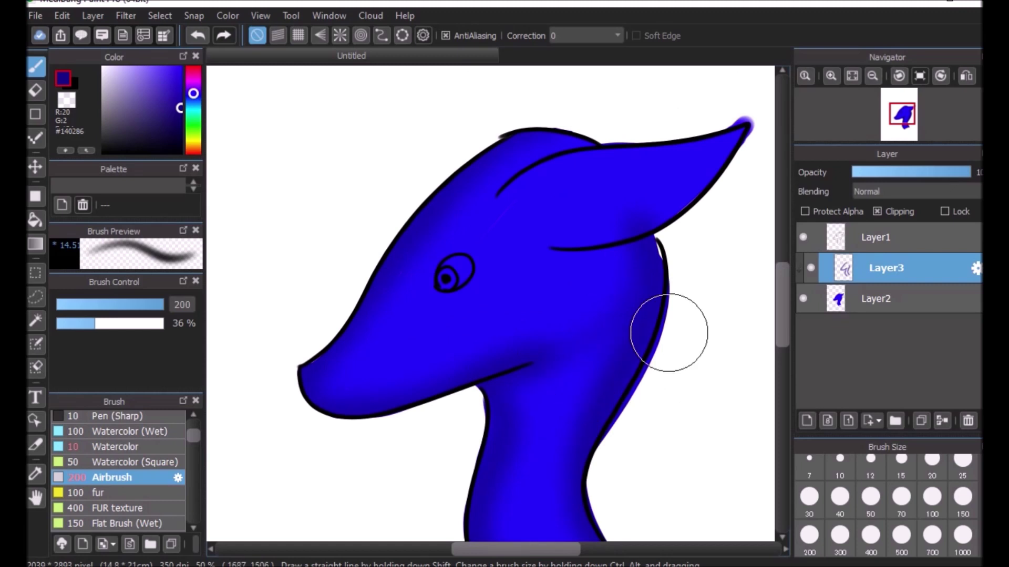
- Softly shade the back of the jaw and the upper neck with the Airbrush at 10% opacity and size 400
{"action": "left_click", "coordinate": [67, 323]}
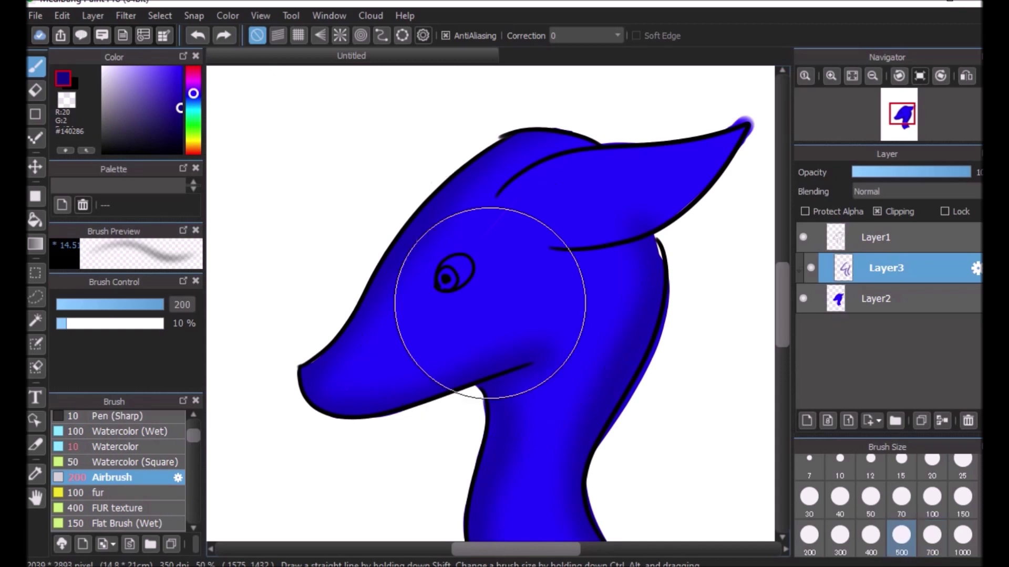
{"action": "left_click", "coordinate": [871, 537]}
{"action": "left_click_drag", "start_coordinate": [592, 373], "coordinate": [474, 458]}
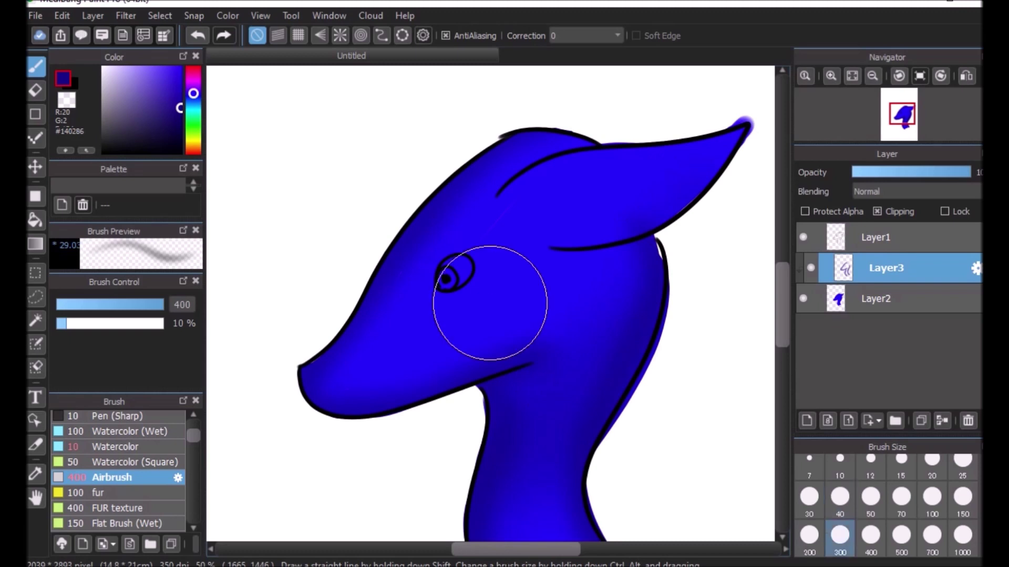
- Shade beneath the ear and around the eye with the Airbrush at size 70 and 21% opacity
{"action": "left_click", "coordinate": [907, 507]}
{"action": "left_click", "coordinate": [77, 323]}
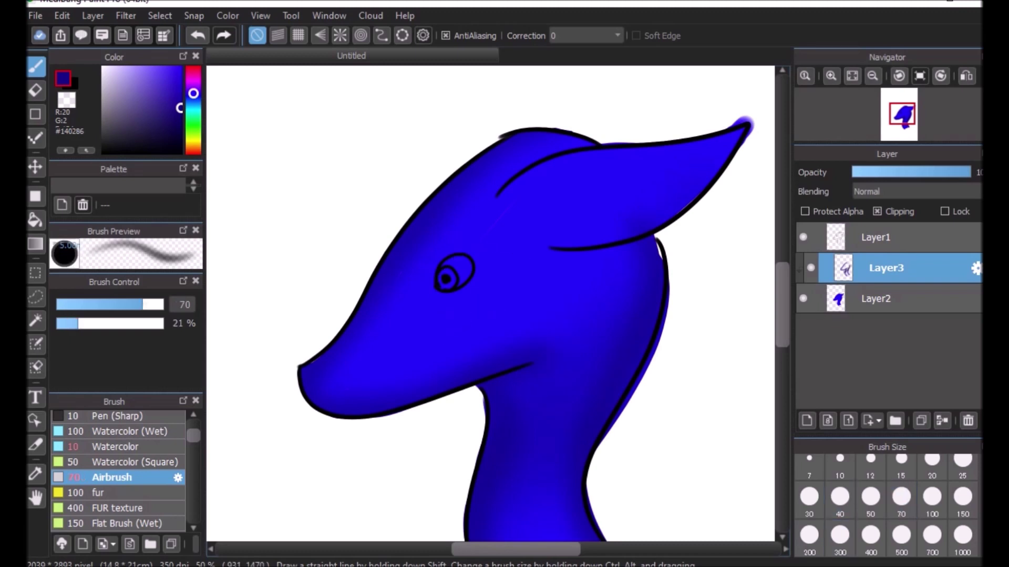
{"action": "mouse_move", "coordinate": [558, 247]}
{"action": "left_mouse_down"}
{"action": "mouse_move", "coordinate": [581, 262]}
{"action": "mouse_move", "coordinate": [631, 248]}
{"action": "left_mouse_up"}
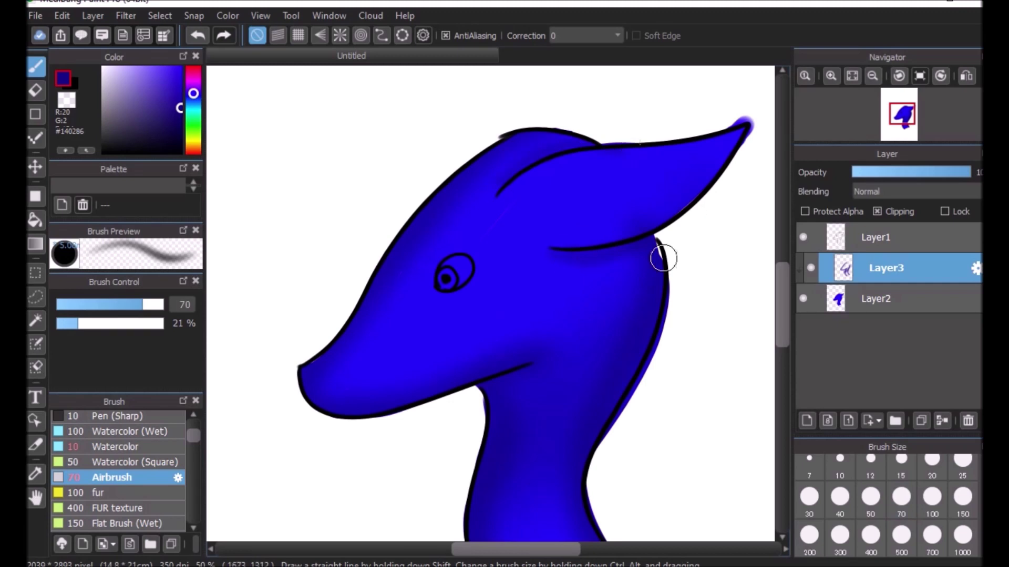
{"action": "scroll", "coordinate": [654, 363], "scroll_direction": "up", "scroll_amount": 2}
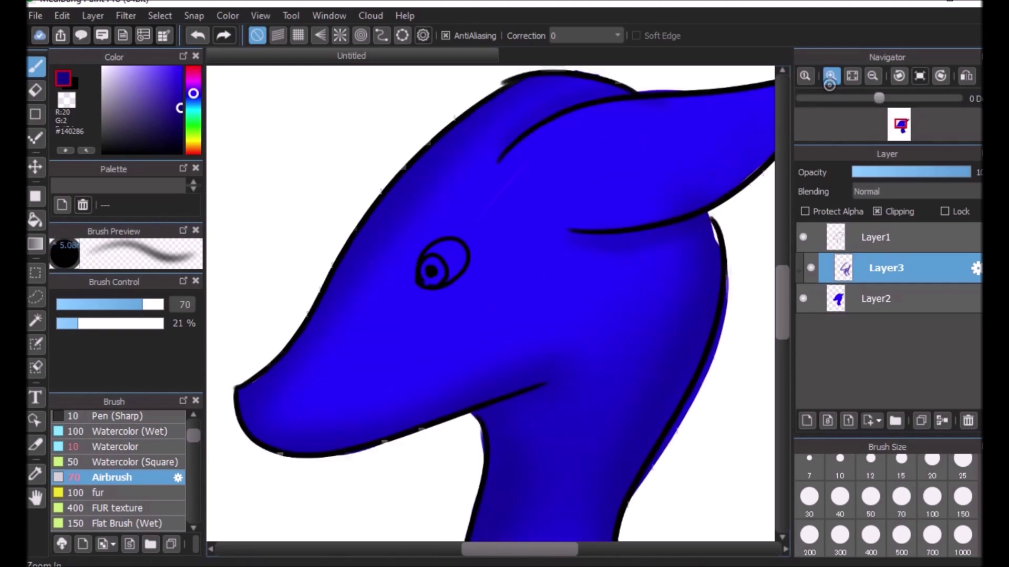
{"action": "mouse_move", "coordinate": [384, 231]}
{"action": "left_mouse_down"}
{"action": "mouse_move", "coordinate": [459, 242]}
{"action": "mouse_move", "coordinate": [373, 254]}
{"action": "left_mouse_up"}
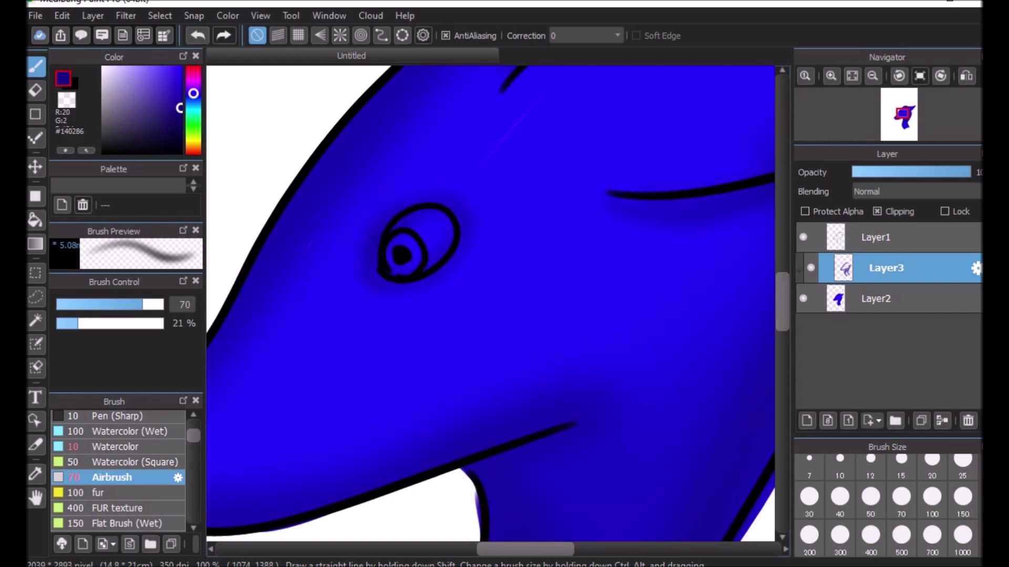
- Compare the drawing with the shading layer hidden and shown, and with its clipping off and on
{"action": "left_click", "coordinate": [811, 268]}
{"action": "left_click", "coordinate": [811, 268]}
{"action": "left_click", "coordinate": [853, 76]}
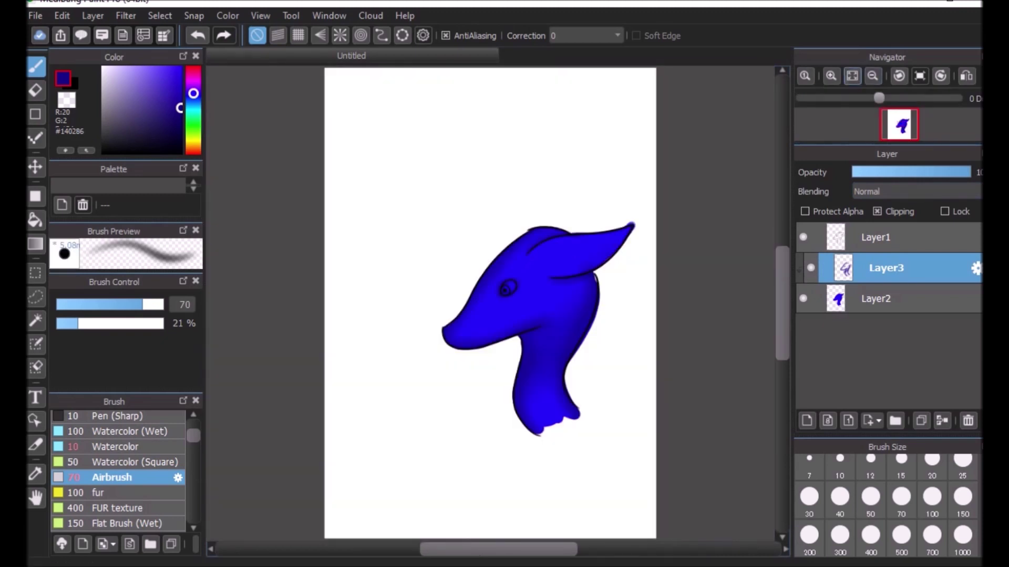
{"action": "left_click", "coordinate": [896, 212]}
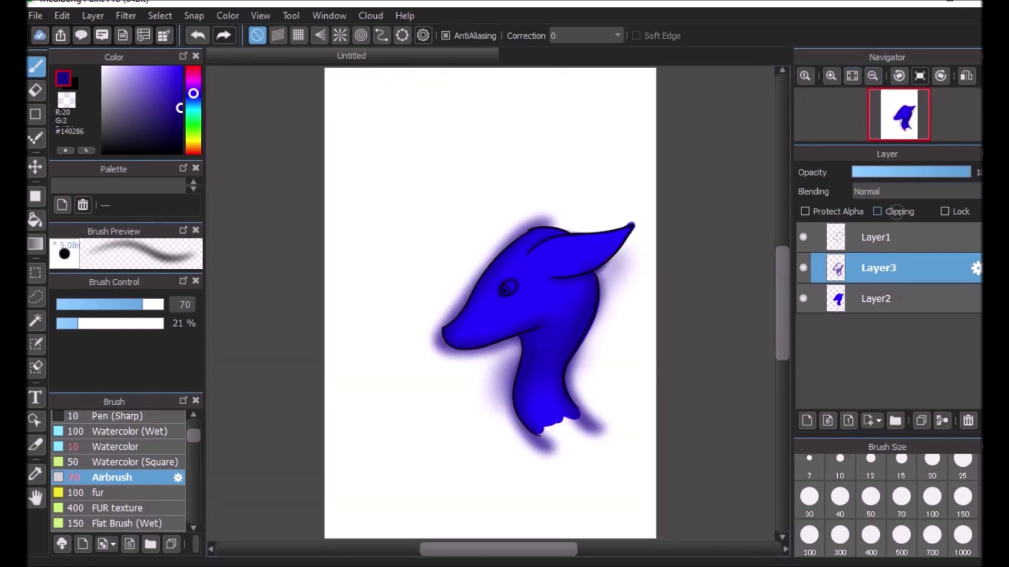
{"action": "left_click", "coordinate": [877, 211]}
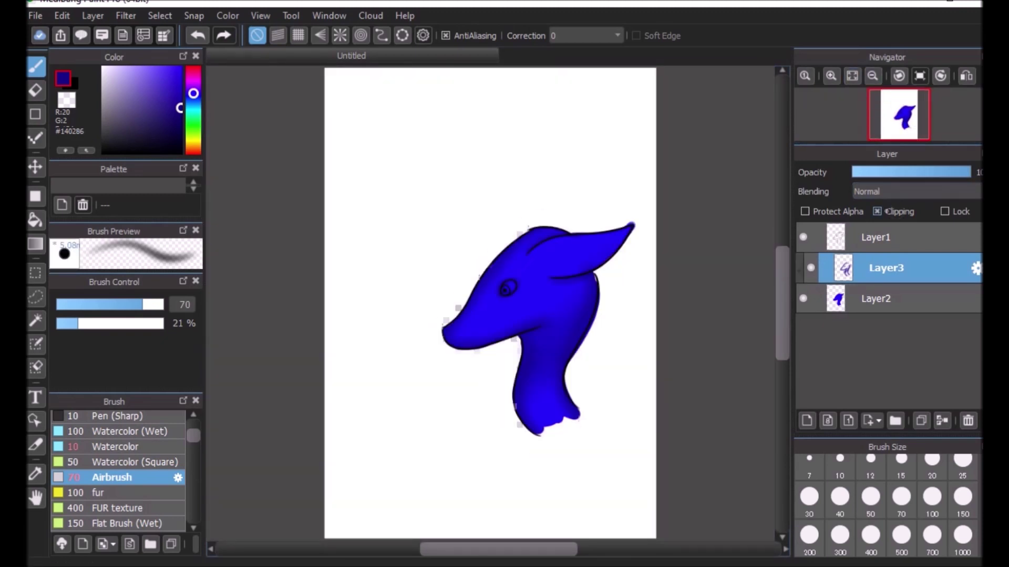
- Merge the clipped shading layer down into the blue base layer
{"action": "left_click", "coordinate": [831, 76]}
{"action": "left_click", "coordinate": [831, 76]}
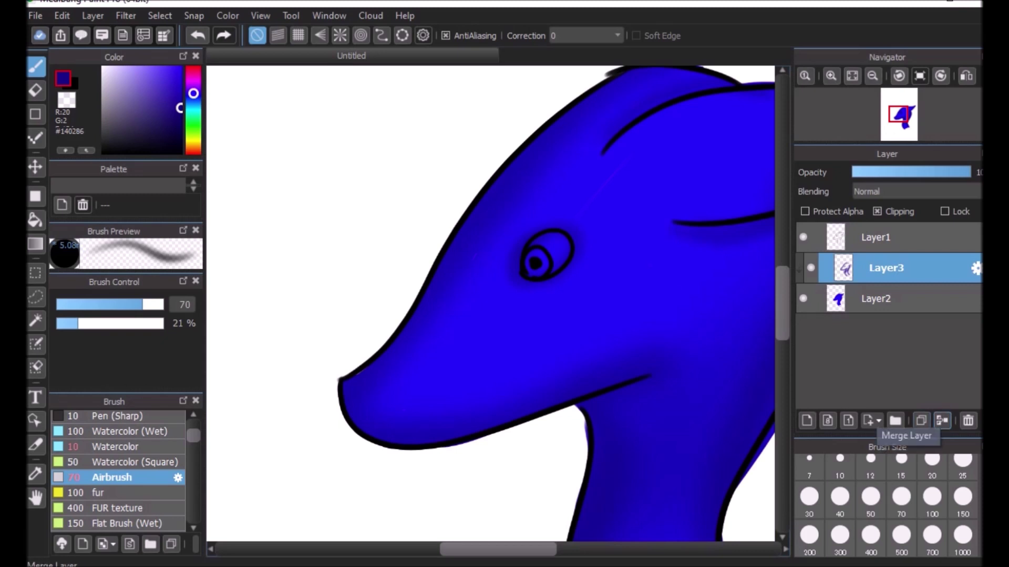
{"action": "left_click_drag", "start_coordinate": [546, 549], "coordinate": [566, 549]}
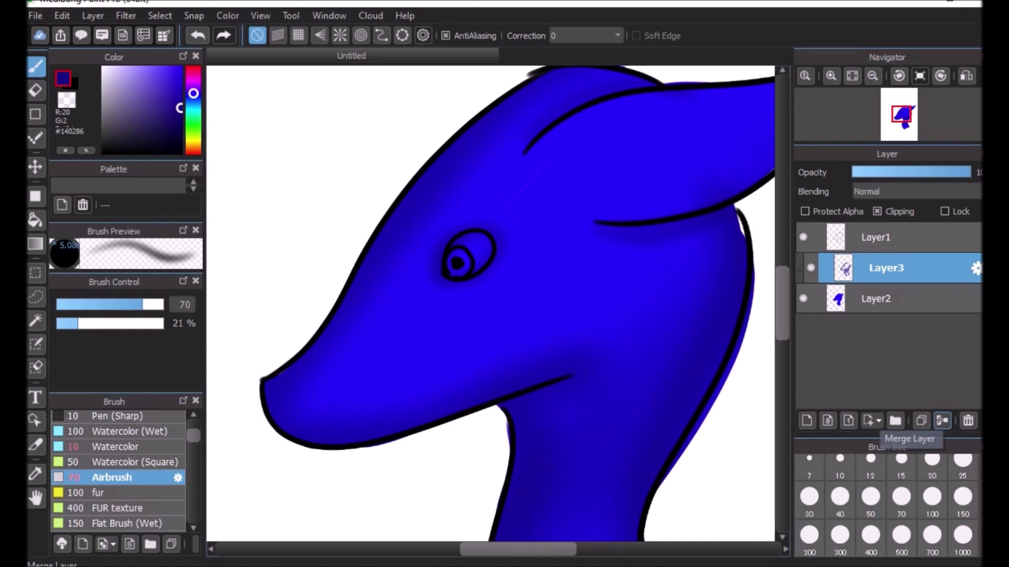
{"action": "left_click", "coordinate": [942, 421]}
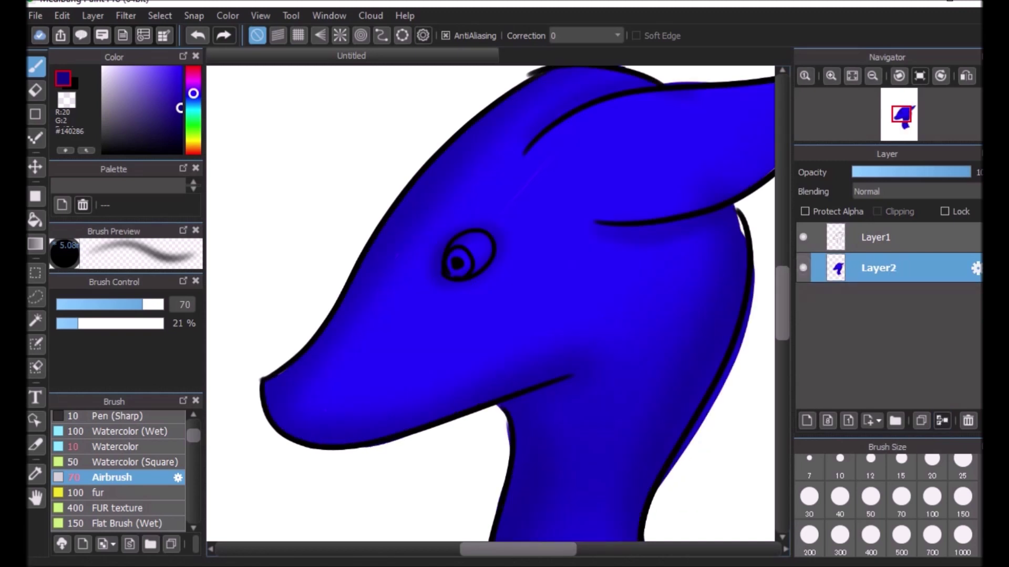
- Paint the eye white in pale grey #DEDEDE with the Watercolor brush on a new layer and merge it down
{"action": "left_click", "coordinate": [831, 76]}
{"action": "left_click", "coordinate": [831, 76]}
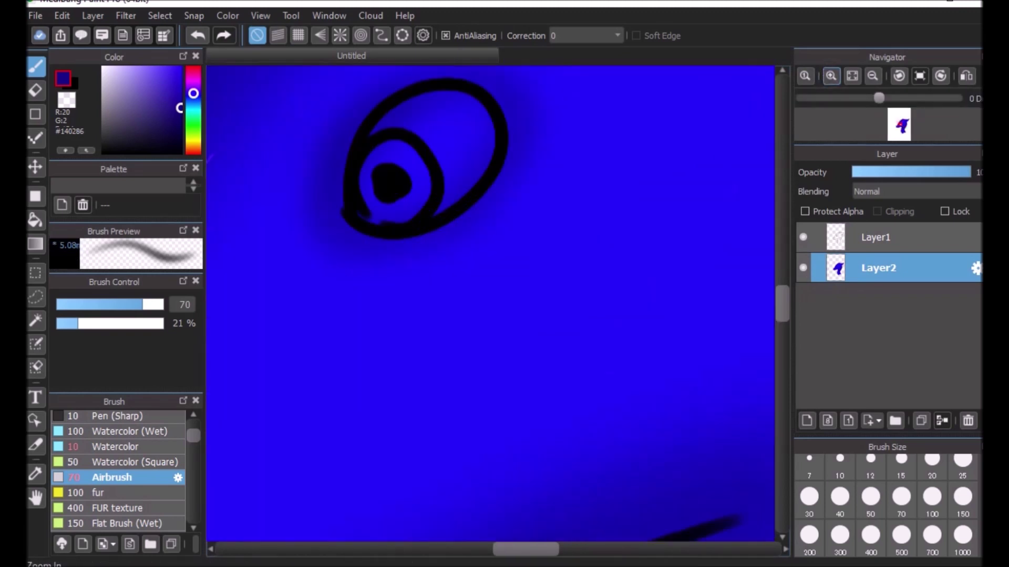
{"action": "left_click_drag", "start_coordinate": [781, 299], "coordinate": [782, 284]}
{"action": "left_click", "coordinate": [806, 421]}
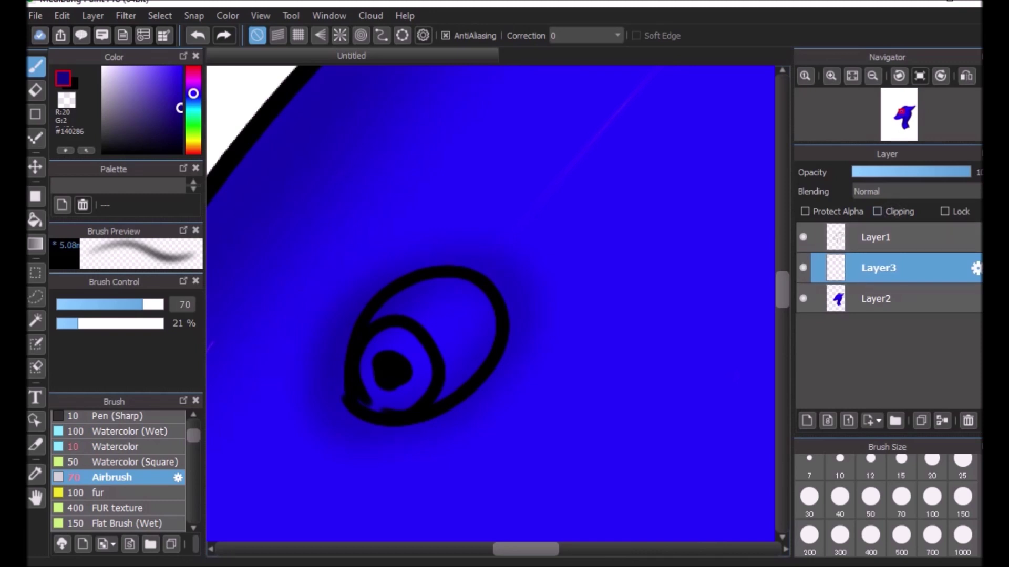
{"action": "left_click", "coordinate": [102, 77]}
{"action": "left_click", "coordinate": [117, 447]}
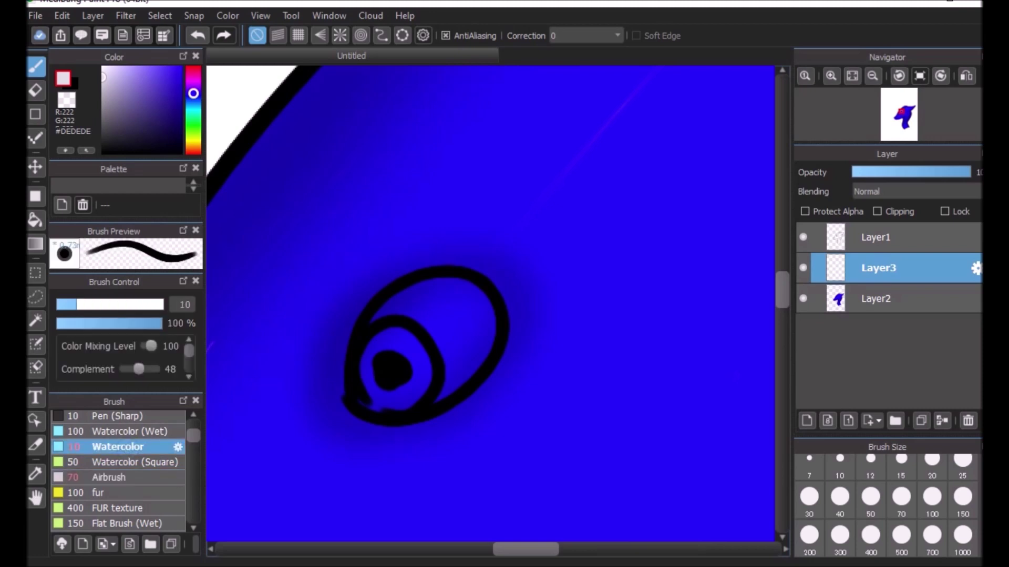
{"action": "mouse_move", "coordinate": [426, 304]}
{"action": "left_mouse_down"}
{"action": "mouse_move", "coordinate": [373, 319]}
{"action": "mouse_move", "coordinate": [411, 298]}
{"action": "mouse_move", "coordinate": [387, 311]}
{"action": "mouse_move", "coordinate": [406, 325]}
{"action": "mouse_move", "coordinate": [462, 281]}
{"action": "mouse_move", "coordinate": [427, 340]}
{"action": "mouse_move", "coordinate": [452, 305]}
{"action": "mouse_move", "coordinate": [418, 283]}
{"action": "mouse_move", "coordinate": [456, 297]}
{"action": "mouse_move", "coordinate": [466, 289]}
{"action": "mouse_move", "coordinate": [465, 303]}
{"action": "mouse_move", "coordinate": [476, 293]}
{"action": "mouse_move", "coordinate": [448, 376]}
{"action": "mouse_move", "coordinate": [461, 318]}
{"action": "mouse_move", "coordinate": [447, 363]}
{"action": "mouse_move", "coordinate": [450, 340]}
{"action": "mouse_move", "coordinate": [440, 396]}
{"action": "mouse_move", "coordinate": [472, 310]}
{"action": "mouse_move", "coordinate": [457, 382]}
{"action": "mouse_move", "coordinate": [487, 304]}
{"action": "mouse_move", "coordinate": [488, 352]}
{"action": "mouse_move", "coordinate": [438, 399]}
{"action": "left_mouse_up"}
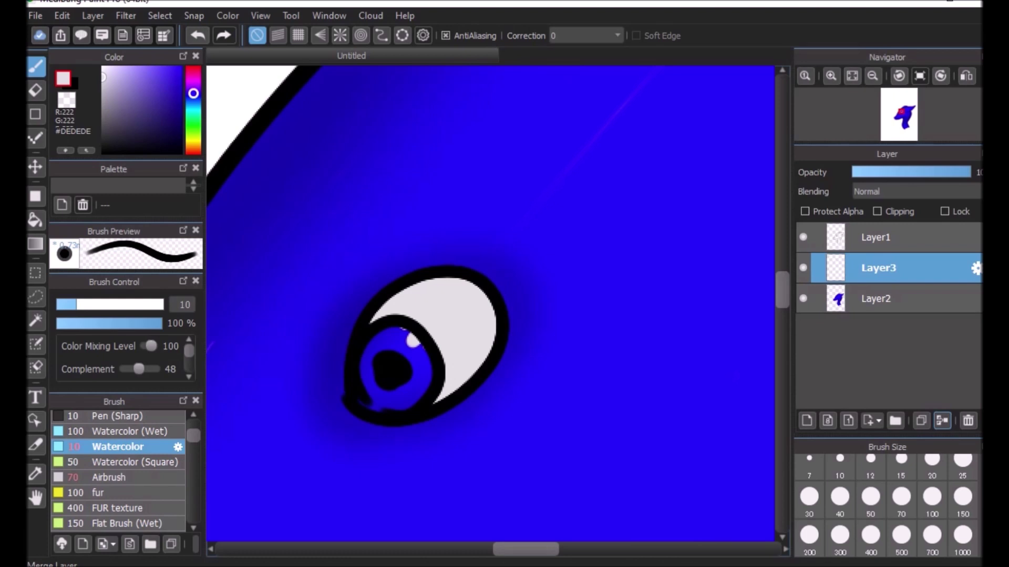
{"action": "left_click", "coordinate": [944, 420]}
- Paint the iris orange #F98D00 on a new layer and merge it down into the base layer
{"action": "left_click", "coordinate": [807, 420]}
{"action": "left_click", "coordinate": [194, 147]}
{"action": "left_click", "coordinate": [180, 69]}
{"action": "mouse_move", "coordinate": [377, 394]}
{"action": "left_mouse_down"}
{"action": "mouse_move", "coordinate": [362, 375]}
{"action": "mouse_move", "coordinate": [411, 343]}
{"action": "mouse_move", "coordinate": [384, 404]}
{"action": "mouse_move", "coordinate": [409, 357]}
{"action": "mouse_move", "coordinate": [384, 352]}
{"action": "mouse_move", "coordinate": [377, 386]}
{"action": "mouse_move", "coordinate": [394, 330]}
{"action": "mouse_move", "coordinate": [416, 352]}
{"action": "left_mouse_up"}
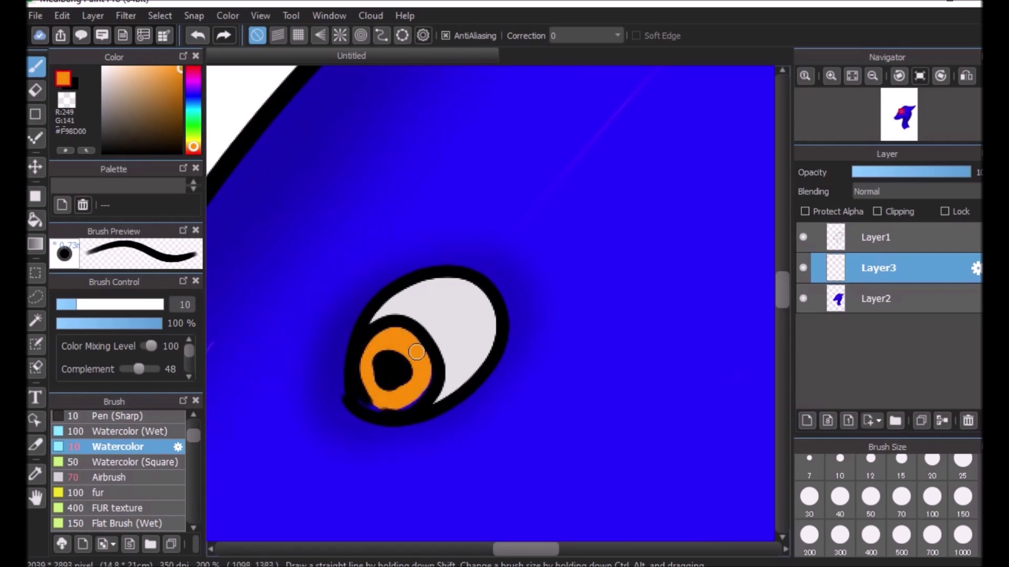
{"action": "left_click", "coordinate": [942, 421]}
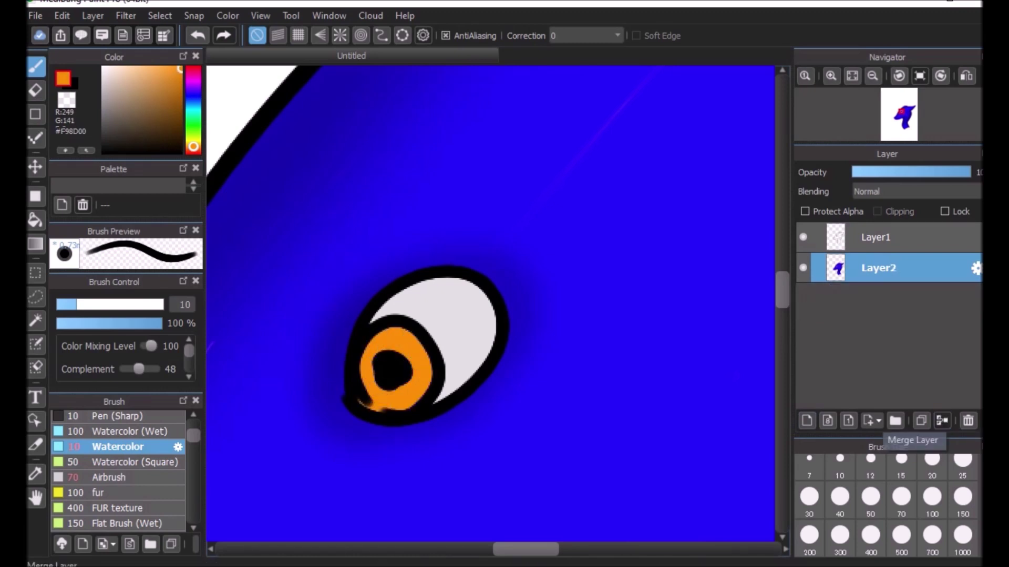
- Add a new layer above the base with Overlay blending, and select the Airbrush with dark grey #4E4E4E
{"action": "left_click", "coordinate": [807, 420]}
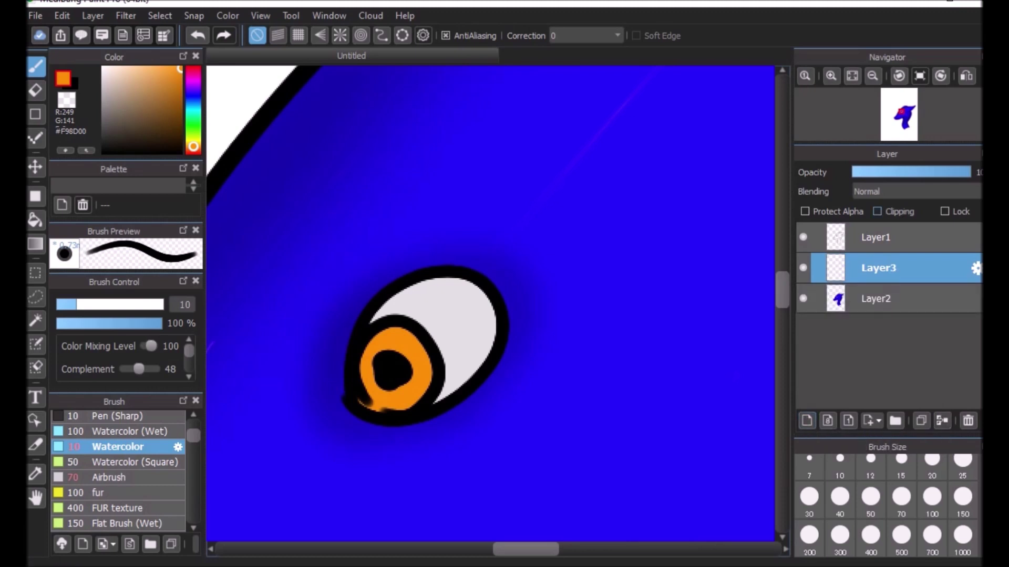
{"action": "left_click", "coordinate": [917, 191]}
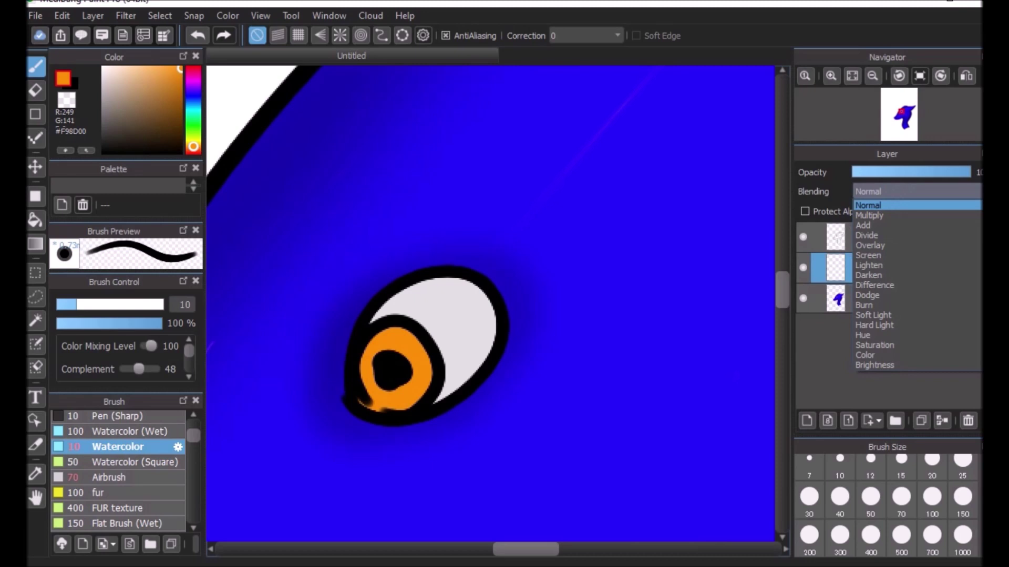
{"action": "left_click", "coordinate": [870, 246]}
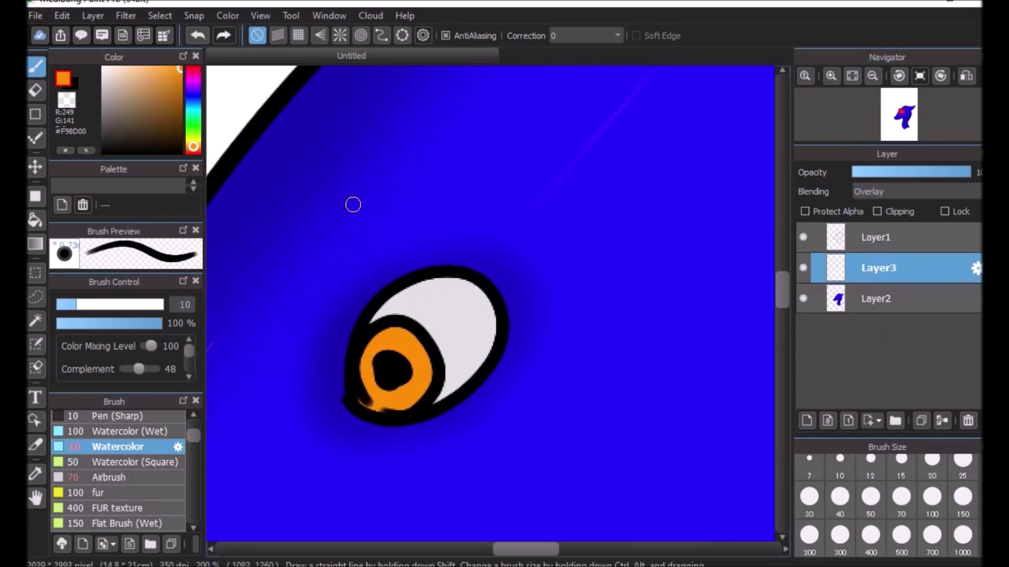
{"action": "left_click", "coordinate": [103, 127]}
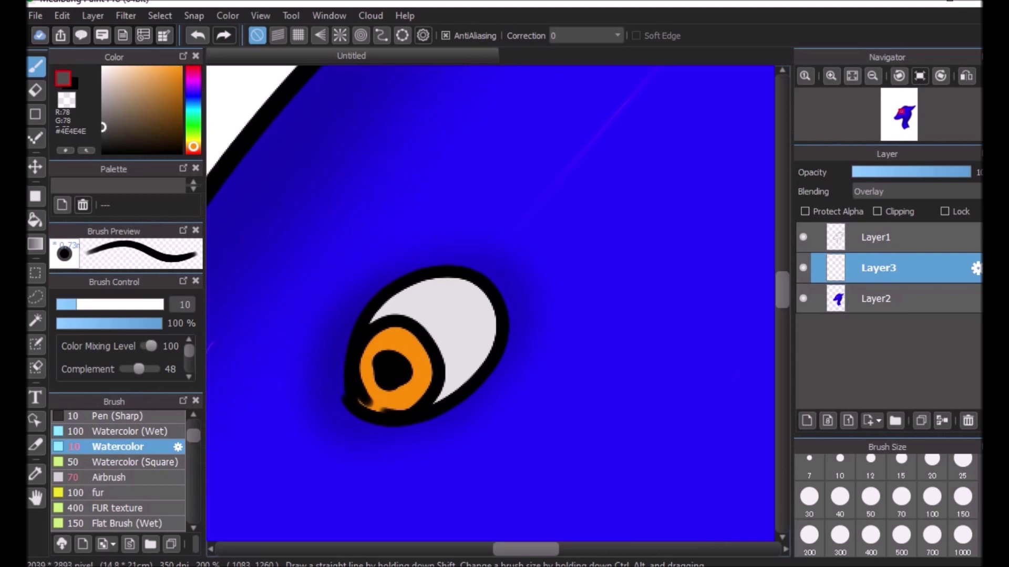
{"action": "left_click", "coordinate": [112, 477]}
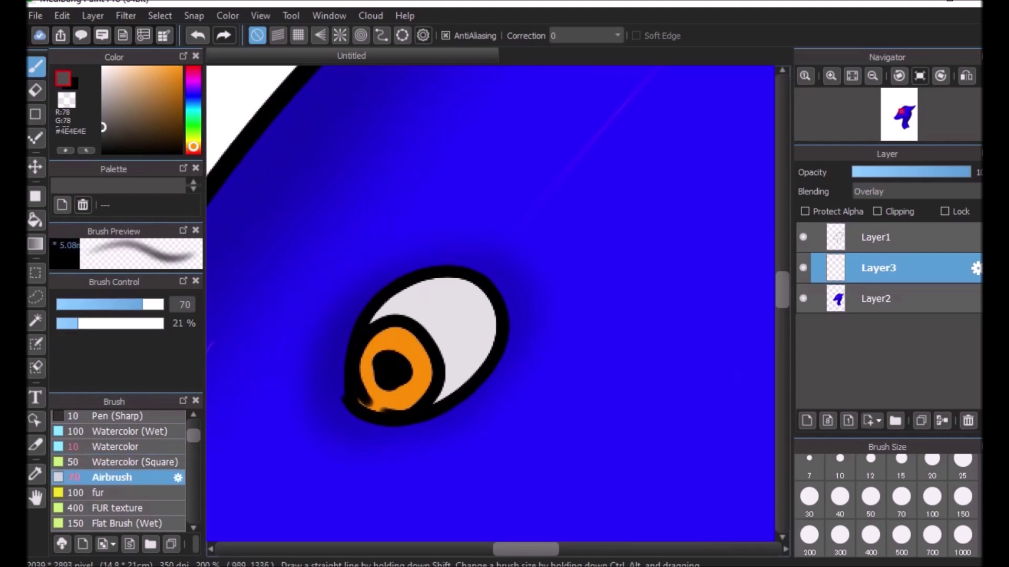
- Try airbrushing a shadow over the upper eye in dark grey, then in brown #532F00, undoing each attempt
{"action": "mouse_move", "coordinate": [375, 325]}
{"action": "left_mouse_down"}
{"action": "mouse_move", "coordinate": [339, 420]}
{"action": "mouse_move", "coordinate": [437, 312]}
{"action": "left_mouse_up"}
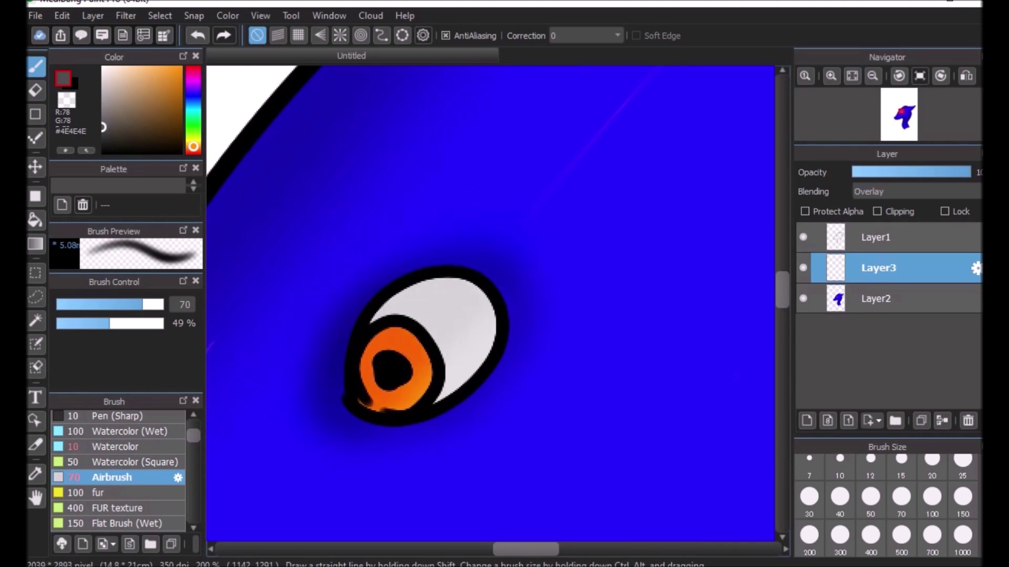
{"action": "left_click", "coordinate": [197, 35]}
{"action": "left_click", "coordinate": [180, 125]}
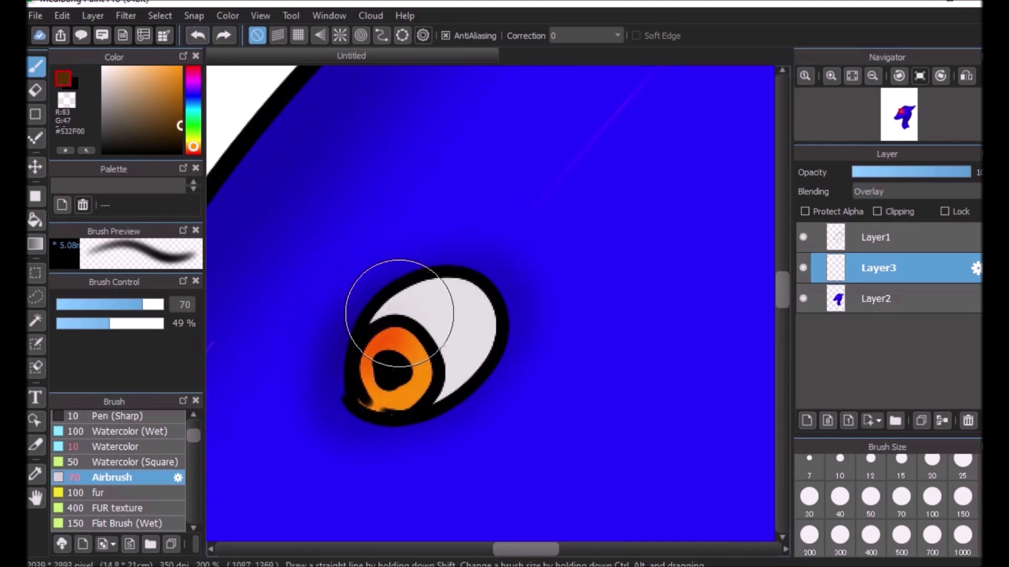
{"action": "left_click_drag", "start_coordinate": [399, 313], "coordinate": [405, 292]}
{"action": "left_click", "coordinate": [198, 36]}
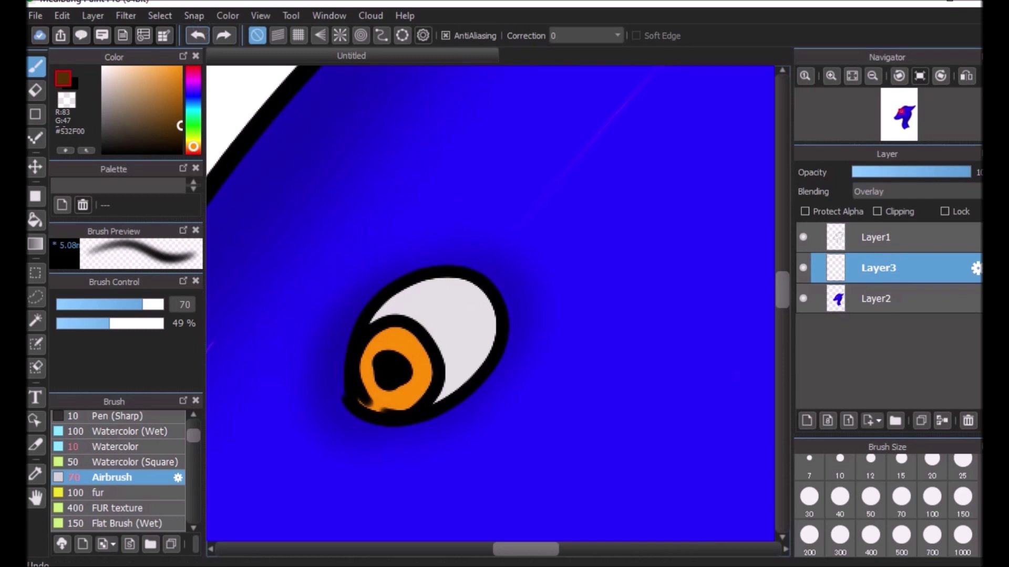
- Try airbrushing a shadow over the upper eye in dark brown #281600 and black at brush size 50
{"action": "left_click", "coordinate": [180, 81]}
{"action": "left_click_drag", "start_coordinate": [180, 132], "coordinate": [180, 139]}
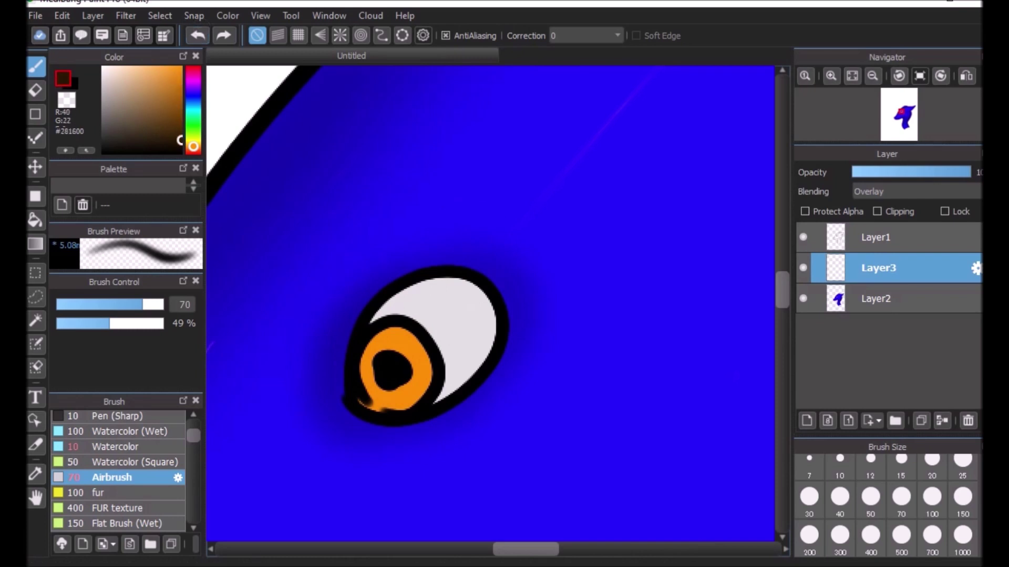
{"action": "left_click", "coordinate": [870, 496]}
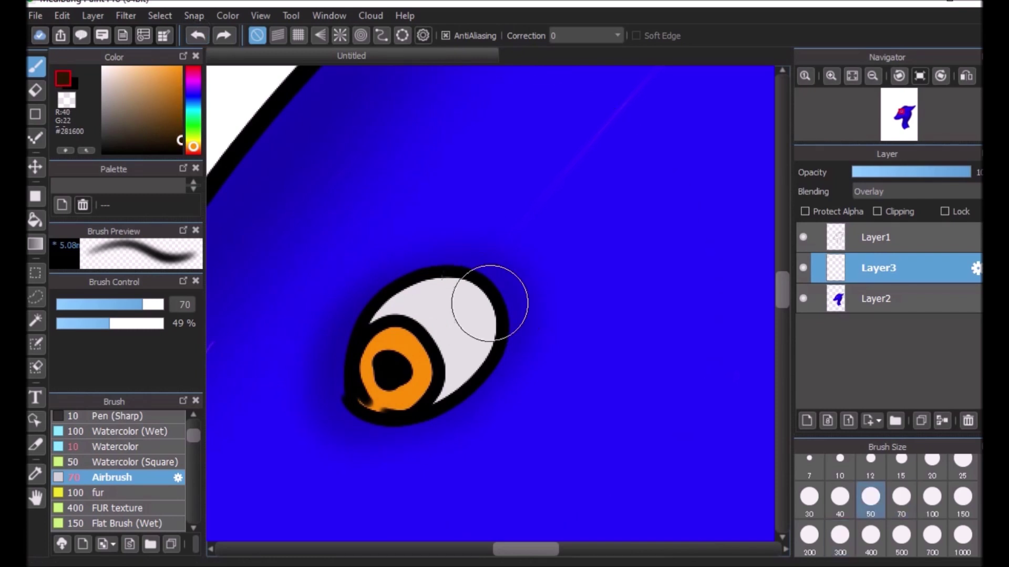
{"action": "mouse_move", "coordinate": [391, 368]}
{"action": "left_mouse_down"}
{"action": "mouse_move", "coordinate": [367, 346]}
{"action": "mouse_move", "coordinate": [446, 280]}
{"action": "mouse_move", "coordinate": [368, 377]}
{"action": "mouse_move", "coordinate": [383, 337]}
{"action": "left_mouse_up"}
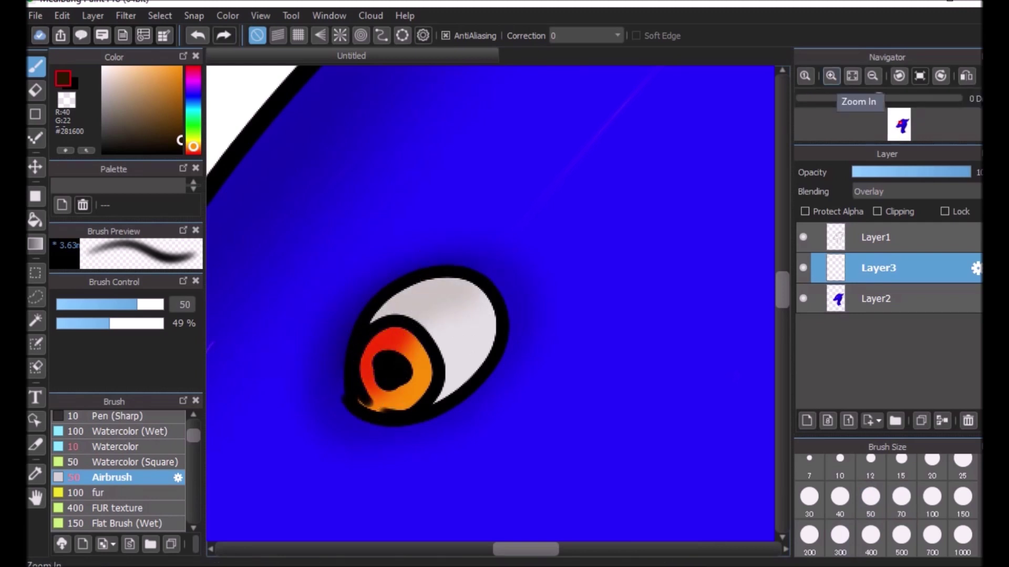
{"action": "left_click_drag", "start_coordinate": [176, 137], "coordinate": [181, 154]}
{"action": "mouse_move", "coordinate": [362, 331]}
{"action": "left_mouse_down"}
{"action": "mouse_move", "coordinate": [446, 287]}
{"action": "mouse_move", "coordinate": [373, 344]}
{"action": "left_mouse_up"}
- Try airbrushing violet #530DFF over the upper white of the eye, and undo it
{"action": "left_click", "coordinate": [194, 91]}
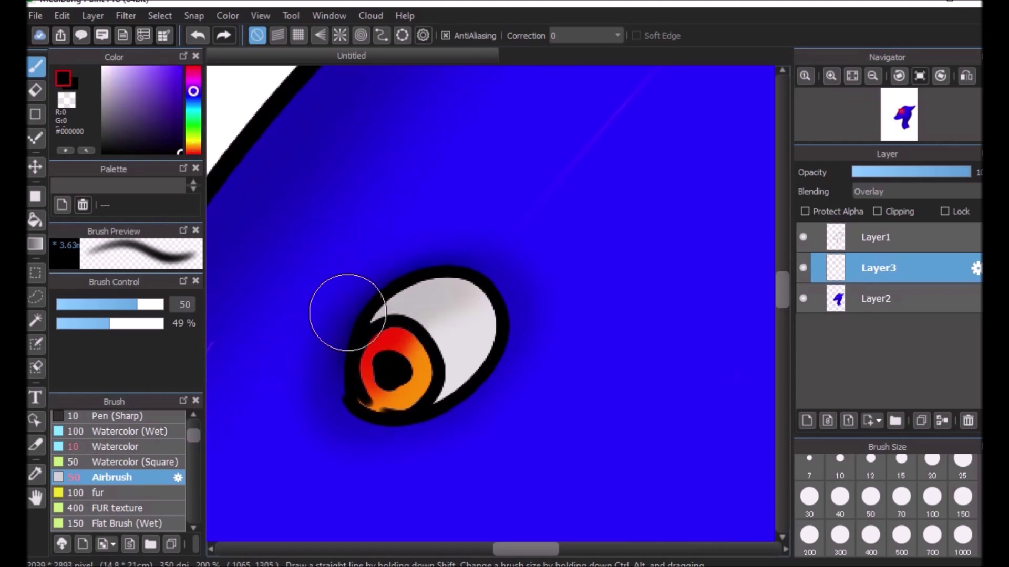
{"action": "left_click", "coordinate": [179, 67]}
{"action": "mouse_move", "coordinate": [420, 299]}
{"action": "left_mouse_down"}
{"action": "mouse_move", "coordinate": [394, 294]}
{"action": "mouse_move", "coordinate": [404, 315]}
{"action": "left_mouse_up"}
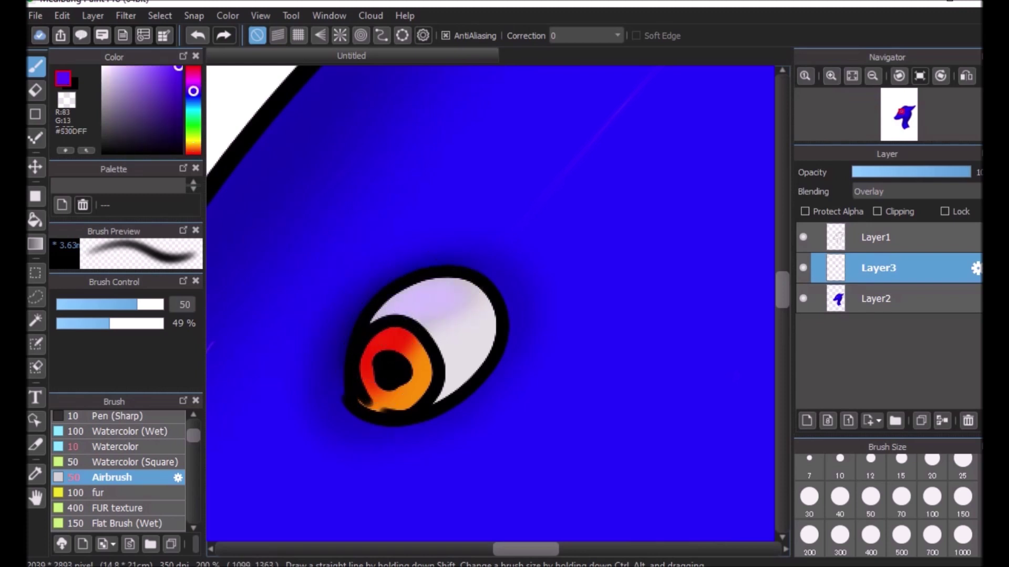
{"action": "key", "text": "ctrl+z"}
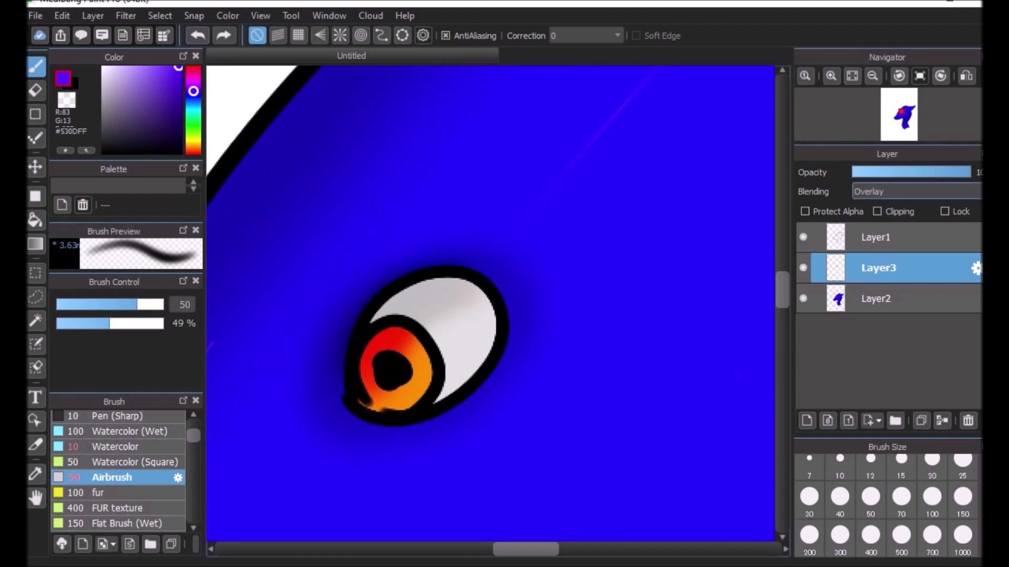
- Try Multiply blending on the eye shadow layer
{"action": "left_click", "coordinate": [883, 192]}
{"action": "left_click", "coordinate": [878, 213]}
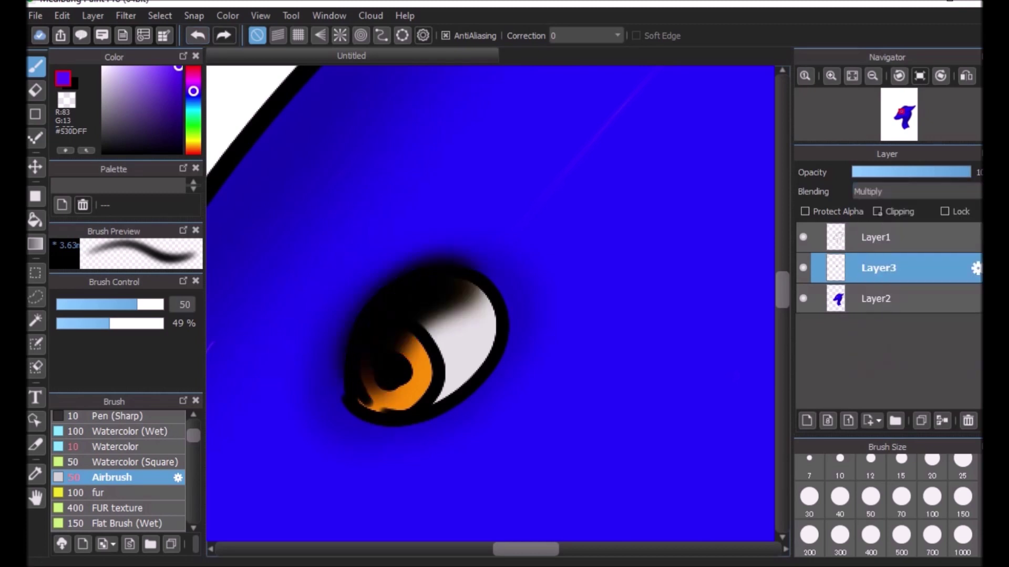
{"action": "left_click", "coordinate": [900, 192]}
{"action": "left_click", "coordinate": [885, 208]}
- Delete the eye shadow layer and add a new layer clipped to the blue base layer
{"action": "left_click", "coordinate": [967, 421]}
{"action": "left_click", "coordinate": [875, 268]}
{"action": "left_click", "coordinate": [807, 420]}
{"action": "left_click", "coordinate": [888, 212]}
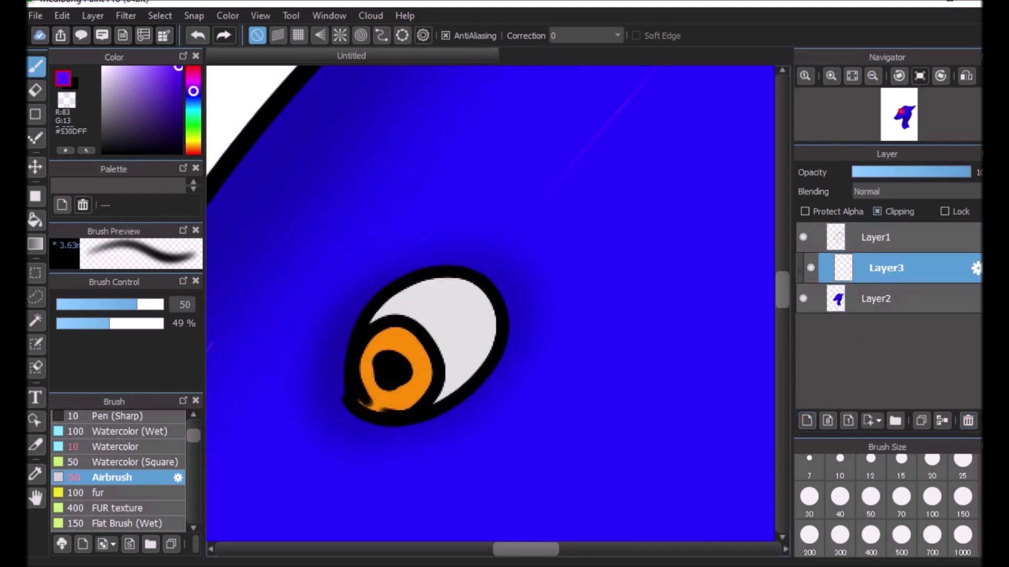
- Try a grey #5E5E5E airbrush shadow over the upper eye, undo it, and pick brown #502D00 instead
{"action": "mouse_move", "coordinate": [118, 121]}
{"action": "left_mouse_down"}
{"action": "mouse_move", "coordinate": [102, 141]}
{"action": "mouse_move", "coordinate": [102, 121]}
{"action": "left_mouse_up"}
{"action": "mouse_move", "coordinate": [357, 389]}
{"action": "left_mouse_down"}
{"action": "mouse_move", "coordinate": [372, 349]}
{"action": "mouse_move", "coordinate": [480, 270]}
{"action": "mouse_move", "coordinate": [389, 368]}
{"action": "left_mouse_up"}
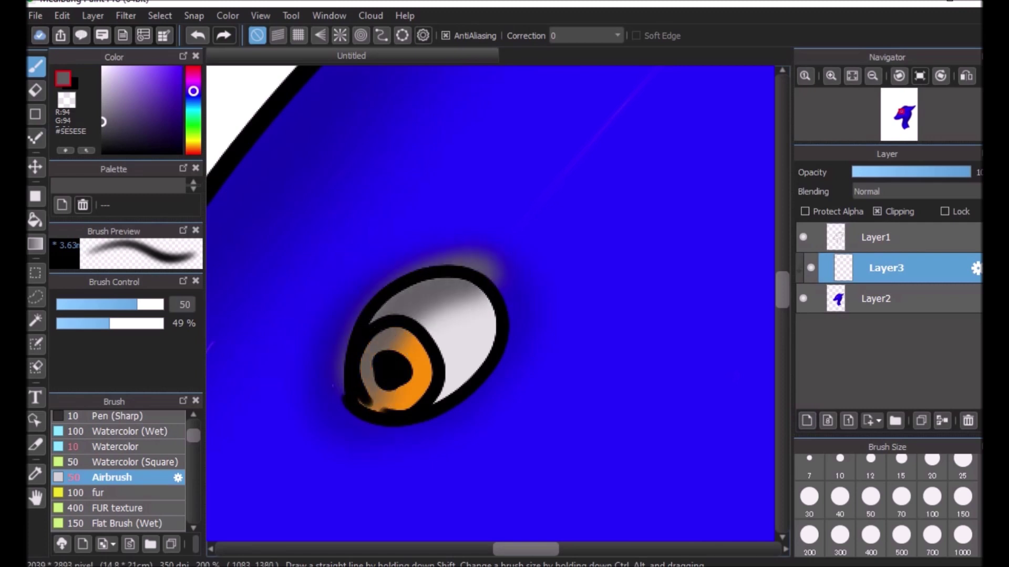
{"action": "left_click", "coordinate": [194, 147]}
{"action": "left_click", "coordinate": [180, 126]}
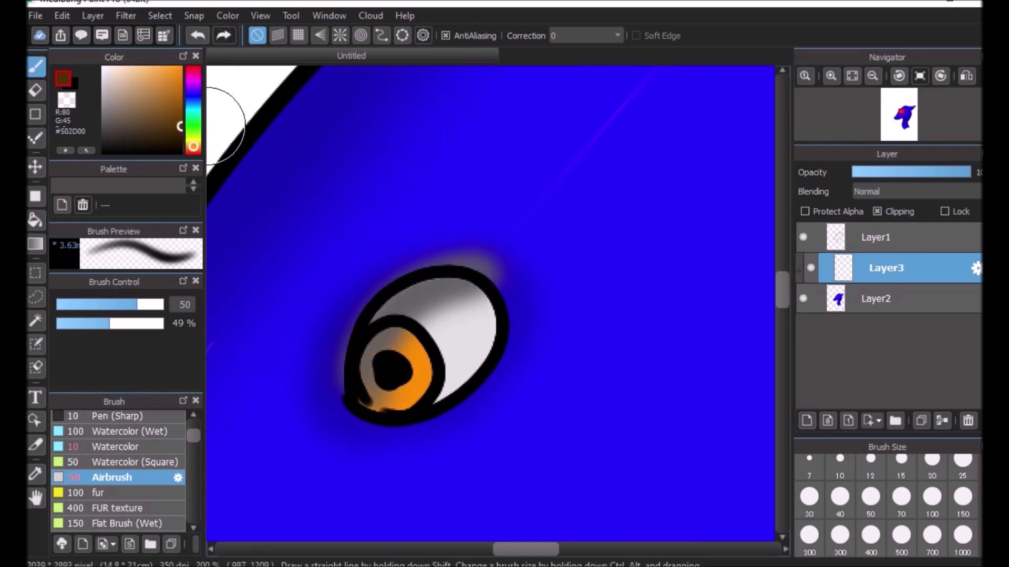
{"action": "left_click", "coordinate": [198, 35]}
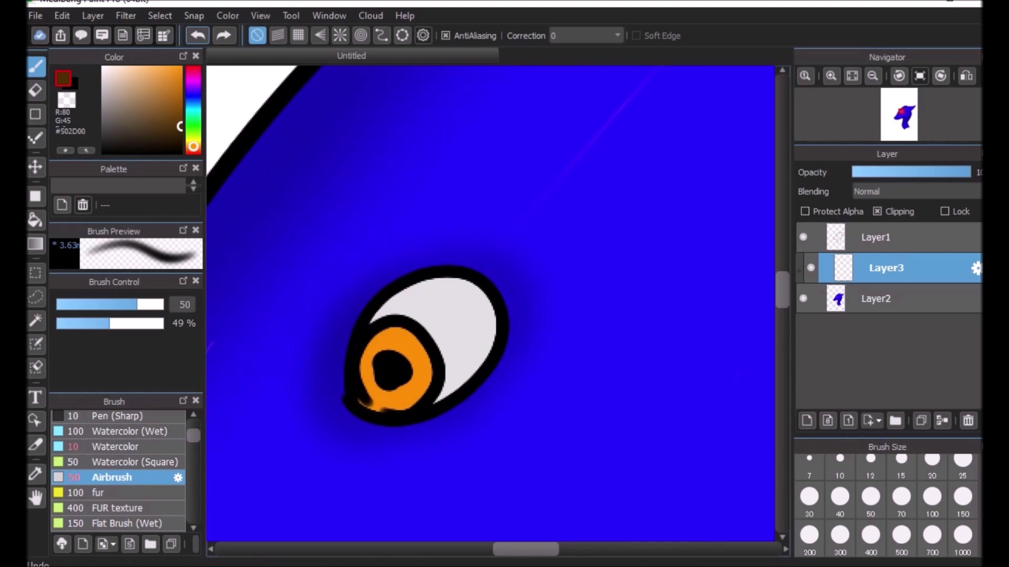
- Set the clipped layer to Overlay, airbrush brown shading over the eye white and iris, and merge it into the base layer
{"action": "left_click", "coordinate": [891, 191]}
{"action": "left_click", "coordinate": [886, 245]}
{"action": "mouse_move", "coordinate": [363, 360]}
{"action": "left_mouse_down"}
{"action": "mouse_move", "coordinate": [428, 295]}
{"action": "mouse_move", "coordinate": [382, 341]}
{"action": "mouse_move", "coordinate": [476, 285]}
{"action": "left_mouse_up"}
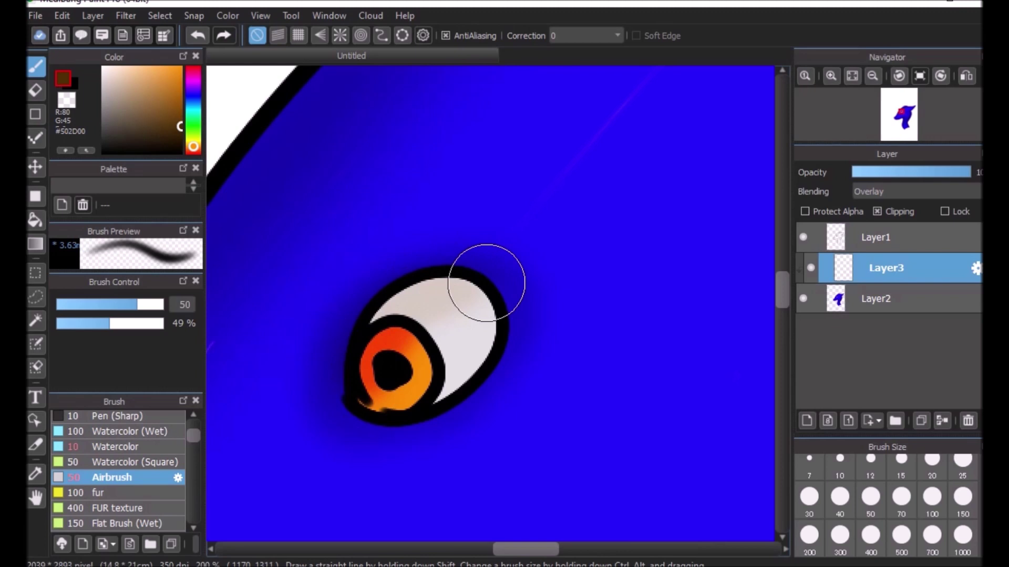
{"action": "left_click", "coordinate": [852, 76]}
{"action": "left_click", "coordinate": [831, 76]}
{"action": "left_click", "coordinate": [831, 76]}
{"action": "left_click", "coordinate": [831, 76]}
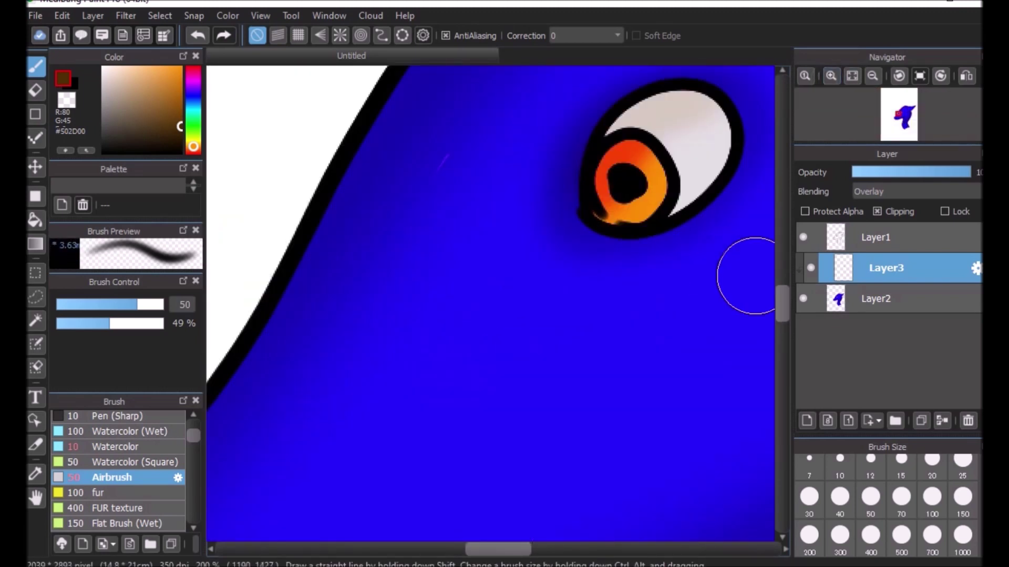
{"action": "scroll", "coordinate": [609, 336], "scroll_direction": "up", "scroll_amount": 3}
{"action": "scroll", "coordinate": [694, 294], "scroll_direction": "right", "scroll_amount": 3}
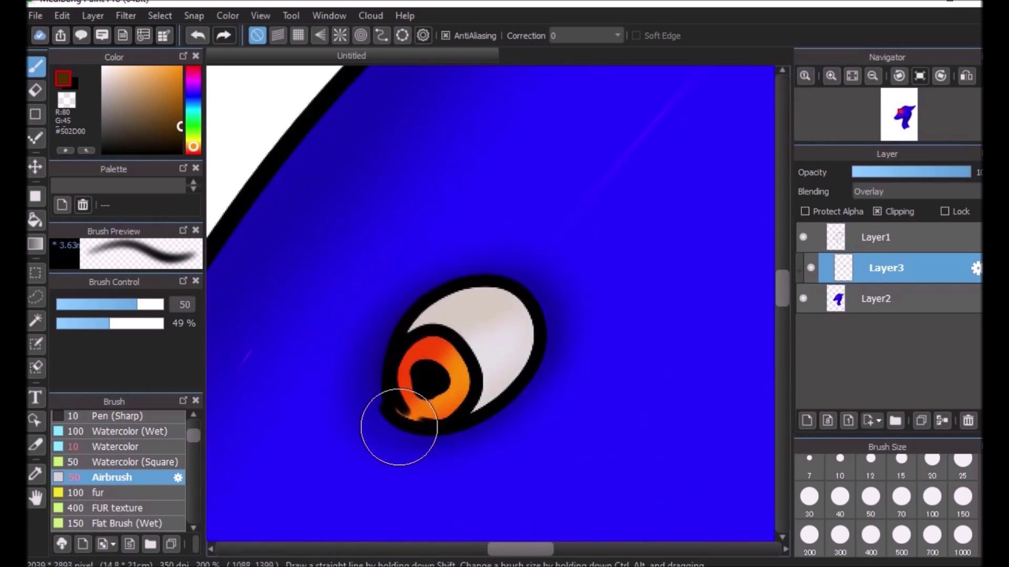
{"action": "left_click", "coordinate": [943, 421]}
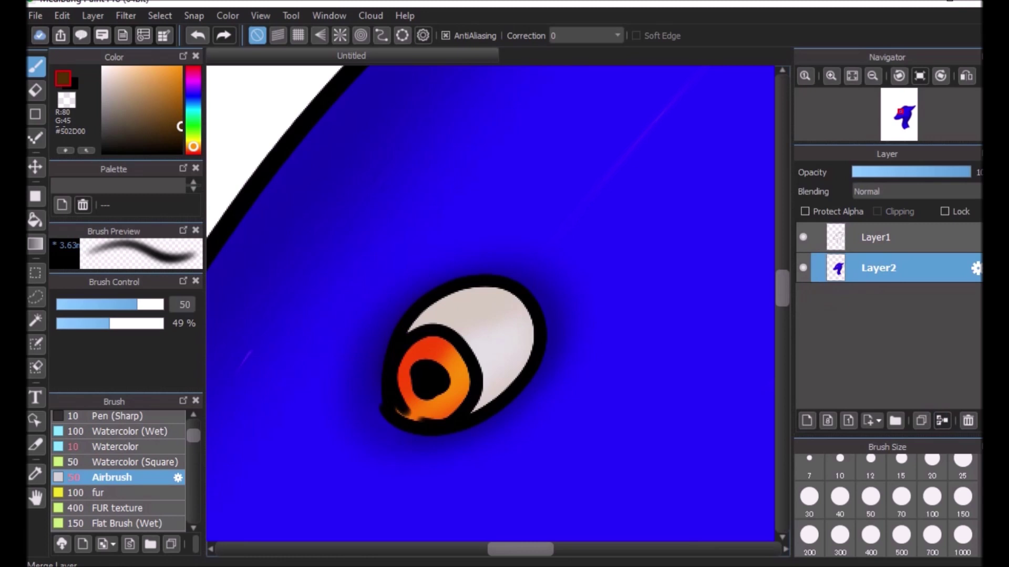
- Add a new layer clipped to the base layer and set its blending to Dodge
{"action": "left_click", "coordinate": [807, 420]}
{"action": "left_click", "coordinate": [876, 211]}
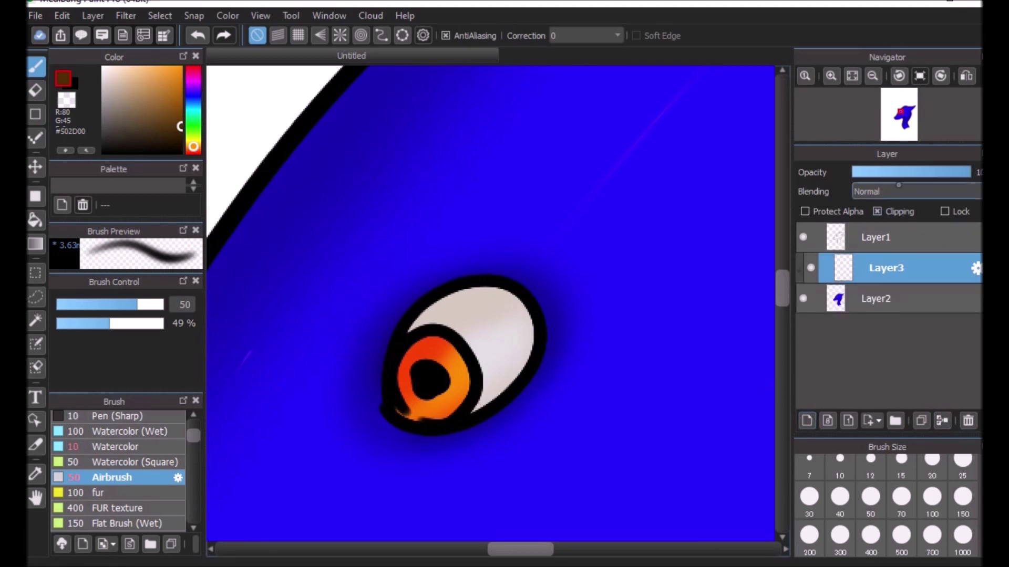
{"action": "left_click", "coordinate": [917, 191]}
{"action": "left_click", "coordinate": [876, 295]}
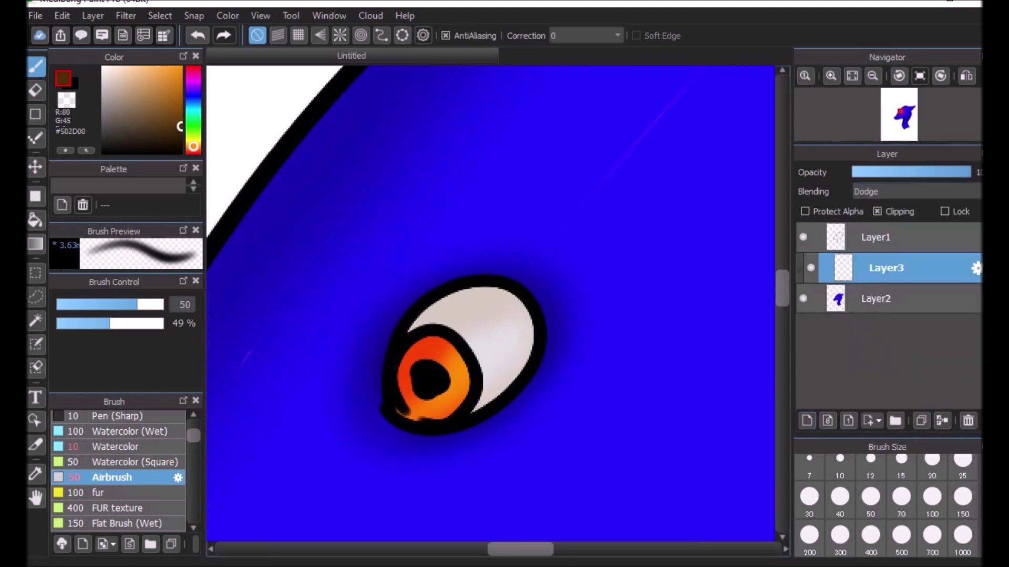
- Airbrush two glowing spots beside the pupil in orange #C46F00 at size 10, and merge the Dodge layer down
{"action": "left_click", "coordinate": [180, 87]}
{"action": "left_click", "coordinate": [831, 76]}
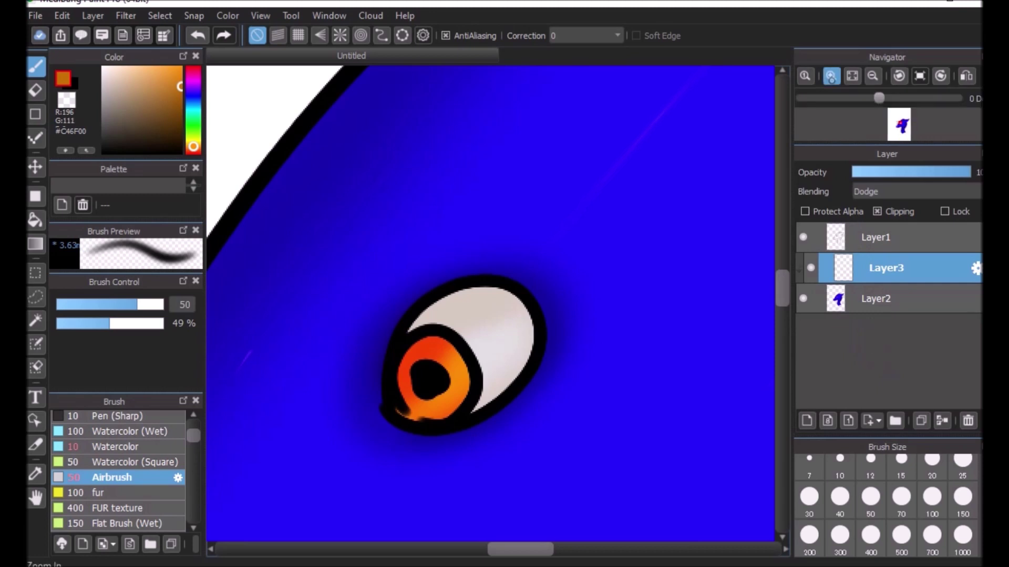
{"action": "left_click", "coordinate": [840, 465]}
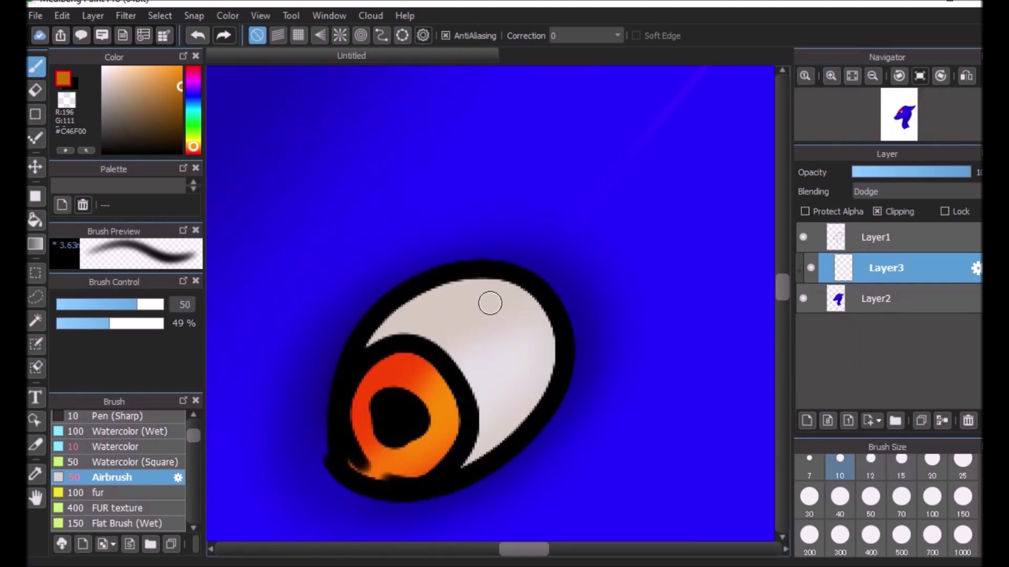
{"action": "left_click", "coordinate": [839, 465]}
{"action": "left_click_drag", "start_coordinate": [436, 394], "coordinate": [435, 449]}
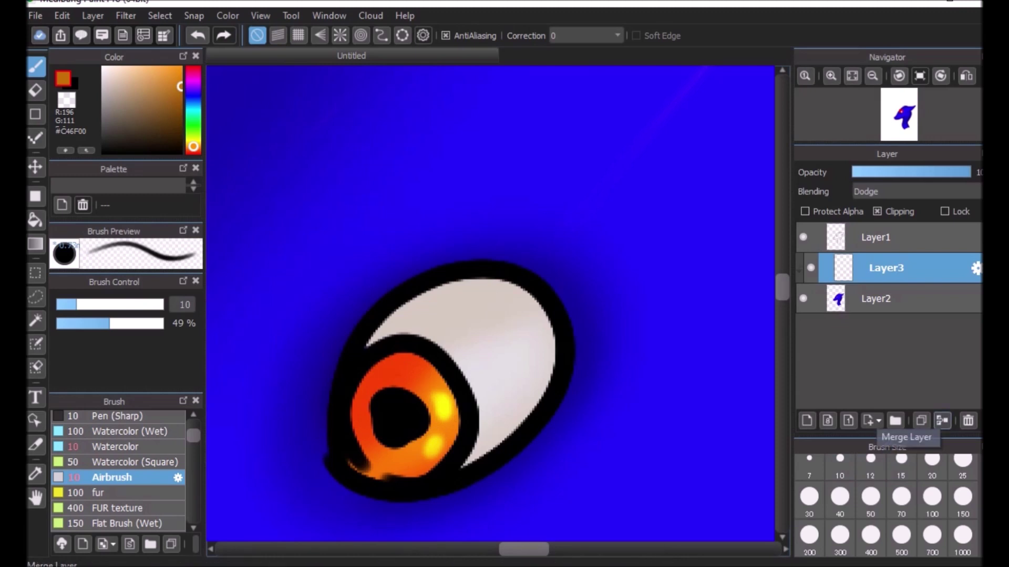
{"action": "left_click", "coordinate": [942, 421]}
- Paint a white #FFFFFF highlight across the iris on a new layer with the size 7 Watercolor brush, and move that layer above the line art
{"action": "left_click", "coordinate": [807, 420]}
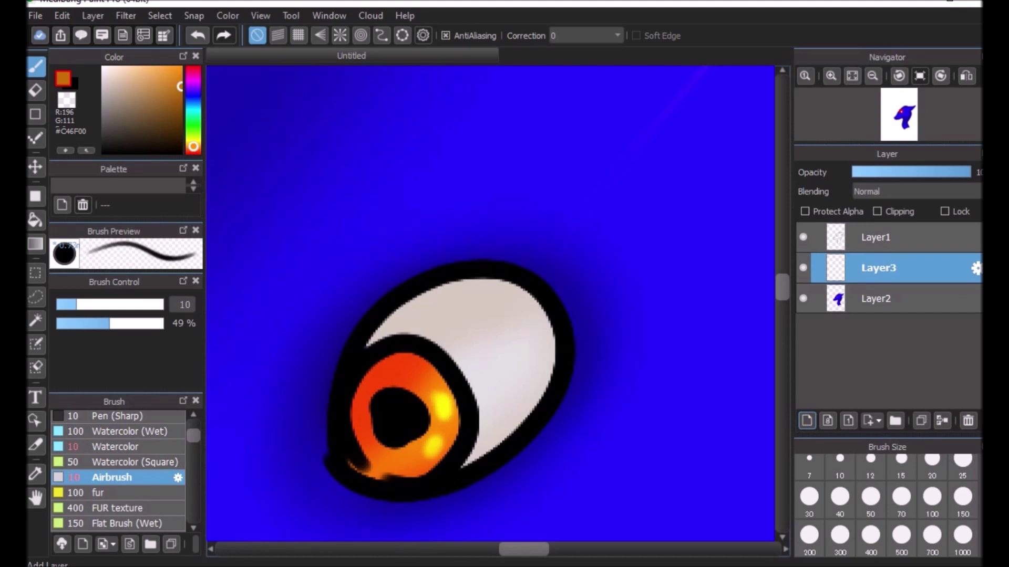
{"action": "left_click", "coordinate": [103, 68]}
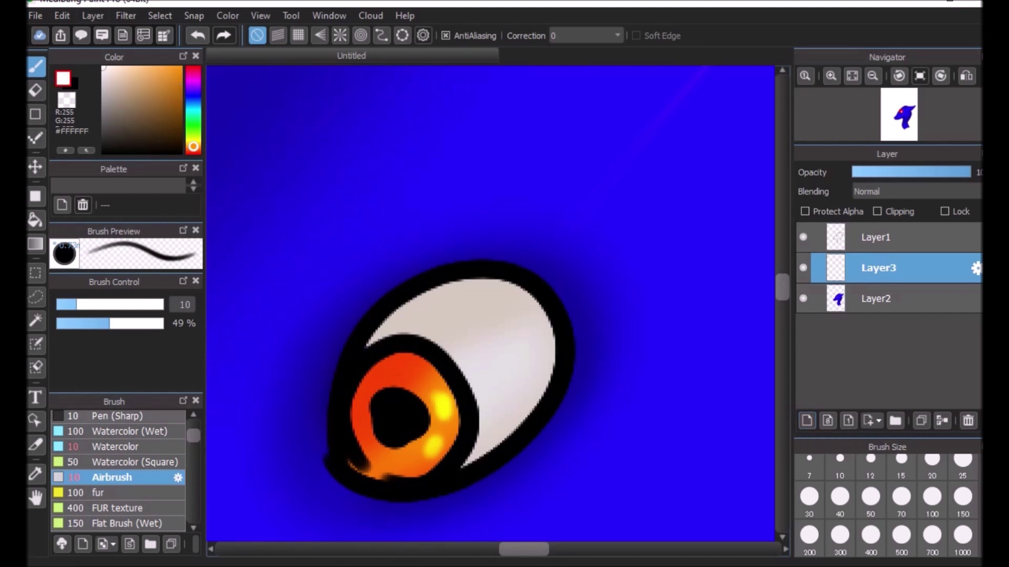
{"action": "left_click", "coordinate": [141, 449]}
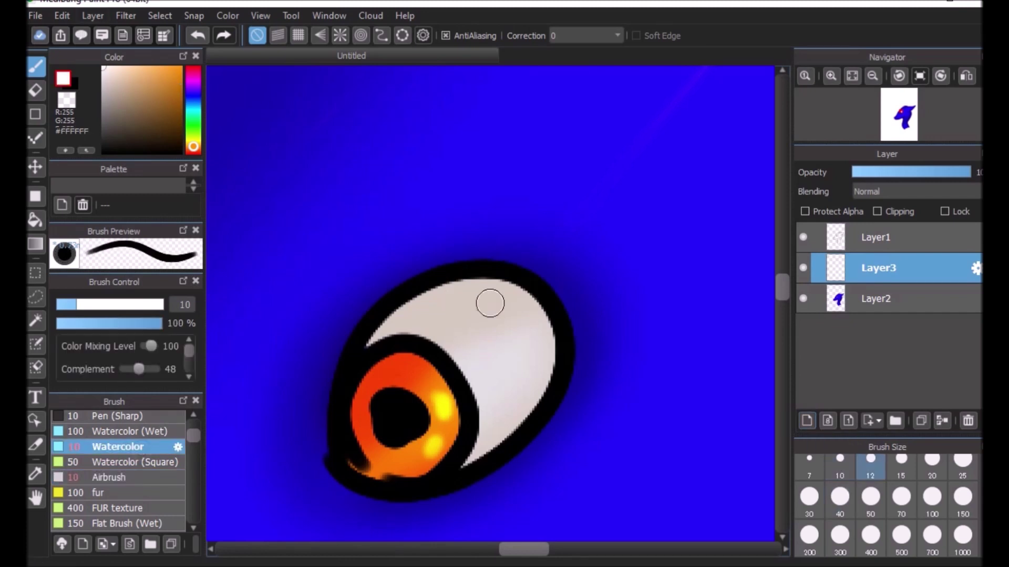
{"action": "mouse_move", "coordinate": [407, 389]}
{"action": "left_mouse_down"}
{"action": "mouse_move", "coordinate": [429, 353]}
{"action": "mouse_move", "coordinate": [410, 388]}
{"action": "mouse_move", "coordinate": [426, 378]}
{"action": "left_mouse_up"}
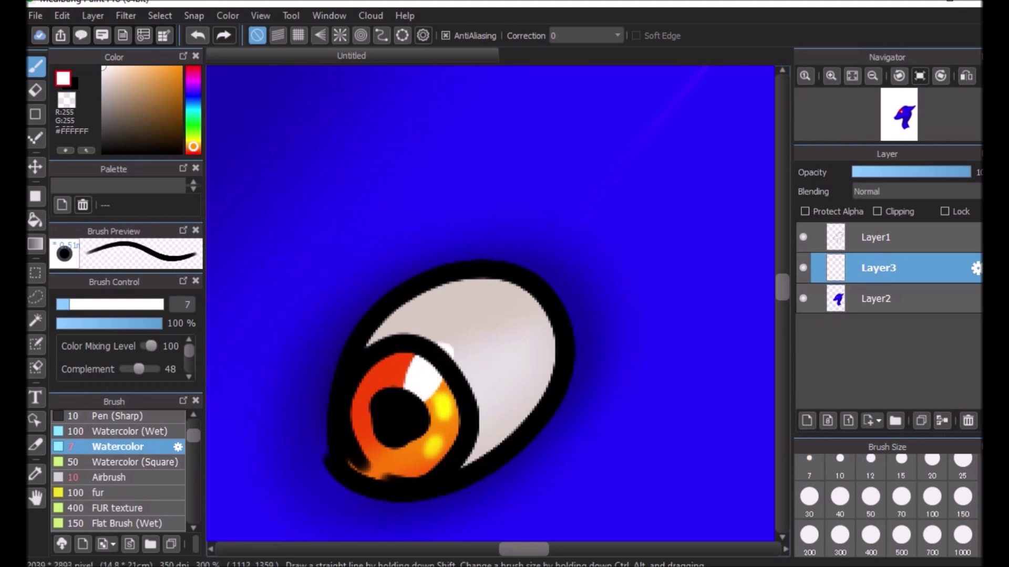
{"action": "left_click_drag", "start_coordinate": [893, 268], "coordinate": [893, 227]}
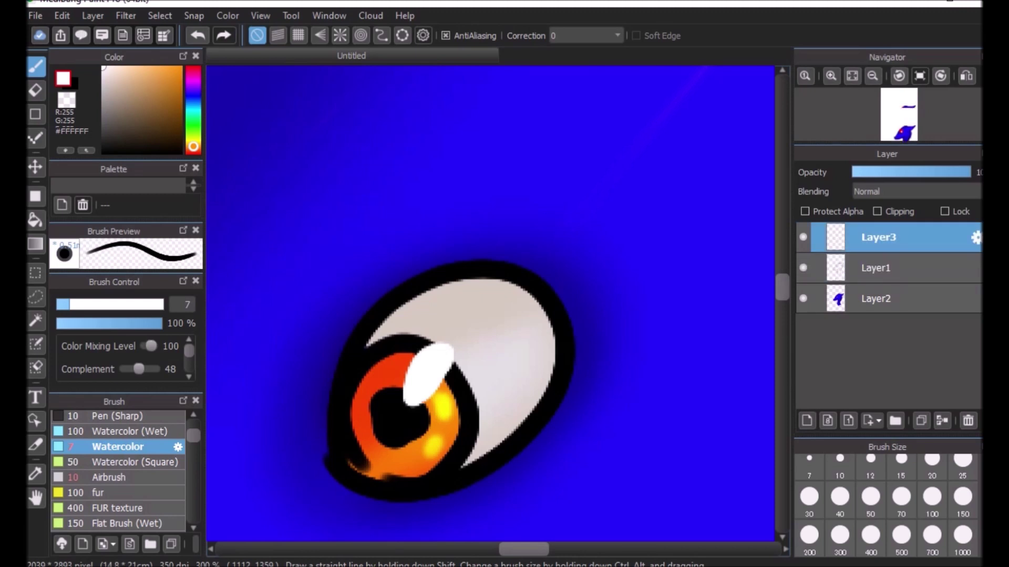
- Merge the highlight and line art layers down into the base layer
{"action": "left_click", "coordinate": [851, 75]}
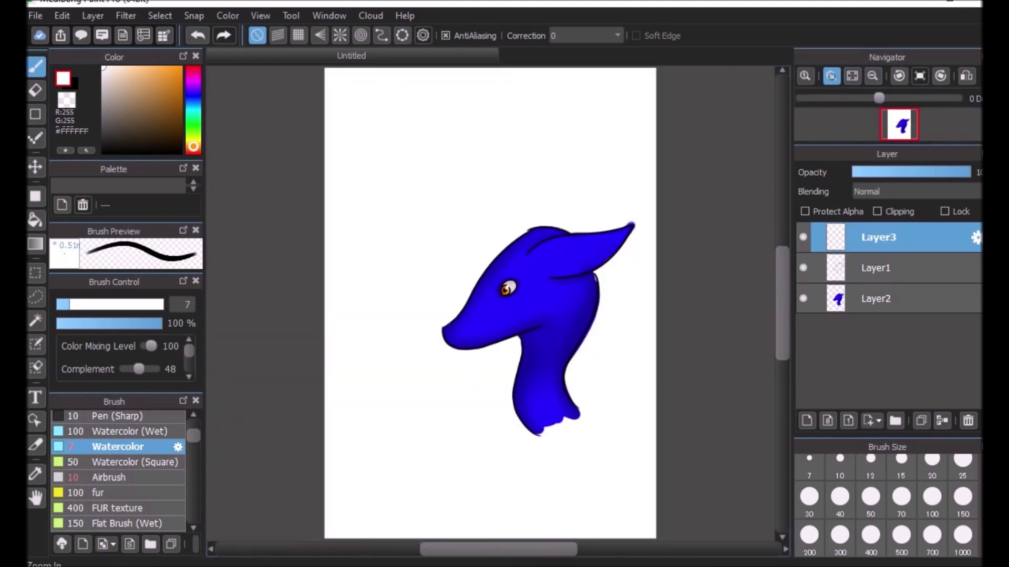
{"action": "left_click", "coordinate": [831, 75]}
{"action": "left_click", "coordinate": [831, 75]}
{"action": "left_click", "coordinate": [830, 76]}
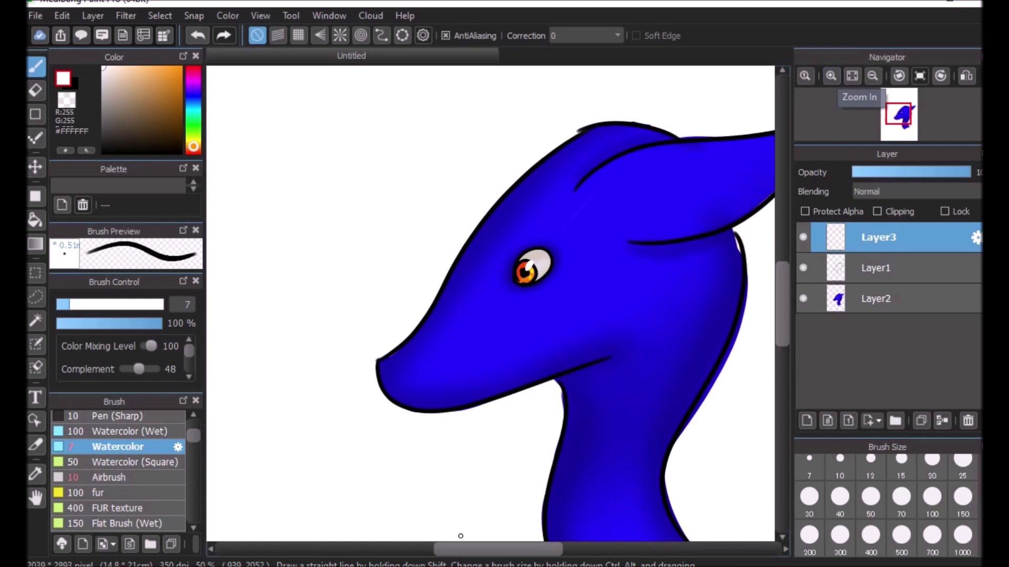
{"action": "left_click", "coordinate": [942, 420]}
{"action": "left_click", "coordinate": [942, 420]}
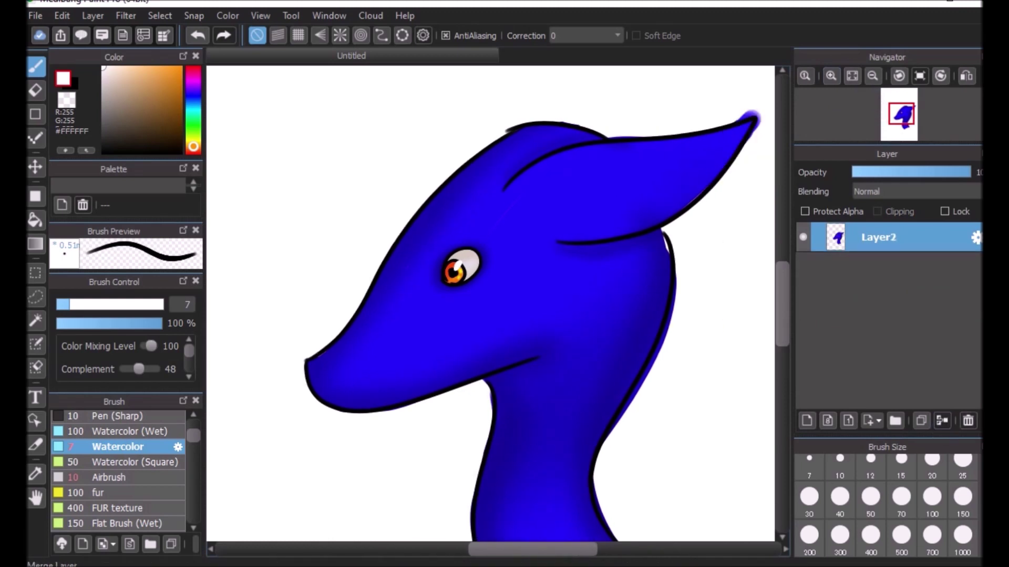
{"action": "left_click", "coordinate": [852, 75]}
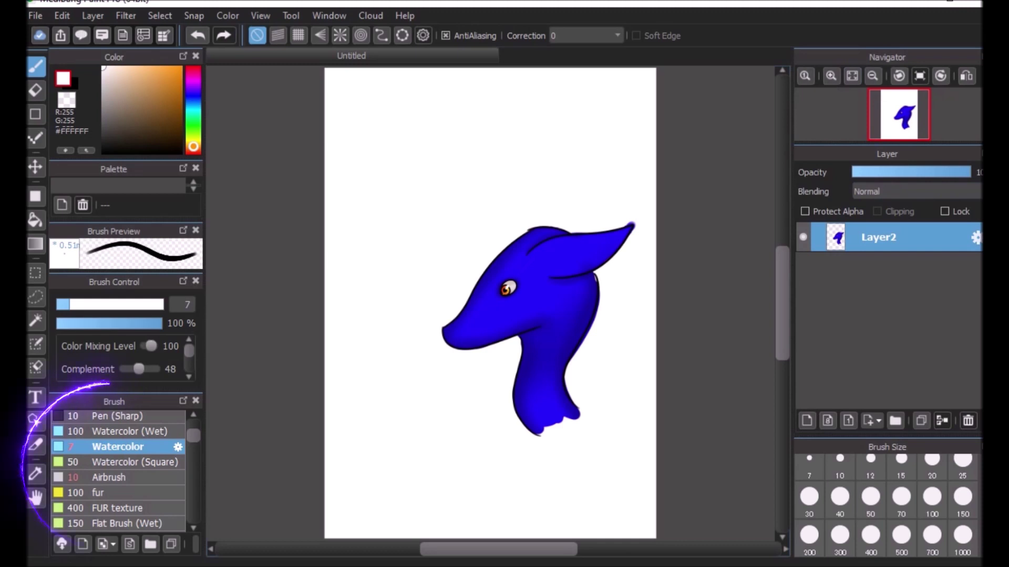
- Look through the brush list and try the angry_spikes_3 brush from the deko group around the head, undoing the strokes
{"action": "scroll", "coordinate": [108, 465], "scroll_direction": "down", "scroll_amount": 10}
{"action": "scroll", "coordinate": [108, 465], "scroll_direction": "down", "scroll_amount": 2}
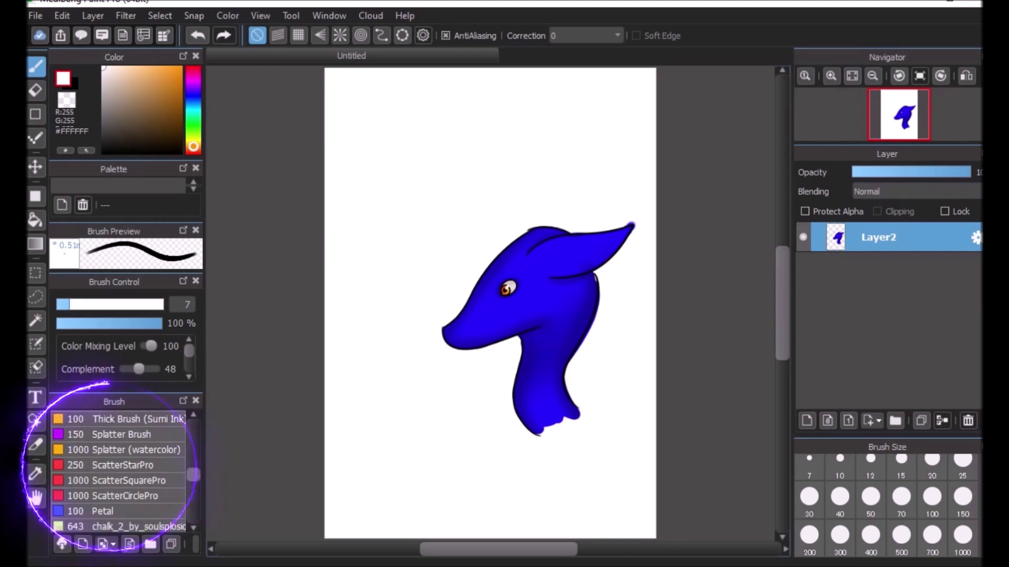
{"action": "scroll", "coordinate": [108, 465], "scroll_direction": "up", "scroll_amount": 15}
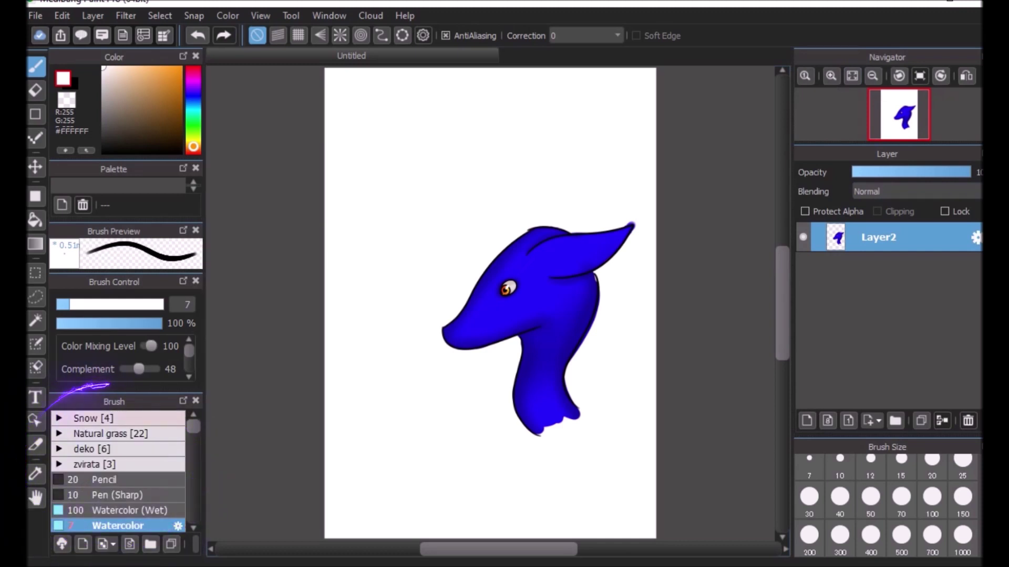
{"action": "left_click", "coordinate": [59, 449]}
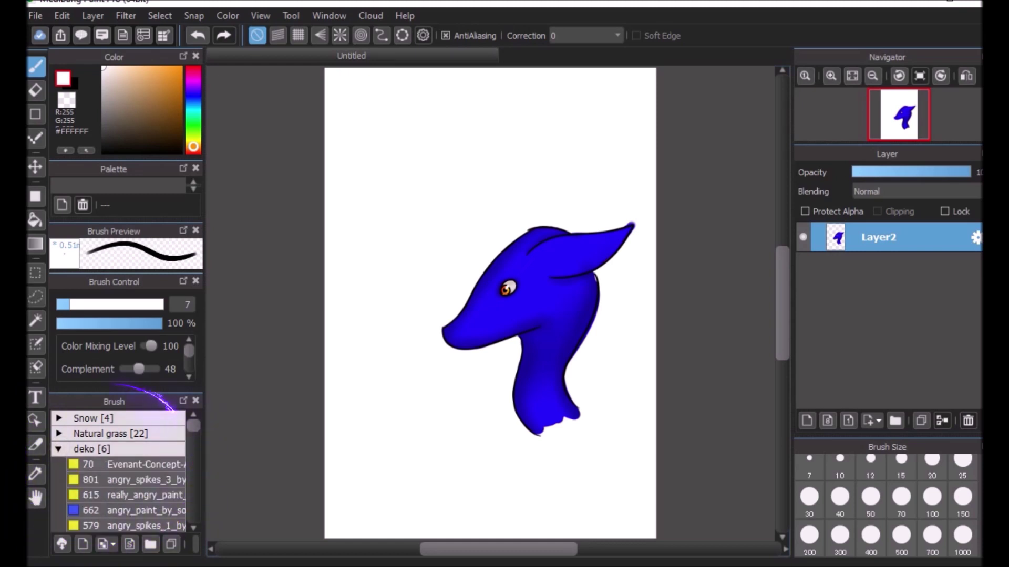
{"action": "left_click", "coordinate": [134, 479]}
{"action": "mouse_move", "coordinate": [403, 174]}
{"action": "left_mouse_down"}
{"action": "mouse_move", "coordinate": [490, 198]}
{"action": "mouse_move", "coordinate": [423, 316]}
{"action": "left_mouse_up"}
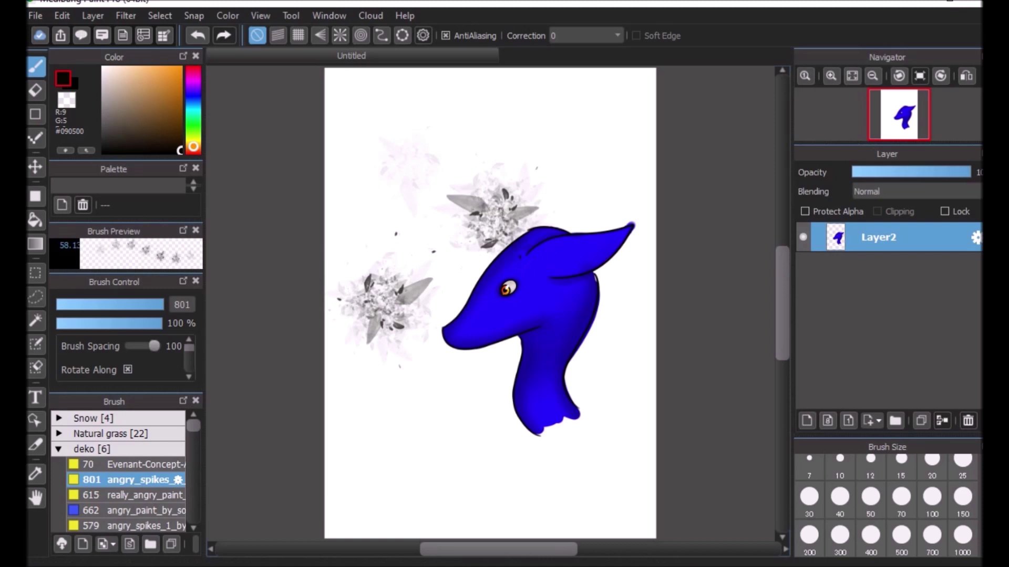
{"action": "left_click", "coordinate": [197, 36]}
{"action": "left_click", "coordinate": [59, 449]}
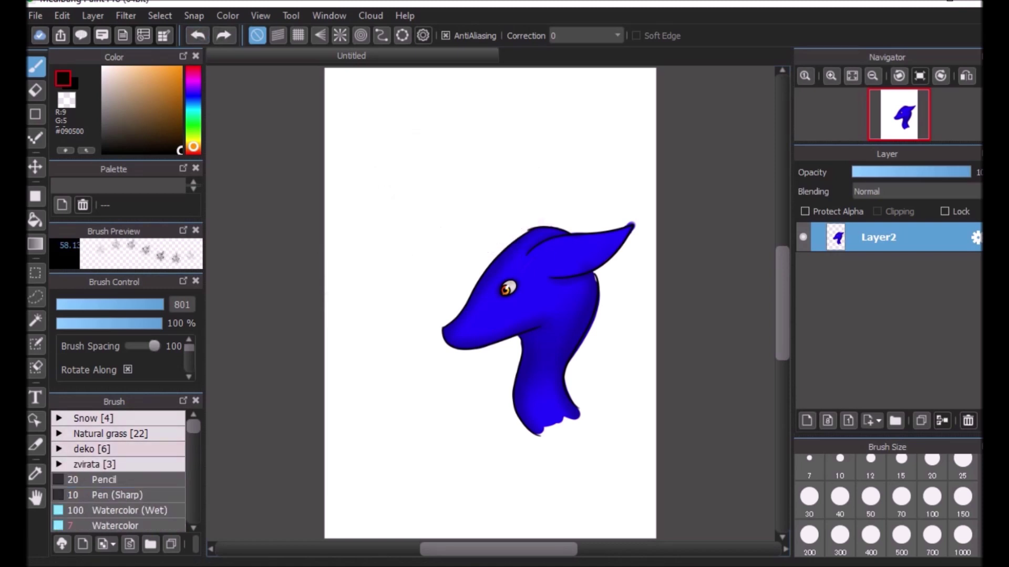
- Try a size 1000 scatter brush from the zvirata group above the head, and undo the stroke
{"action": "left_click", "coordinate": [178, 464]}
{"action": "left_click", "coordinate": [178, 480]}
{"action": "mouse_move", "coordinate": [422, 153]}
{"action": "left_mouse_down"}
{"action": "mouse_move", "coordinate": [406, 279]}
{"action": "mouse_move", "coordinate": [505, 190]}
{"action": "left_mouse_up"}
{"action": "left_click", "coordinate": [198, 36]}
{"action": "scroll", "coordinate": [179, 480], "scroll_direction": "down", "scroll_amount": 10}
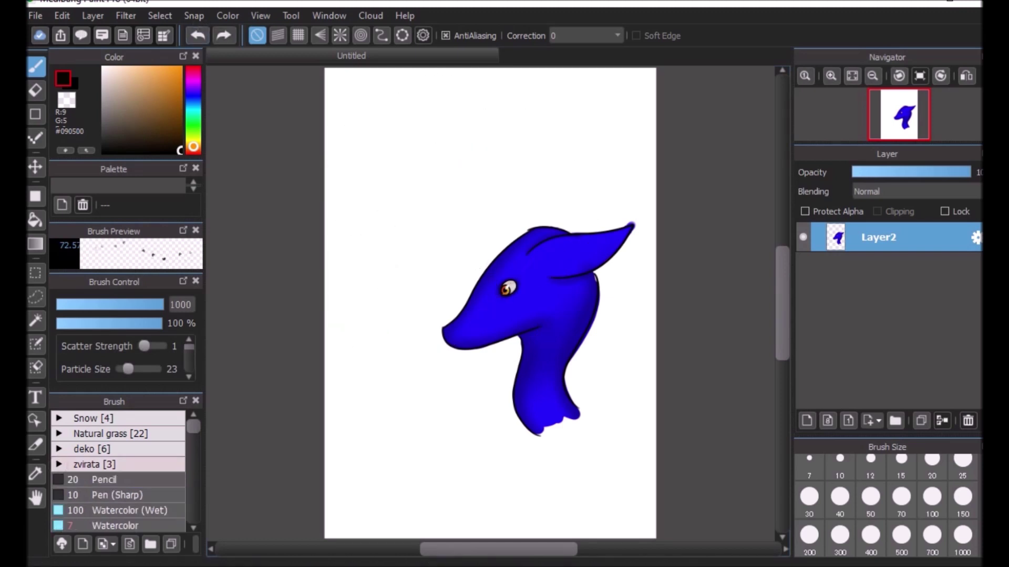
- Open the list of downloadable cloud brushes and browse through it
{"action": "scroll", "coordinate": [118, 470], "scroll_direction": "up", "scroll_amount": 10}
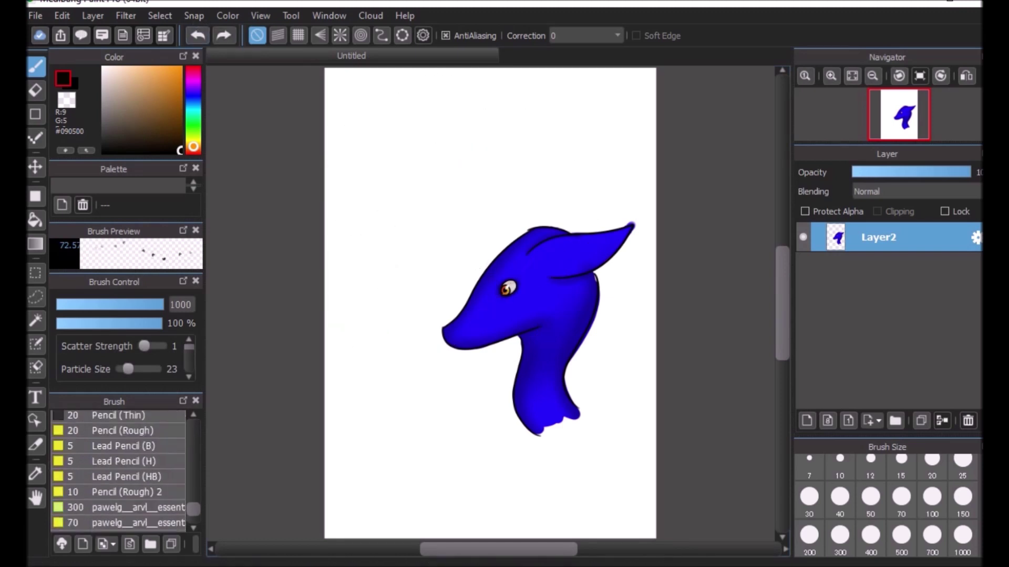
{"action": "scroll", "coordinate": [119, 471], "scroll_direction": "up", "scroll_amount": 3}
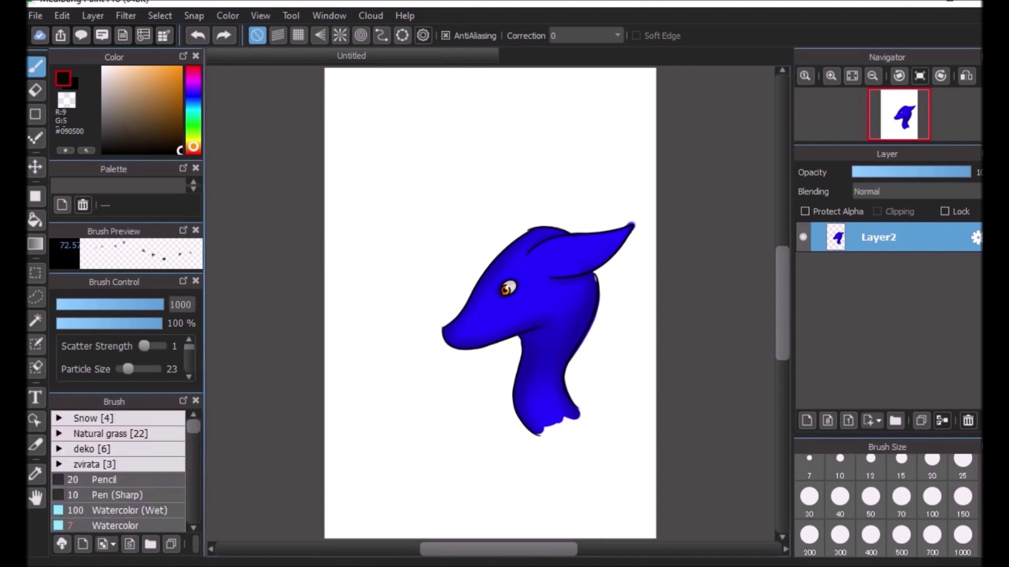
{"action": "left_click", "coordinate": [62, 544]}
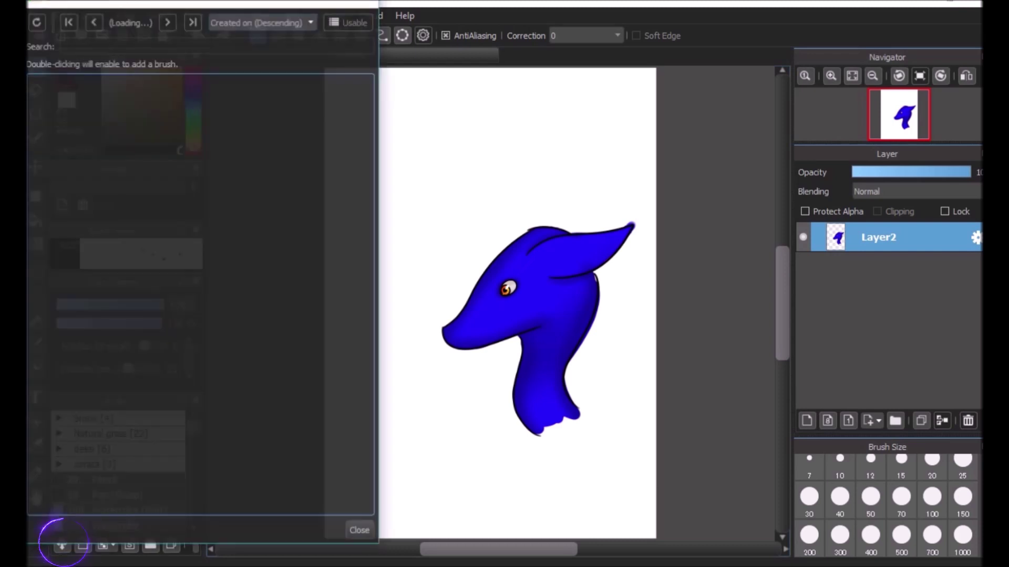
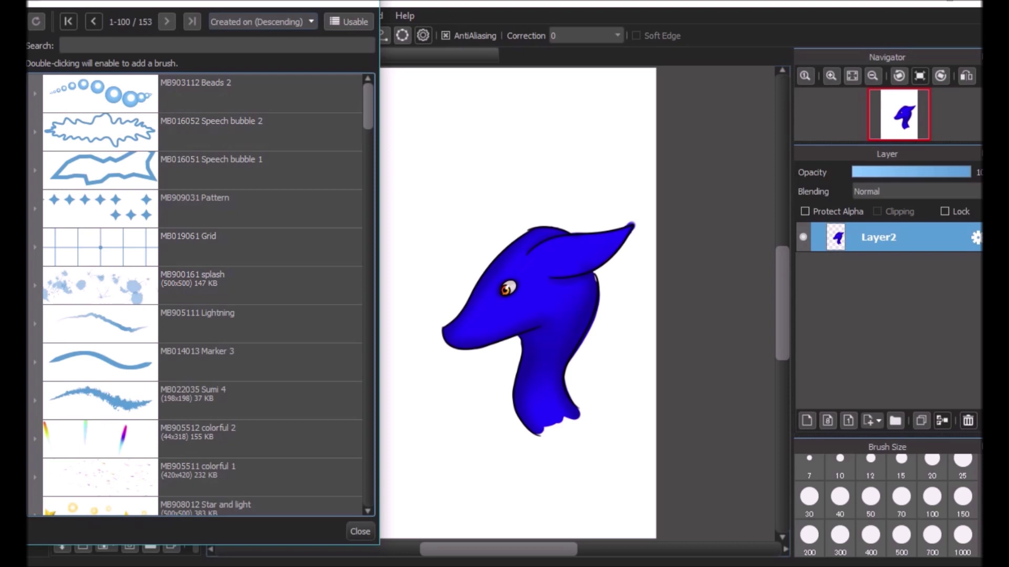
{"action": "scroll", "coordinate": [100, 476], "scroll_direction": "down", "scroll_amount": 3}
{"action": "scroll", "coordinate": [100, 476], "scroll_direction": "down", "scroll_amount": 7}
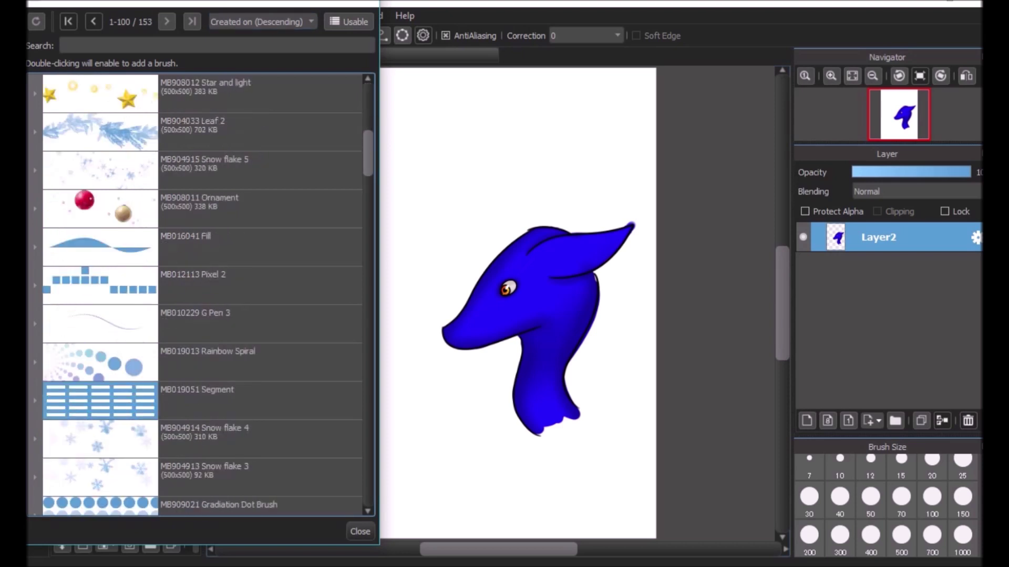
{"action": "scroll", "coordinate": [199, 294], "scroll_direction": "down", "scroll_amount": 3}
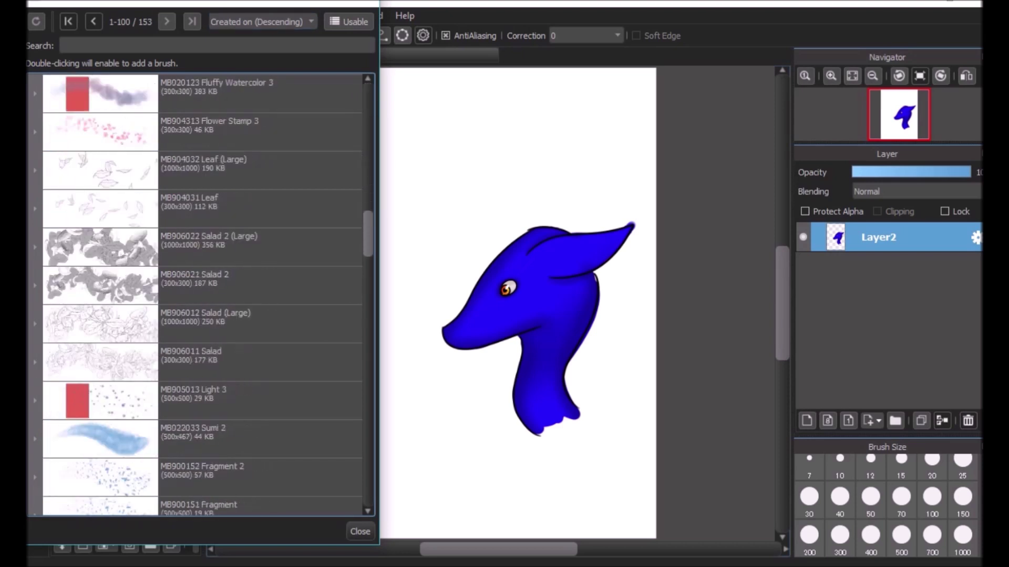
{"action": "scroll", "coordinate": [199, 294], "scroll_direction": "down", "scroll_amount": 8}
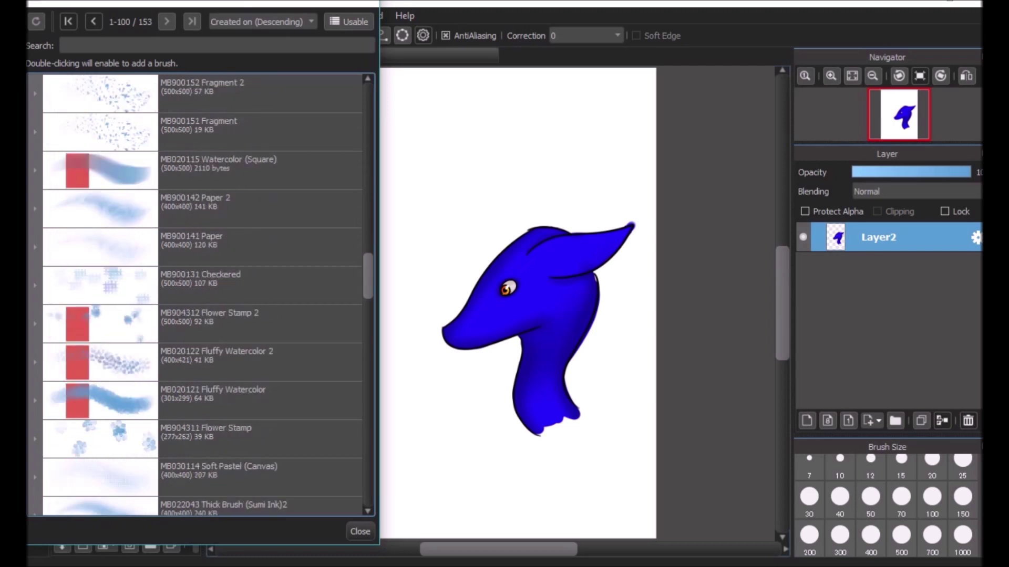
- Search the downloadable brushes for "leaf" and close the list without adding any
{"action": "type", "text": "leaf"}
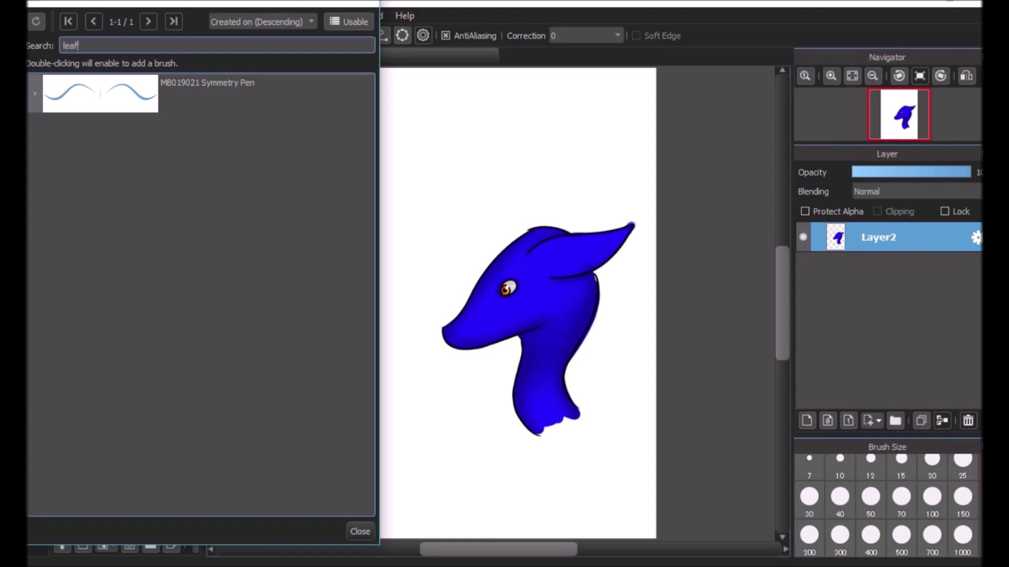
{"action": "key", "text": "Return"}
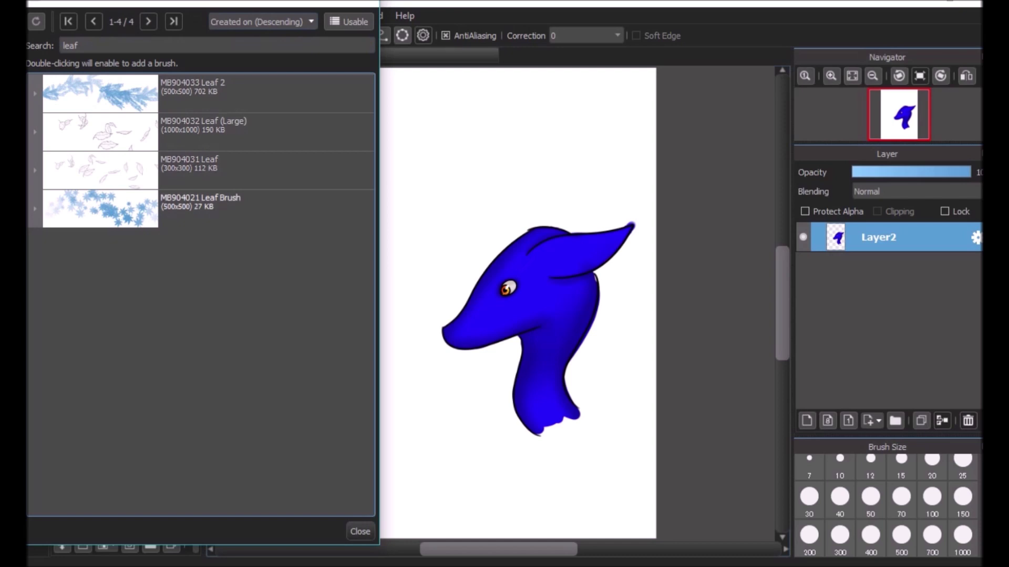
{"action": "left_click", "coordinate": [360, 531]}
{"action": "scroll", "coordinate": [161, 511], "scroll_direction": "down", "scroll_amount": 15}
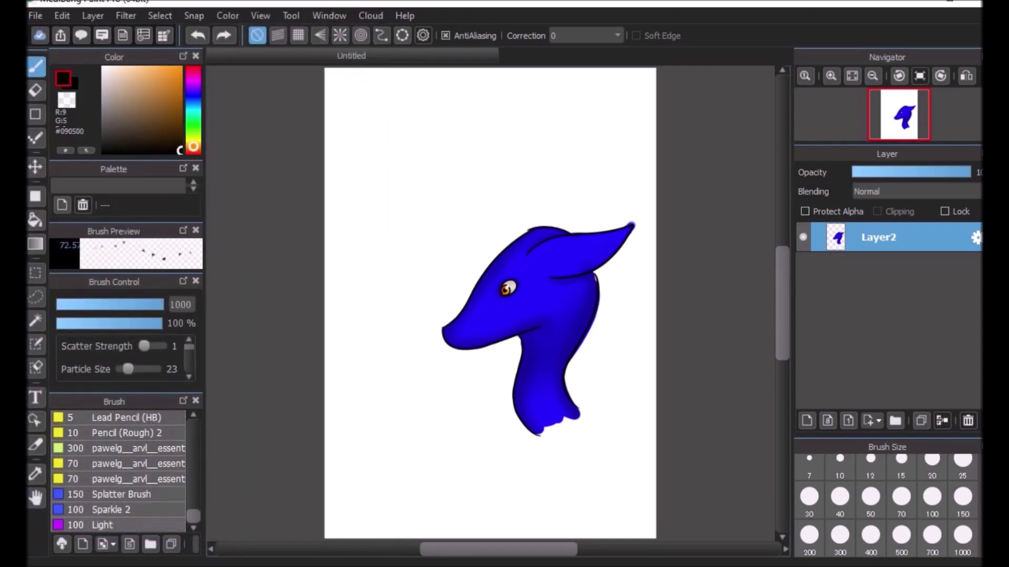
{"action": "scroll", "coordinate": [118, 470], "scroll_direction": "up", "scroll_amount": 15}
{"action": "scroll", "coordinate": [118, 470], "scroll_direction": "down", "scroll_amount": 5}
{"action": "scroll", "coordinate": [118, 470], "scroll_direction": "down", "scroll_amount": 10}
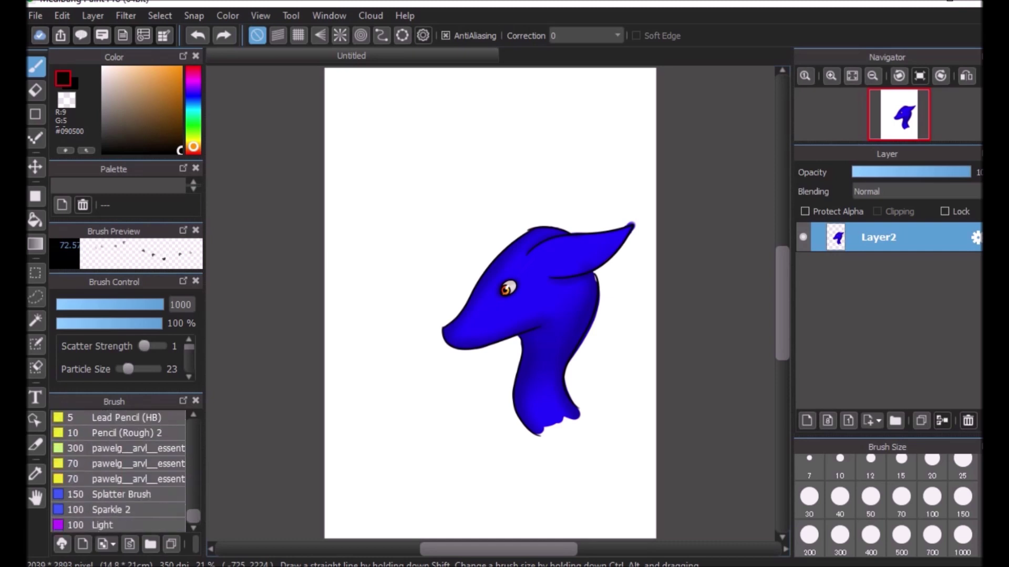
{"action": "scroll", "coordinate": [118, 470], "scroll_direction": "up", "scroll_amount": 12}
{"action": "scroll", "coordinate": [118, 470], "scroll_direction": "up", "scroll_amount": 5}
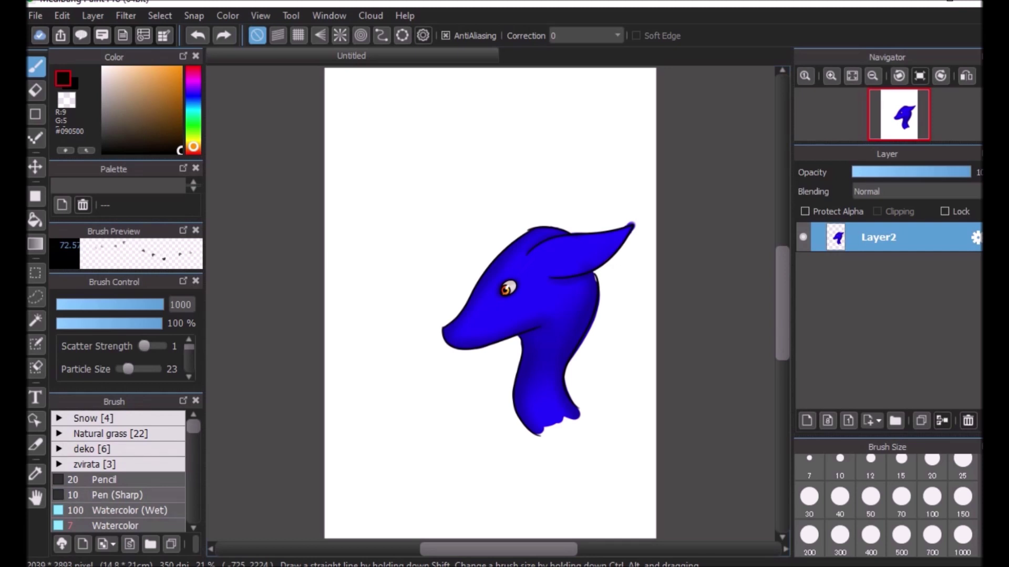
- Try the size 755 butterfly brush from the zvirata group on the empty canvas above the head, and undo the stamp
{"action": "left_click", "coordinate": [124, 524]}
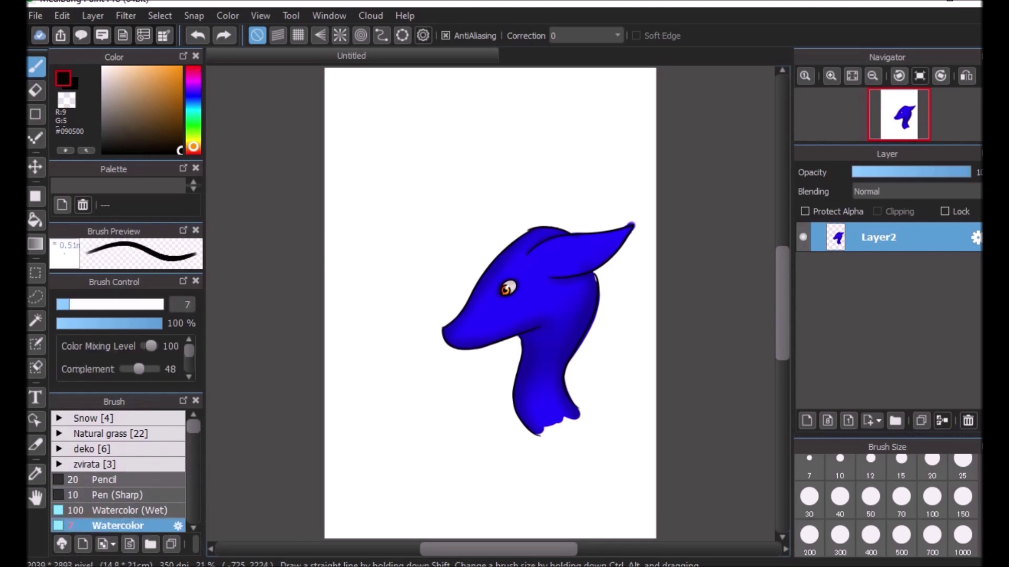
{"action": "left_click", "coordinate": [59, 448]}
{"action": "left_click", "coordinate": [59, 448]}
{"action": "left_click", "coordinate": [59, 465]}
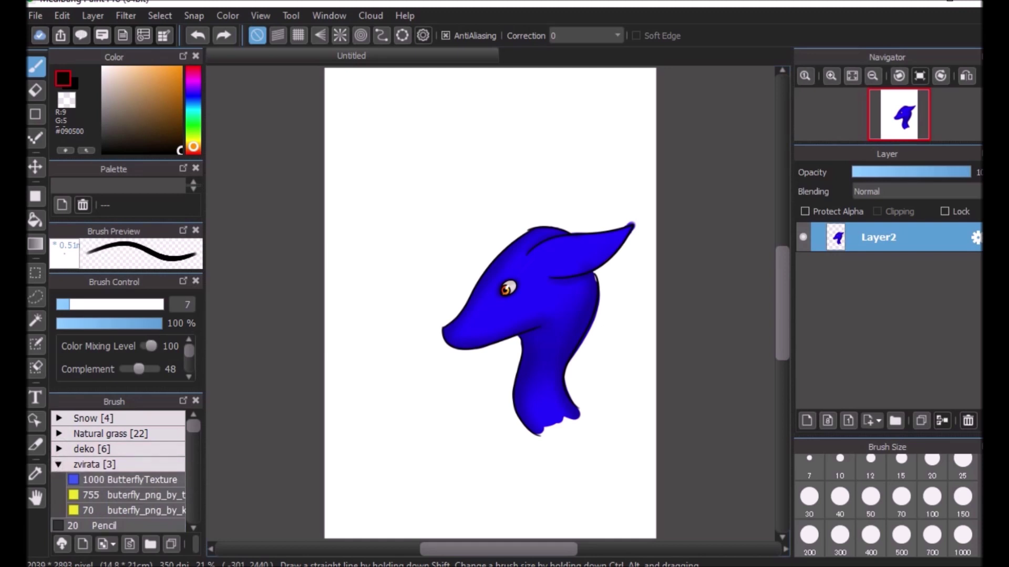
{"action": "left_click", "coordinate": [145, 496]}
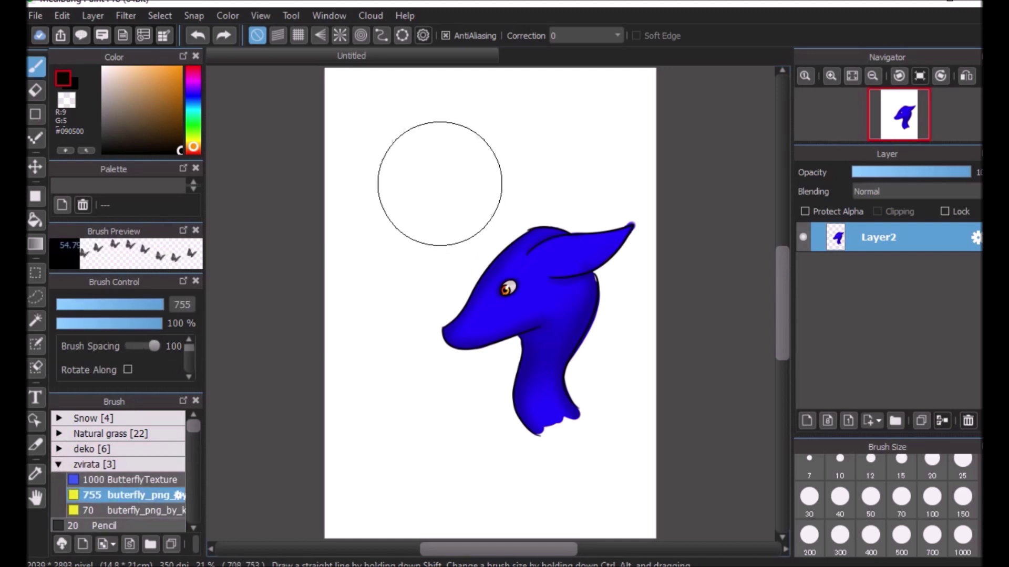
{"action": "left_click", "coordinate": [424, 163]}
{"action": "left_click", "coordinate": [197, 36]}
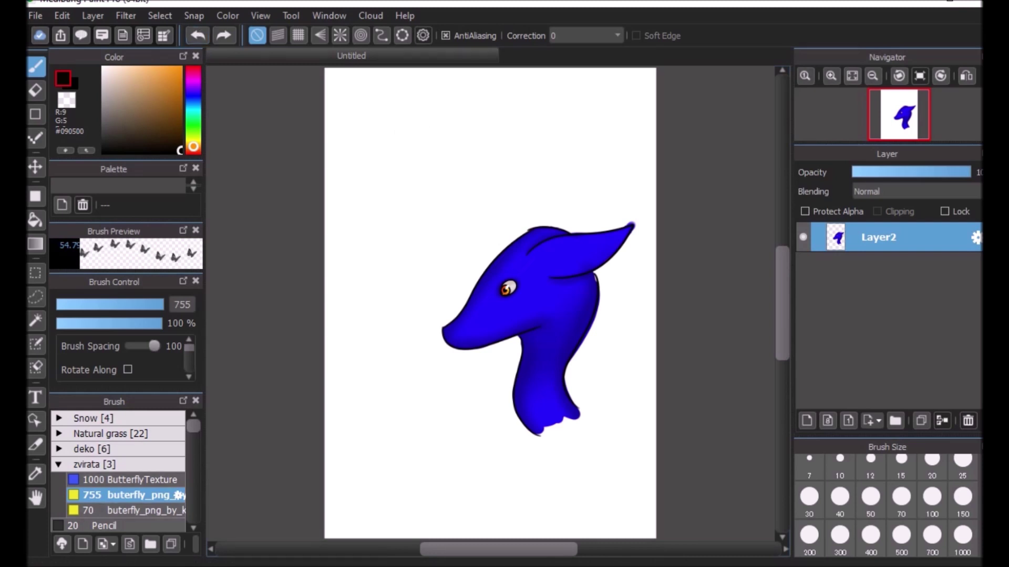
- Set the butterfly brush's spacing to 2, stamp it once, and paint a long black stroke downward in front of the snout
{"action": "left_click", "coordinate": [178, 495]}
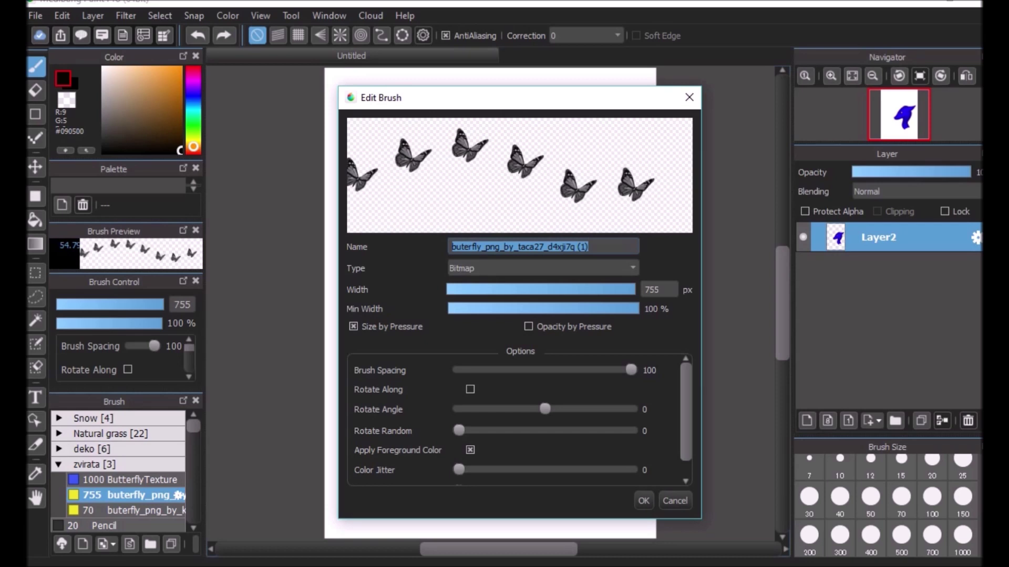
{"action": "left_click_drag", "start_coordinate": [630, 370], "coordinate": [458, 370]}
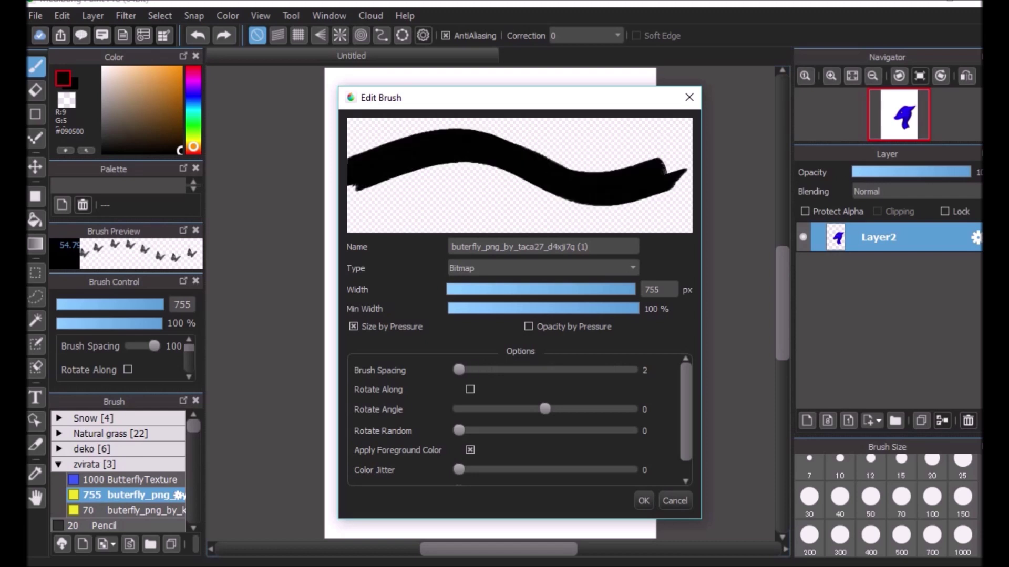
{"action": "left_click", "coordinate": [644, 501]}
{"action": "left_click", "coordinate": [441, 150]}
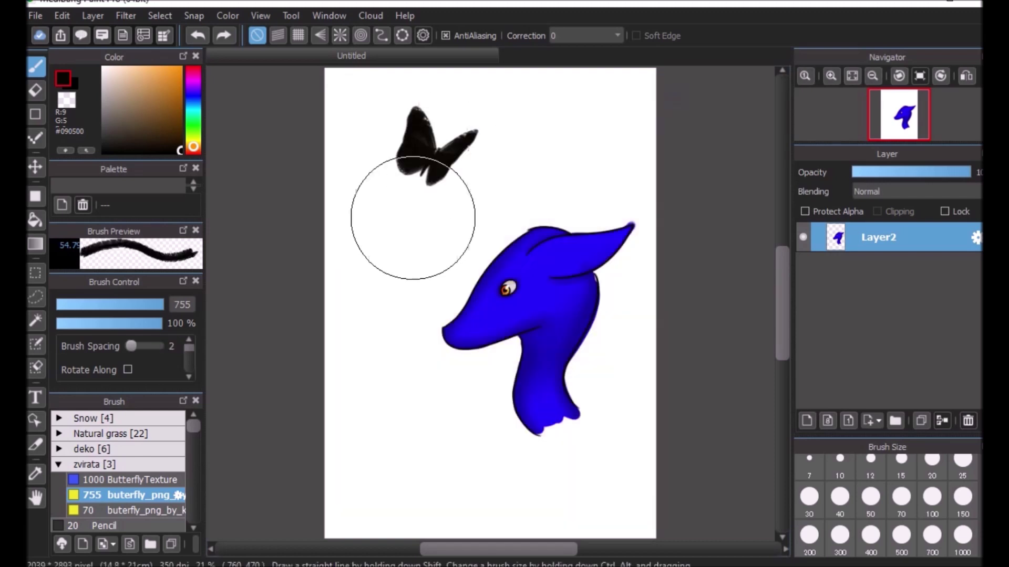
{"action": "mouse_move", "coordinate": [410, 219]}
{"action": "left_mouse_down"}
{"action": "mouse_move", "coordinate": [397, 322]}
{"action": "mouse_move", "coordinate": [433, 381]}
{"action": "mouse_move", "coordinate": [522, 405]}
{"action": "left_mouse_up"}
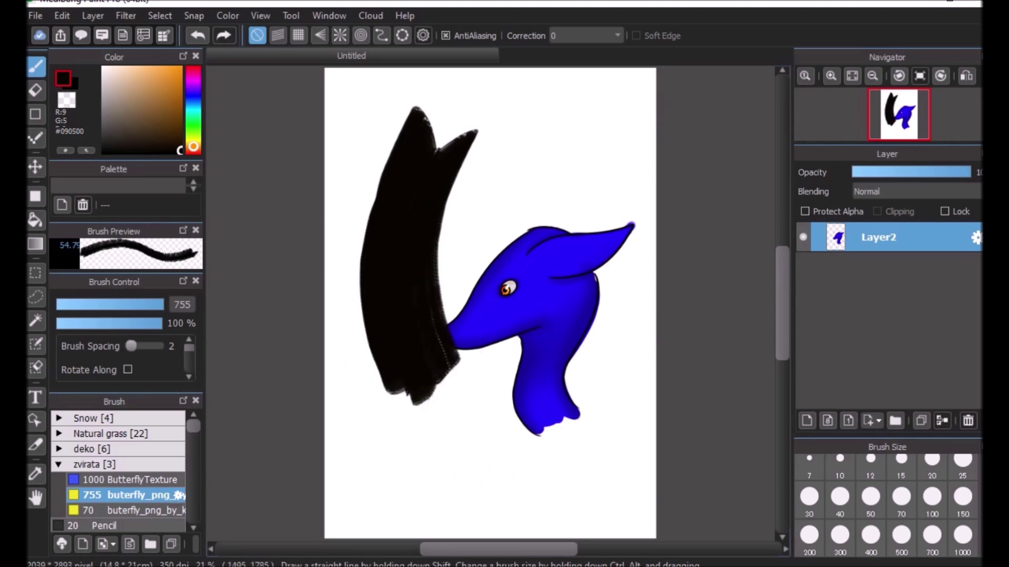
- Set the butterfly brush's spacing to 100 and preview the brush as the Bitmap Watercolor type
{"action": "left_click", "coordinate": [178, 495]}
{"action": "left_click_drag", "start_coordinate": [459, 370], "coordinate": [631, 370]}
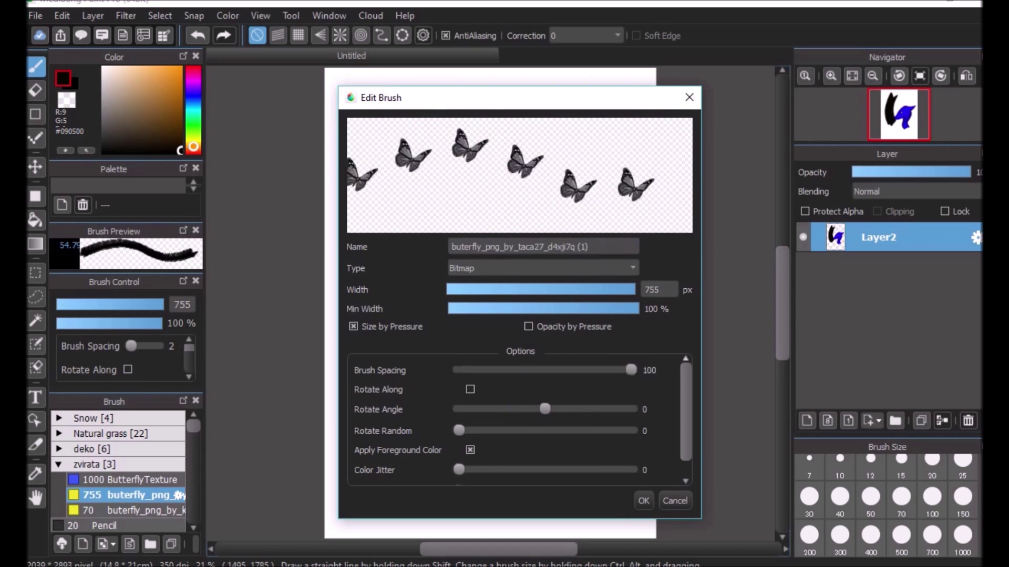
{"action": "left_click", "coordinate": [542, 268]}
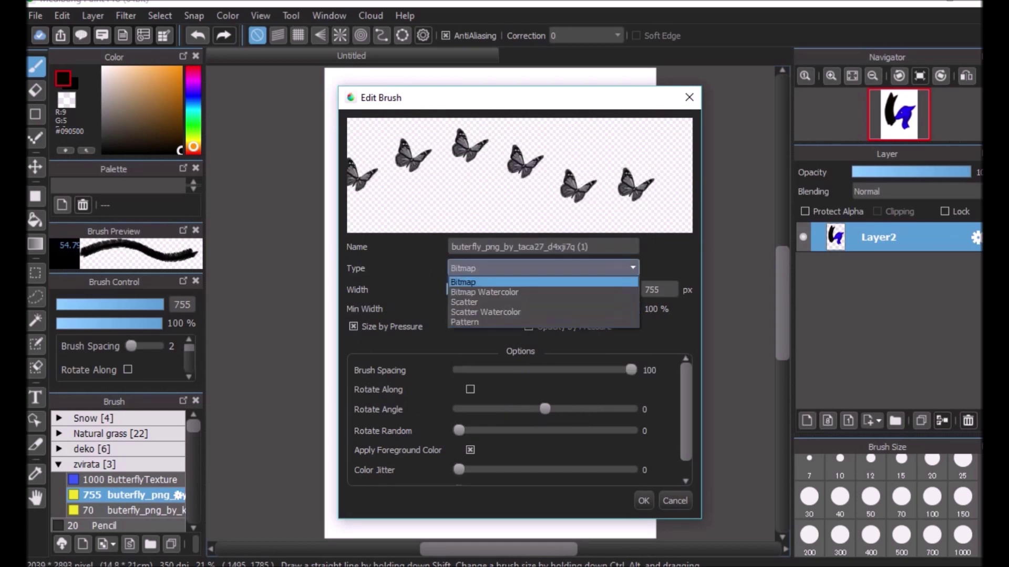
{"action": "left_click", "coordinate": [546, 292]}
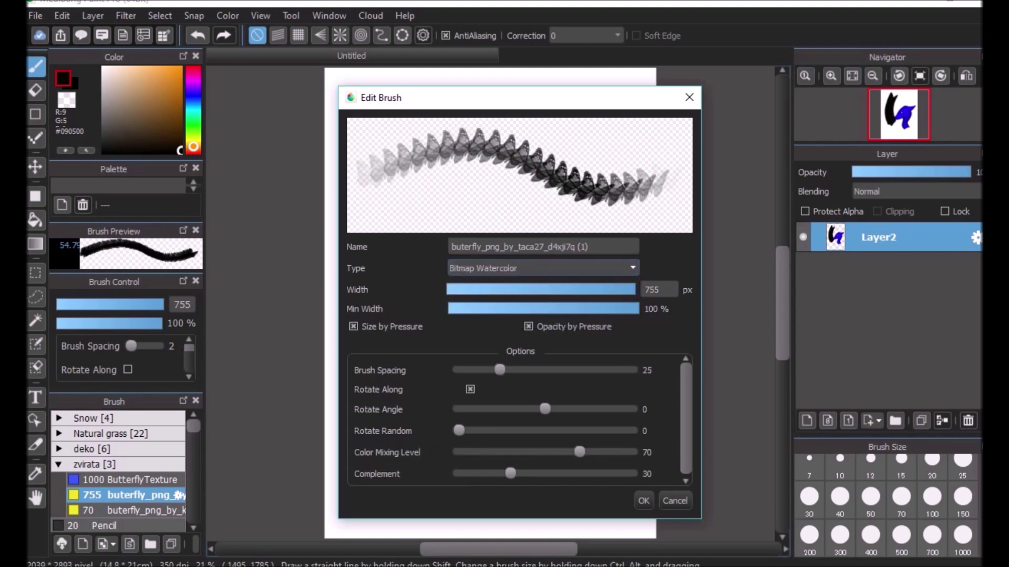
- Change the butterfly brush's type to Scatter, try a stroke above the head, and undo it
{"action": "left_click", "coordinate": [605, 268]}
{"action": "left_click", "coordinate": [541, 302]}
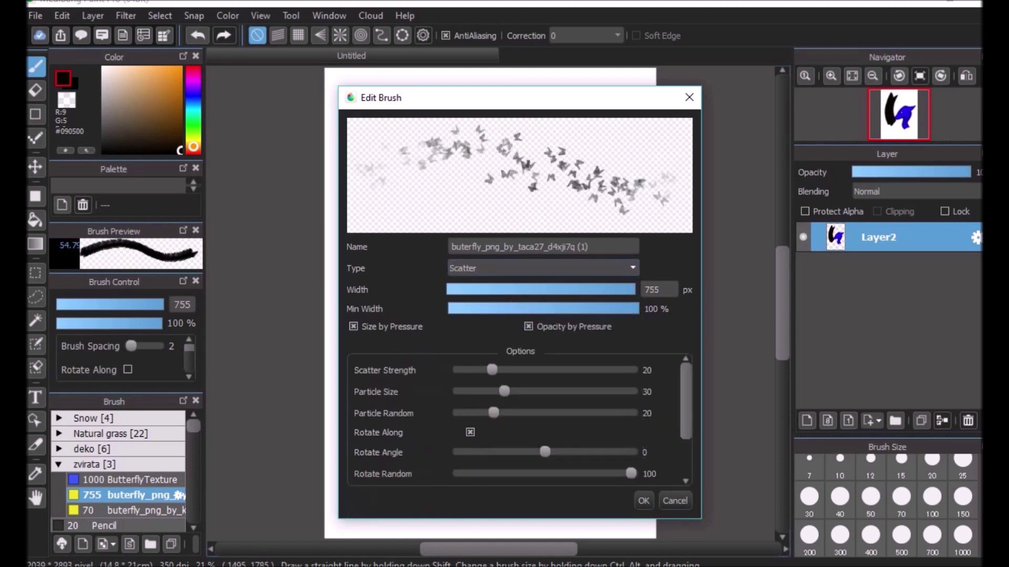
{"action": "left_click", "coordinate": [644, 500]}
{"action": "mouse_move", "coordinate": [494, 169]}
{"action": "left_mouse_down"}
{"action": "mouse_move", "coordinate": [567, 196]}
{"action": "mouse_move", "coordinate": [584, 114]}
{"action": "mouse_move", "coordinate": [526, 107]}
{"action": "mouse_move", "coordinate": [510, 208]}
{"action": "mouse_move", "coordinate": [599, 168]}
{"action": "left_mouse_up"}
{"action": "left_click", "coordinate": [198, 35]}
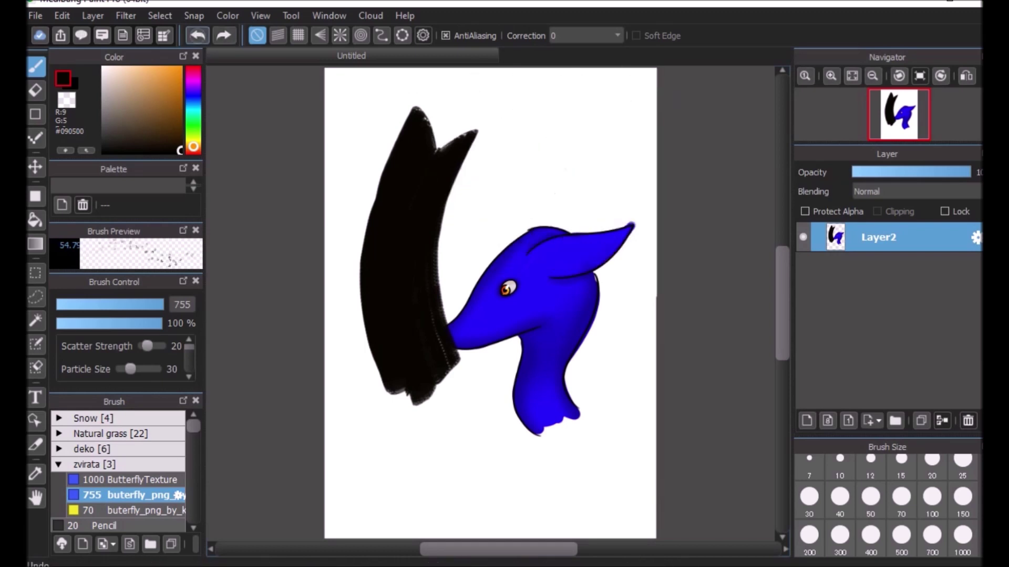
- Preview the butterfly brush as the Bitmap, Pattern and Bitmap Watercolor types in its settings
{"action": "left_click", "coordinate": [179, 495]}
{"action": "left_click", "coordinate": [611, 265]}
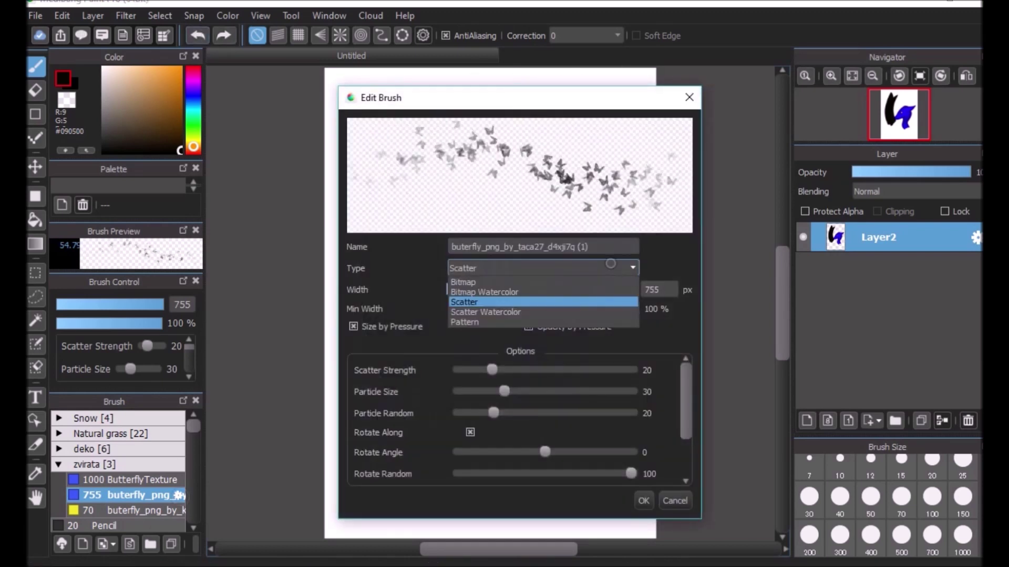
{"action": "left_click", "coordinate": [462, 282]}
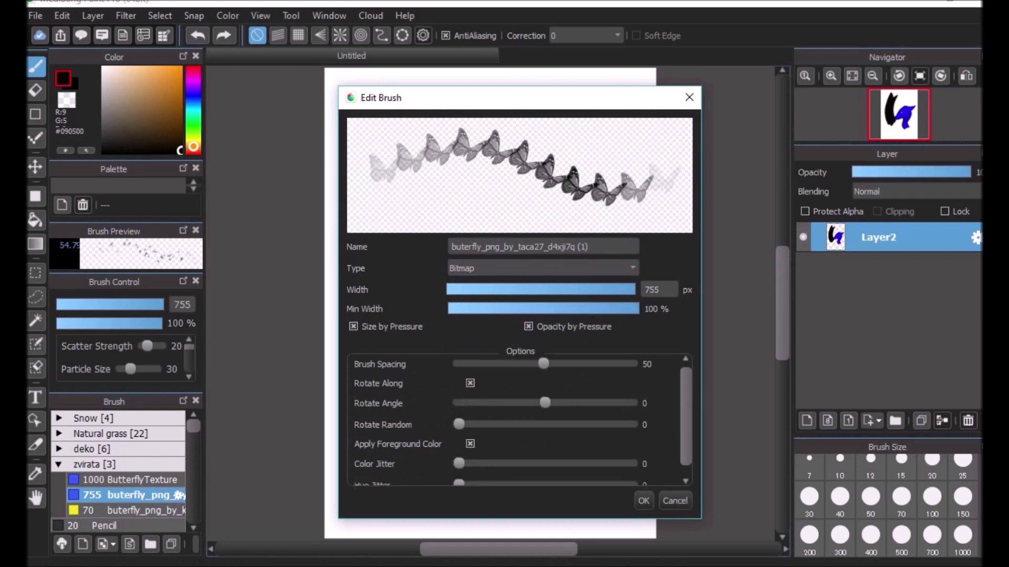
{"action": "left_click", "coordinate": [541, 268]}
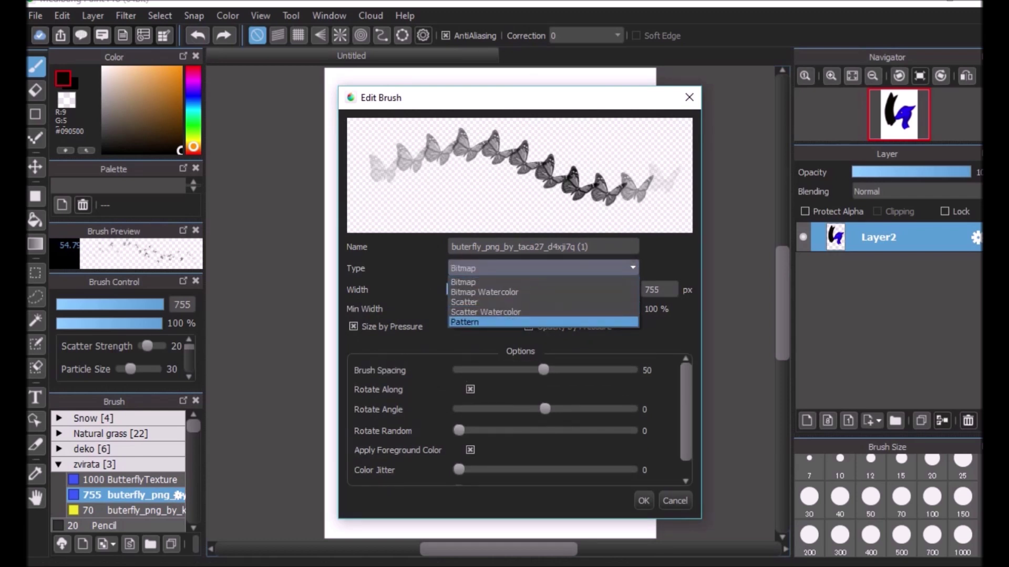
{"action": "left_click", "coordinate": [465, 323]}
{"action": "left_click", "coordinate": [541, 268]}
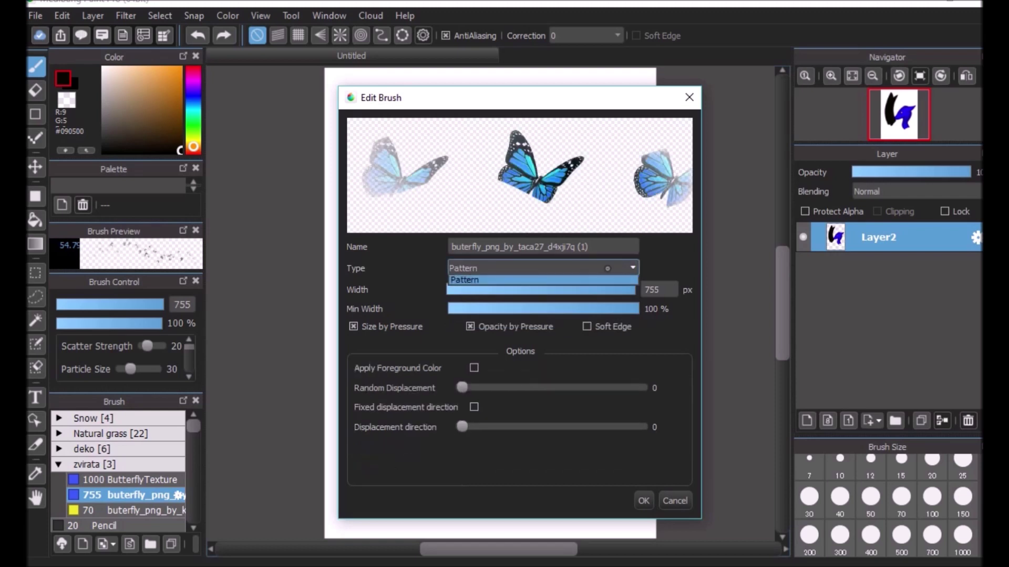
{"action": "left_click", "coordinate": [484, 292]}
{"action": "left_click", "coordinate": [541, 268]}
{"action": "left_click", "coordinate": [522, 292]}
- Set the butterfly brush's type to Bitmap with a brush spacing of 100 and accept the settings
{"action": "left_click", "coordinate": [548, 270]}
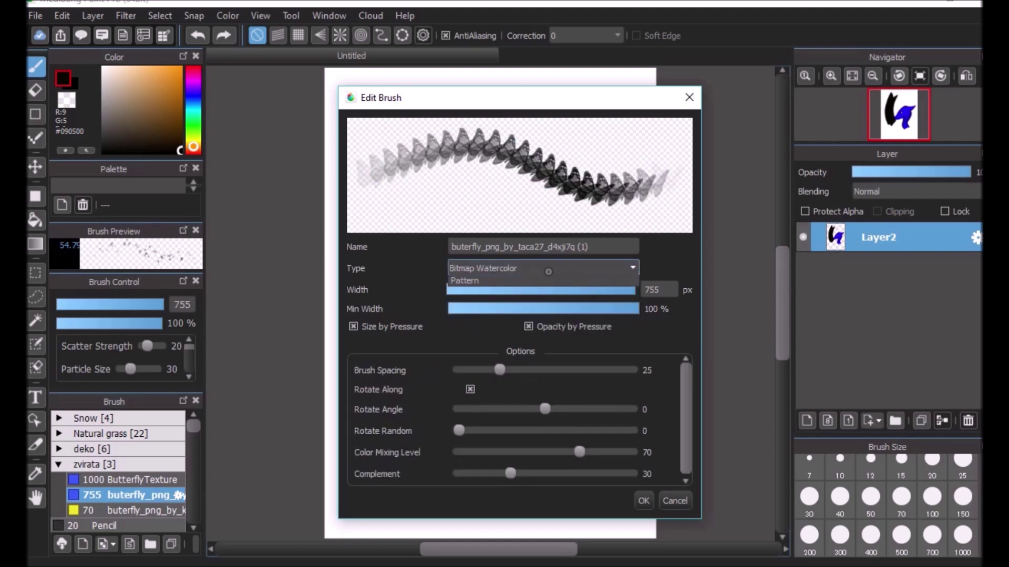
{"action": "left_click", "coordinate": [463, 282]}
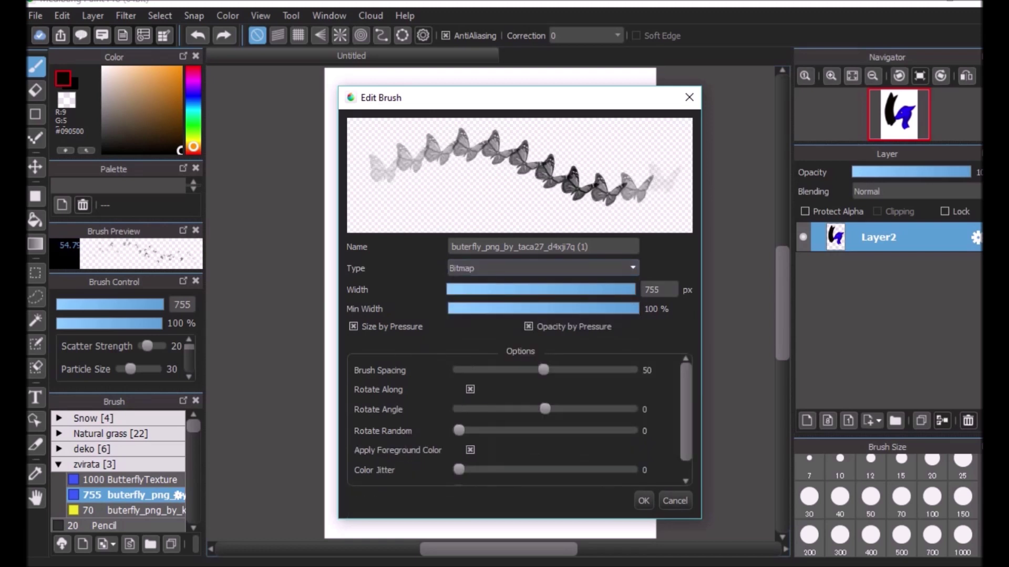
{"action": "left_click_drag", "start_coordinate": [543, 370], "coordinate": [637, 370]}
{"action": "left_click", "coordinate": [643, 501]}
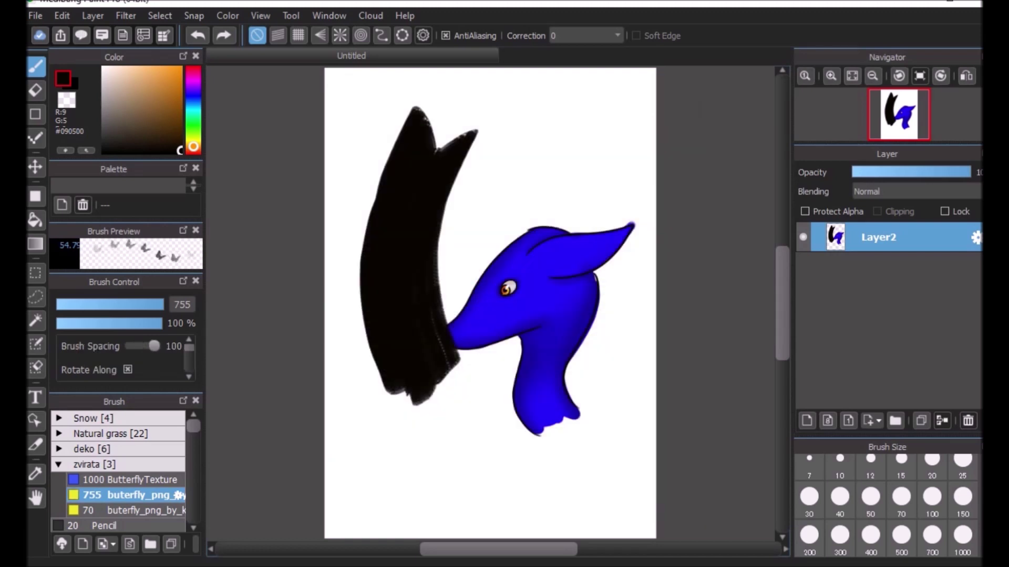
- Undo the black butterfly strokes beside the head and collapse the zvirata brush group
{"action": "left_click", "coordinate": [197, 35]}
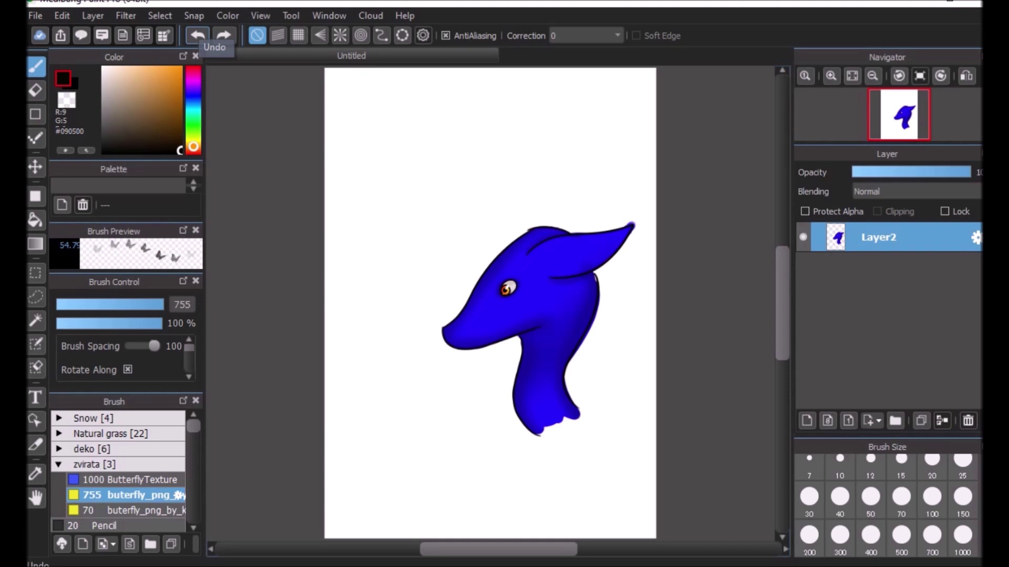
{"action": "left_click", "coordinate": [59, 465]}
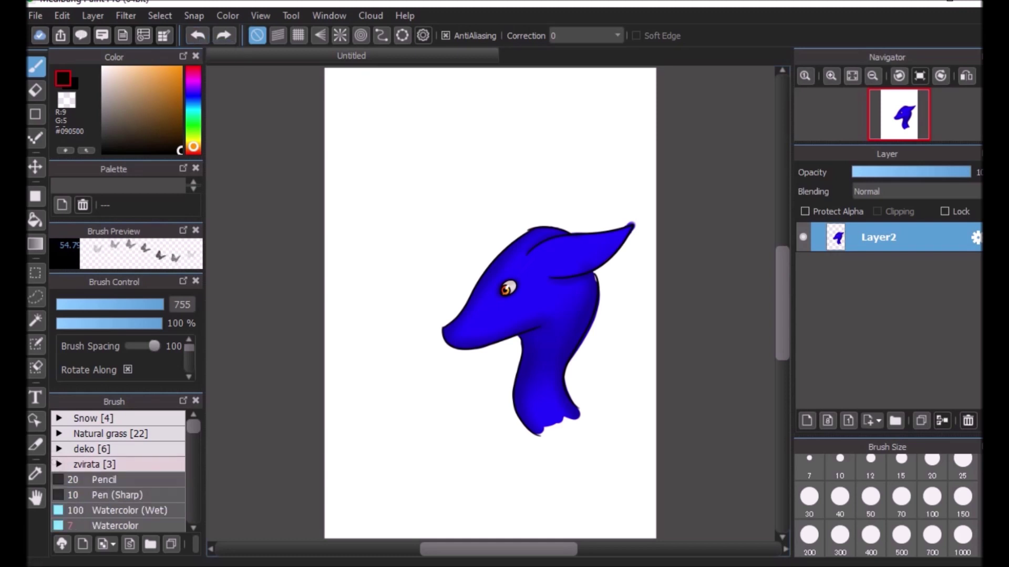
{"action": "scroll", "coordinate": [118, 471], "scroll_direction": "down", "scroll_amount": 2}
{"action": "scroll", "coordinate": [118, 471], "scroll_direction": "down", "scroll_amount": 1}
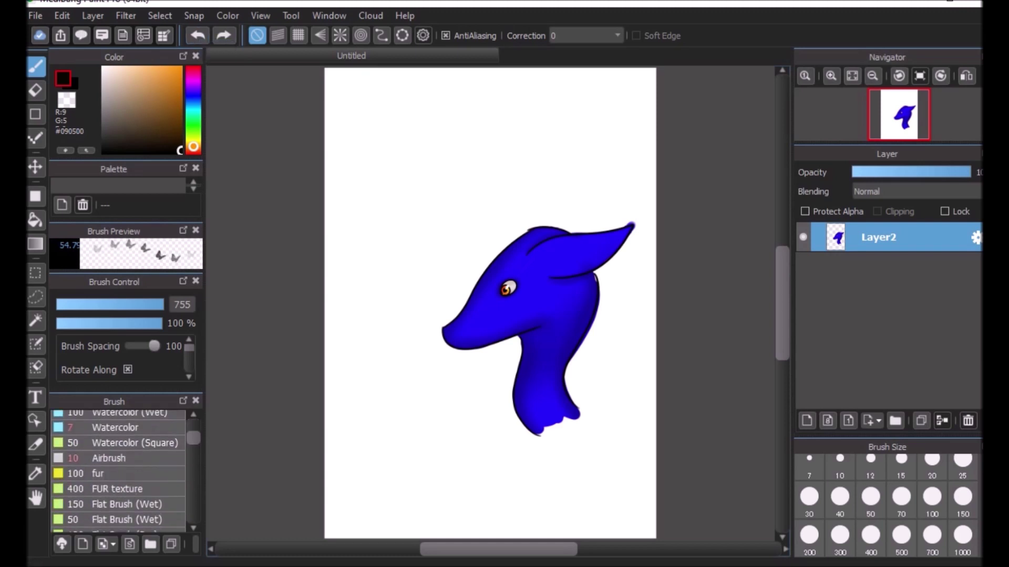
- Paint a thick black sample stroke with the fur brush at size 700 on the blank area above the snout
{"action": "left_click", "coordinate": [117, 474]}
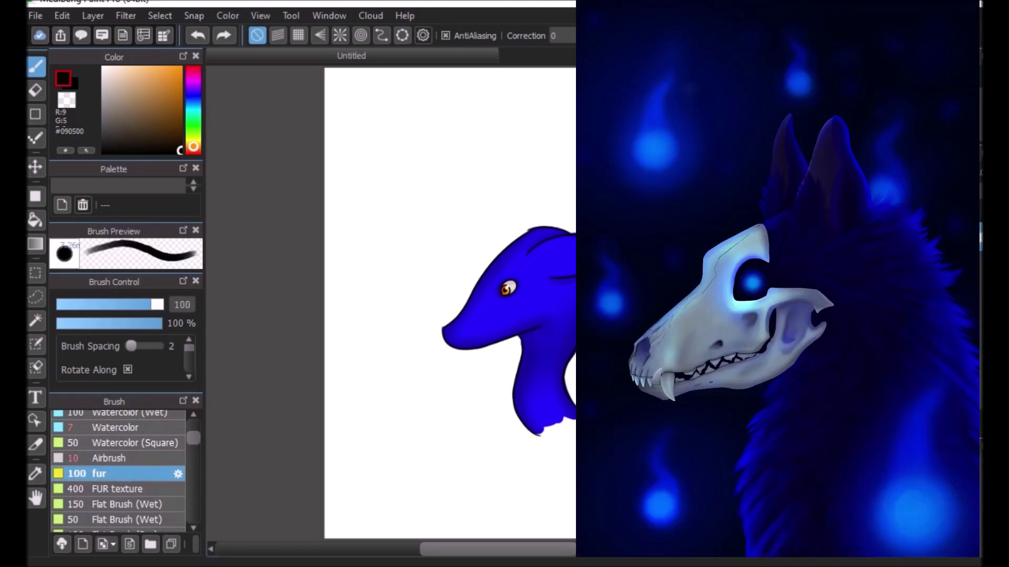
{"action": "left_click_drag", "start_coordinate": [489, 303], "coordinate": [547, 303], "text": "ctrl+alt"}
{"action": "left_click_drag", "start_coordinate": [413, 202], "coordinate": [383, 278]}
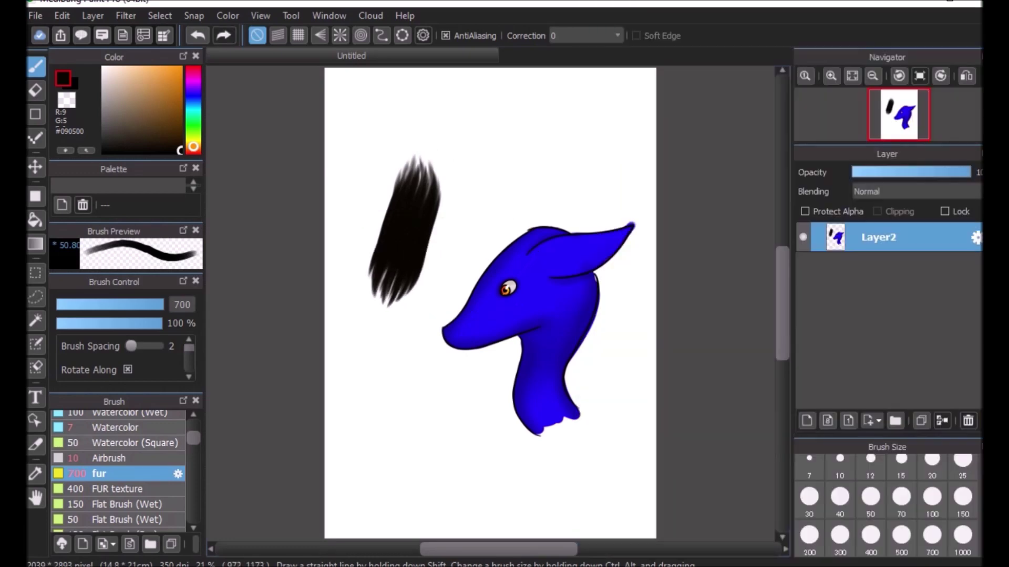
- Paint a long wavy black stroke past the snout tip with the FUR texture brush at size 500
{"action": "left_click", "coordinate": [135, 489]}
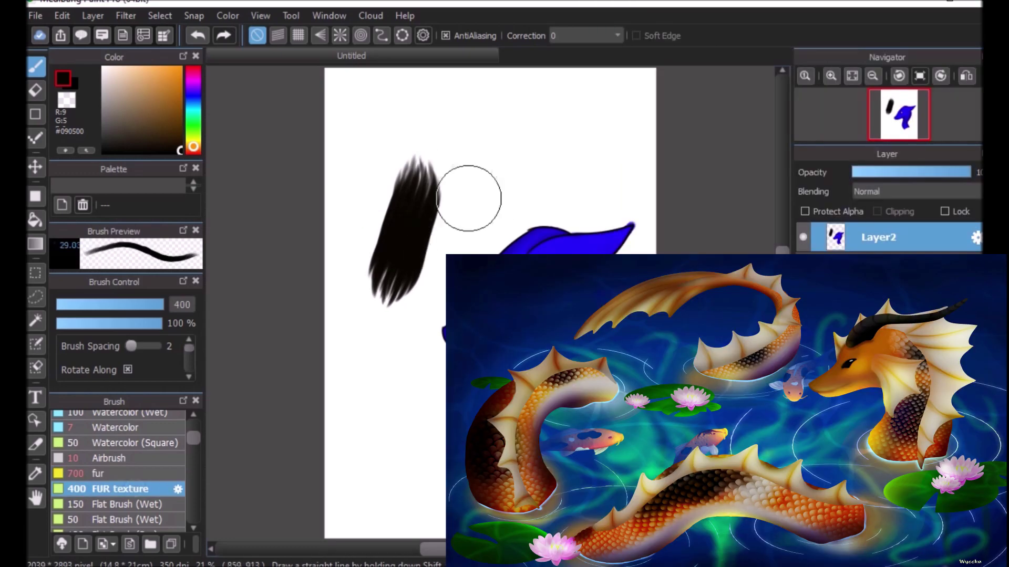
{"action": "key", "text": "bracketright"}
{"action": "mouse_move", "coordinate": [471, 187]}
{"action": "left_mouse_down"}
{"action": "mouse_move", "coordinate": [439, 315]}
{"action": "mouse_move", "coordinate": [447, 310]}
{"action": "mouse_move", "coordinate": [408, 344]}
{"action": "mouse_move", "coordinate": [408, 388]}
{"action": "mouse_move", "coordinate": [381, 423]}
{"action": "left_mouse_up"}
- Paint black sample strokes around the head with the Flat Brush (Wet) at size 150 and its size 50 version
{"action": "left_click", "coordinate": [121, 504]}
{"action": "mouse_move", "coordinate": [546, 138]}
{"action": "left_mouse_down"}
{"action": "mouse_move", "coordinate": [527, 182]}
{"action": "mouse_move", "coordinate": [532, 209]}
{"action": "left_mouse_up"}
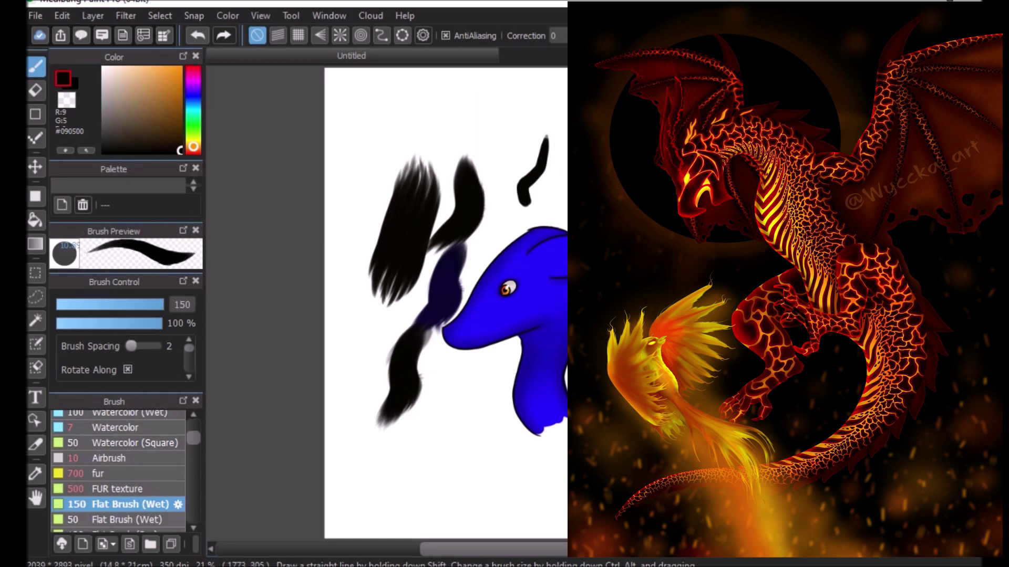
{"action": "left_click", "coordinate": [121, 520]}
{"action": "left_click_drag", "start_coordinate": [363, 304], "coordinate": [360, 399]}
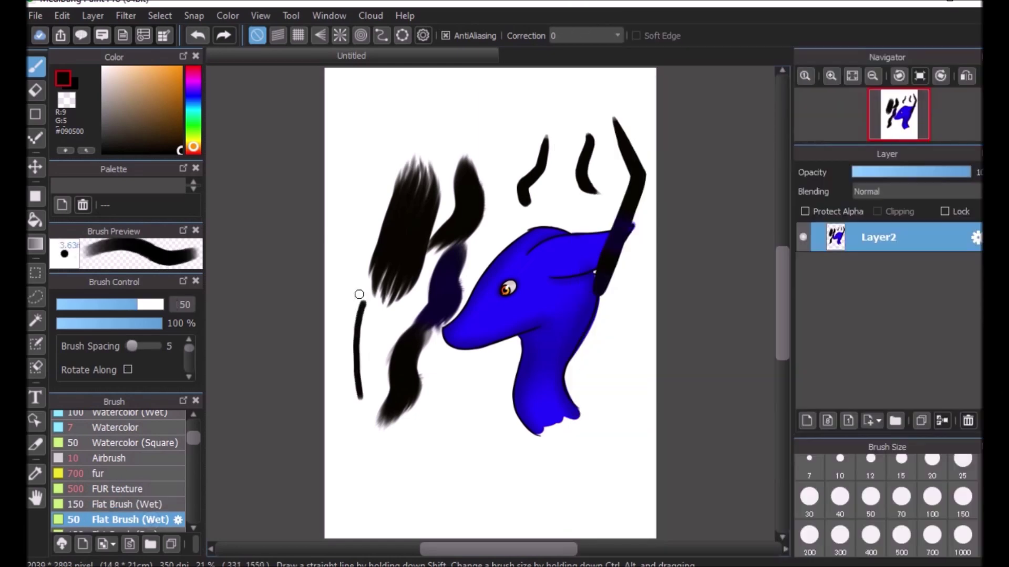
- Paint a curved black sample stroke below the snout with the fur dry brush at size 150
{"action": "scroll", "coordinate": [164, 467], "scroll_direction": "down", "scroll_amount": 2}
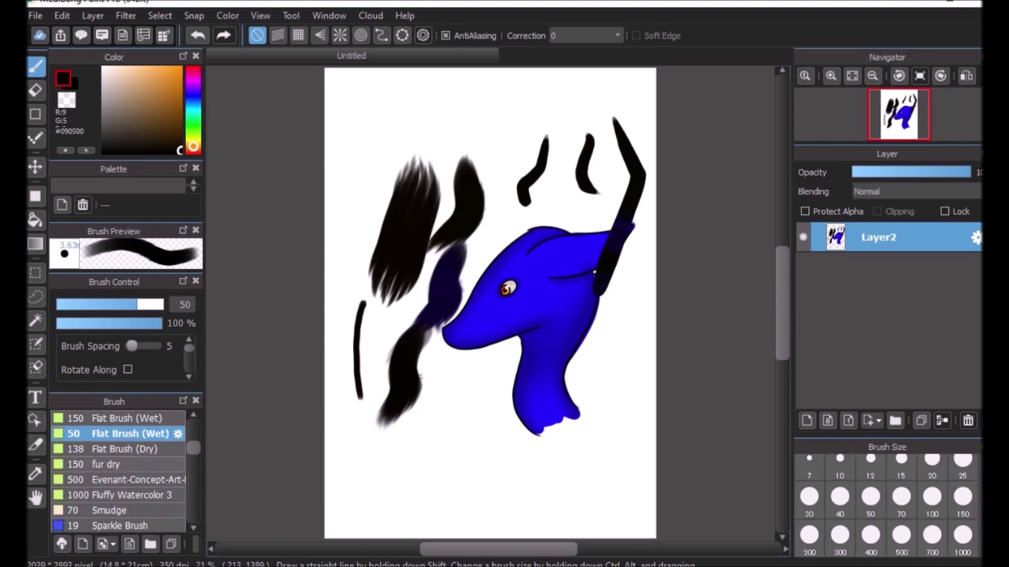
{"action": "left_click", "coordinate": [138, 465]}
{"action": "mouse_move", "coordinate": [439, 400]}
{"action": "left_mouse_down"}
{"action": "mouse_move", "coordinate": [441, 462]}
{"action": "mouse_move", "coordinate": [468, 484]}
{"action": "mouse_move", "coordinate": [497, 465]}
{"action": "left_mouse_up"}
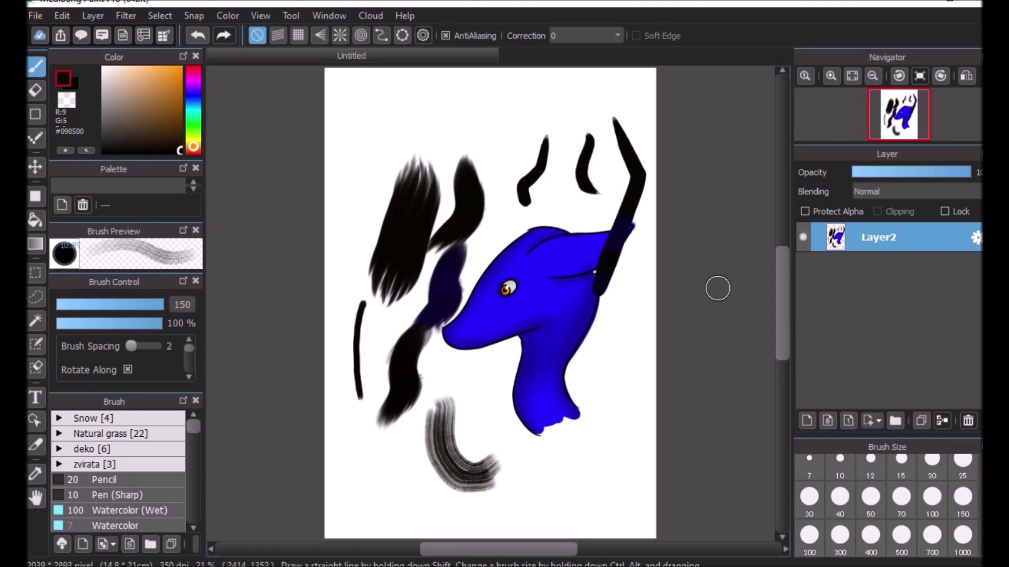
- Brush over the blue head and neck with the fur dry brush and add swirls behind the neck and near the canvas's upper edge
{"action": "mouse_move", "coordinate": [594, 203]}
{"action": "left_mouse_down"}
{"action": "mouse_move", "coordinate": [587, 374]}
{"action": "mouse_move", "coordinate": [539, 216]}
{"action": "mouse_move", "coordinate": [452, 289]}
{"action": "mouse_move", "coordinate": [525, 231]}
{"action": "mouse_move", "coordinate": [555, 232]}
{"action": "mouse_move", "coordinate": [423, 362]}
{"action": "mouse_move", "coordinate": [585, 216]}
{"action": "mouse_move", "coordinate": [468, 342]}
{"action": "mouse_move", "coordinate": [563, 263]}
{"action": "mouse_move", "coordinate": [507, 356]}
{"action": "mouse_move", "coordinate": [570, 291]}
{"action": "mouse_move", "coordinate": [513, 401]}
{"action": "mouse_move", "coordinate": [572, 336]}
{"action": "mouse_move", "coordinate": [568, 432]}
{"action": "mouse_move", "coordinate": [566, 416]}
{"action": "left_mouse_up"}
{"action": "mouse_move", "coordinate": [612, 320]}
{"action": "left_mouse_down"}
{"action": "mouse_move", "coordinate": [628, 304]}
{"action": "mouse_move", "coordinate": [623, 383]}
{"action": "mouse_move", "coordinate": [638, 338]}
{"action": "mouse_move", "coordinate": [628, 386]}
{"action": "mouse_move", "coordinate": [633, 336]}
{"action": "left_mouse_up"}
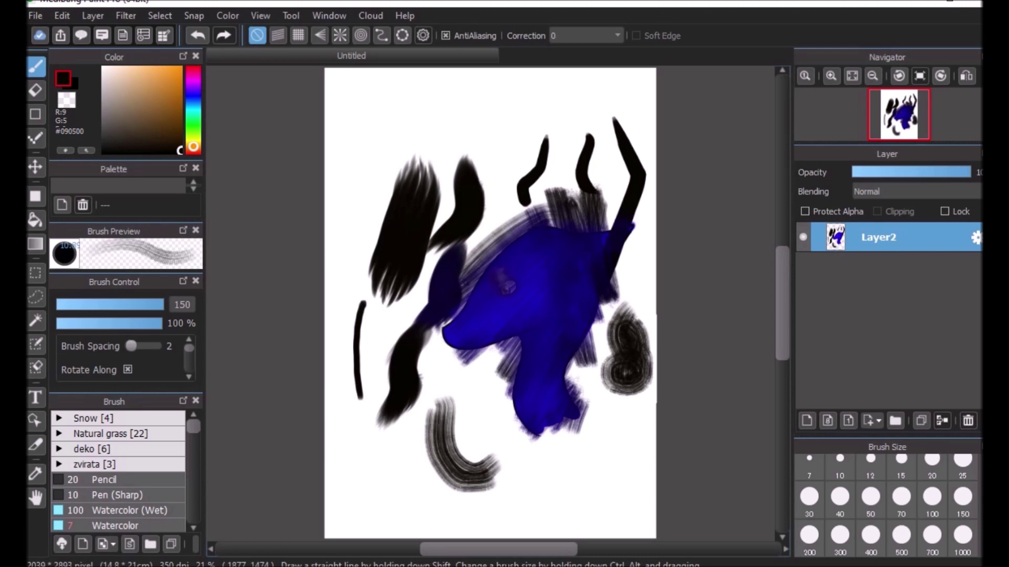
{"action": "left_click_drag", "start_coordinate": [412, 110], "coordinate": [435, 124]}
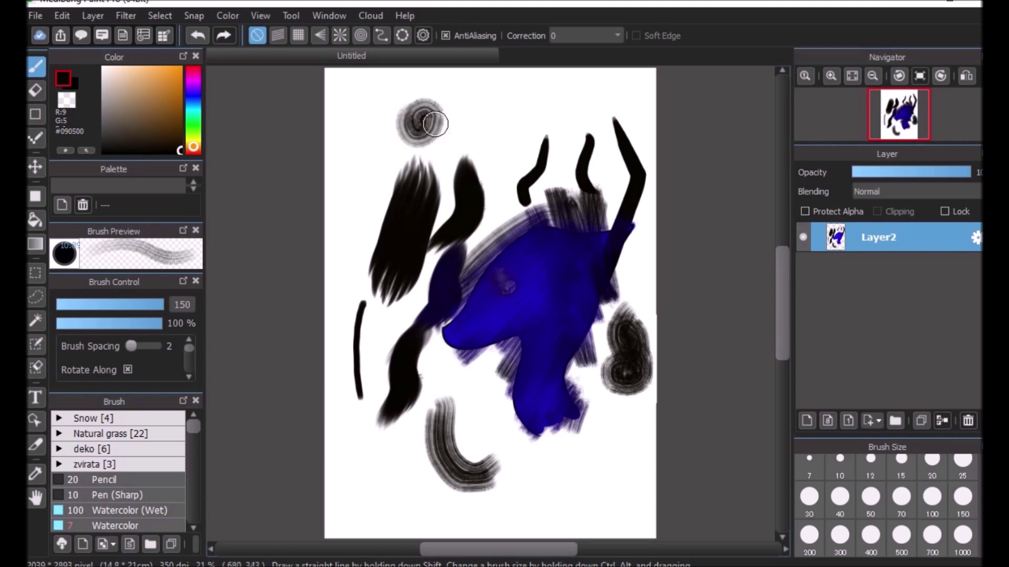